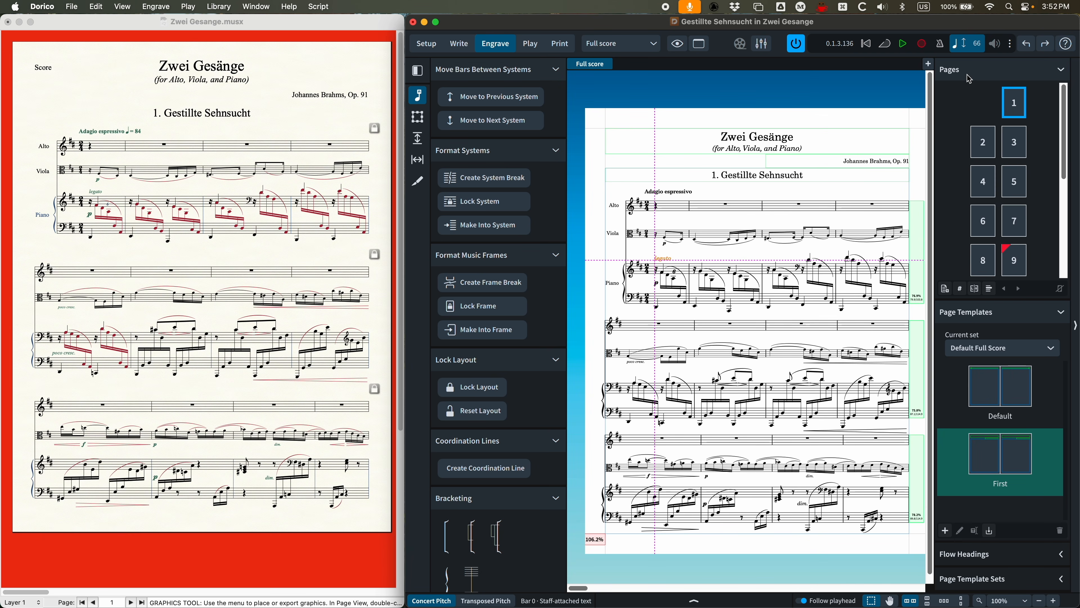
# Browse the page list and compare which page templates pages 1 and 3 use.
pyautogui.click(1009, 99)
pyautogui.scroll(-5, 992, 272)
pyautogui.scroll(5, 992, 273)
pyautogui.click(994, 147)
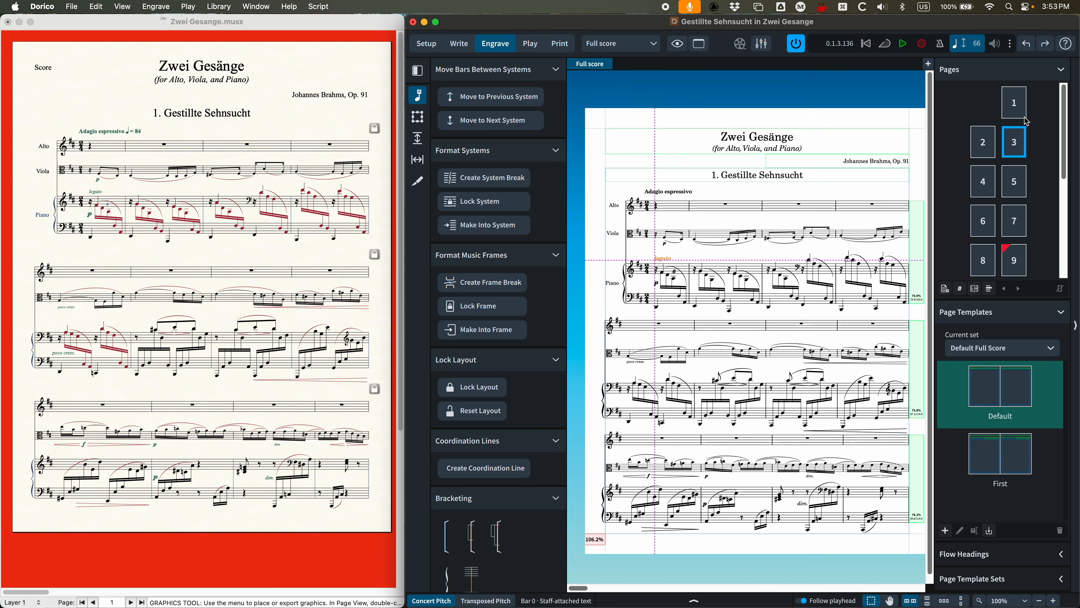
pyautogui.click(1017, 107)
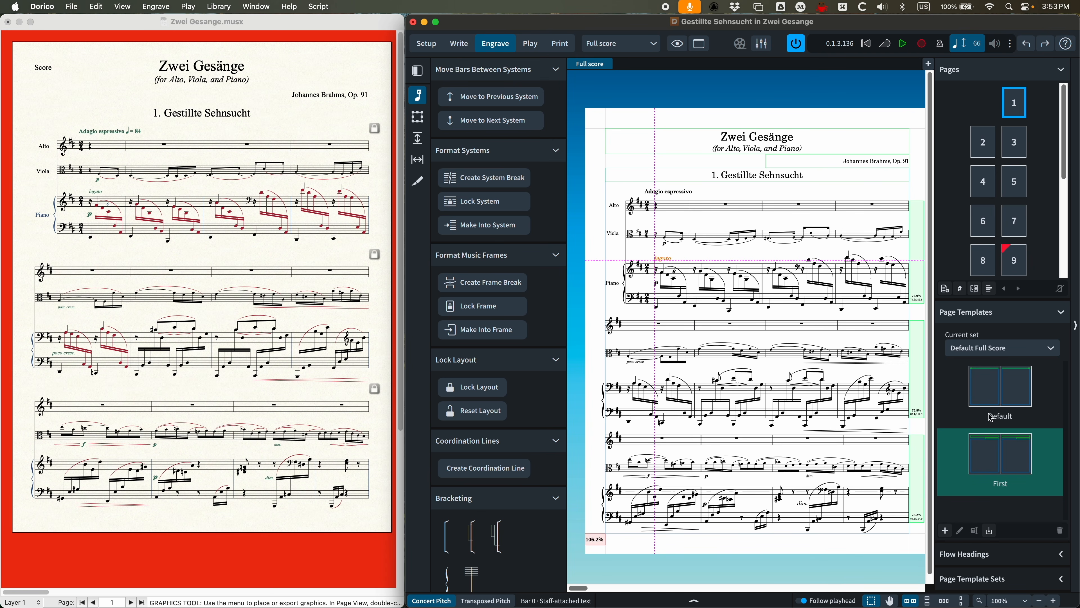
# Review the flow headings and page template sets, and look over the commands for editing the project library.
pyautogui.click(981, 553)
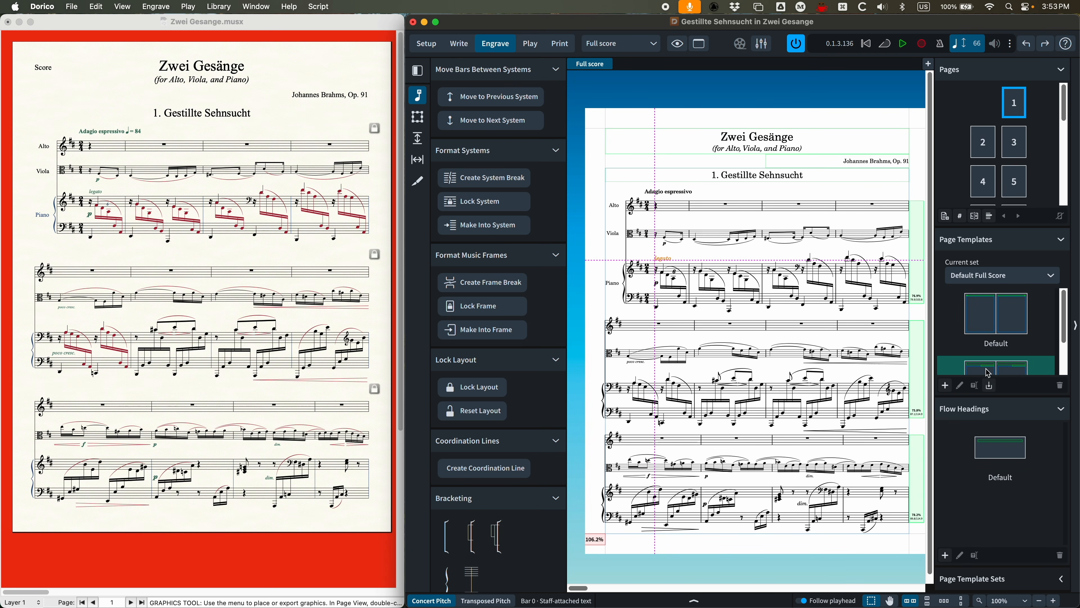
pyautogui.click(988, 415)
pyautogui.click(993, 551)
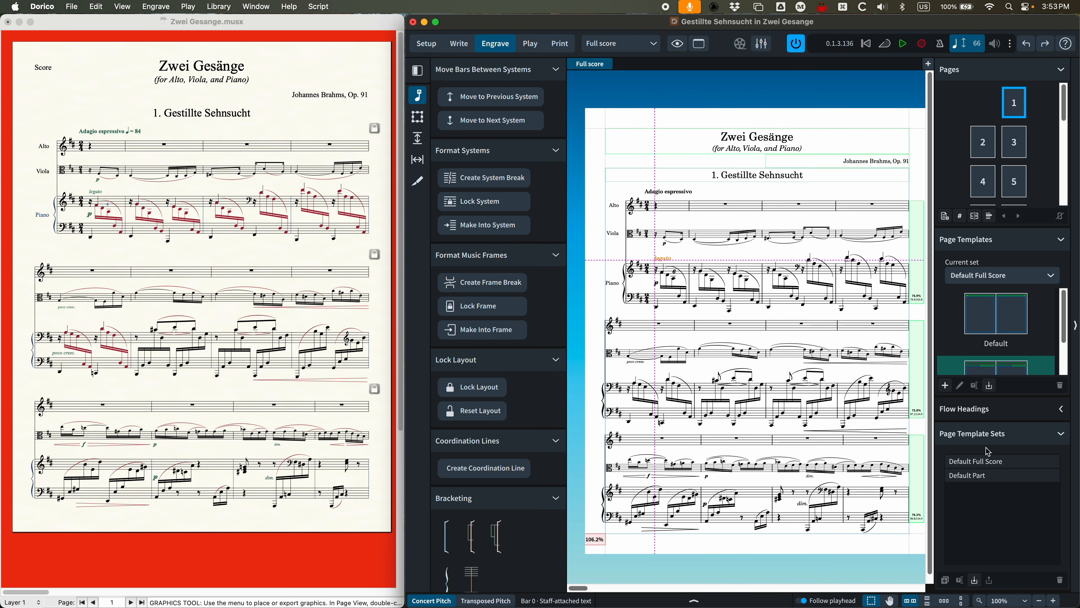
pyautogui.click(986, 441)
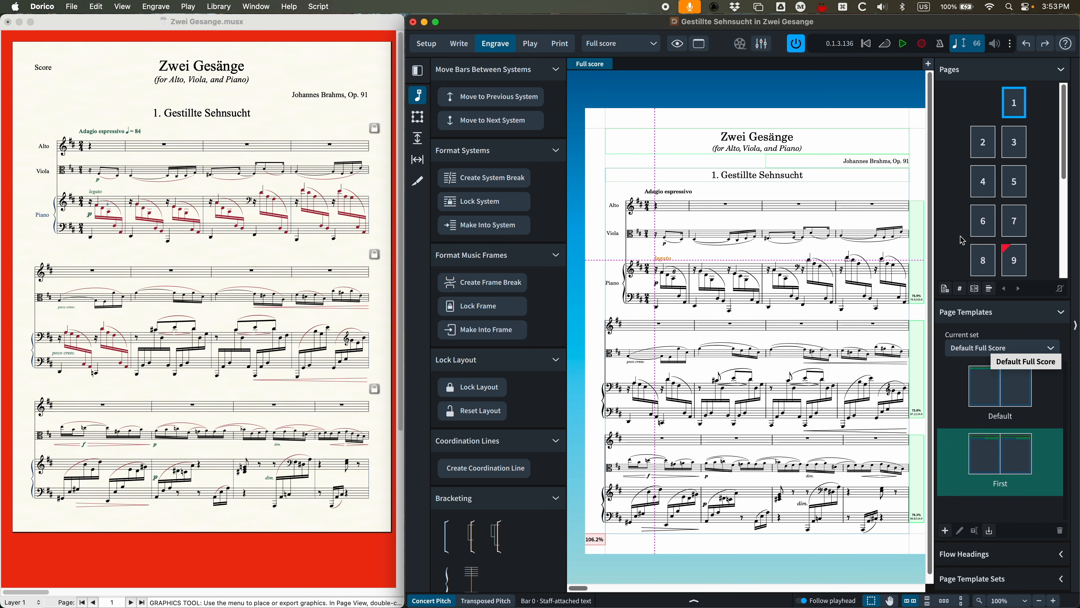
pyautogui.click(218, 6)
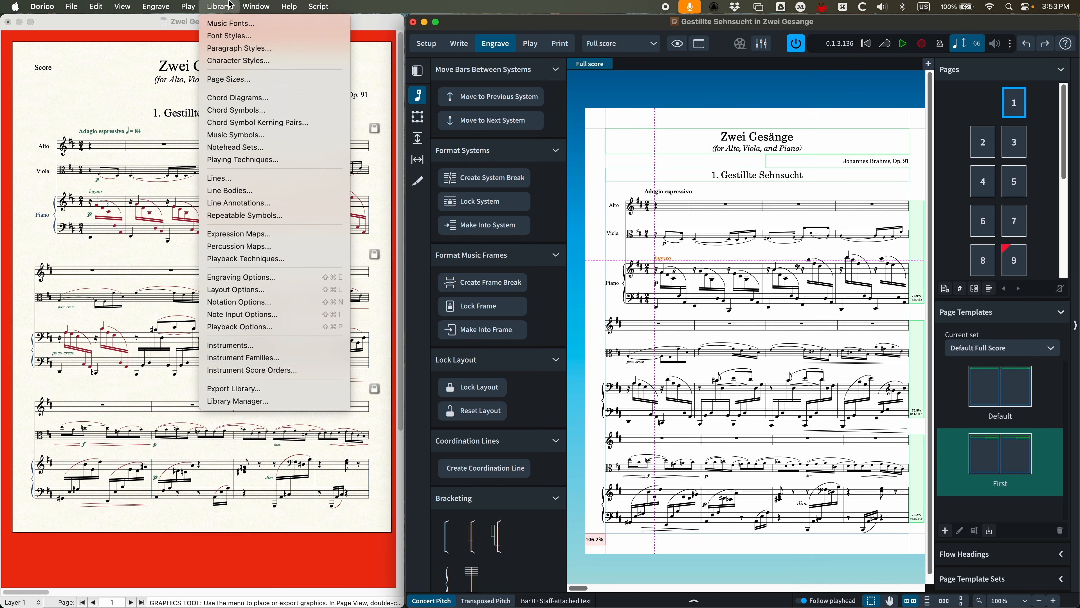
pyautogui.click(681, 23)
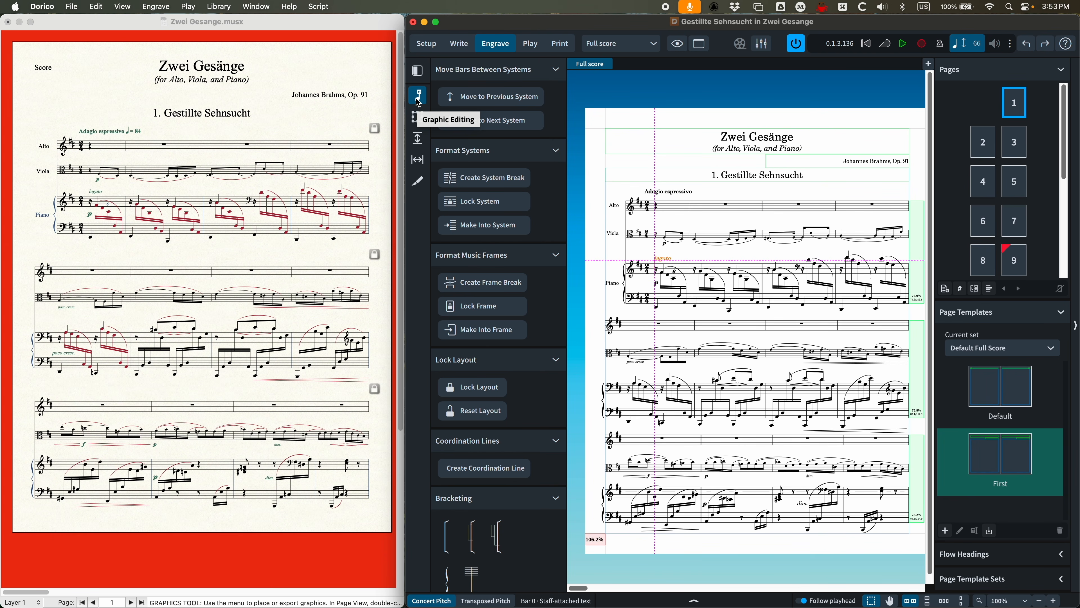
# Enlarge the score window to fill the screen, clear the selection and magnify the first system to 200%.
pyautogui.hotkey('ctrl', 'alt', 'Return')
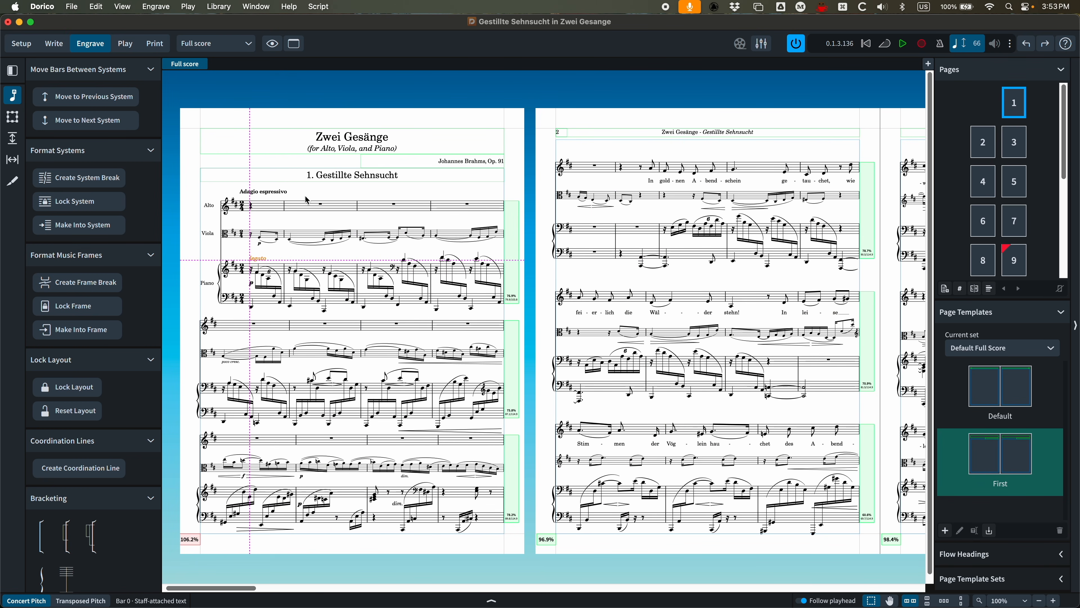
pyautogui.click(271, 165)
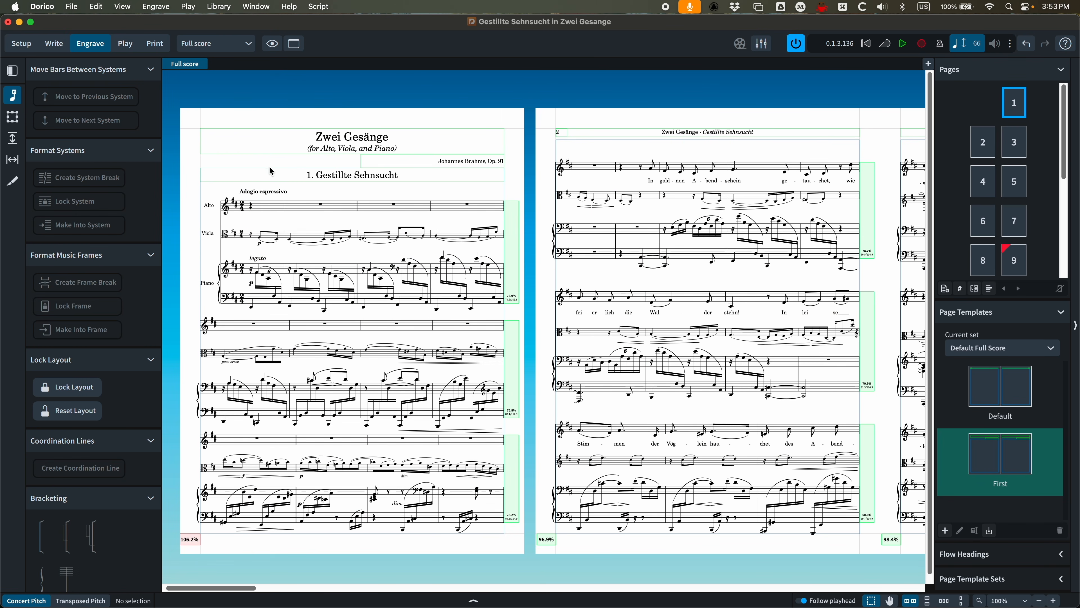
pyautogui.press('super+equal')
pyautogui.press('super+equal')
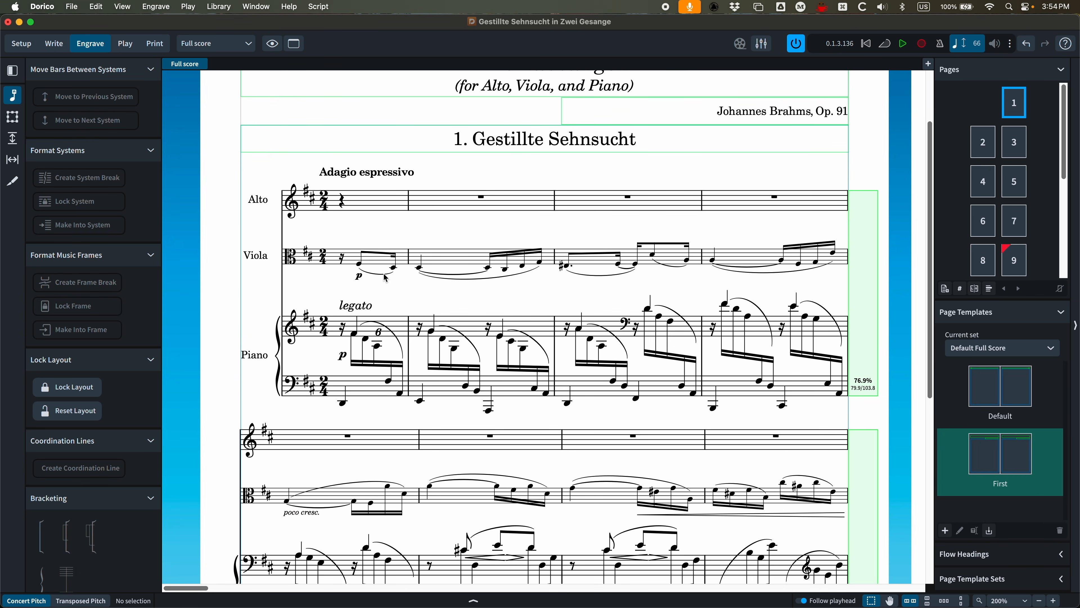
# Select the piano's legato text and the opening 2/4 time signature in turn, and clear the selection.
pyautogui.click(385, 276)
pyautogui.click(360, 307)
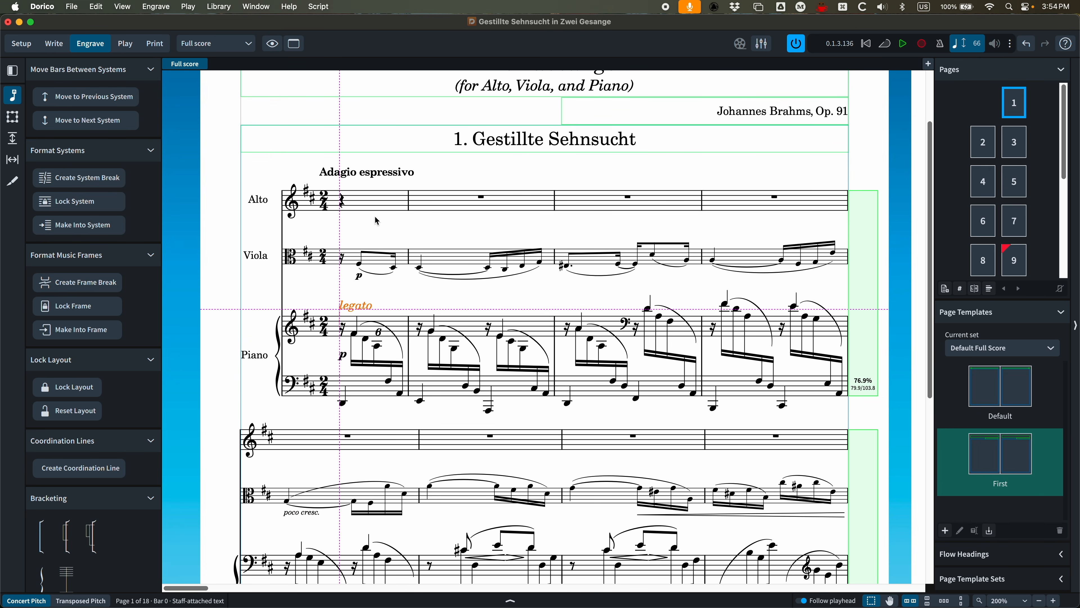
pyautogui.click(324, 205)
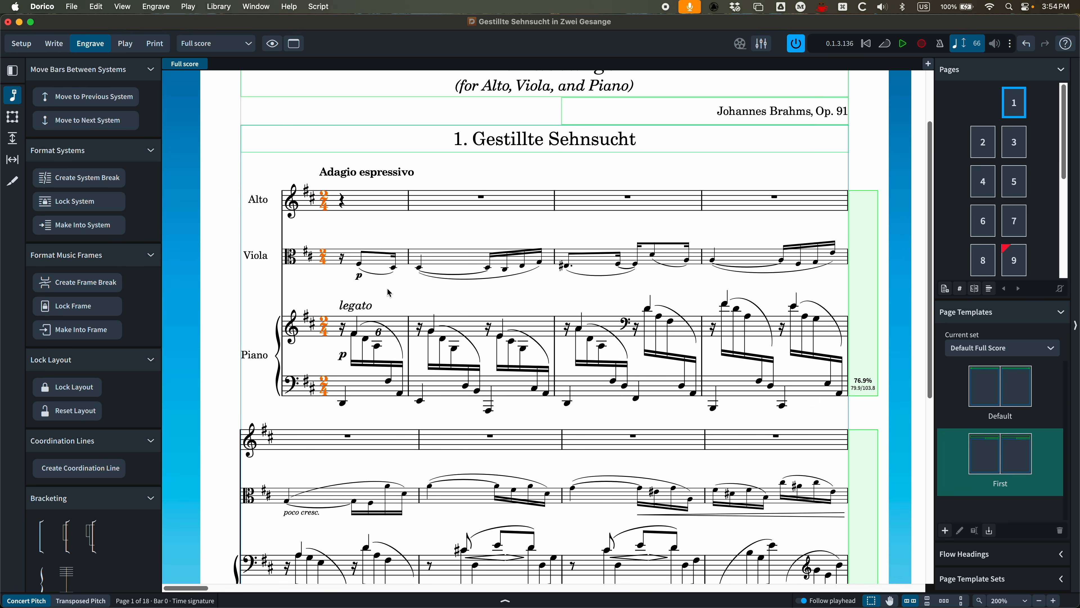
pyautogui.click(368, 289)
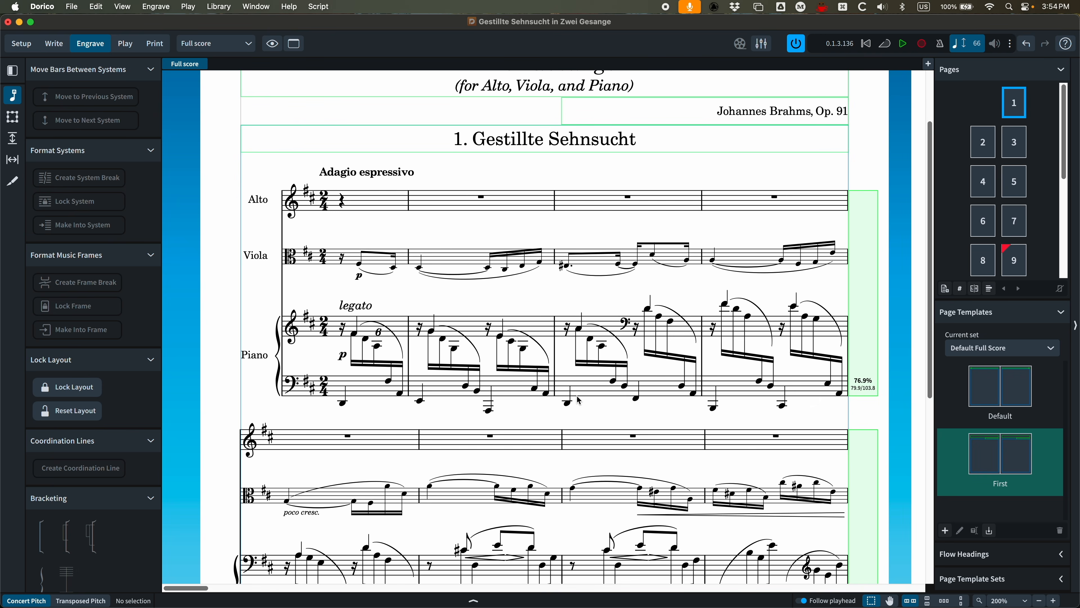
# Show the item properties and set local properties to apply Globally.
pyautogui.press('super+8')
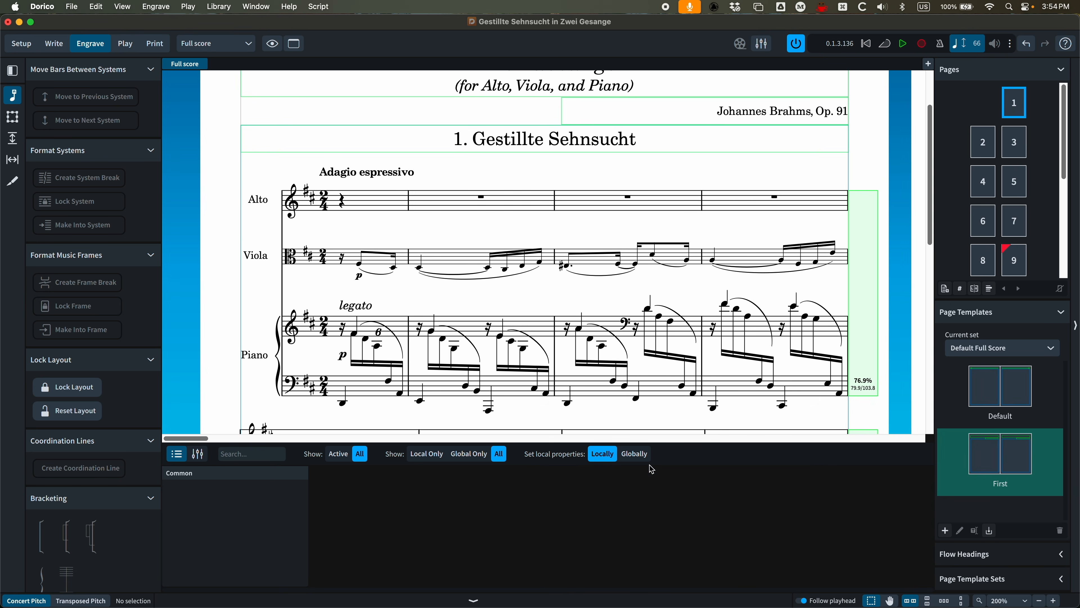
pyautogui.click(634, 452)
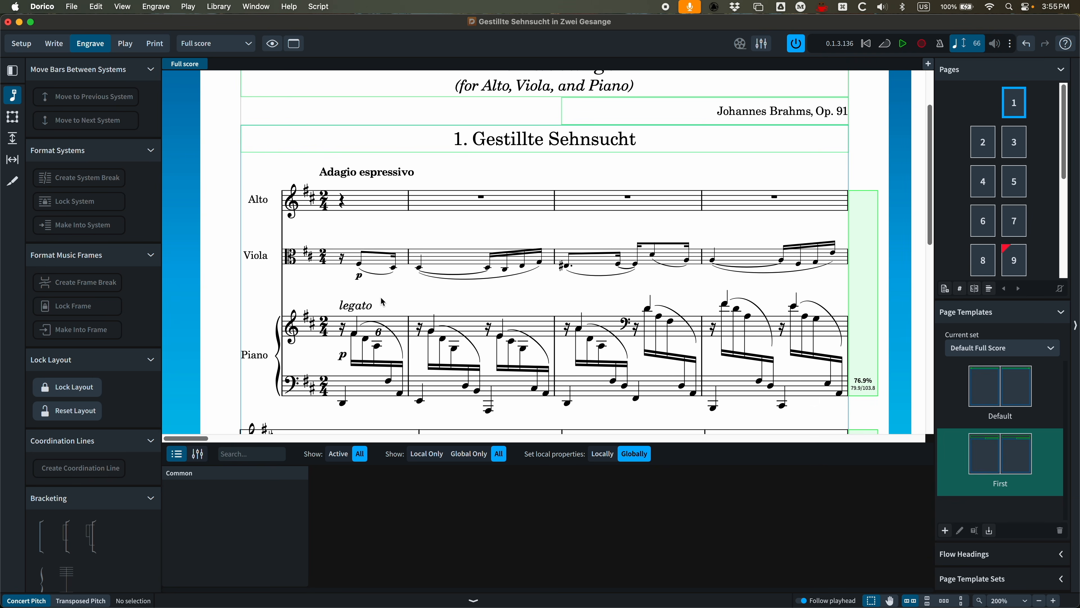
# Switch to the Piano layout and set local properties to apply Locally.
pyautogui.click(232, 42)
pyautogui.click(212, 106)
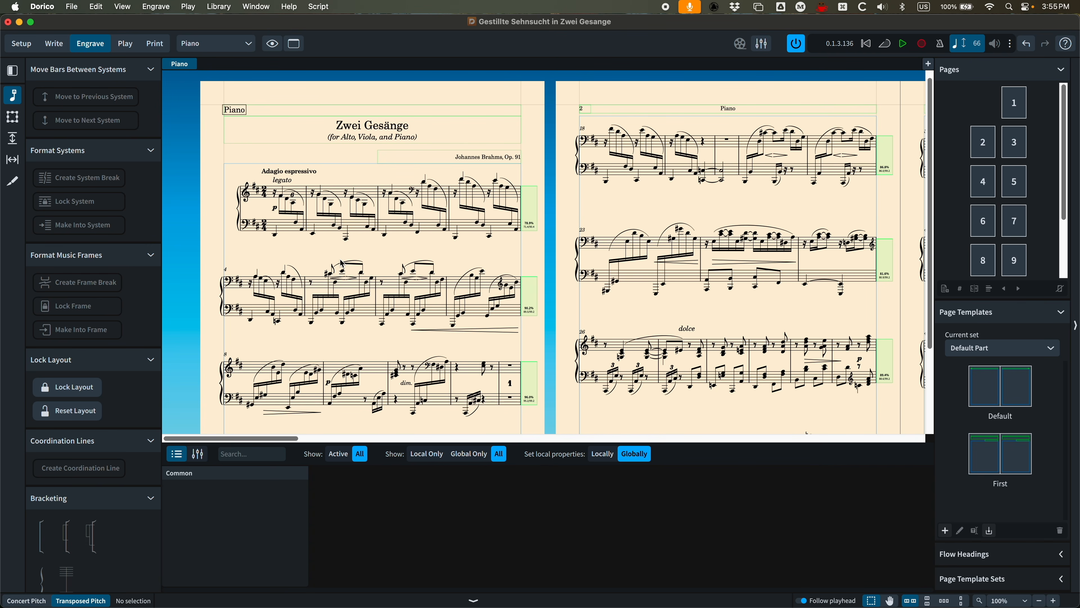
pyautogui.click(599, 457)
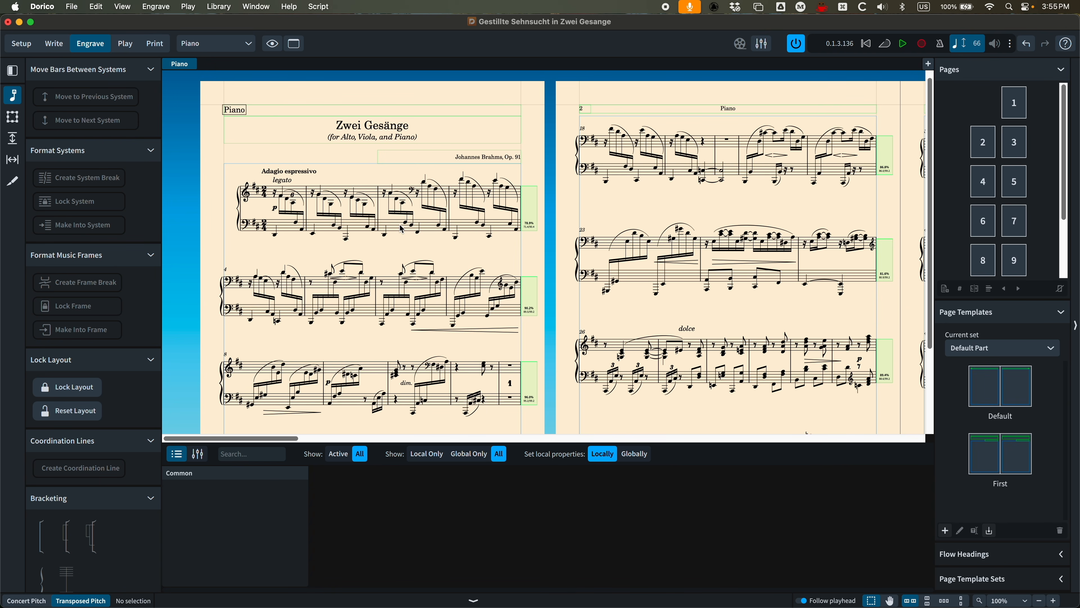
# Return to the Full score layout, set local properties to apply Globally and hide the properties.
pyautogui.click(215, 44)
pyautogui.click(200, 60)
pyautogui.click(635, 455)
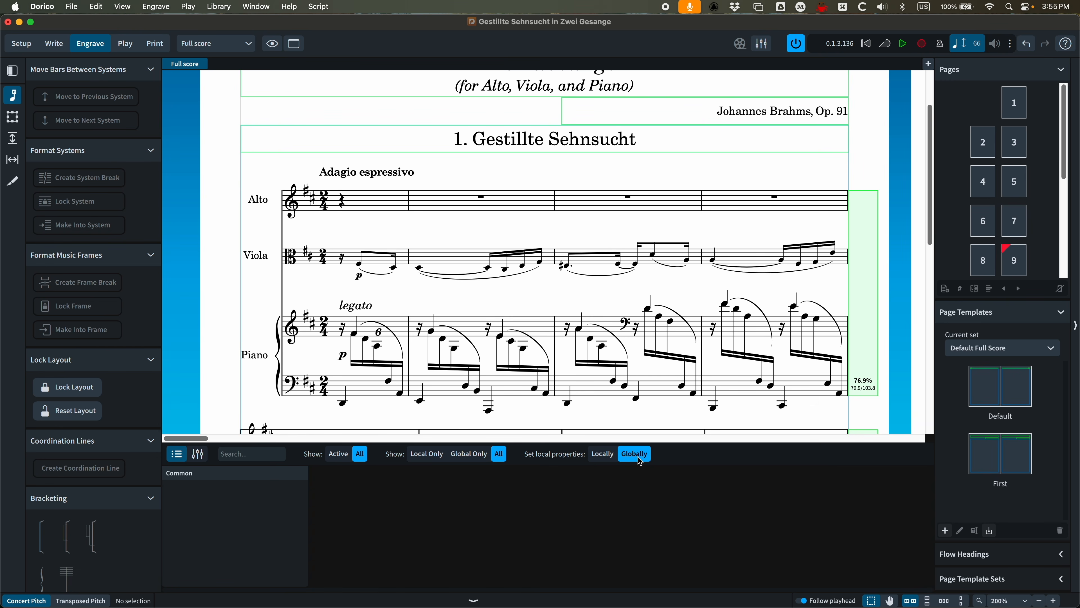
pyautogui.click(474, 600)
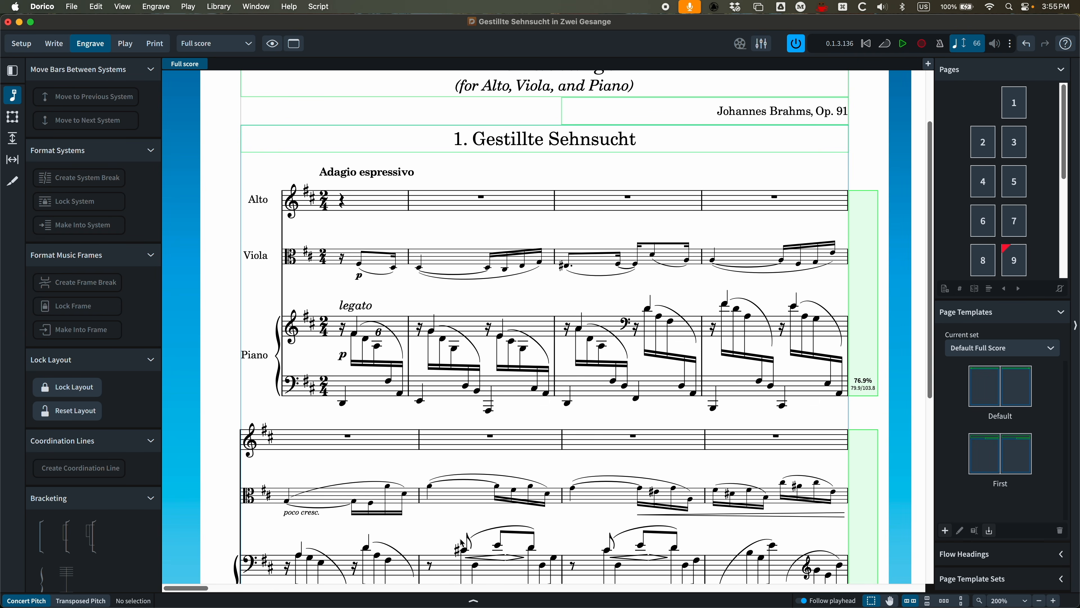
pyautogui.click(475, 601)
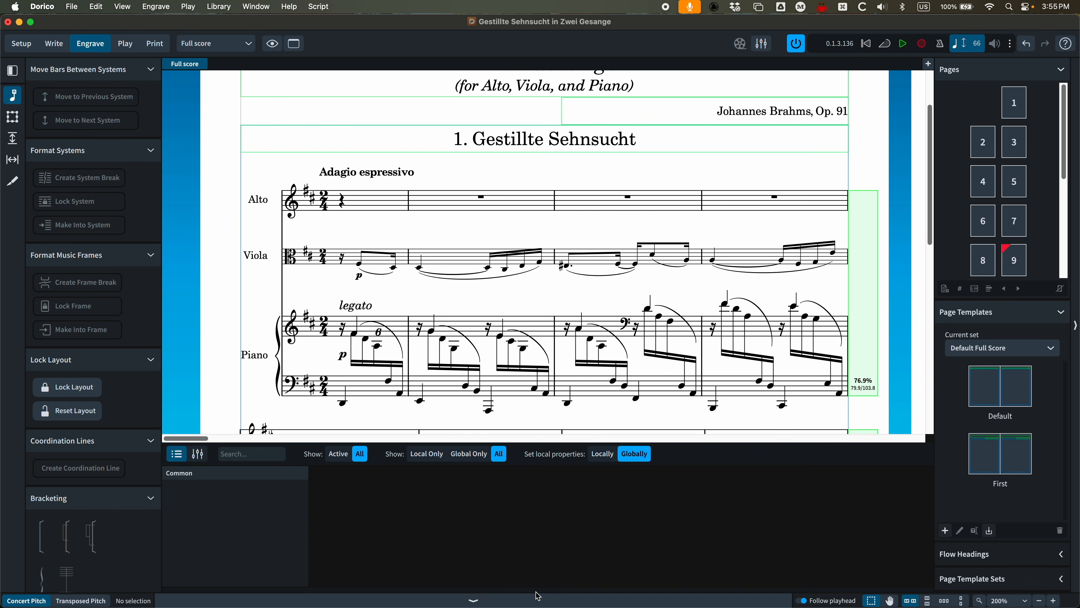
pyautogui.click(475, 600)
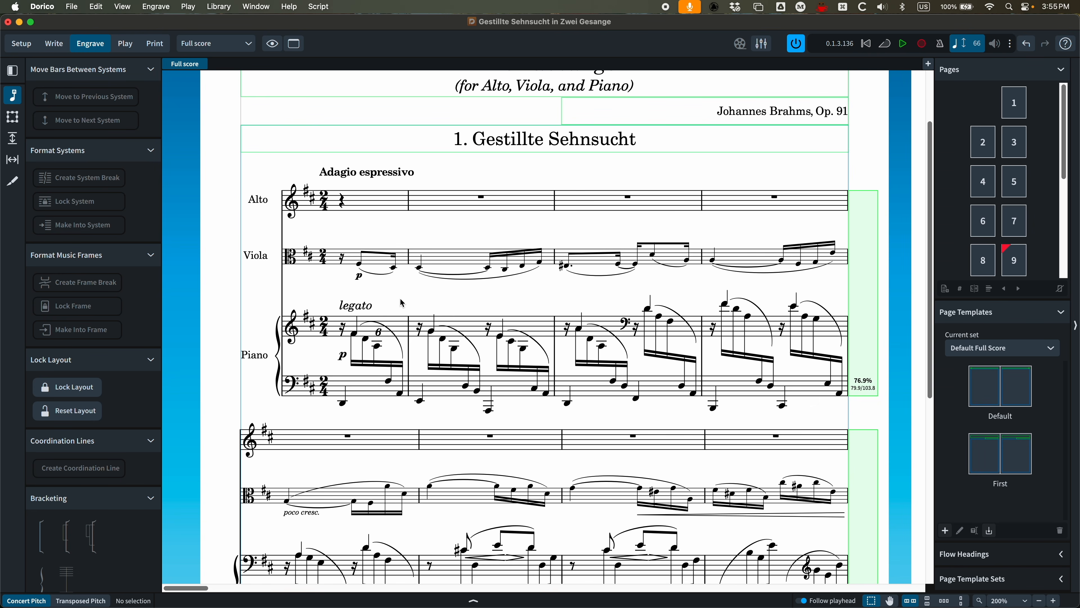
# Select the piano's legato text in the first system and shift it slightly left and up, finishing with fine nudges.
pyautogui.click(360, 311)
pyautogui.moveTo(361, 311); pyautogui.dragTo(355, 308)
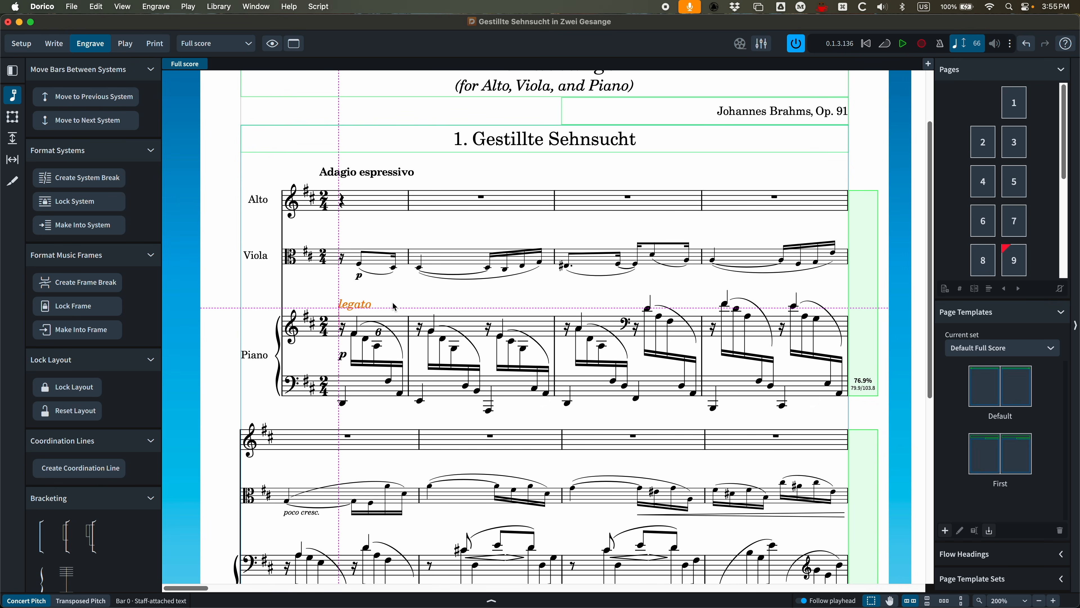
pyautogui.press('alt')
pyautogui.hotkey('alt', 'Left')
pyautogui.hotkey('alt', 'Left')
pyautogui.hotkey('alt', 'Up')
pyautogui.hotkey('alt', 'Up')
pyautogui.hotkey('alt', 'Up')
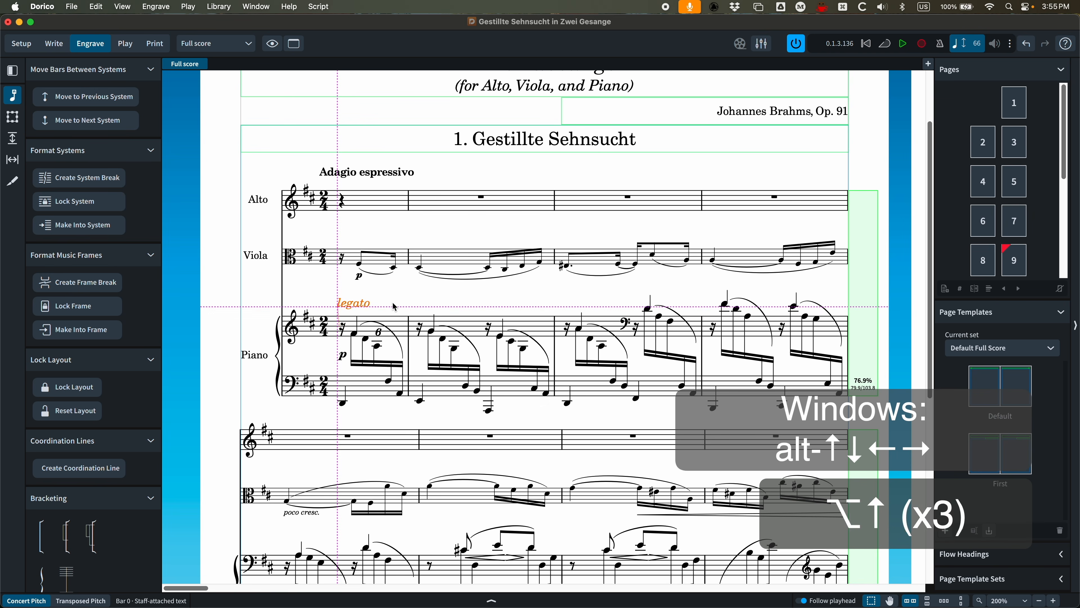
# Nudge the legato text in all four directions by the smallest increment, ending slightly right of and below its last position.
pyautogui.hotkey('alt', 'Right')
pyautogui.hotkey('alt', 'Right')
pyautogui.hotkey('alt', 'Down')
pyautogui.hotkey('alt', 'Down')
pyautogui.hotkey('alt', 'Down')
pyautogui.hotkey('alt', 'Left')
pyautogui.hotkey('alt', 'Left')
pyautogui.hotkey('alt', 'Up')
pyautogui.hotkey('alt', 'Up')
pyautogui.hotkey('alt', 'Right')
pyautogui.hotkey('alt', 'Right')
pyautogui.hotkey('alt', 'Down')
pyautogui.hotkey('alt', 'Left')
pyautogui.hotkey('alt', 'Left')
pyautogui.hotkey('alt', 'Right')
pyautogui.hotkey('alt', 'Right')
pyautogui.hotkey('alt', 'Right')
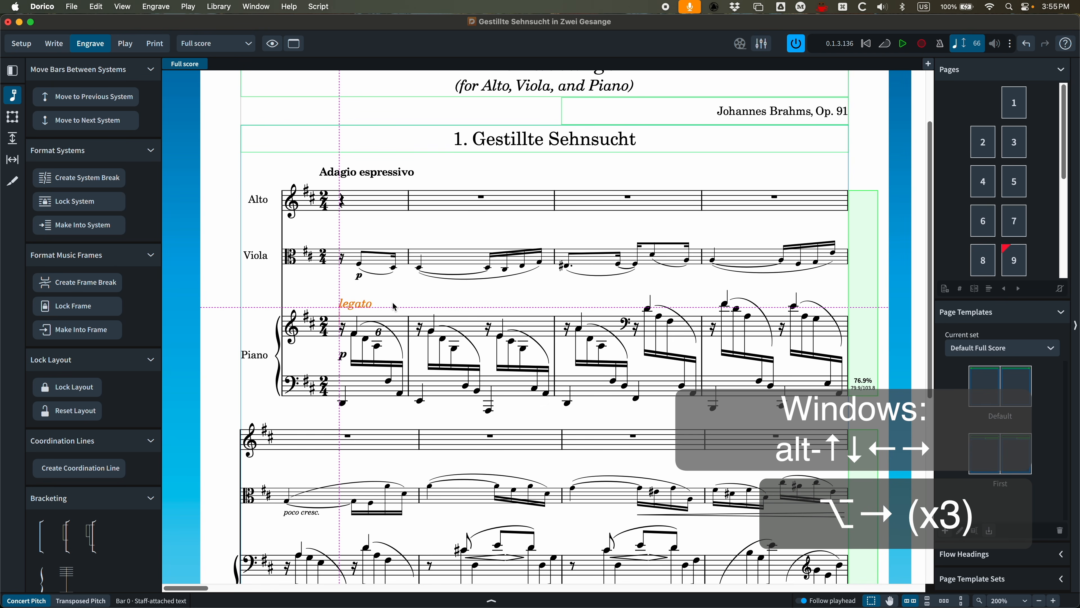
# Nudge the legato text by a medium increment, two steps left and three steps right.
pyautogui.hotkey('alt', 'shift', 'Left')
pyautogui.hotkey('alt', 'shift', 'Left')
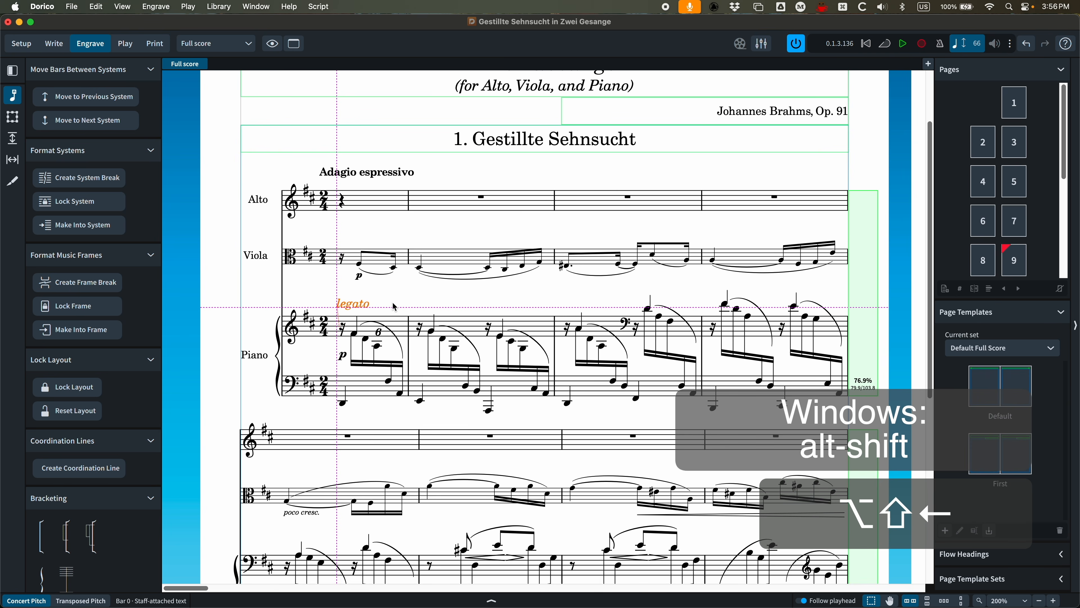
pyautogui.hotkey('alt', 'shift', 'Right')
pyautogui.hotkey('alt', 'shift', 'Right')
pyautogui.hotkey('alt', 'shift', 'Right')
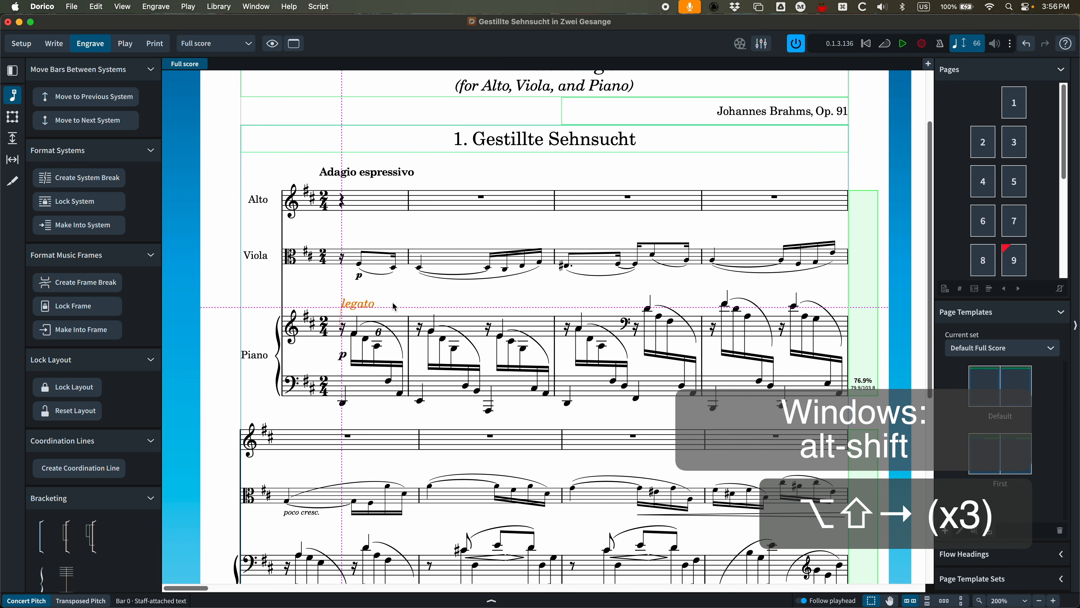
# Nudge the legato text by a larger increment, three steps left and three steps back right.
pyautogui.press('alt+super+Left')
pyautogui.press('alt+super+Left')
pyautogui.press('alt+super+Left')
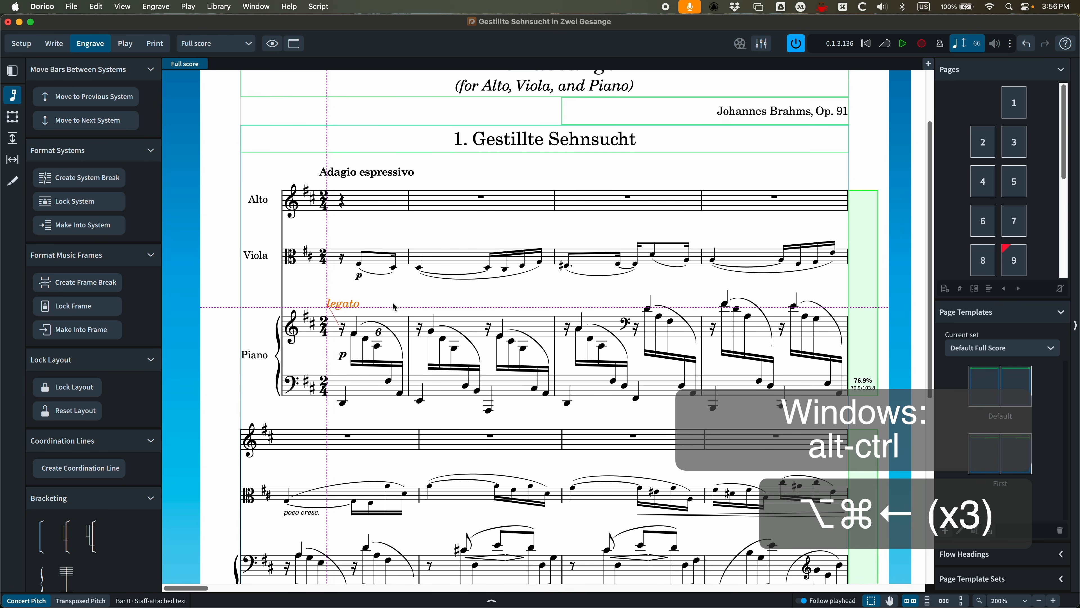
pyautogui.press('alt+super+Right')
pyautogui.press('alt+super+Right')
pyautogui.press('alt+super+Right')
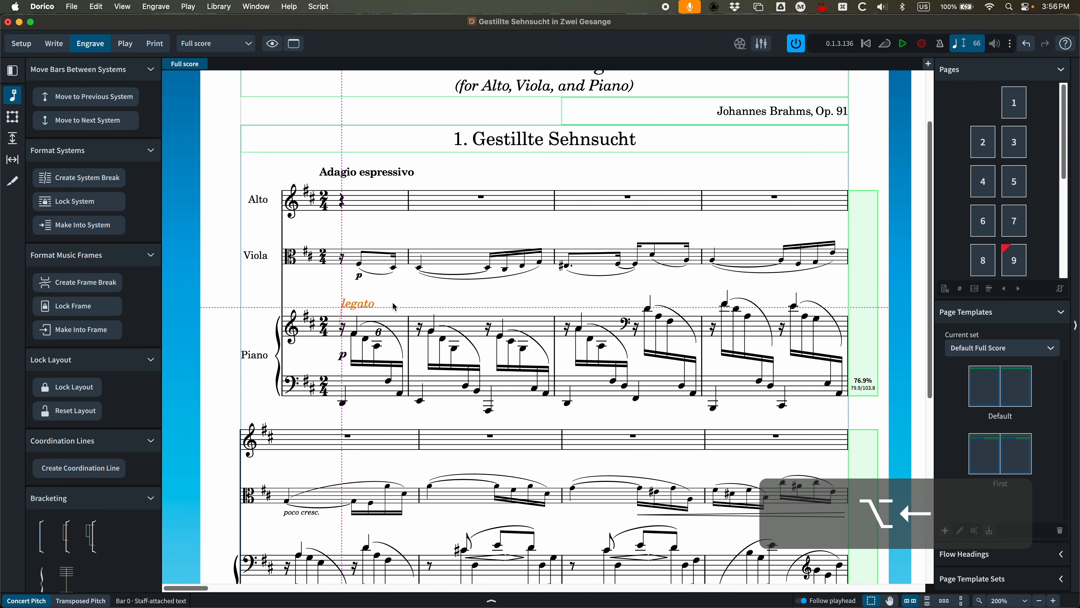
# Fine-tune the legato text by the smallest increment, moving it slightly left and up.
pyautogui.hotkey('alt', 'Left')
pyautogui.hotkey('alt', 'Left')
pyautogui.hotkey('alt', 'Up')
pyautogui.hotkey('alt', 'Up')
pyautogui.hotkey('alt', 'Up')
pyautogui.hotkey('alt', 'Down')
pyautogui.hotkey('alt', 'Down')
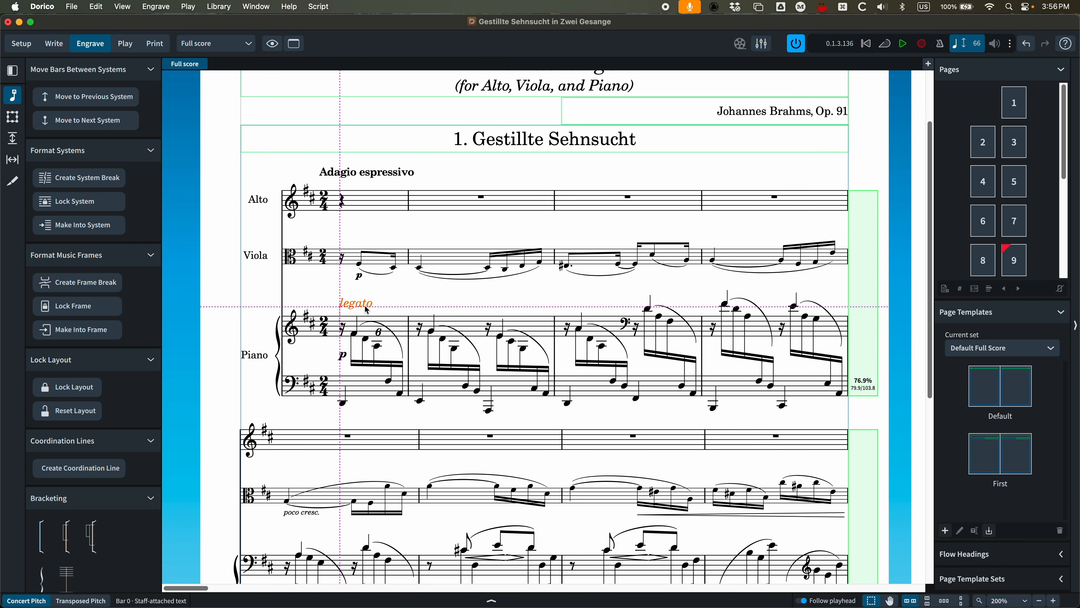
# Move the legato text away to the right, and bring it back directly above the piano's opening rest.
pyautogui.moveTo(359, 309); pyautogui.dragTo(403, 301)
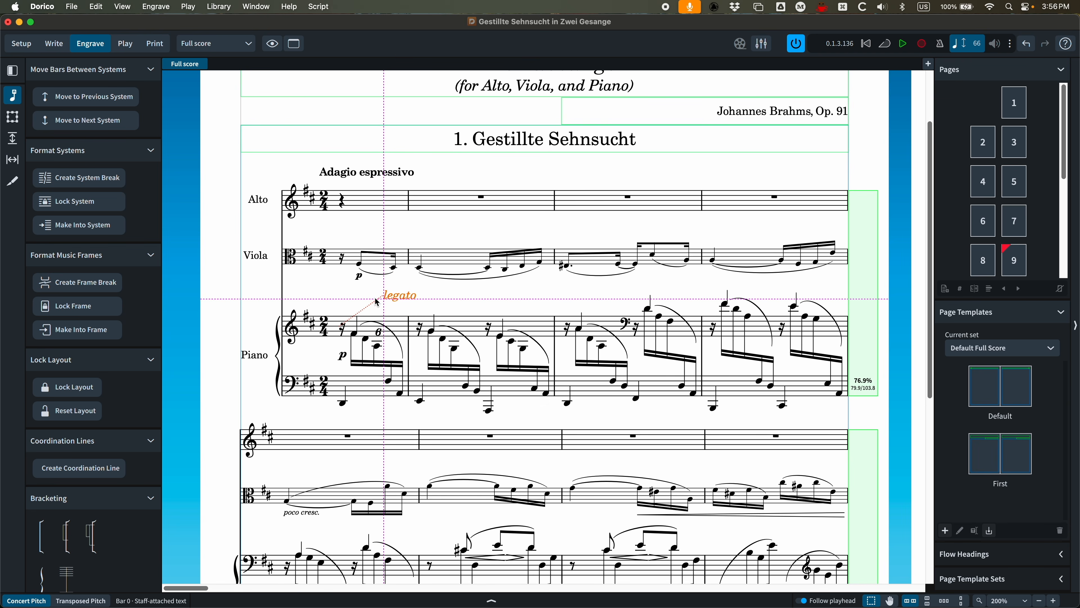
pyautogui.press('cmd+equal')
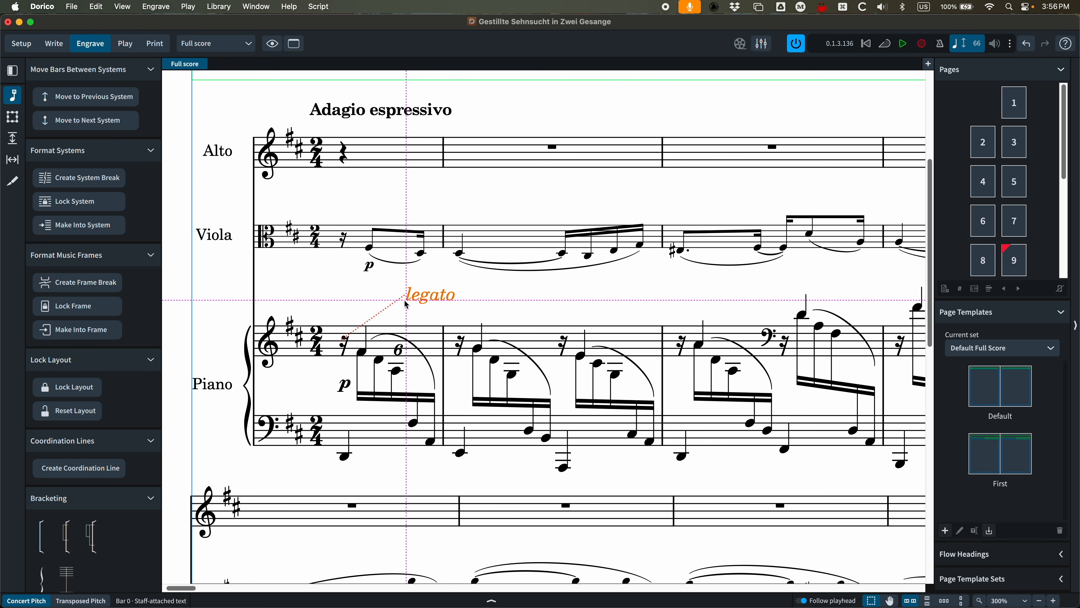
pyautogui.moveTo(419, 300); pyautogui.dragTo(332, 316)
# Check the legato text in Write mode, return to Engrave mode and shift the text very slightly up and left.
pyautogui.click(54, 44)
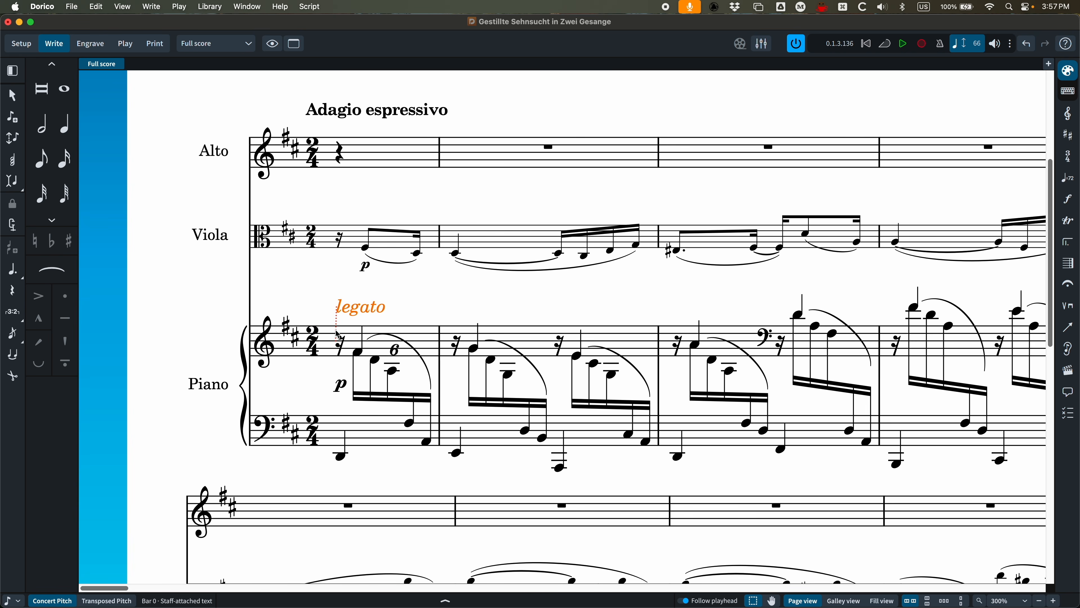
pyautogui.click(90, 43)
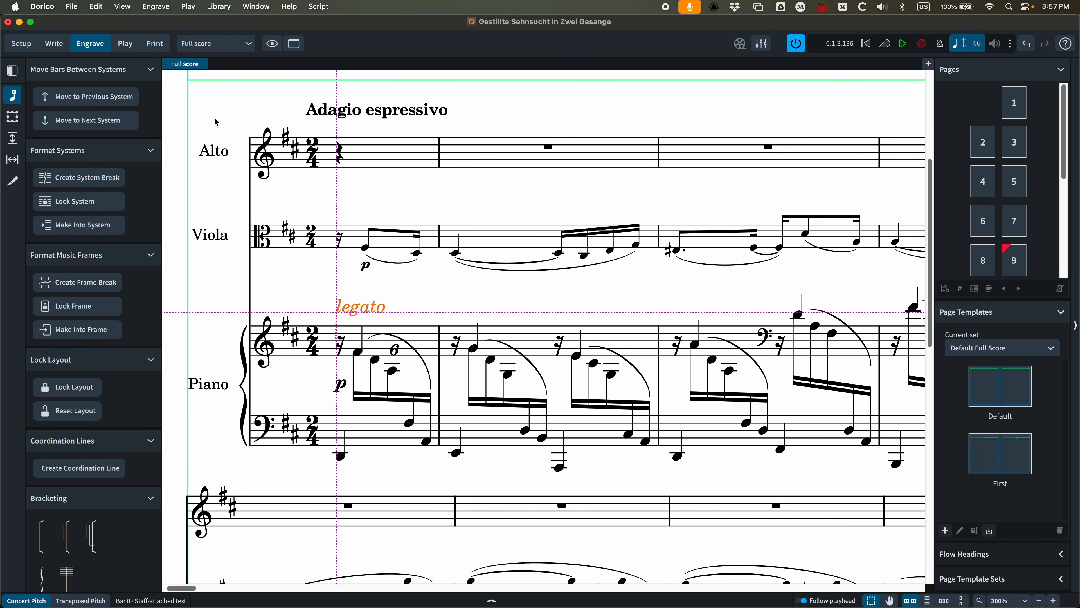
pyautogui.moveTo(351, 307)
pyautogui.mouseDown()
pyautogui.moveTo(361, 306)
pyautogui.moveTo(350, 306)
pyautogui.mouseUp()
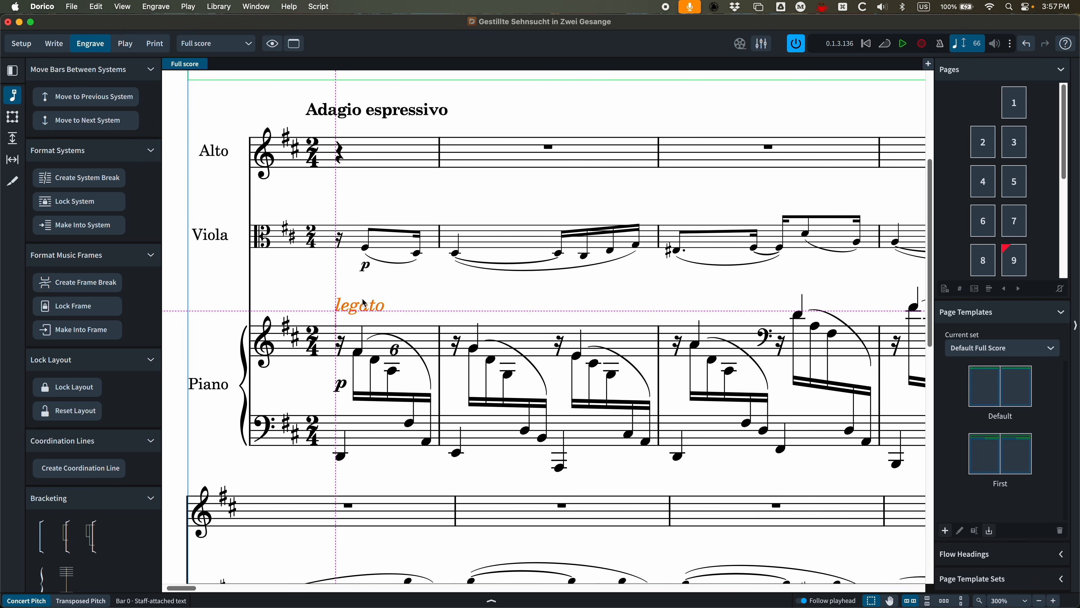
# Review the placement, distance from staff and horizontal offset settings of the Default Text paragraph style.
pyautogui.click(224, 5)
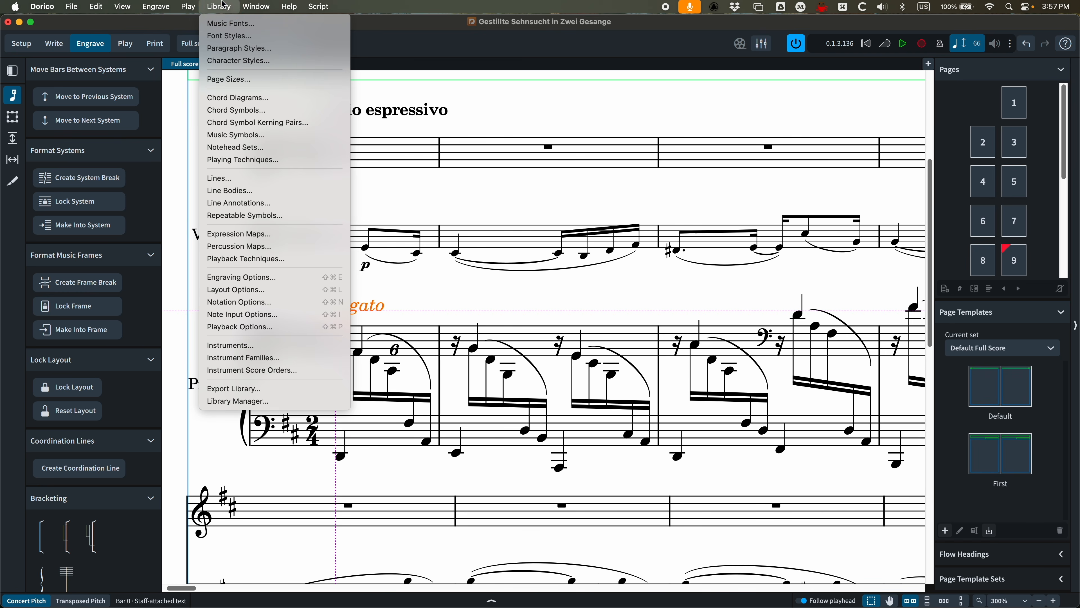
pyautogui.click(366, 360)
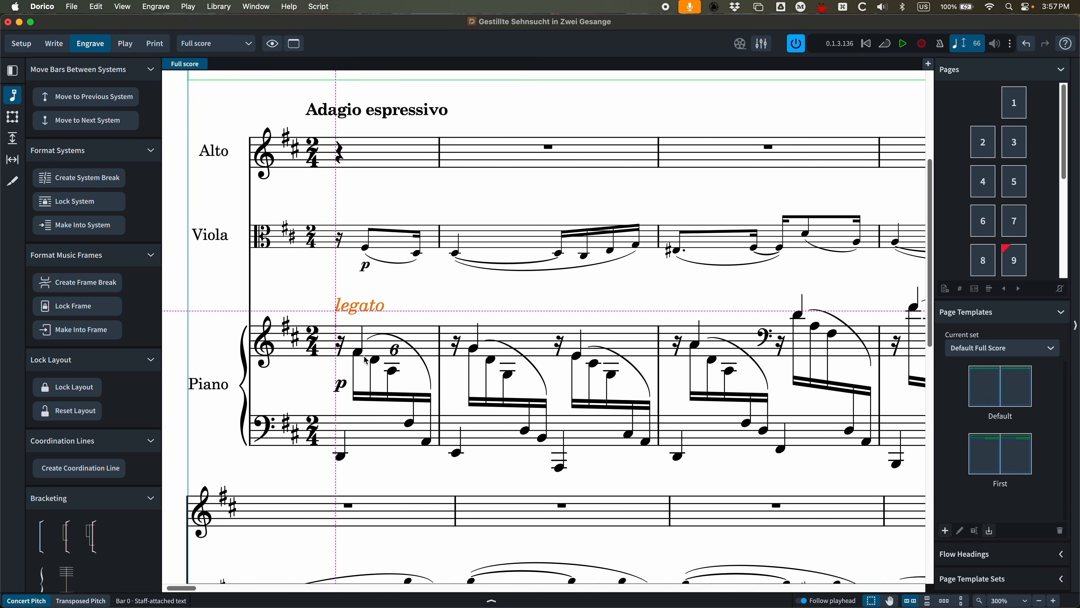
pyautogui.click(219, 7)
pyautogui.click(239, 48)
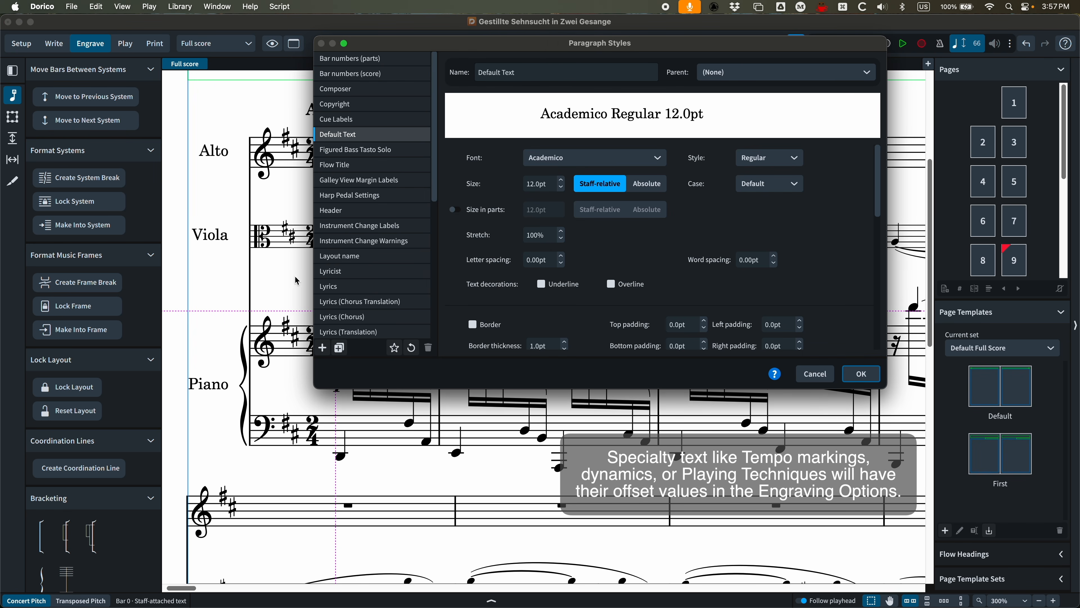
pyautogui.scroll(-5, 557, 267)
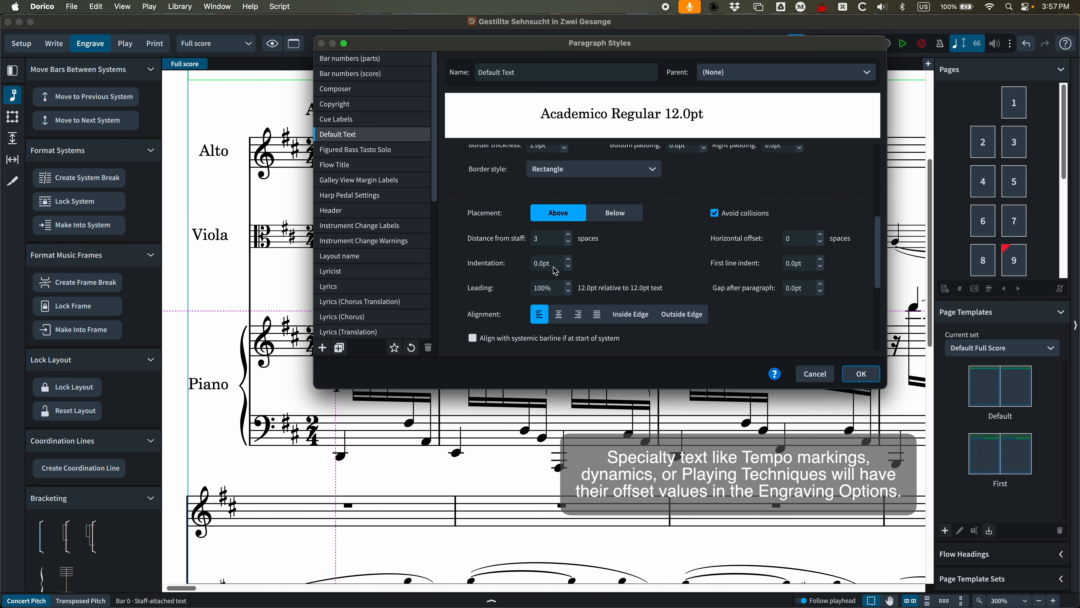
pyautogui.scroll(-1, 556, 271)
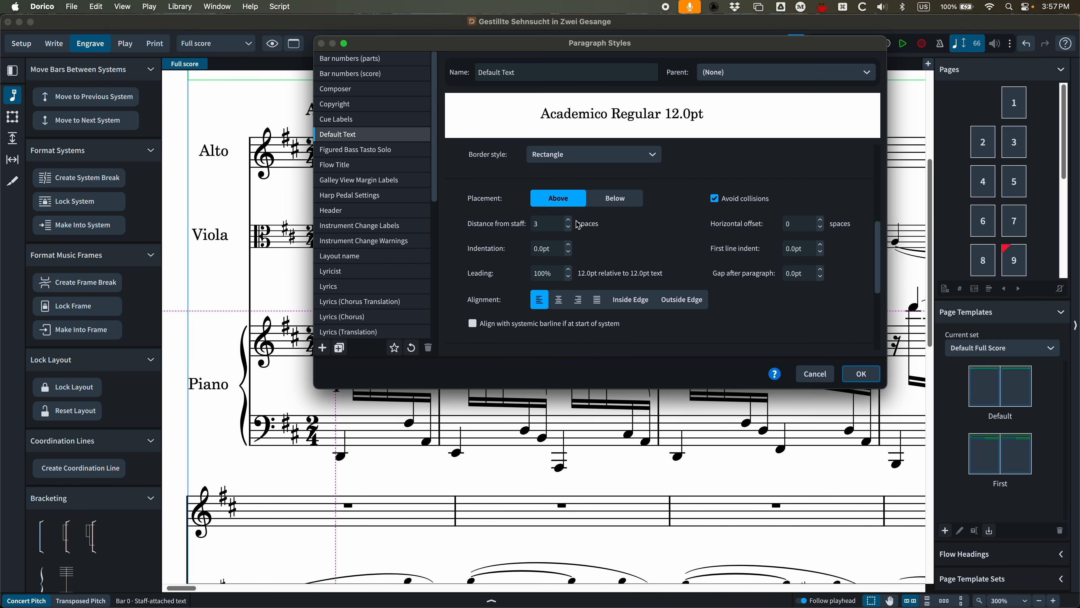
pyautogui.click(860, 378)
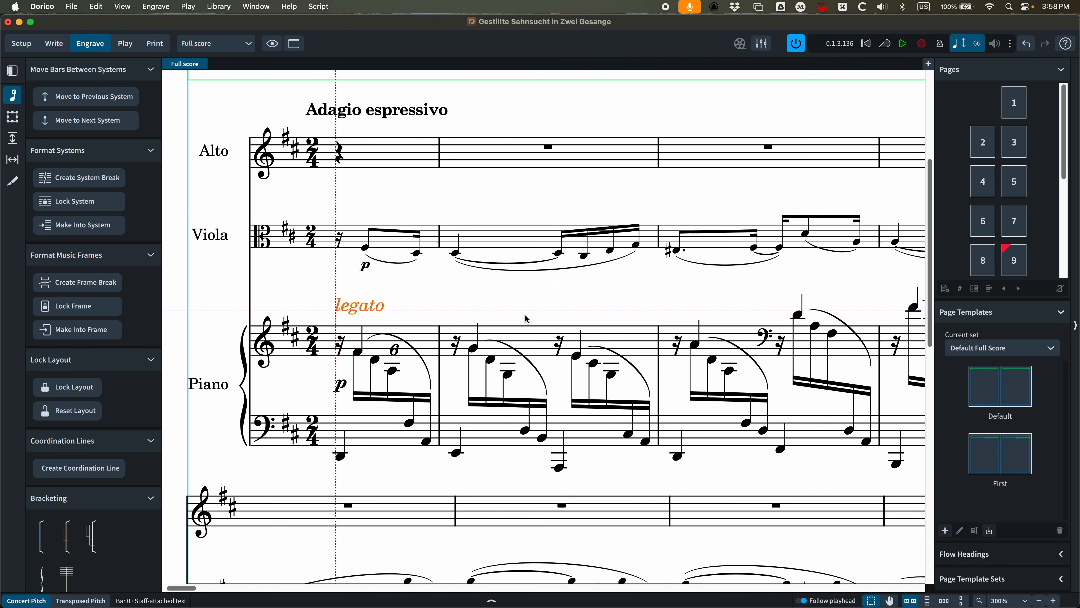
# Show the legato text's properties and move the text slightly left and up, to an offset of about X -1 7/16, Y -1/4.
pyautogui.moveTo(341, 308)
pyautogui.mouseDown()
pyautogui.moveTo(358, 296)
pyautogui.moveTo(361, 307)
pyautogui.mouseUp()
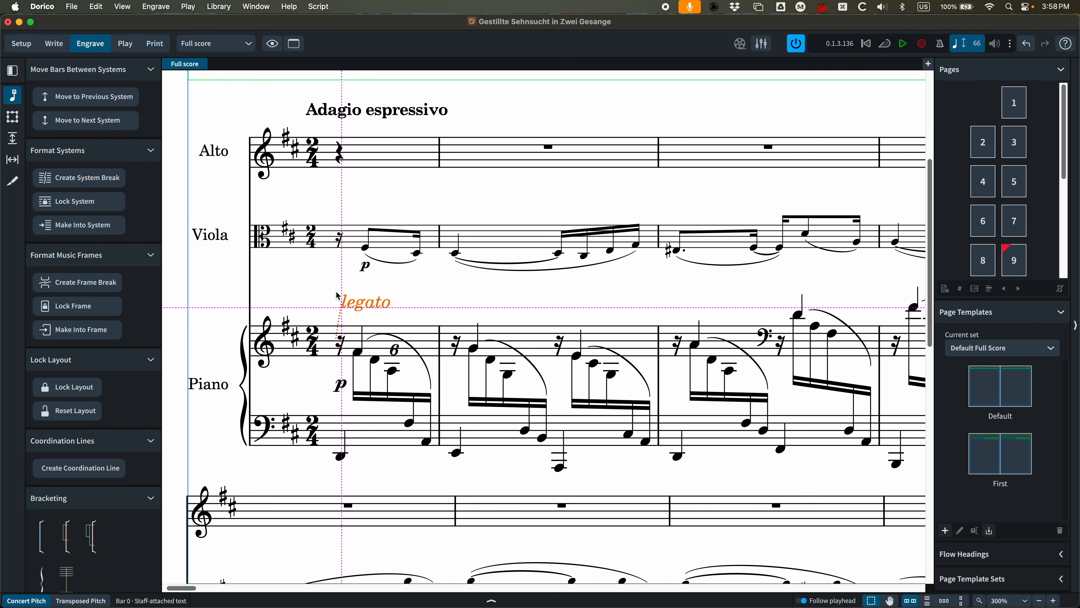
pyautogui.moveTo(369, 303); pyautogui.dragTo(353, 301)
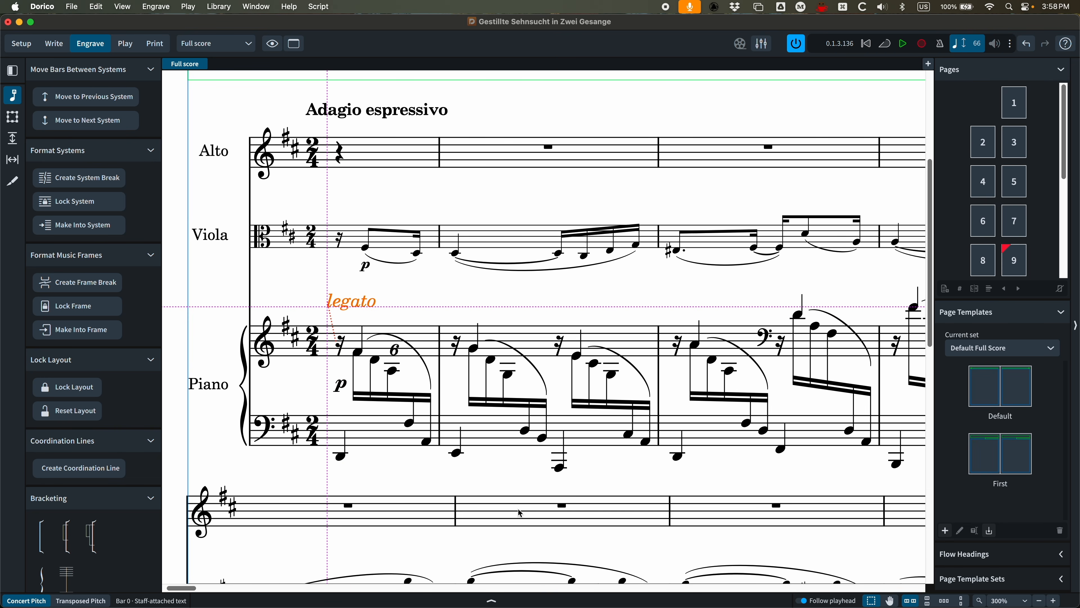
pyautogui.press('super+8')
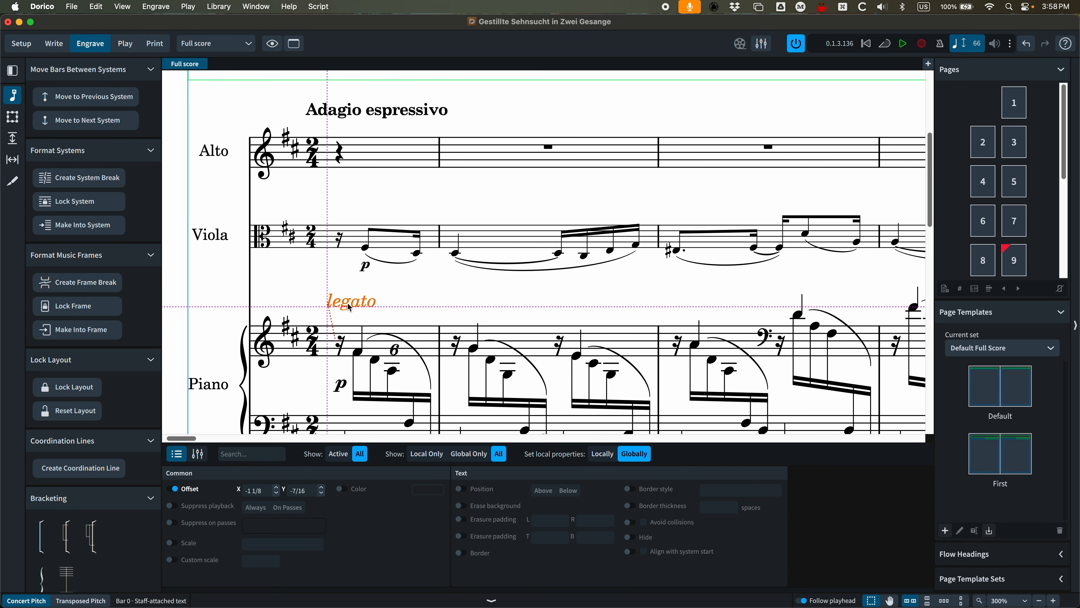
pyautogui.moveTo(350, 308)
pyautogui.mouseDown()
pyautogui.moveTo(334, 304)
pyautogui.moveTo(361, 307)
pyautogui.mouseUp()
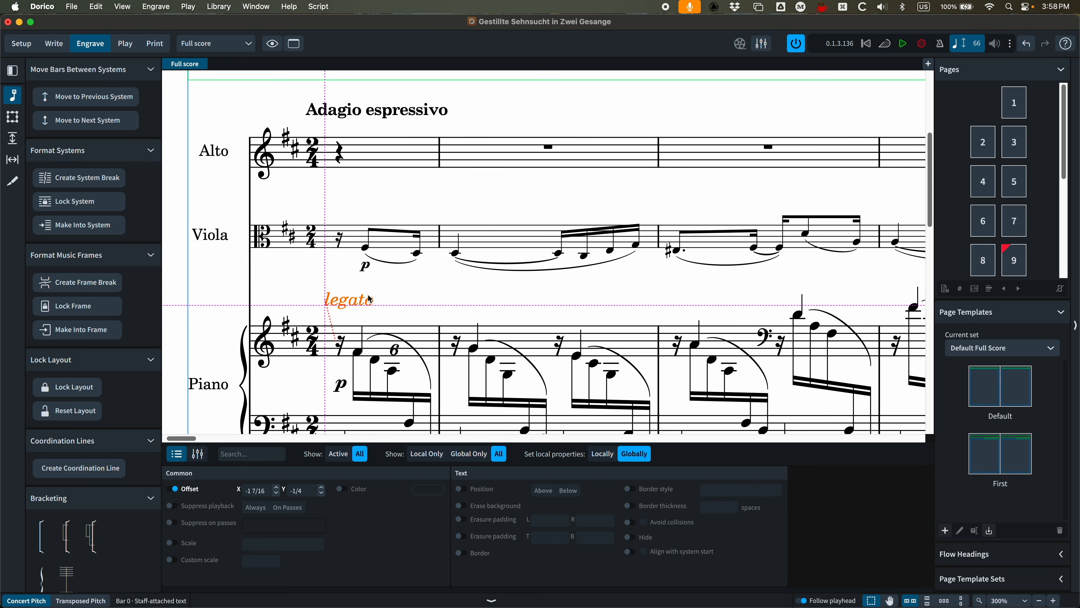
# Nudge the legato text down to a Y offset of -3/4 and set its X offset to -7/8.
pyautogui.hotkey('alt', 'Down')
pyautogui.hotkey('alt', 'Down')
pyautogui.hotkey('alt', 'Down')
pyautogui.hotkey('alt', 'Down')
pyautogui.hotkey('alt', 'Right')
pyautogui.hotkey('alt', 'Right')
pyautogui.hotkey('alt', 'Right')
pyautogui.hotkey('alt', 'Up')
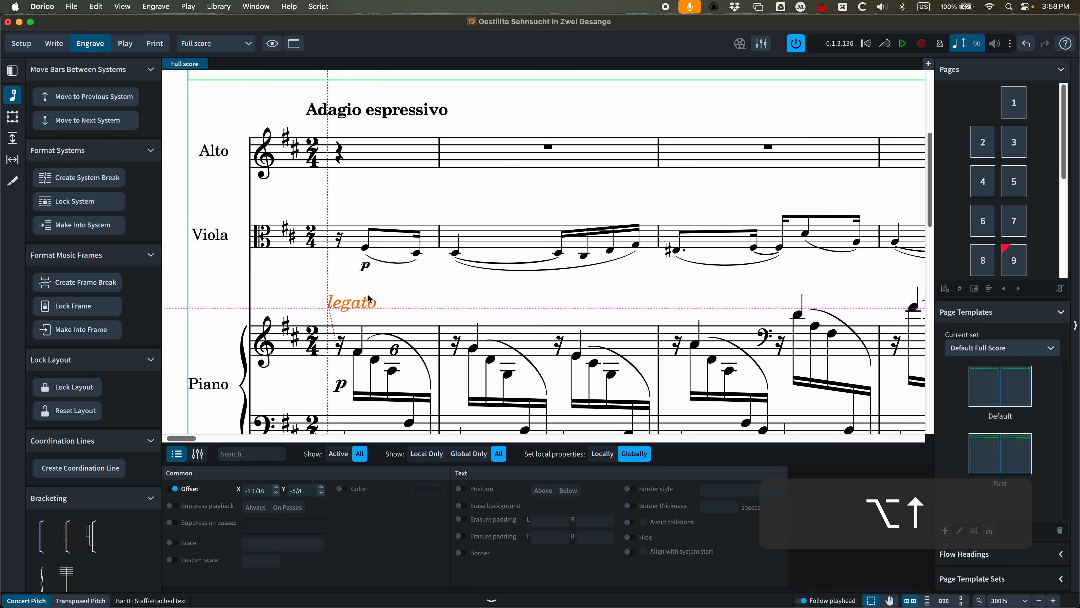
pyautogui.hotkey('alt', 'Left')
pyautogui.hotkey('alt', 'Left')
pyautogui.hotkey('alt', 'Down')
pyautogui.hotkey('alt', 'Down')
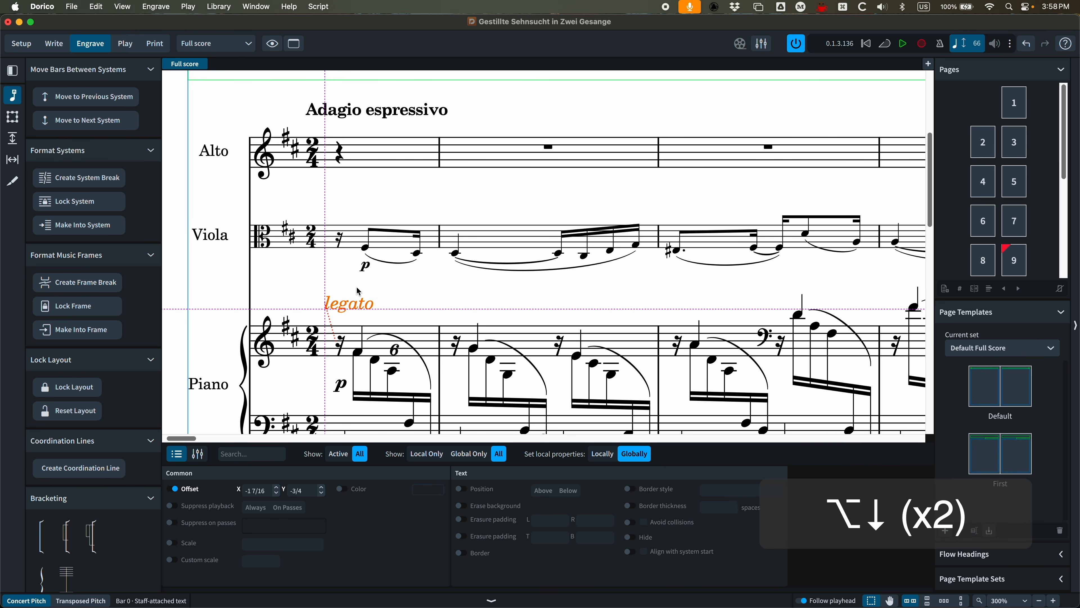
pyautogui.click(277, 487)
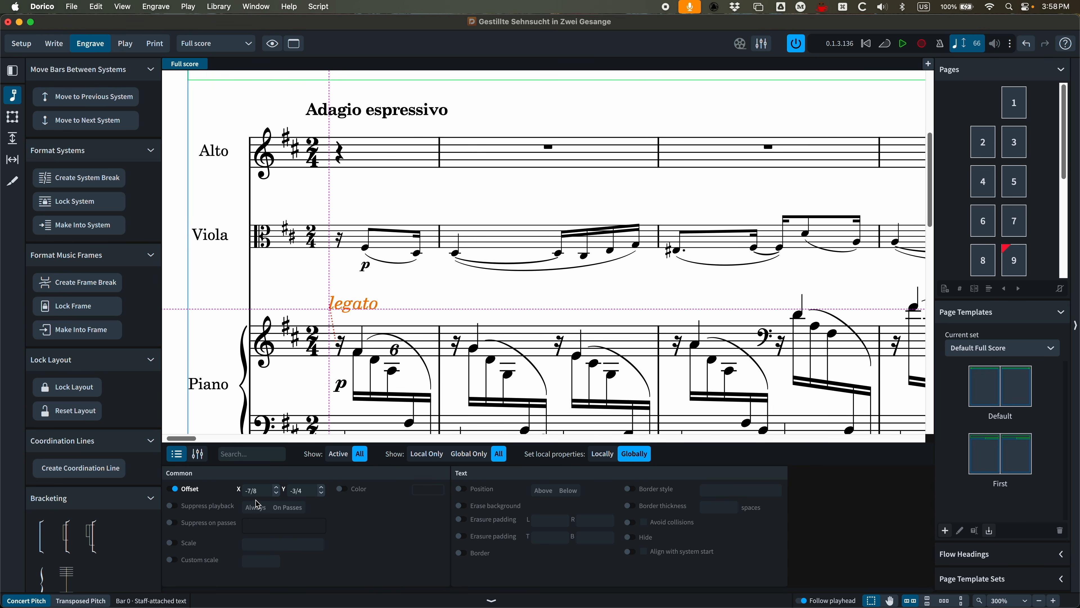
# Move the legato text up and left to about X -2 15/16, Y 1/2, and remove its Offset property.
pyautogui.moveTo(360, 312); pyautogui.dragTo(336, 295)
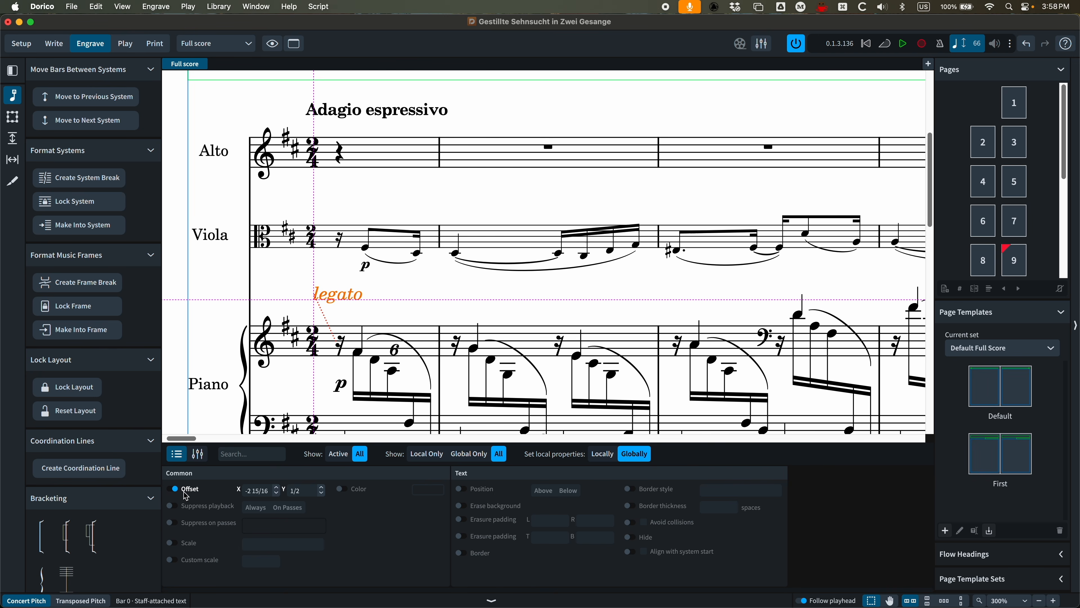
pyautogui.click(175, 489)
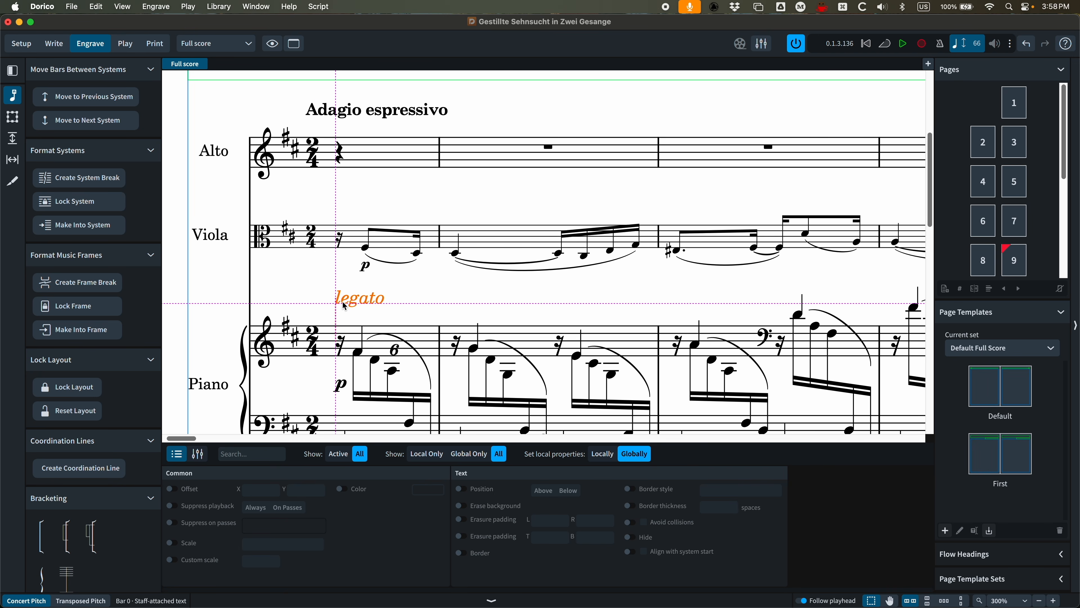
# Move the legato text left to an offset of about X -3 3/16, Y -3/4, and reset its position.
pyautogui.click(174, 491)
pyautogui.moveTo(363, 303)
pyautogui.mouseDown()
pyautogui.moveTo(341, 303)
pyautogui.moveTo(353, 305)
pyautogui.mouseUp()
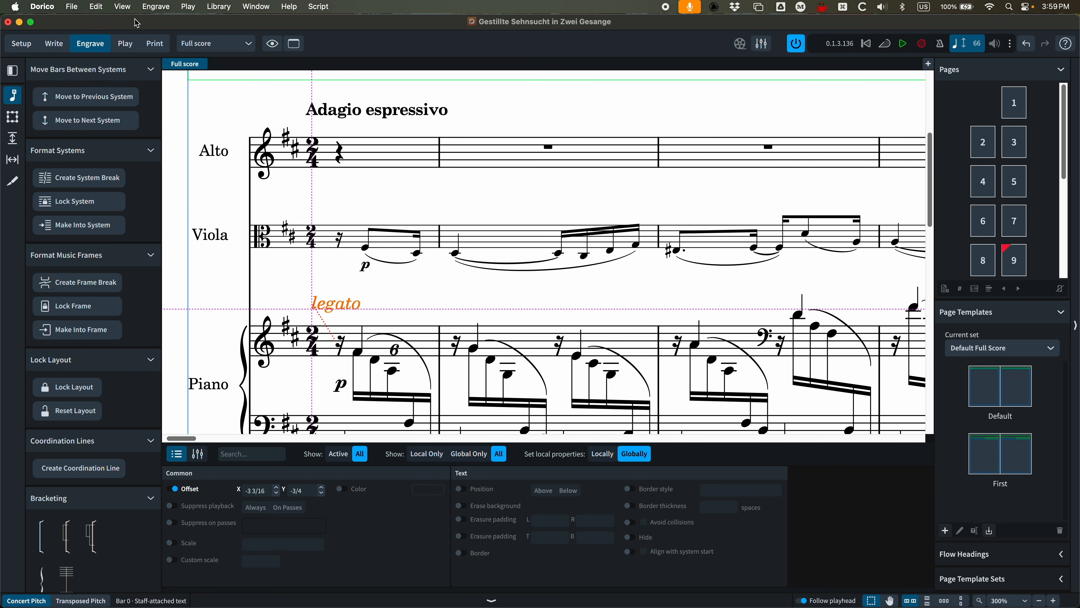
pyautogui.click(99, 7)
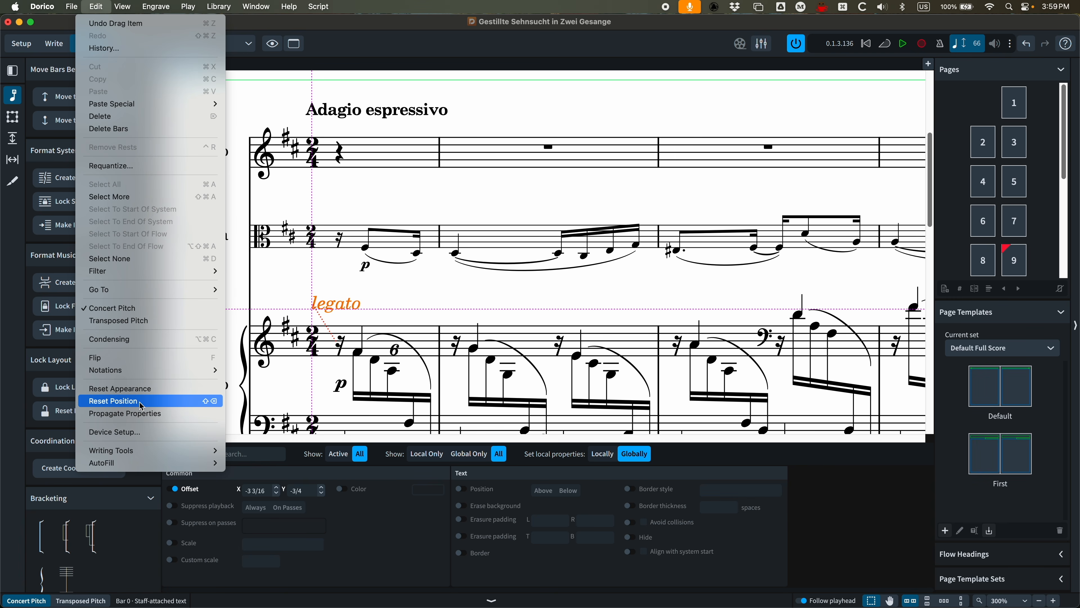
pyautogui.click(128, 401)
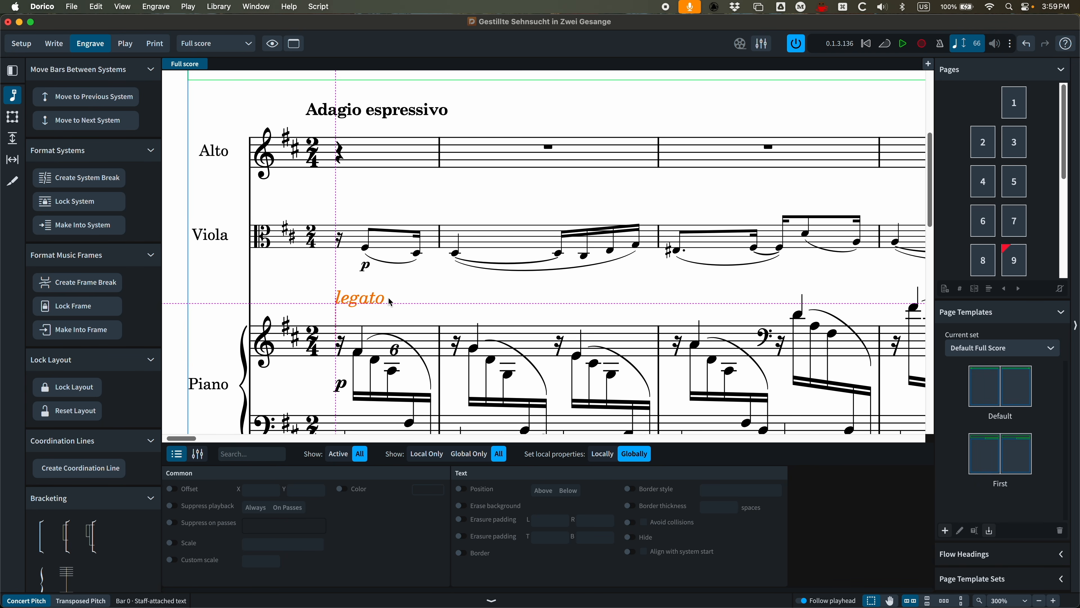
# Try the Cue scale on the legato text, and remove the Scale property.
pyautogui.click(170, 543)
pyautogui.click(264, 544)
pyautogui.click(273, 569)
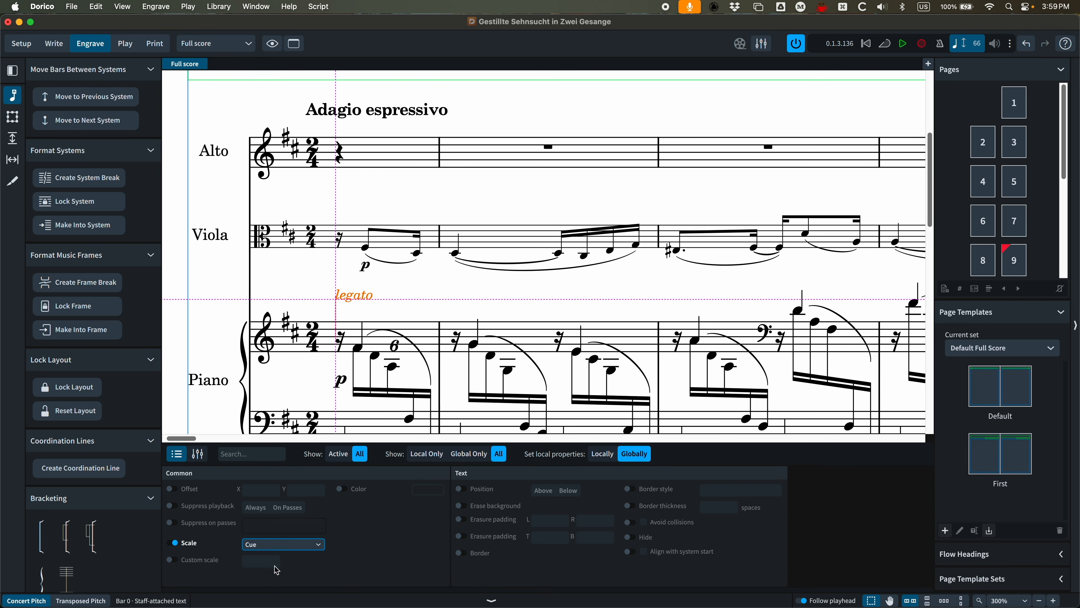
pyautogui.click(171, 544)
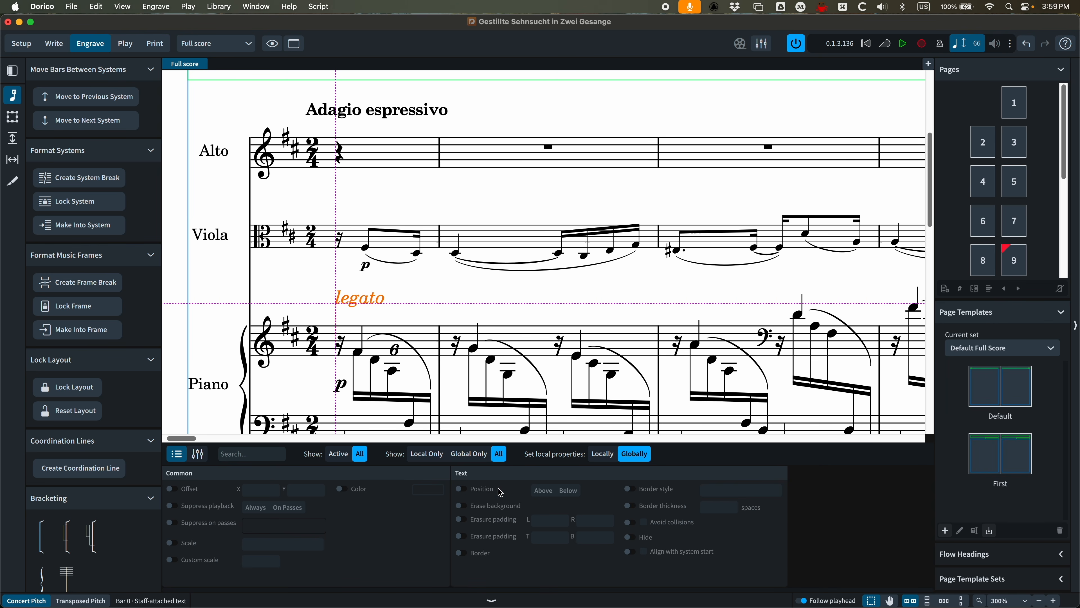
# Try the legato text's Position property as Below and Above and its Erase background property, clearing both.
pyautogui.click(460, 489)
pyautogui.click(569, 491)
pyautogui.click(543, 491)
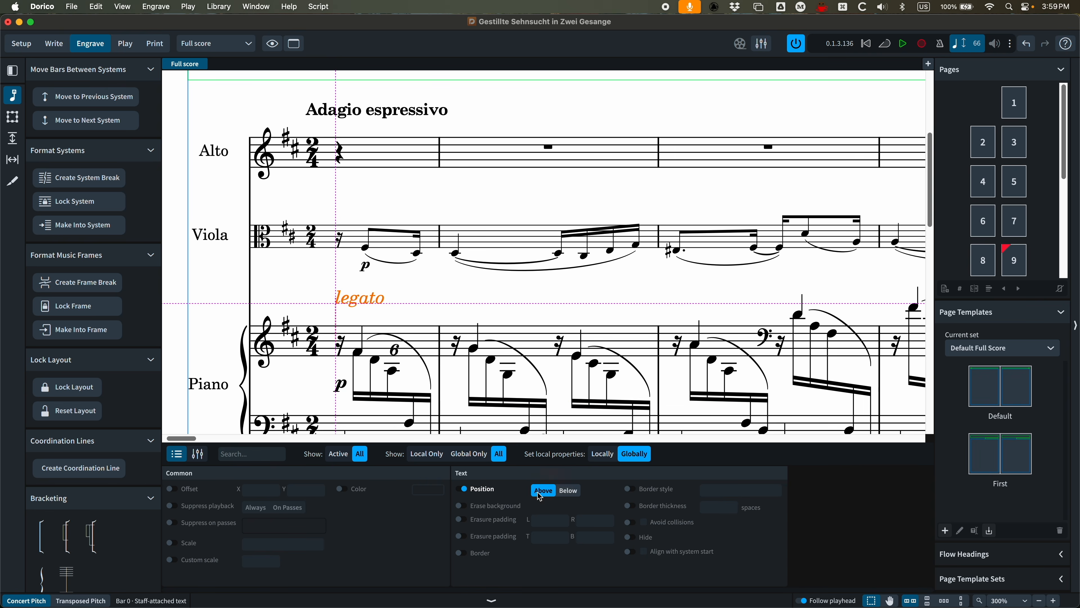
pyautogui.click(463, 491)
pyautogui.click(461, 506)
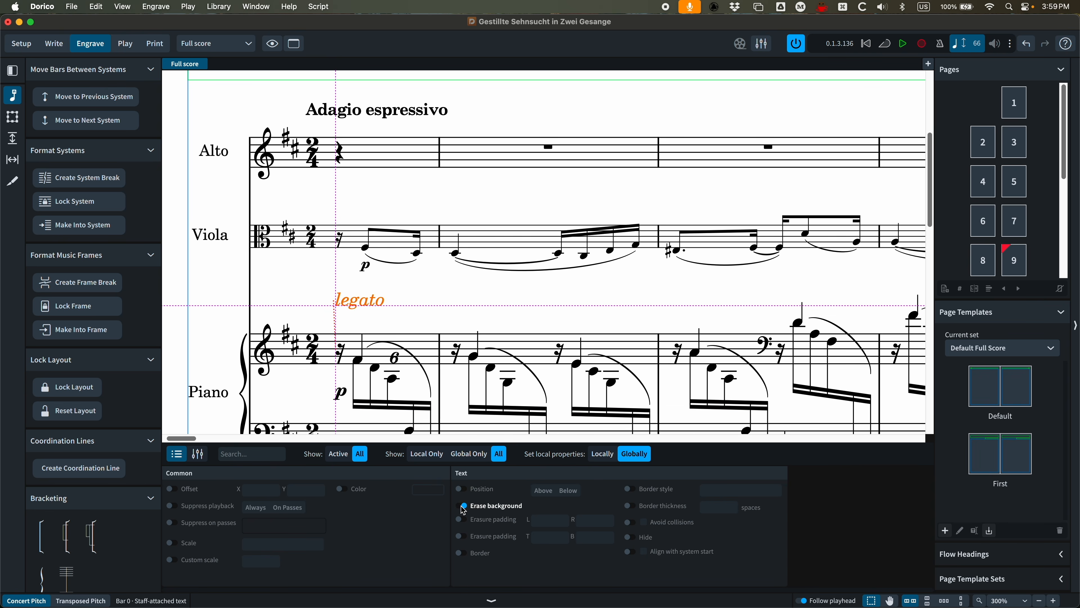
pyautogui.click(461, 506)
# Try a border in the Capsule style around the legato text, and clear both border properties.
pyautogui.click(476, 553)
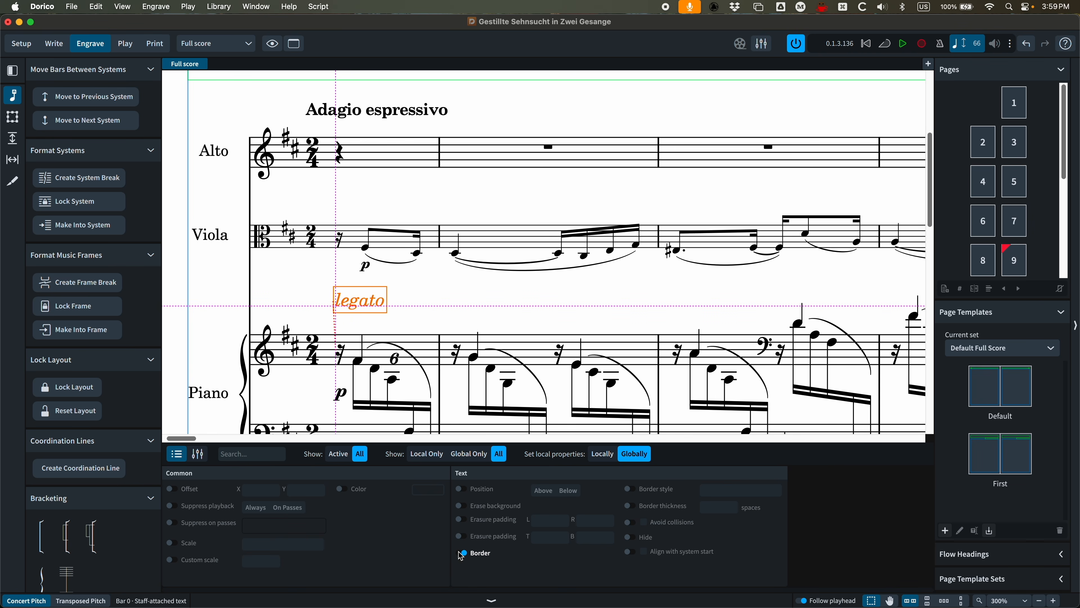
pyautogui.click(650, 494)
pyautogui.click(742, 491)
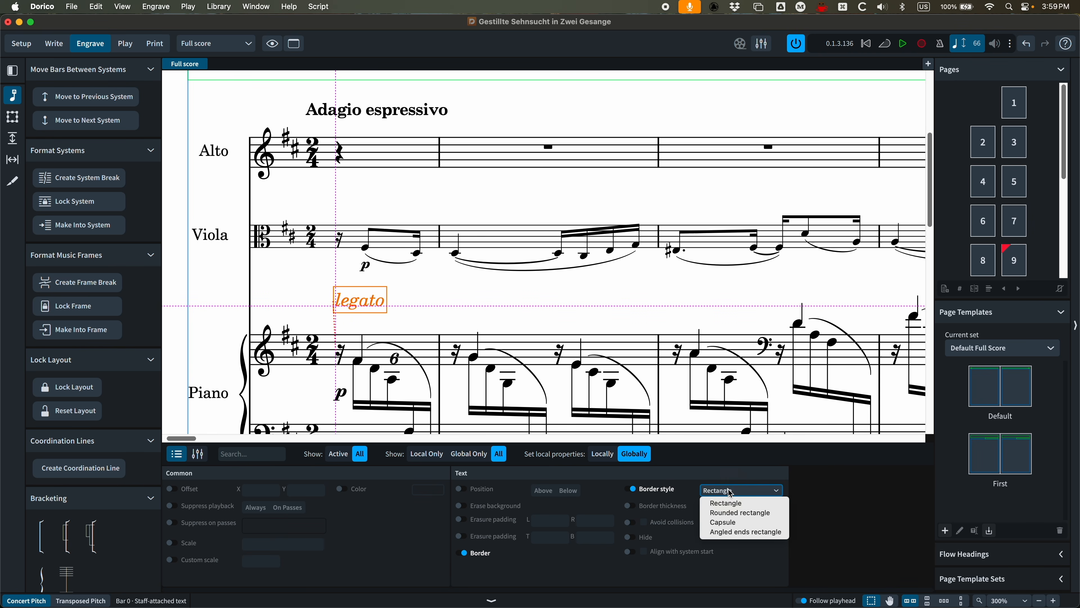
pyautogui.click(731, 525)
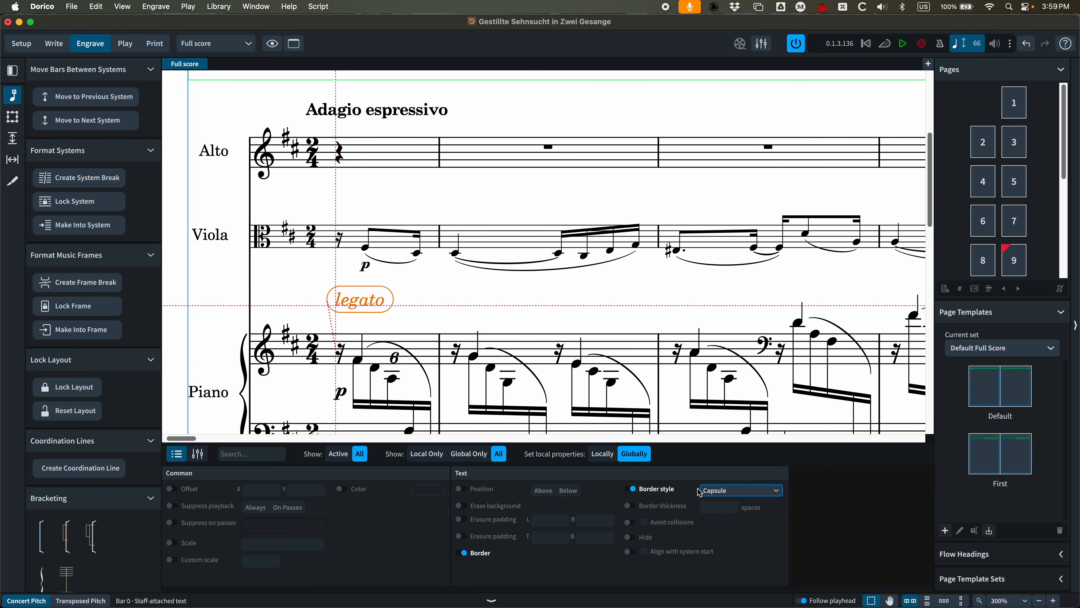
pyautogui.click(633, 489)
pyautogui.click(460, 553)
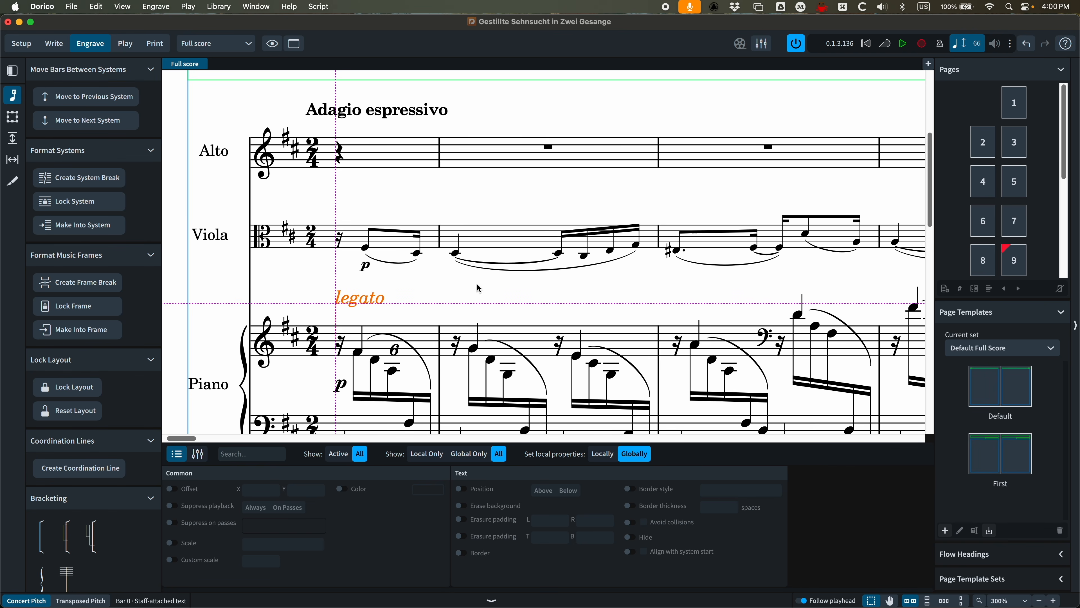
# Select the viola's opening p dynamic and review its available dynamics properties.
pyautogui.click(366, 268)
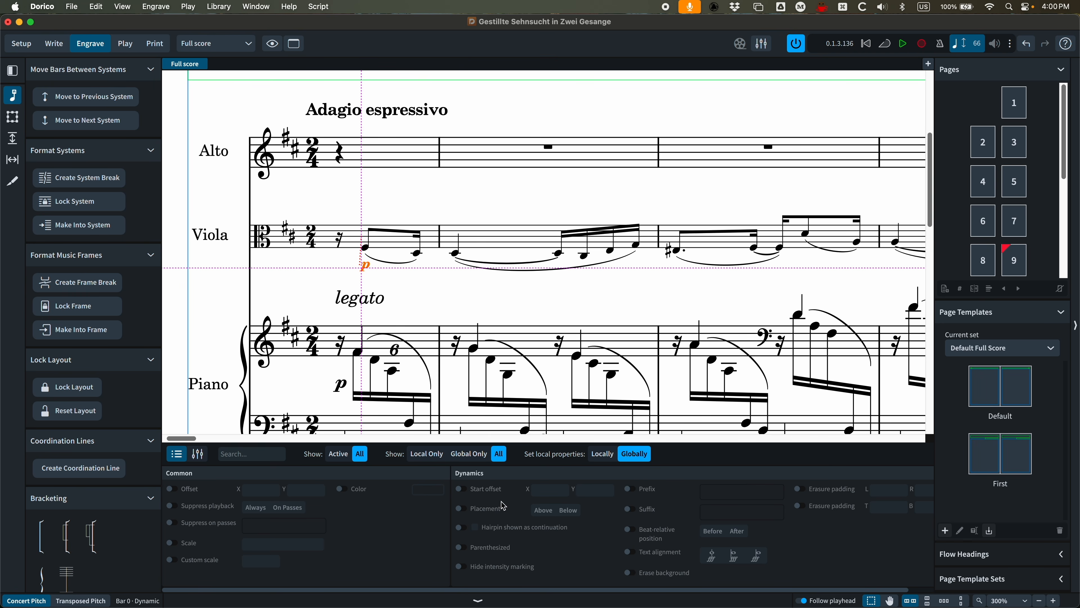
pyautogui.hscroll(2, 548, 526)
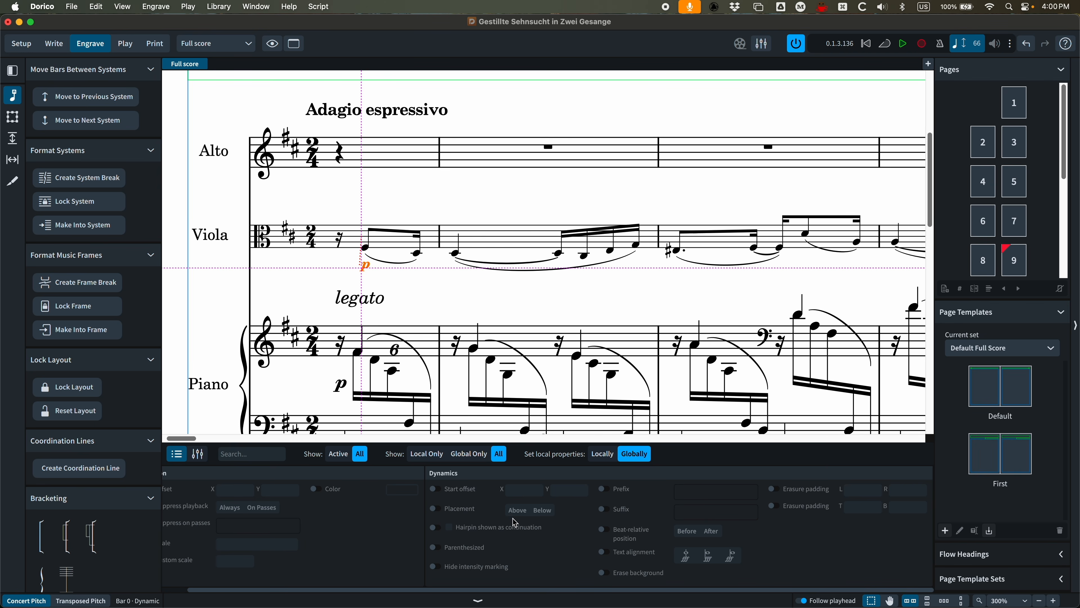
pyautogui.hscroll(-2, 434, 494)
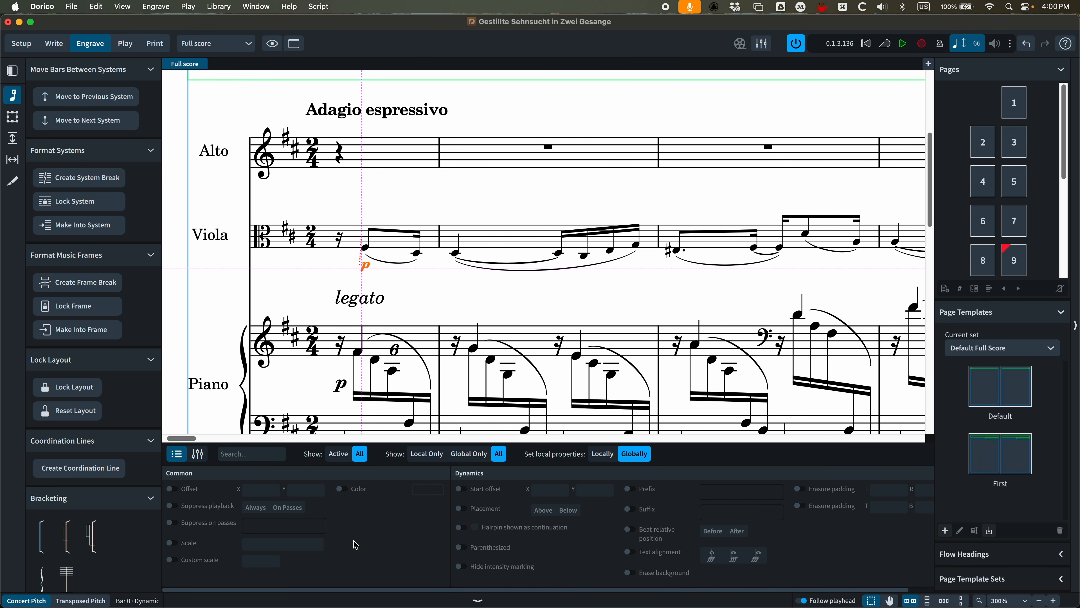
# Try the suffix "sub." on the viola's opening p dynamic, and remove the Suffix property.
pyautogui.hscroll(2, 356, 545)
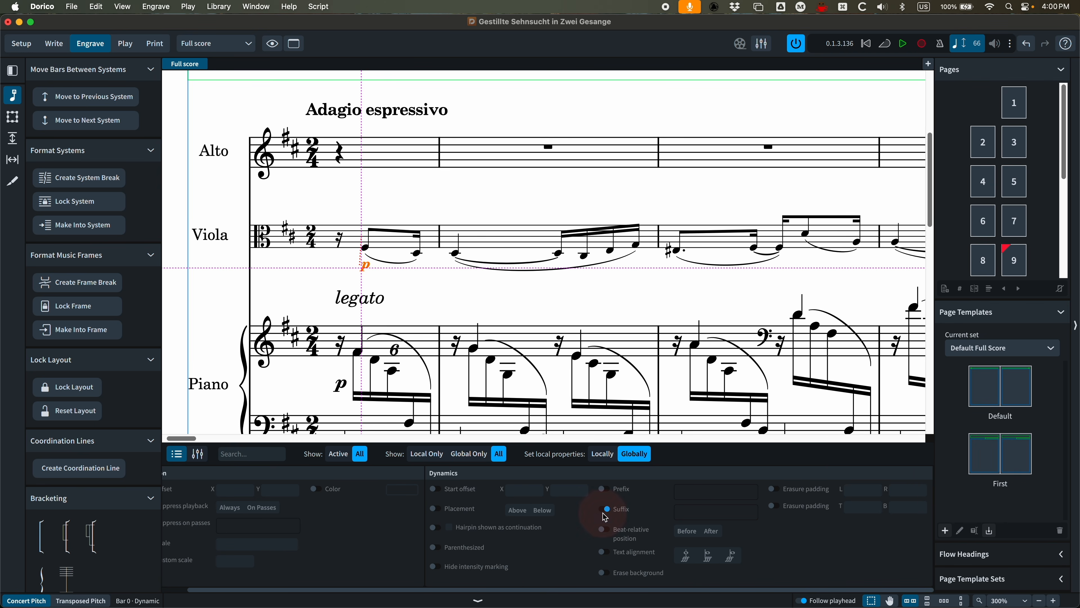
pyautogui.click(696, 510)
pyautogui.write('sub.')
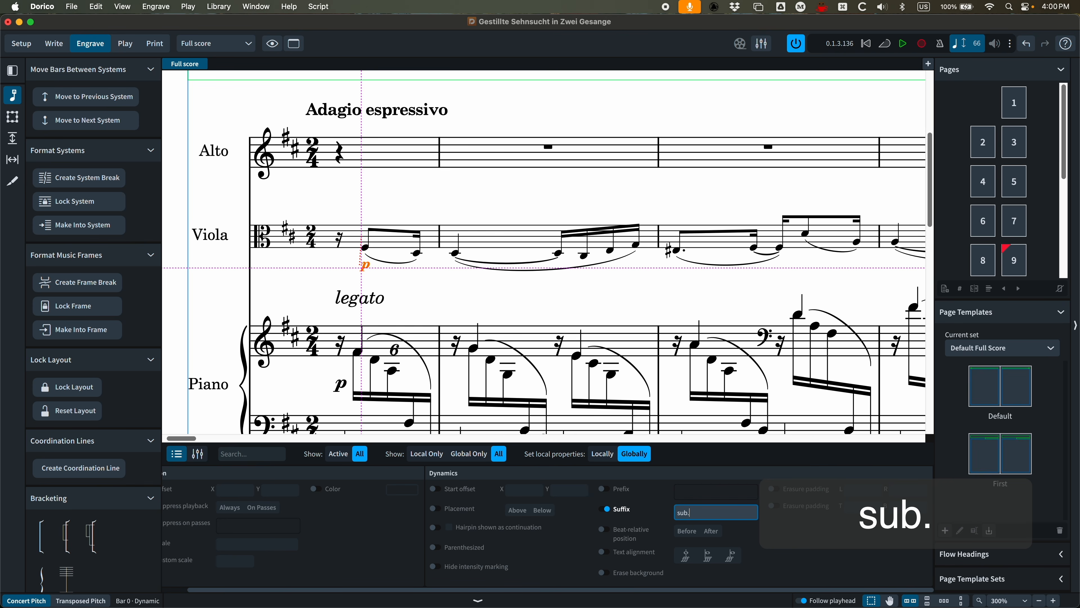
pyautogui.press('Return')
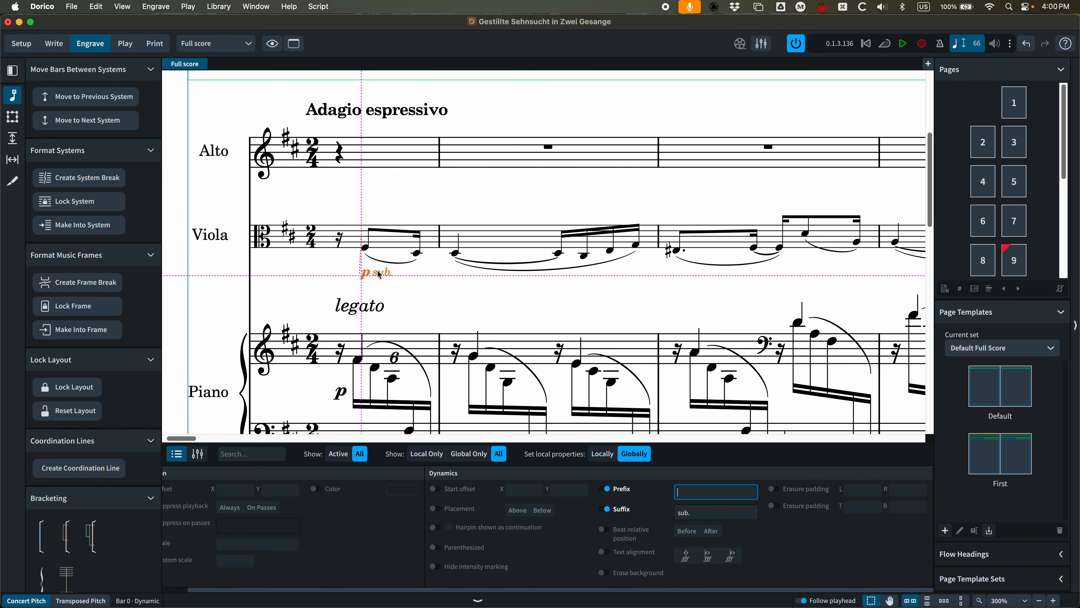
pyautogui.click(604, 509)
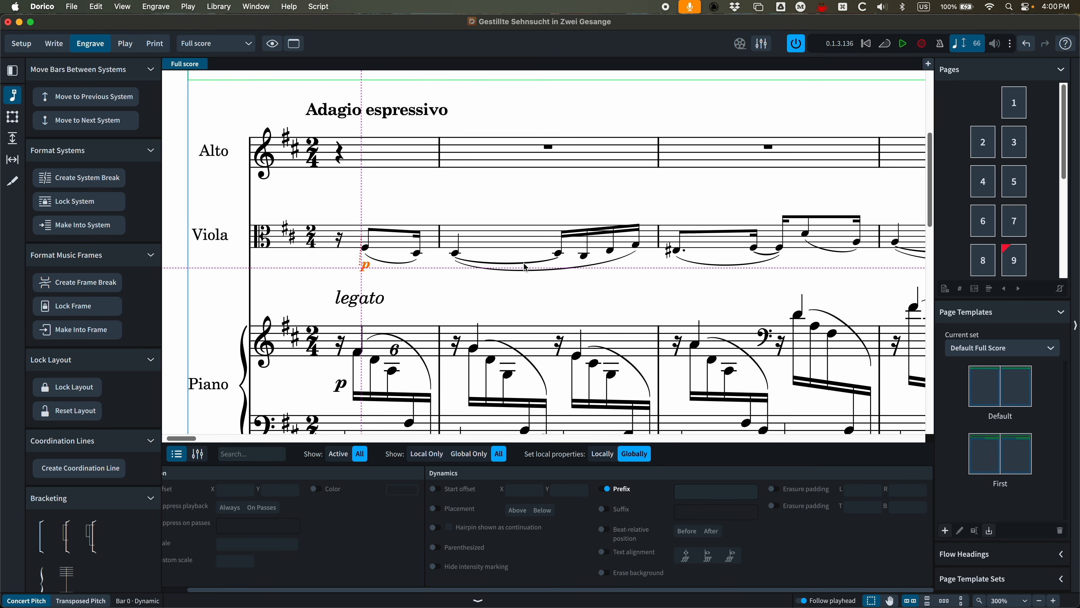
# Try an S-shaped Direction on the long outer slur in the viola's bar 1, and clear the Direction property.
pyautogui.click(537, 271)
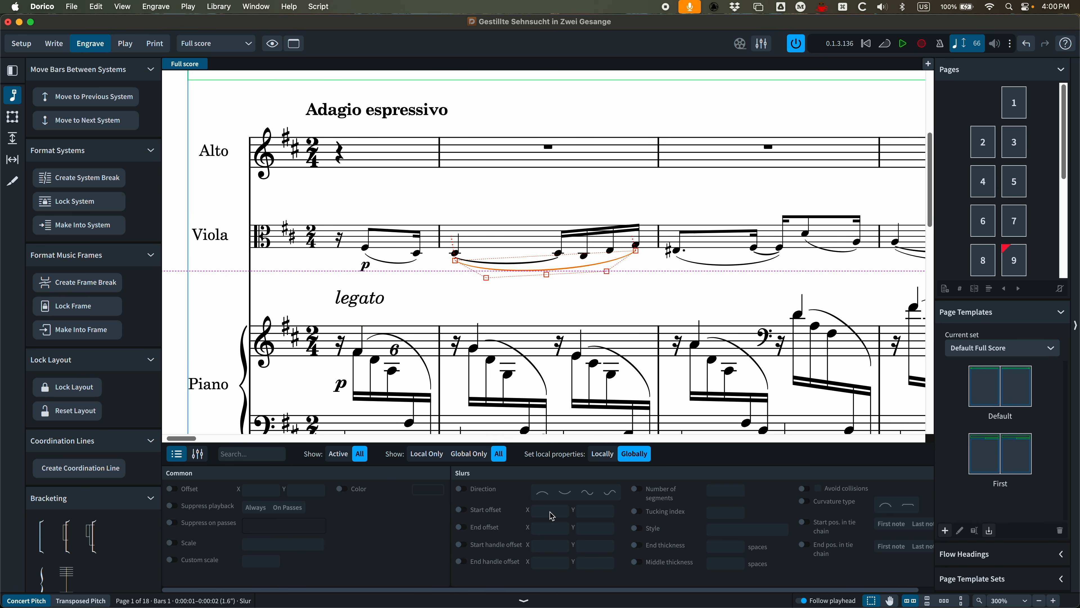
pyautogui.hscroll(2, 550, 519)
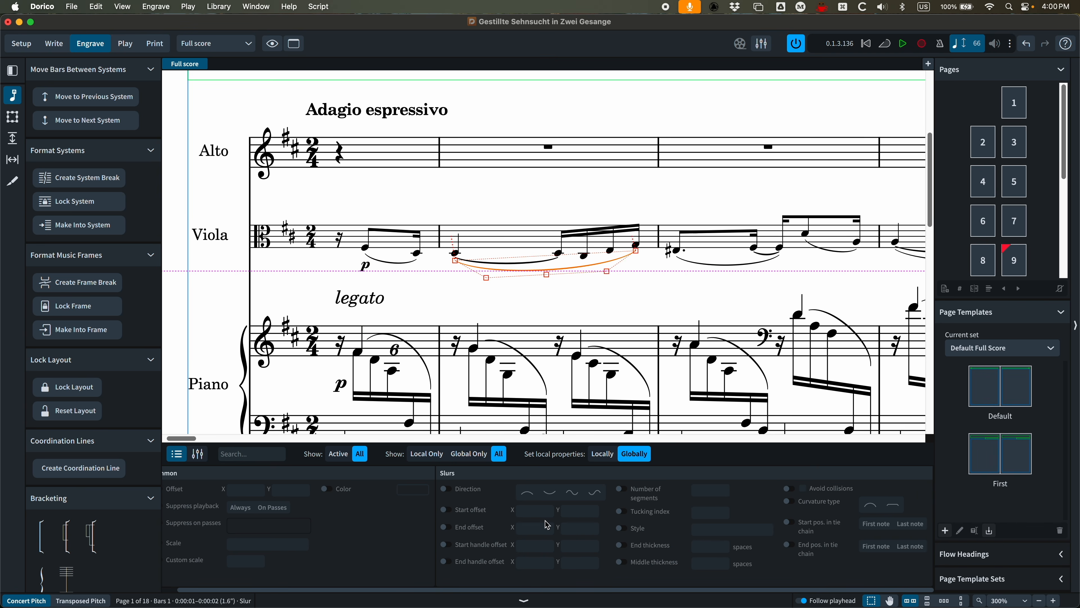
pyautogui.click(445, 489)
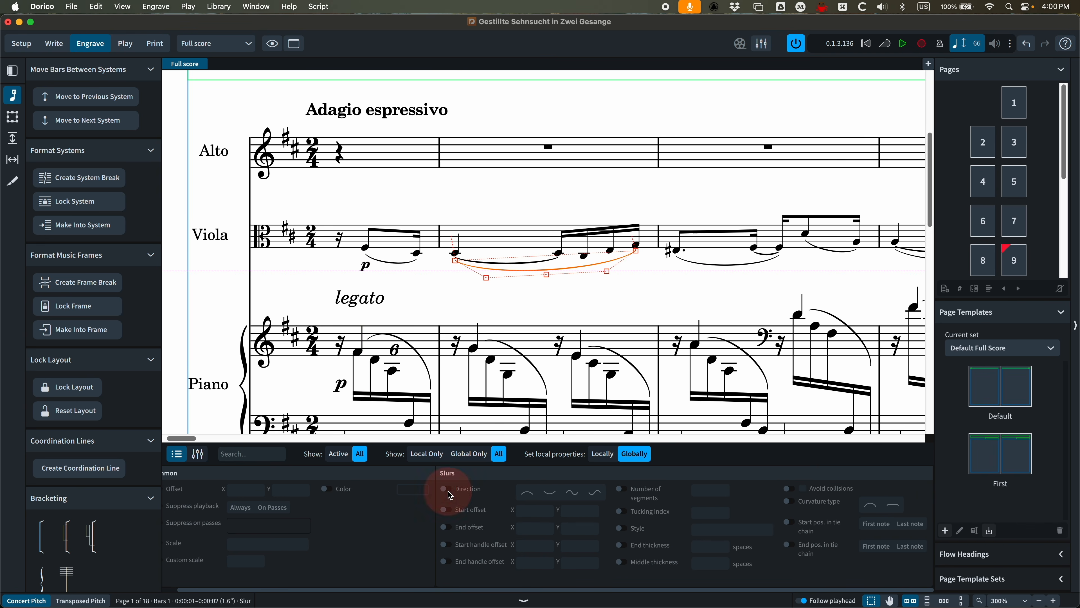
pyautogui.click(573, 493)
pyautogui.click(446, 490)
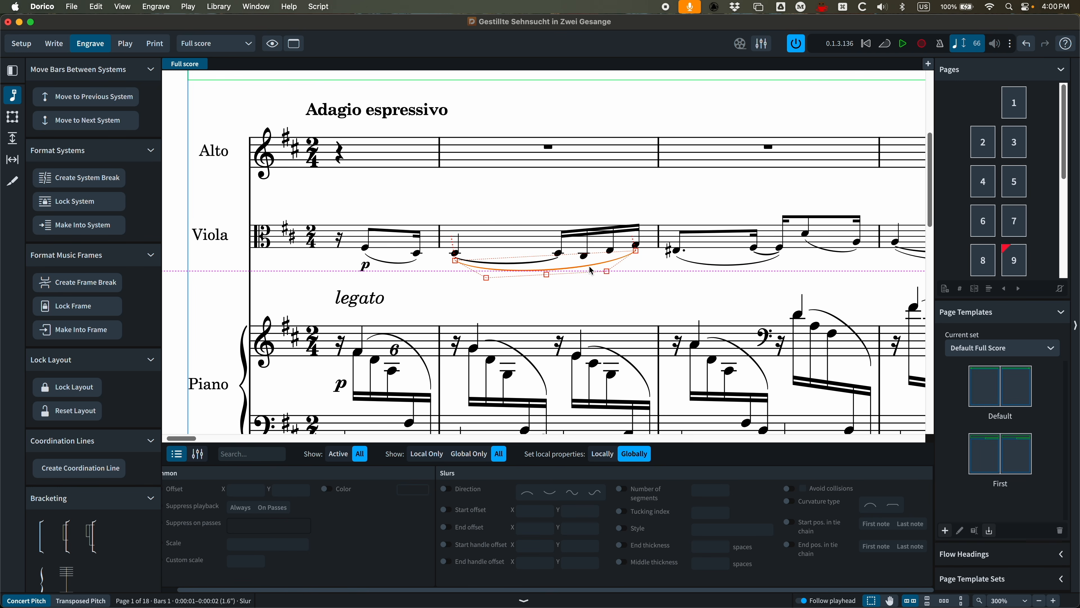
# Reshape the viola's outer slur with its end, start and middle handles, to handle offsets of about 3/4, -3/8 (start) and 1 1/8, -11/16 (end).
pyautogui.moveTo(609, 274); pyautogui.dragTo(613, 279)
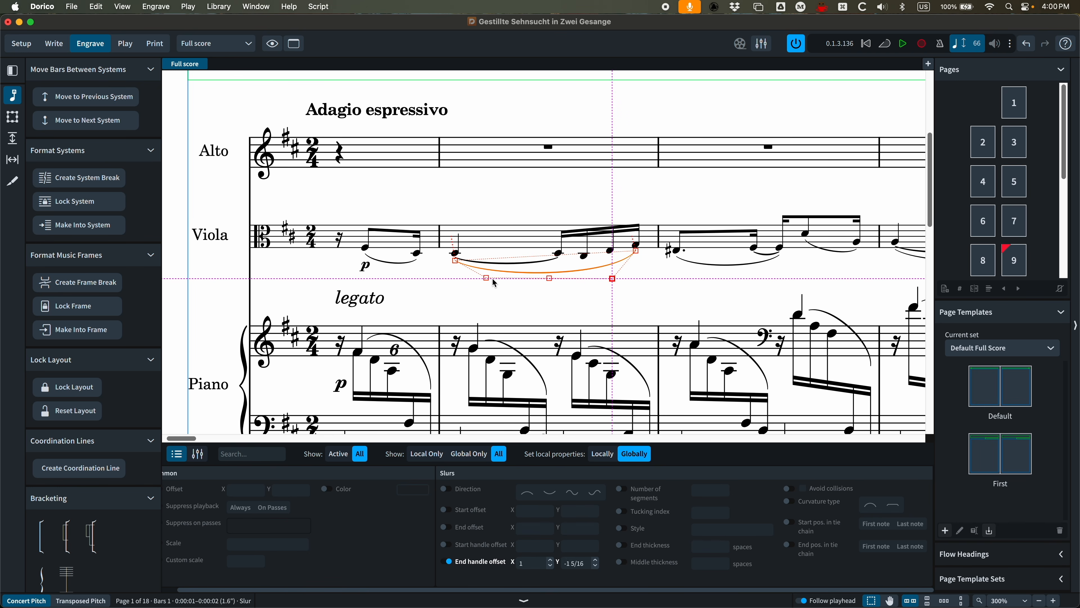
pyautogui.moveTo(487, 278); pyautogui.dragTo(493, 287)
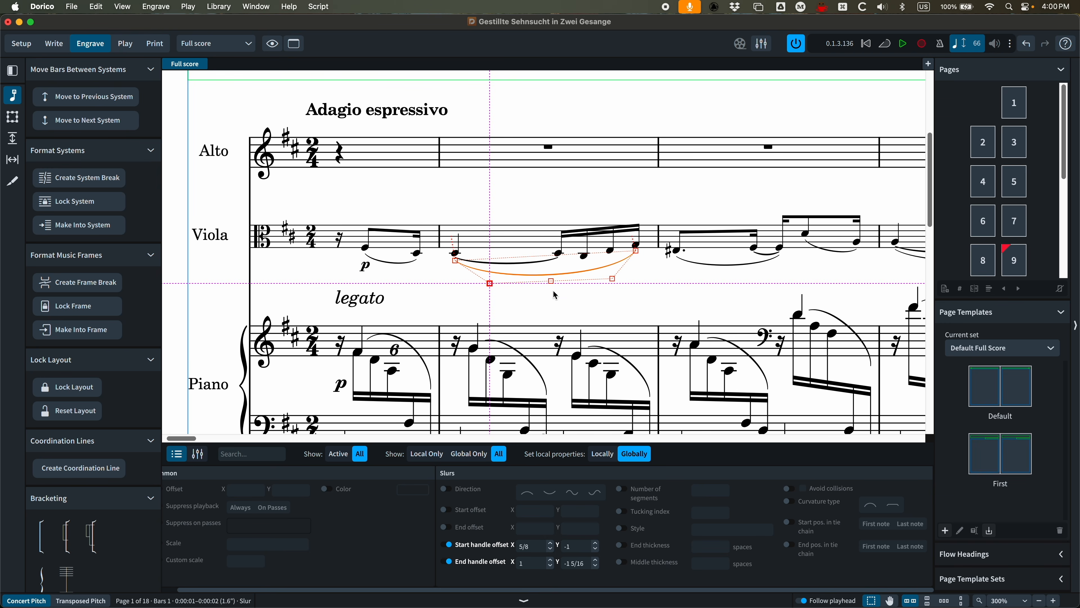
pyautogui.moveTo(554, 285); pyautogui.dragTo(554, 281)
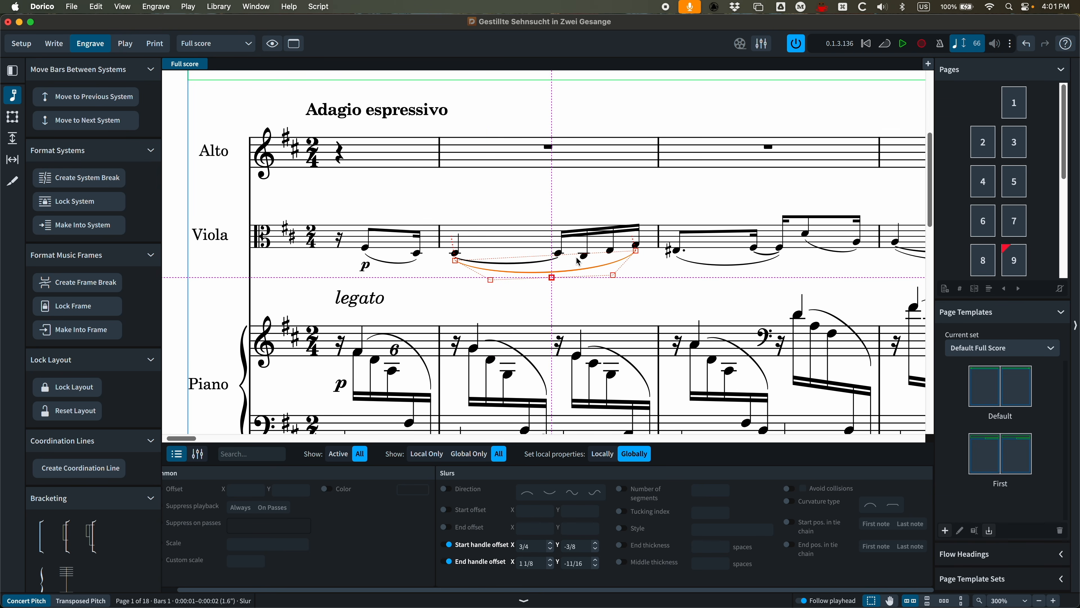
# Reset the position and the appearance of the viola's outer slur in bar 1.
pyautogui.click(96, 7)
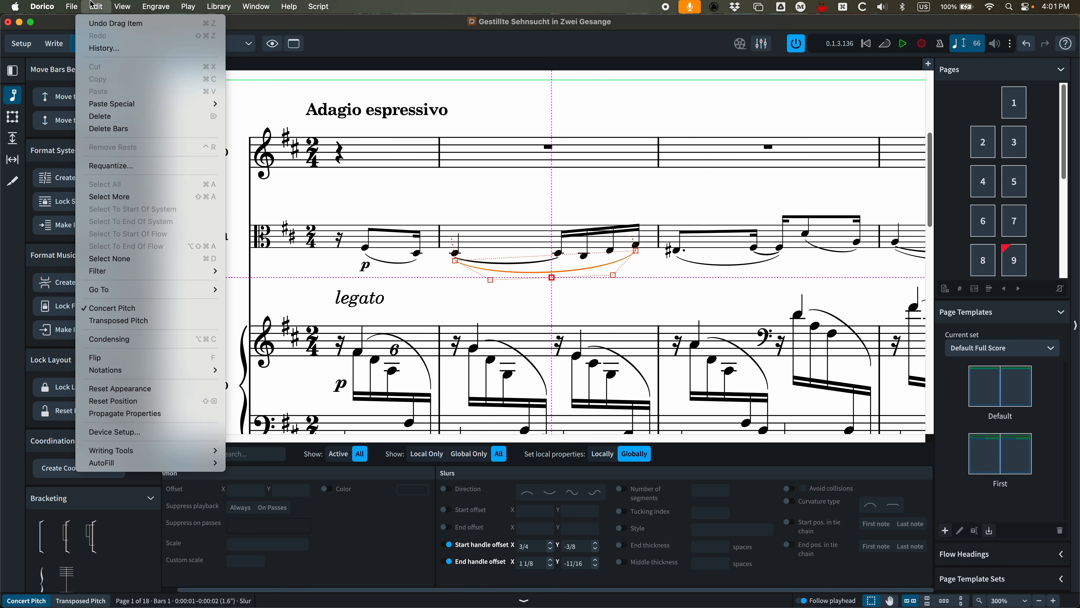
pyautogui.click(131, 401)
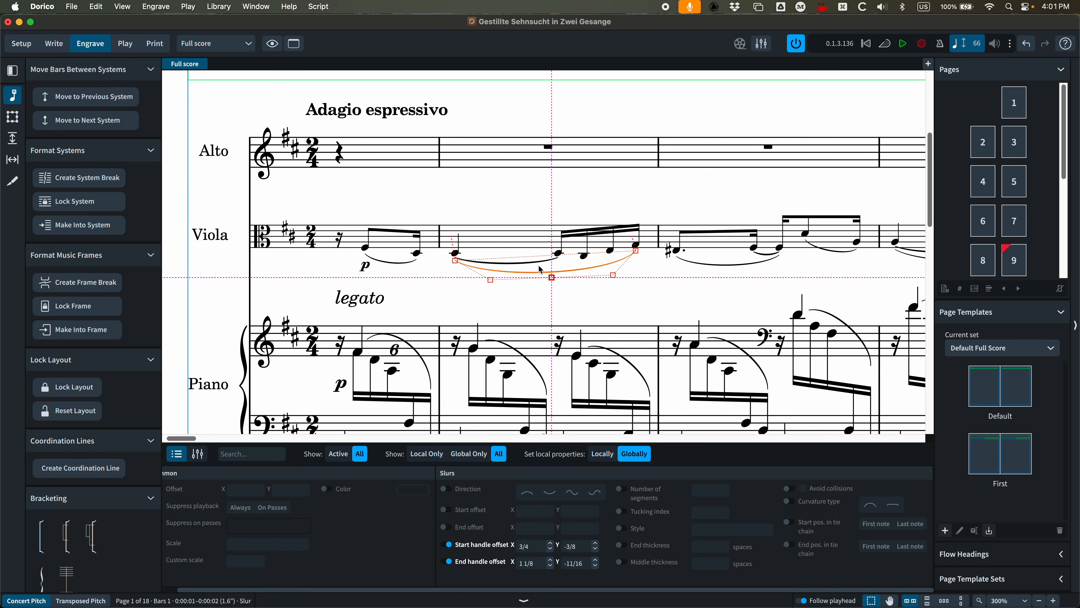
pyautogui.click(97, 6)
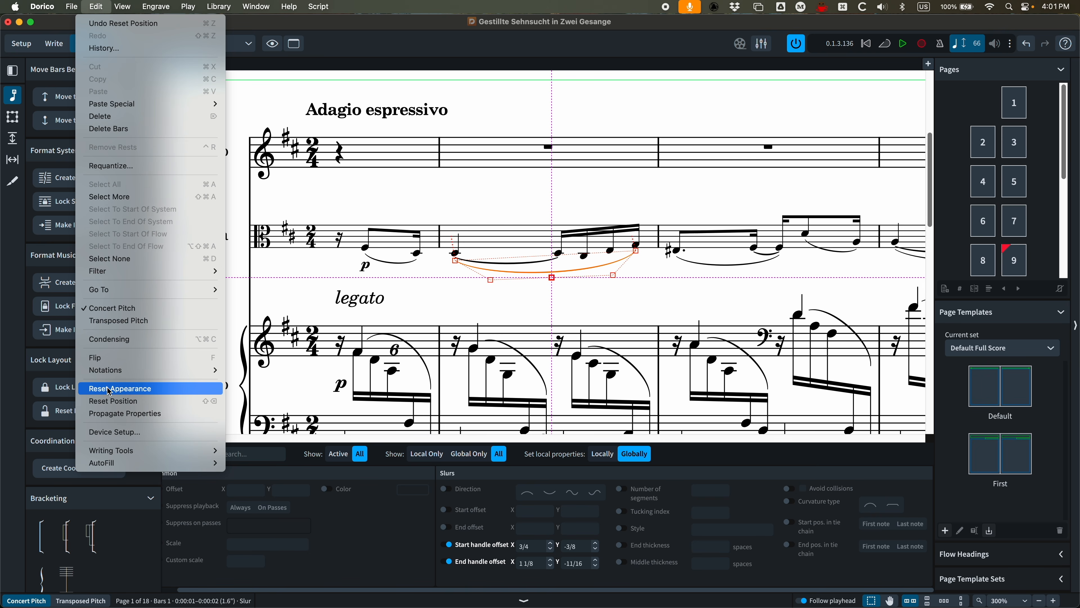
pyautogui.click(140, 390)
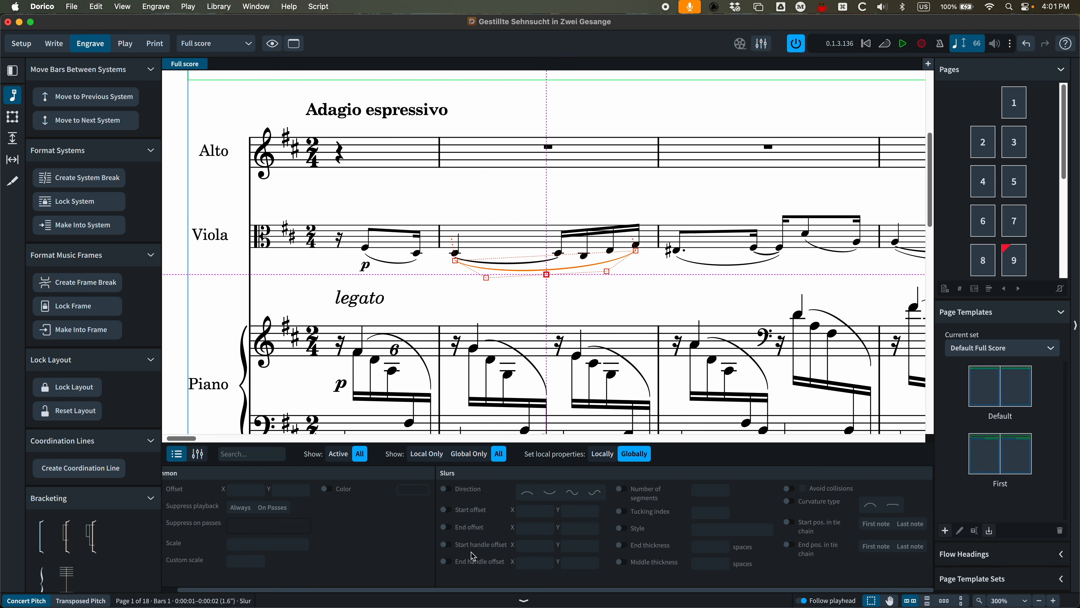
# Try the Dashed style on the viola's outer slur, and clear the Style property.
pyautogui.click(621, 528)
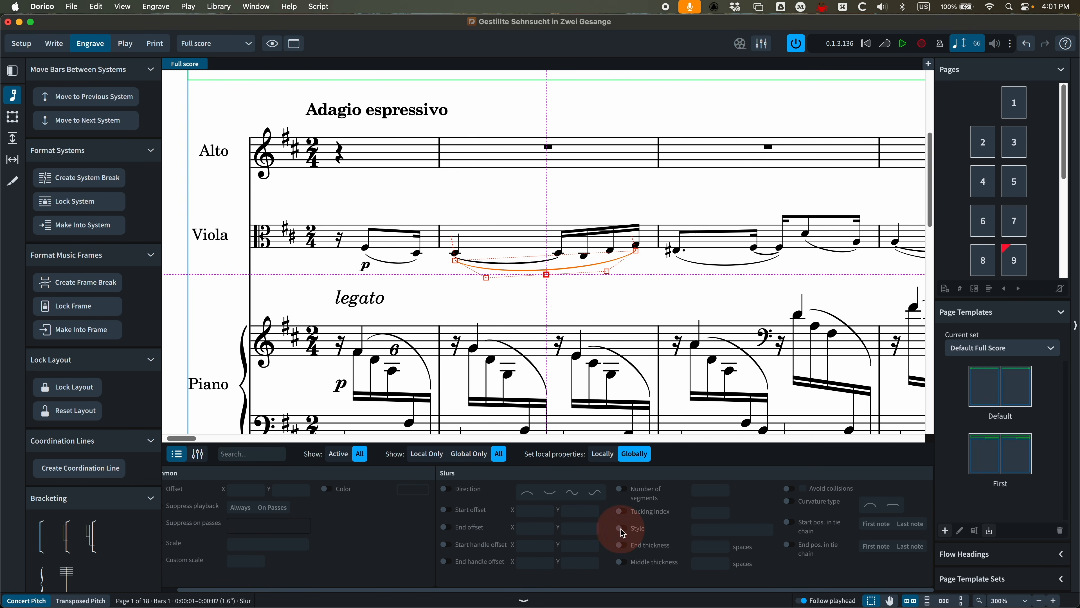
pyautogui.click(722, 531)
pyautogui.click(713, 552)
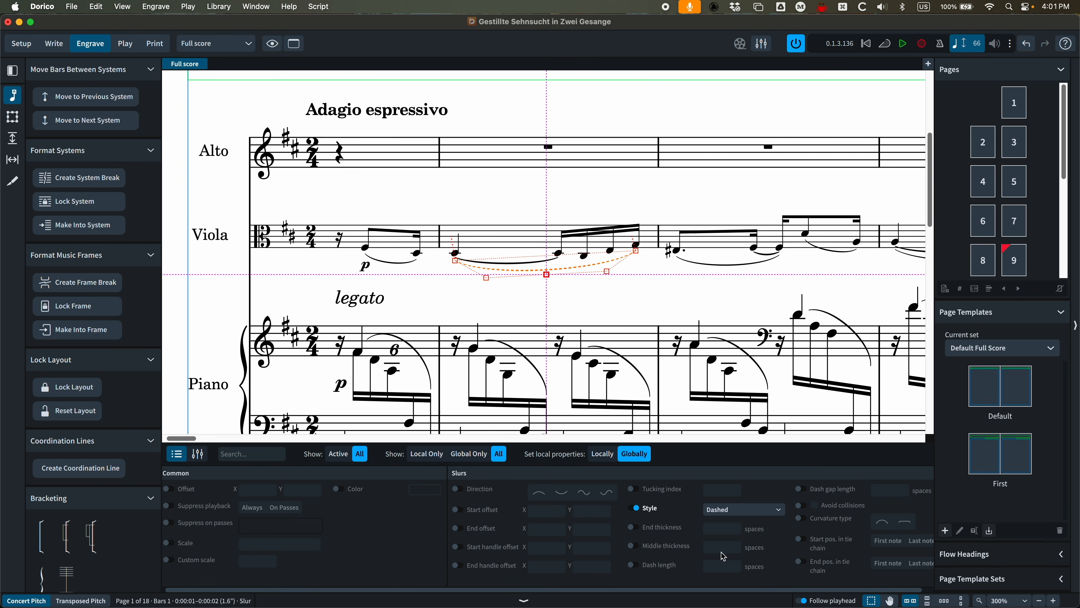
pyautogui.click(634, 509)
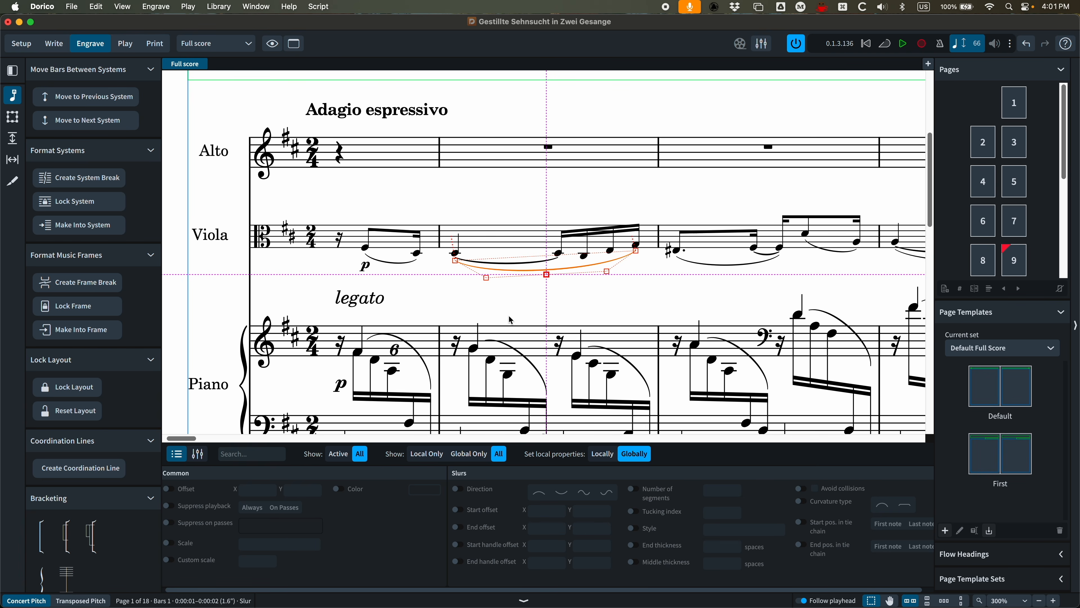
# Select the lowest left-hand piano note in bar 1 and review its properties, from beaming to fingering and jazz articulations.
pyautogui.scroll(-3, 511, 320)
pyautogui.click(559, 356)
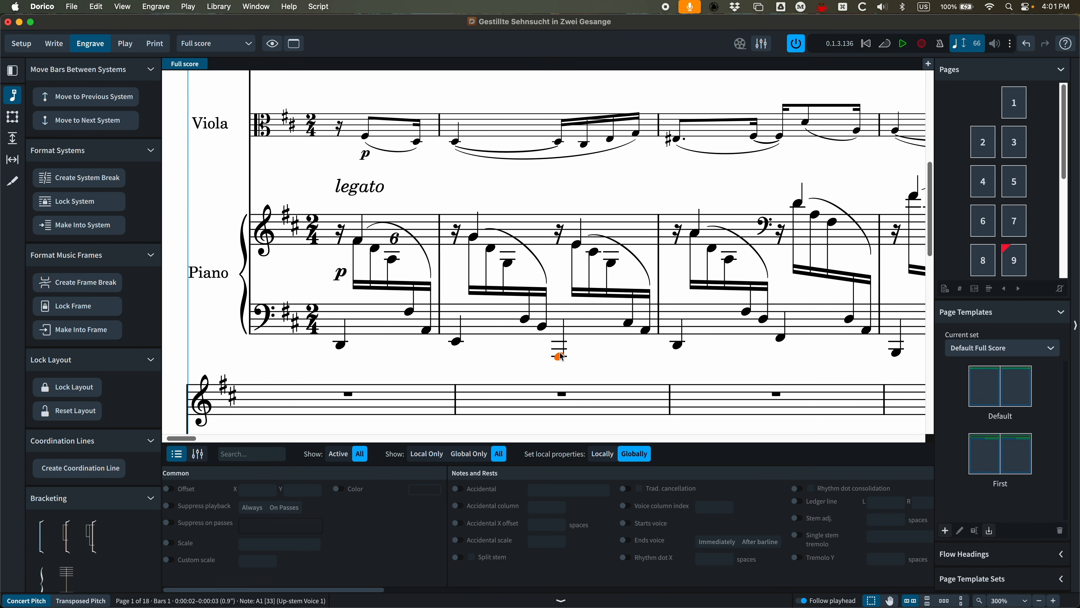
pyautogui.hscroll(10, 523, 575)
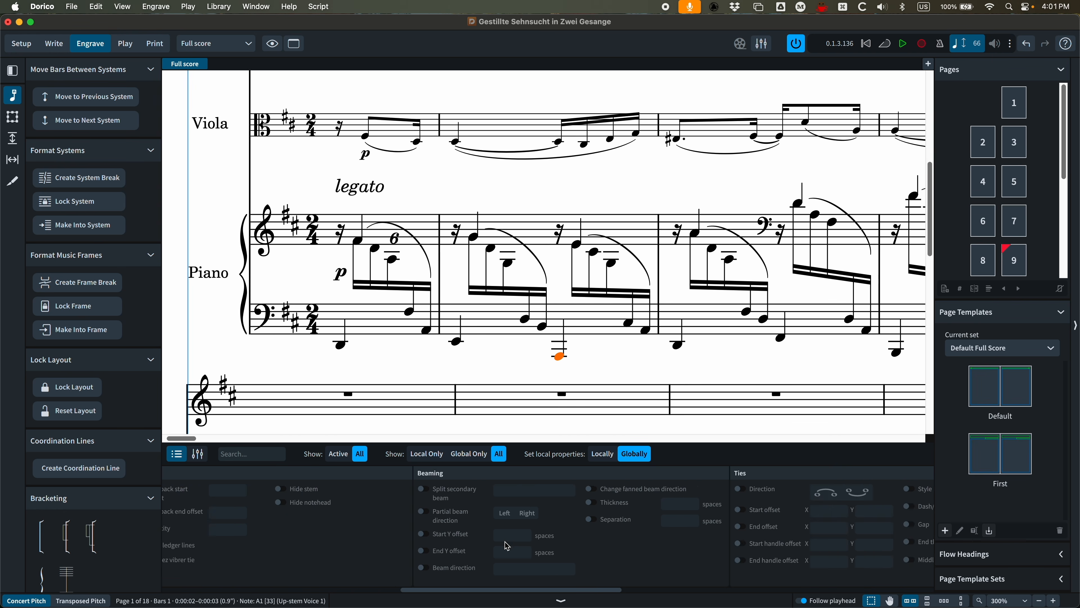
pyautogui.hscroll(10, 509, 548)
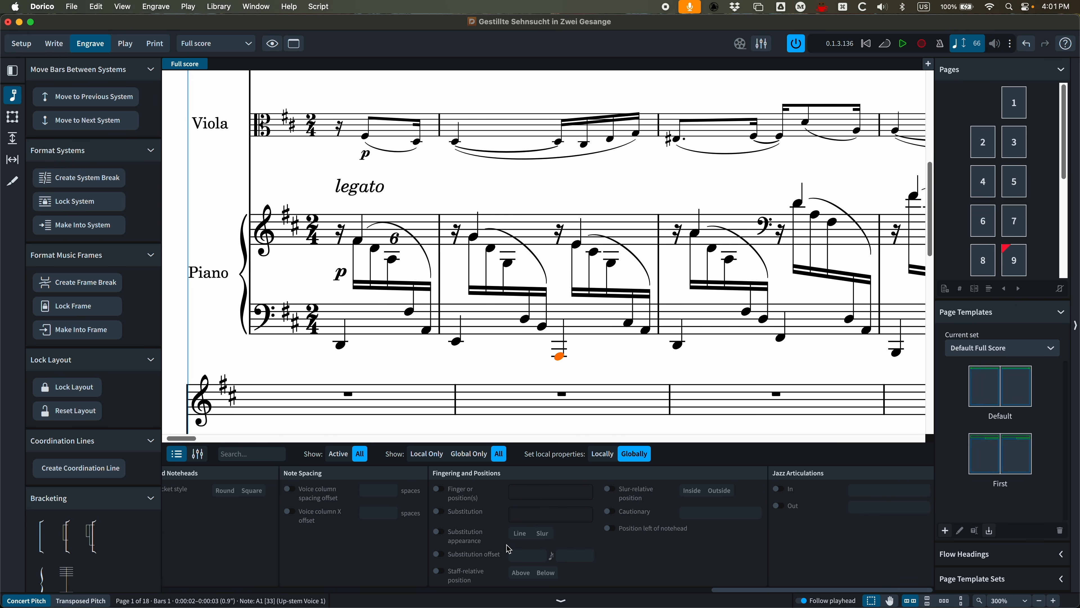
pyautogui.hscroll(-2, 775, 509)
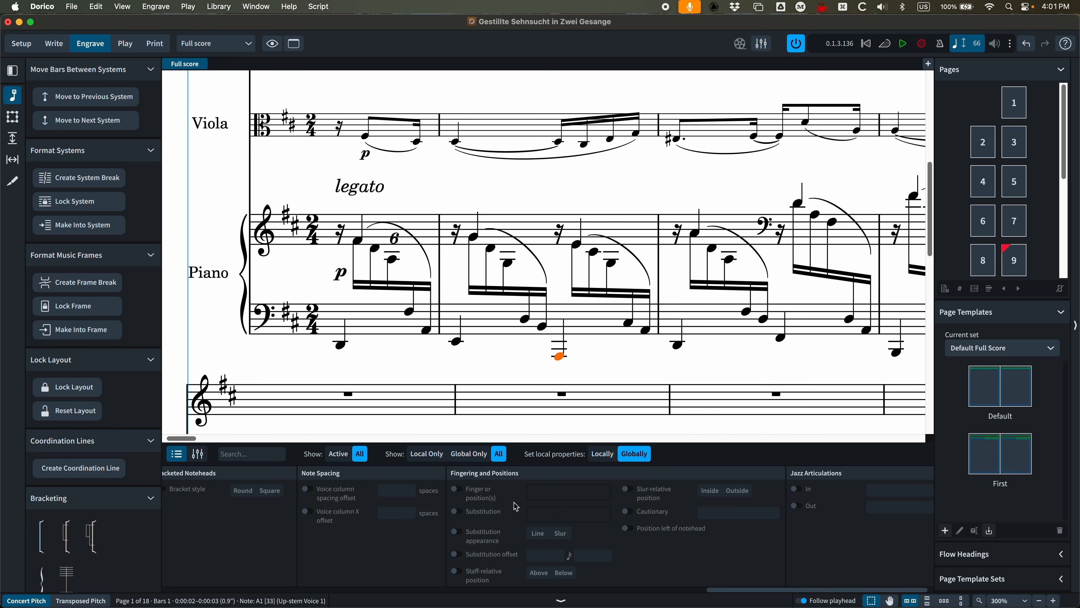
pyautogui.hscroll(-10, 516, 507)
# Try the Bracket style property for bracketed noteheads on the selected piano note, and clear it.
pyautogui.click(477, 491)
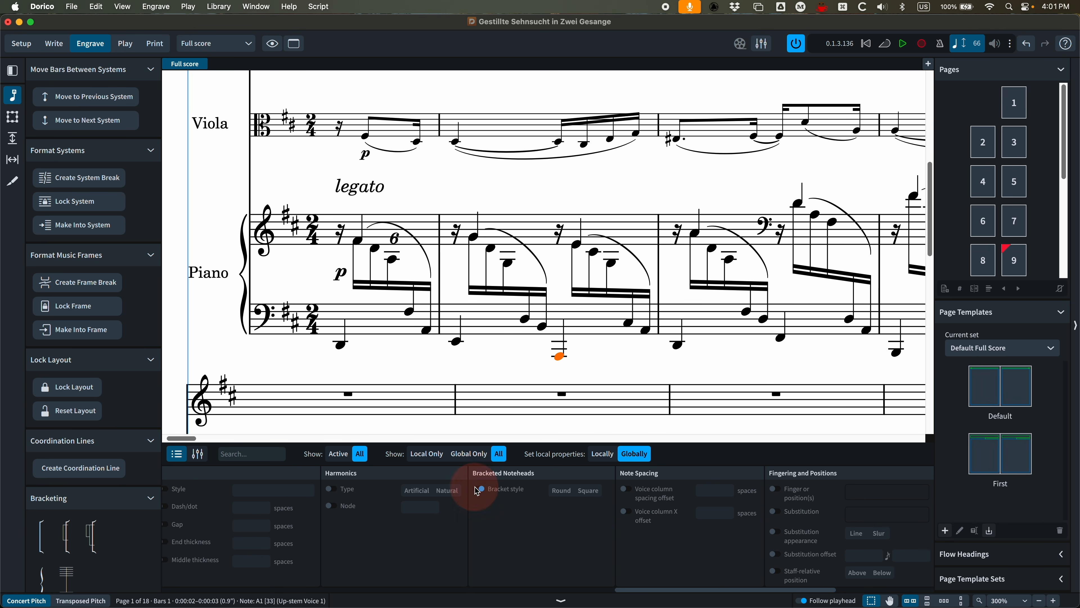
pyautogui.click(479, 490)
pyautogui.hscroll(-18, 468, 510)
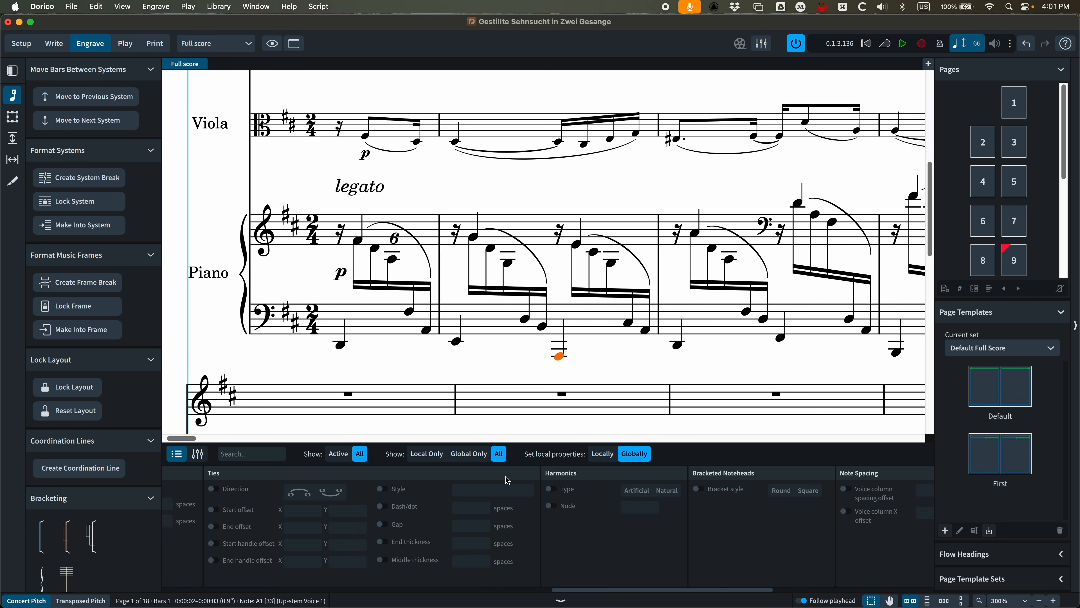
pyautogui.hscroll(-15, 455, 525)
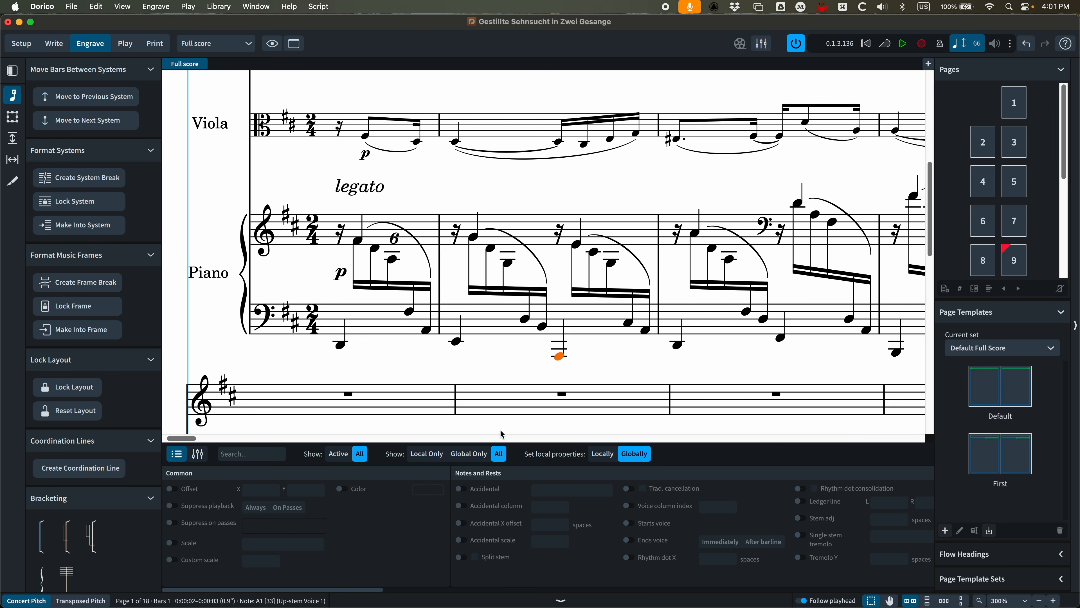
# Review the properties of the opening 2/4 time signature and of the first left-hand piano note in bar 1.
pyautogui.click(310, 317)
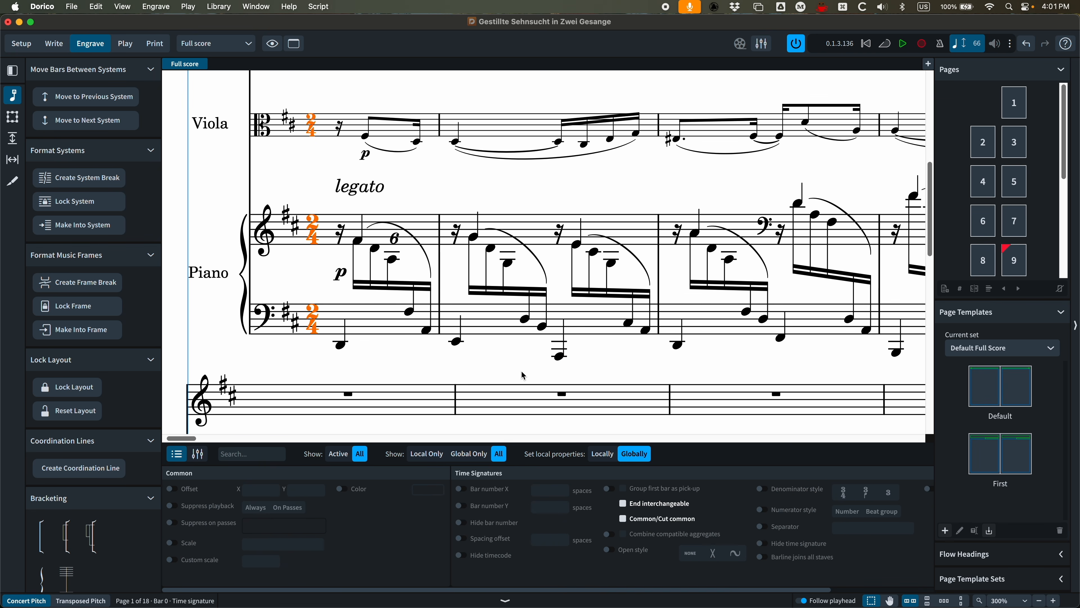
pyautogui.click(510, 365)
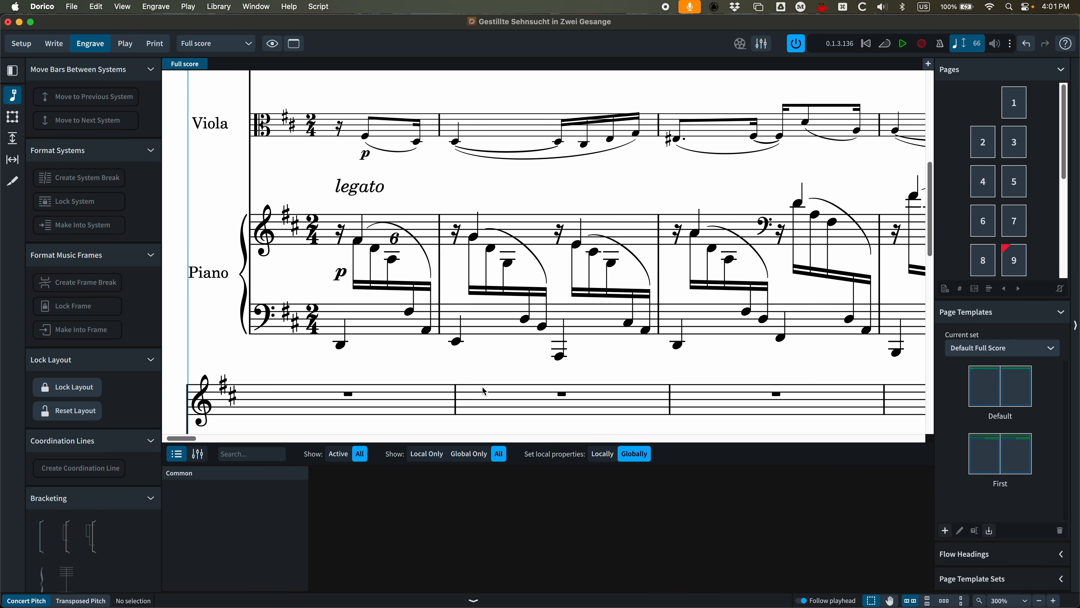
pyautogui.scroll(1, 484, 391)
pyautogui.click(456, 355)
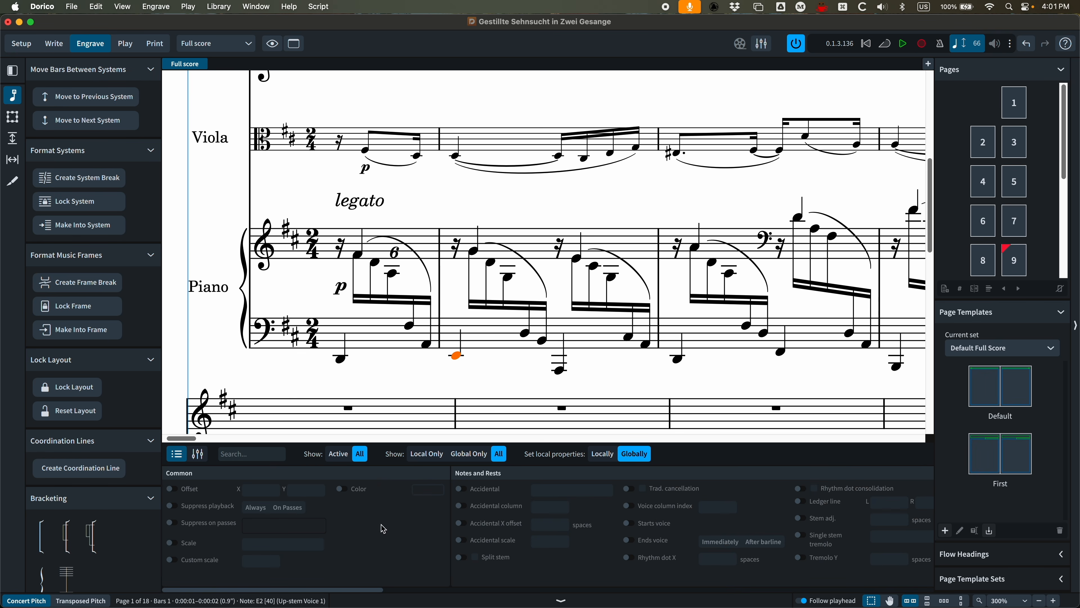
pyautogui.hscroll(10, 589, 542)
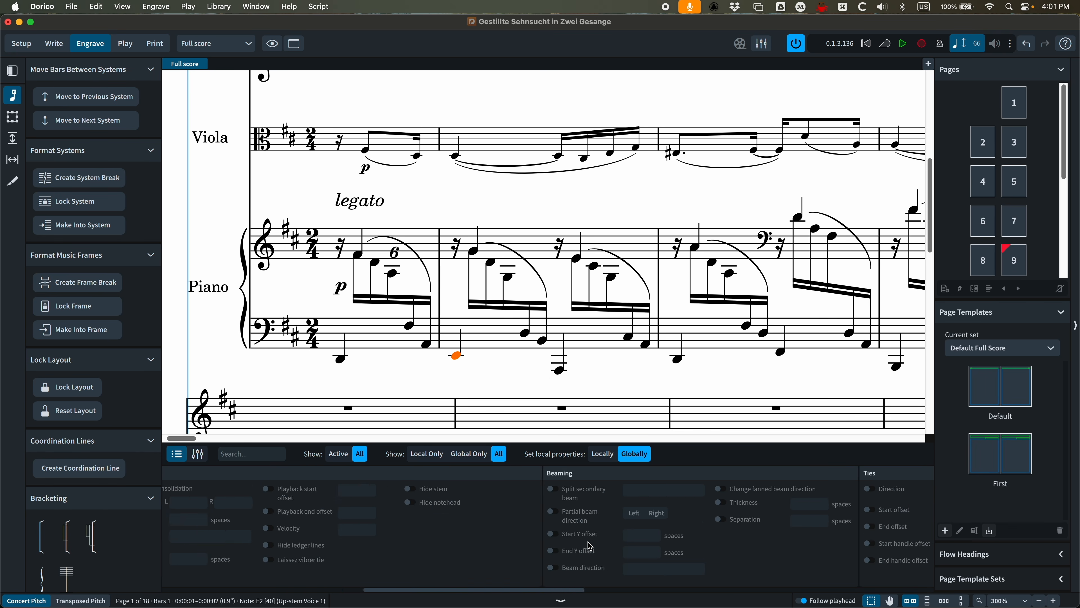
pyautogui.hscroll(-10, 590, 546)
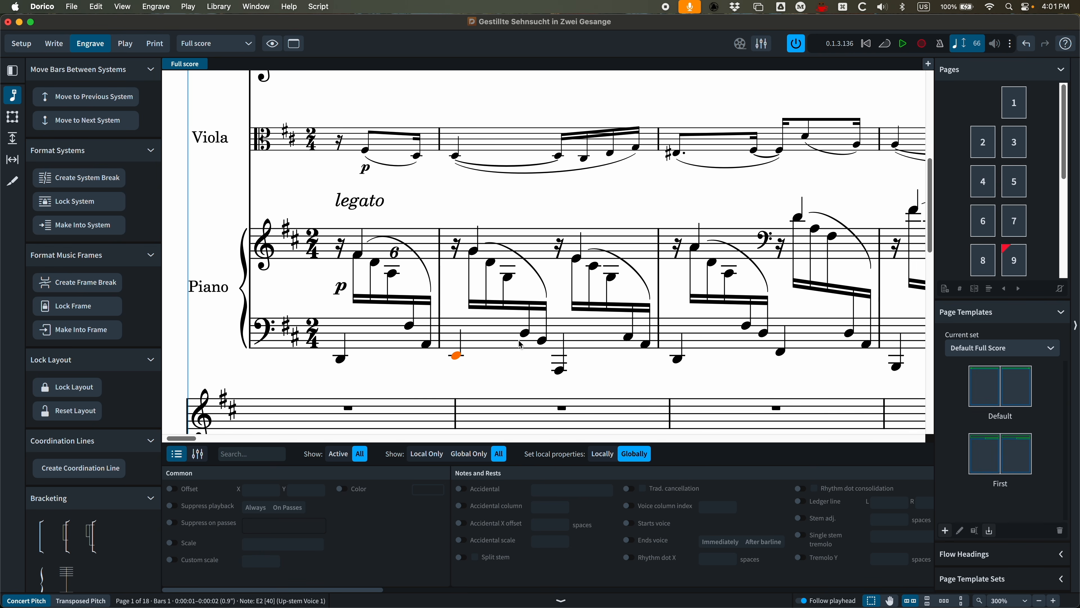
# Clear the selection in the score and open the project's Engraving Options.
pyautogui.click(219, 6)
pyautogui.click(219, 6)
pyautogui.click(219, 6)
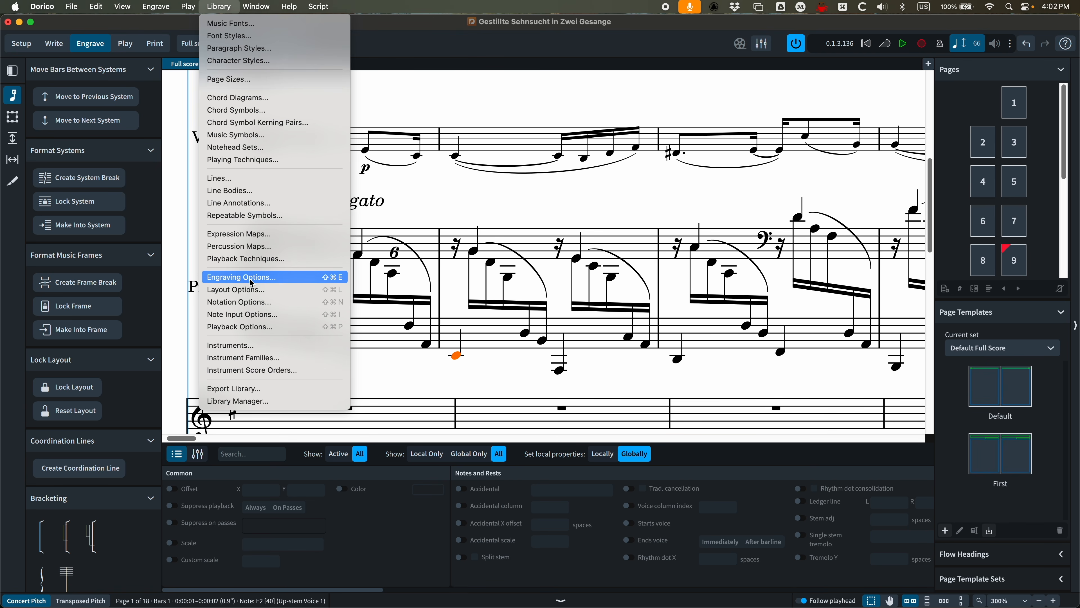
pyautogui.click(213, 6)
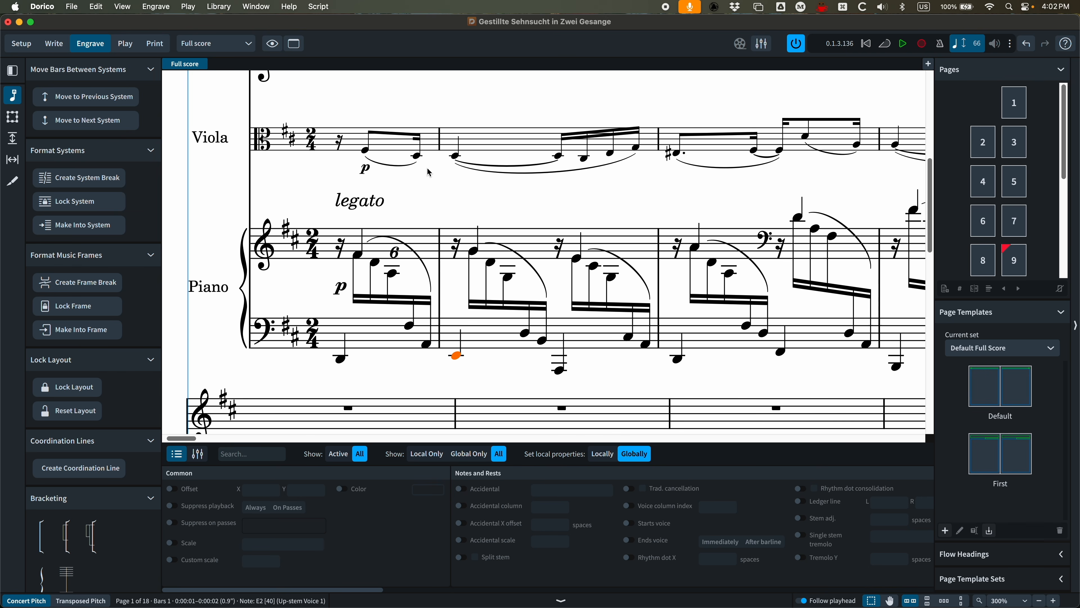
pyautogui.click(449, 206)
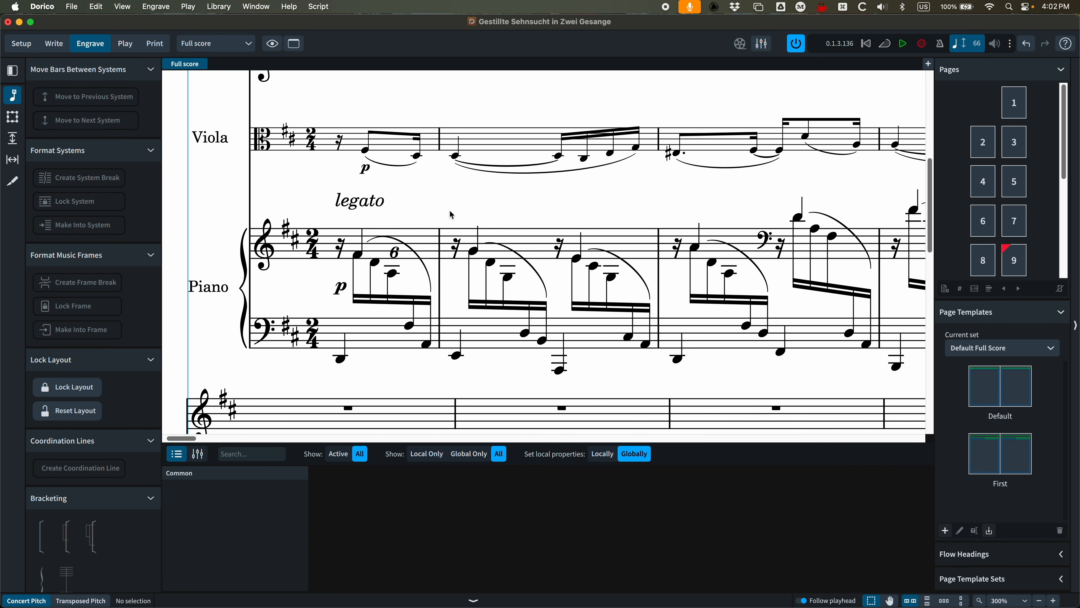
pyautogui.press('super+shift+e')
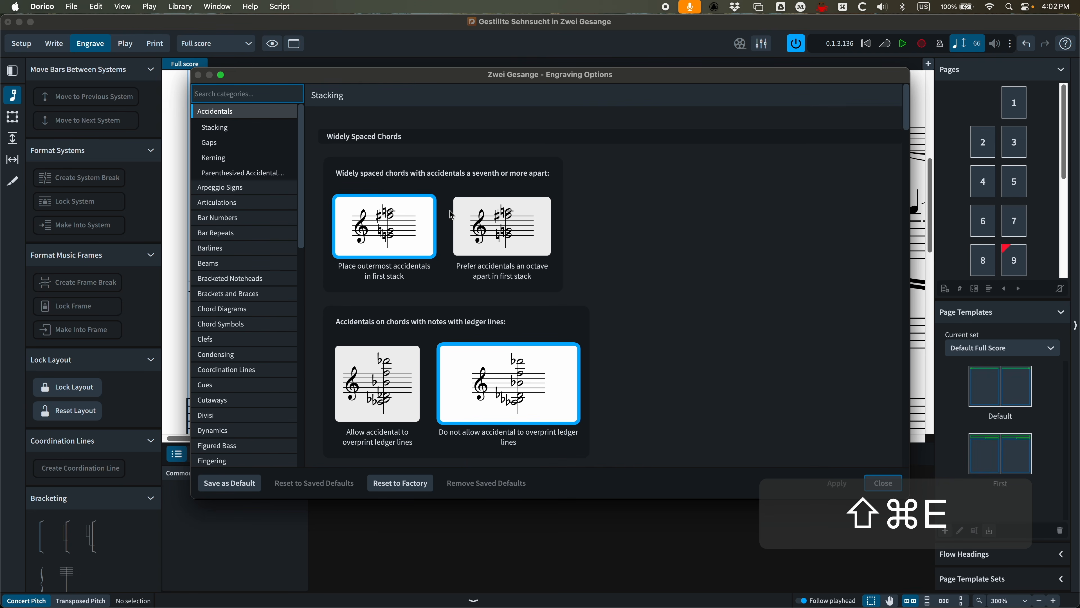
# Browse the Engraving Options categories and examine the default curvature and thickness settings for slurs.
pyautogui.moveTo(431, 77); pyautogui.dragTo(432, 64)
pyautogui.scroll(-15, 264, 326)
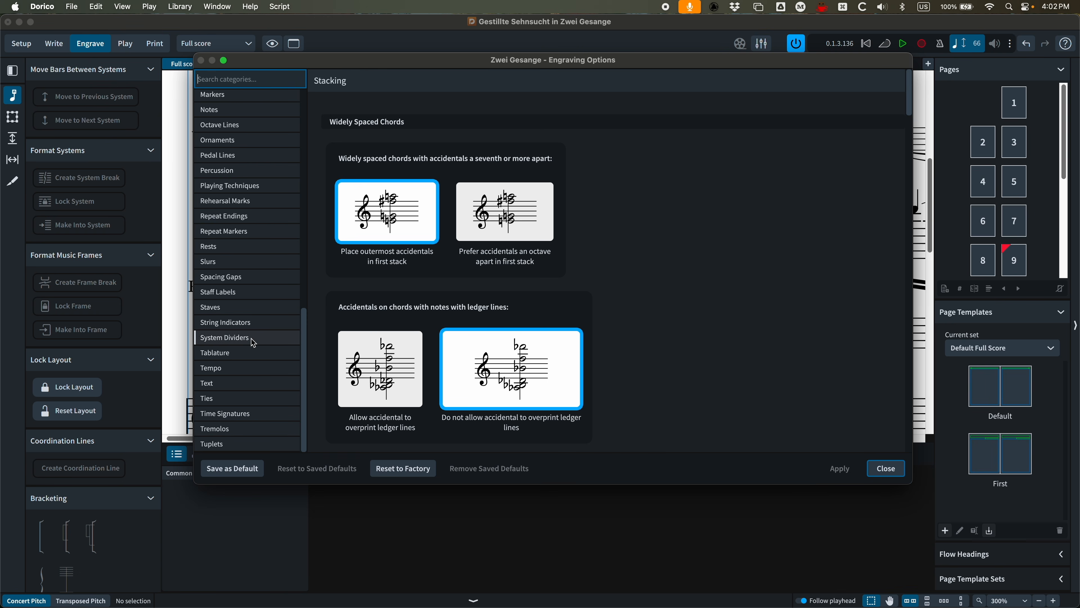
pyautogui.scroll(15, 247, 386)
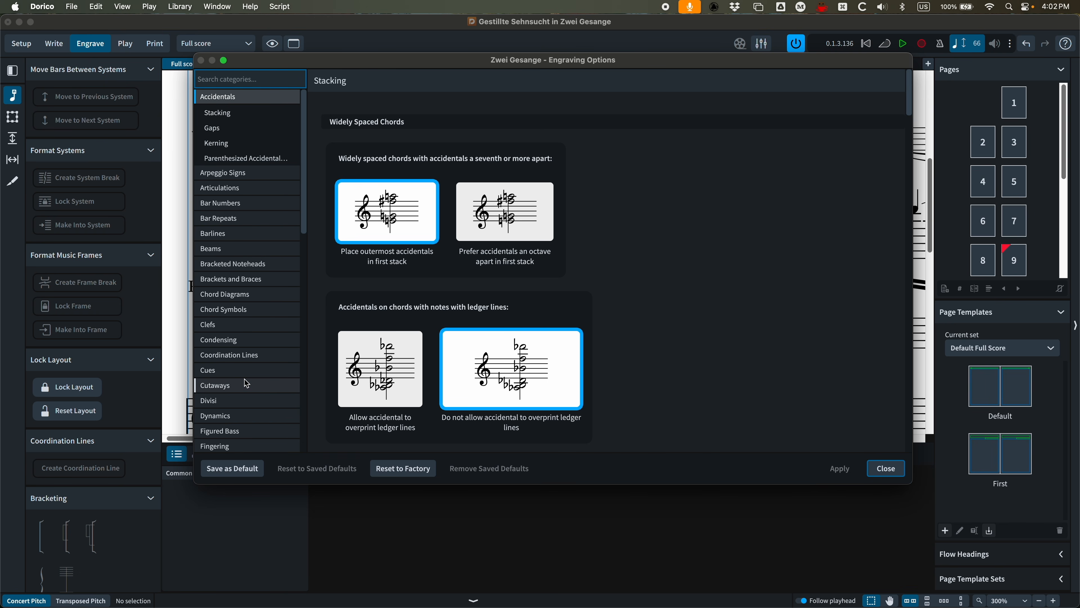
pyautogui.scroll(-15, 247, 383)
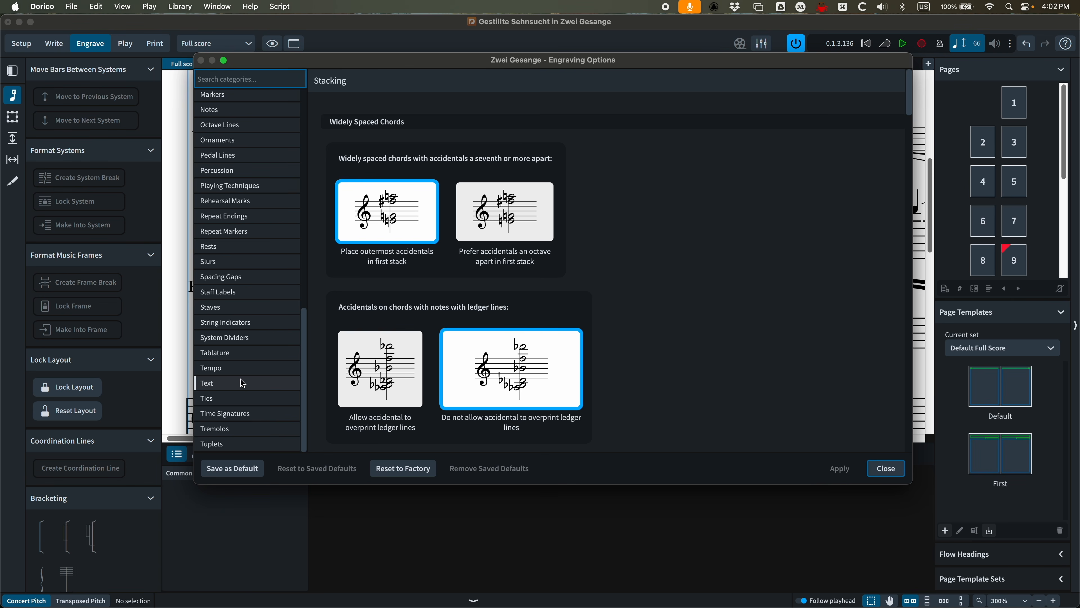
pyautogui.click(227, 260)
pyautogui.scroll(-5, 609, 276)
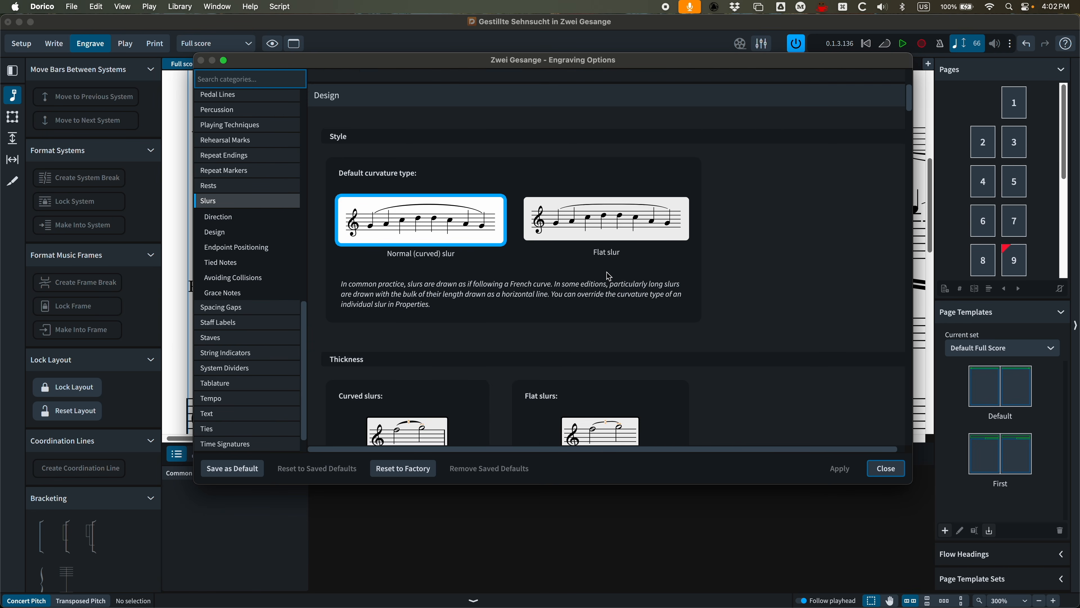
pyautogui.scroll(-8, 609, 276)
pyautogui.scroll(2, 405, 216)
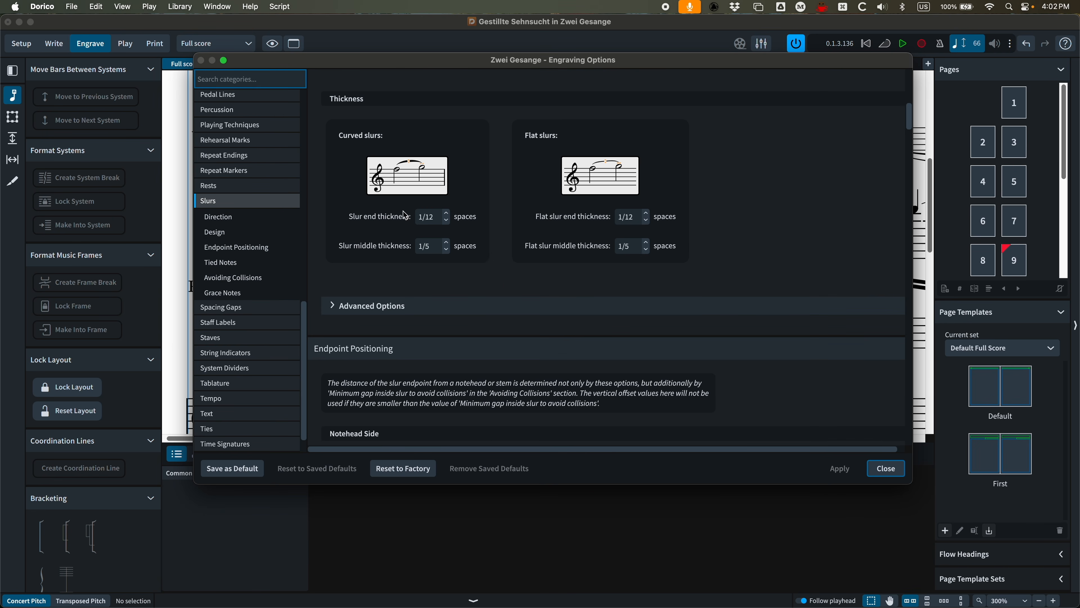
# Review the slur endpoint positioning, system break and tied note settings, and close the Engraving Options.
pyautogui.scroll(-10, 507, 287)
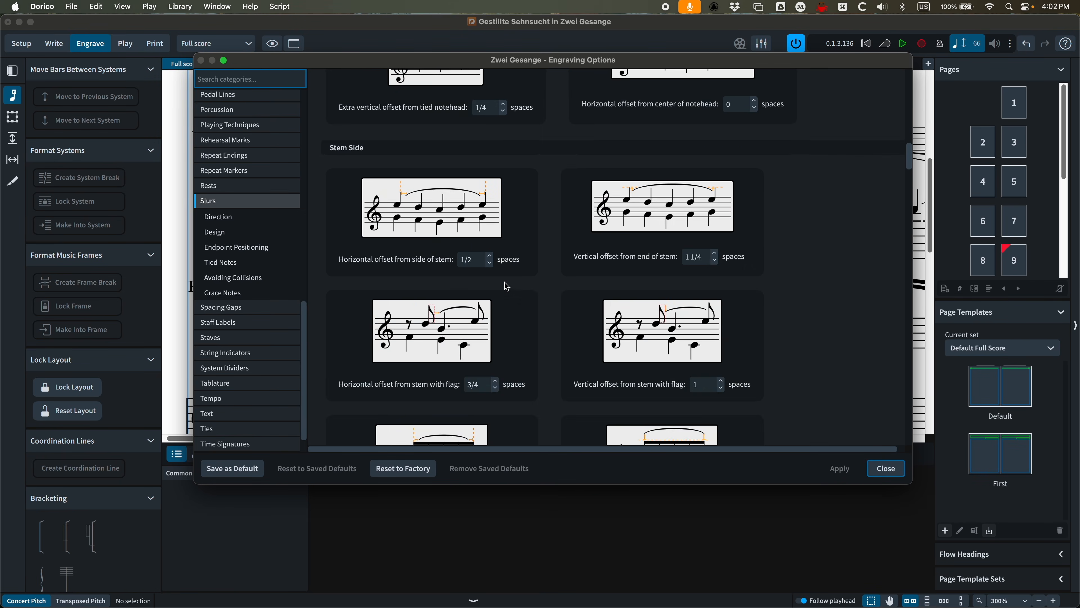
pyautogui.scroll(-10, 507, 286)
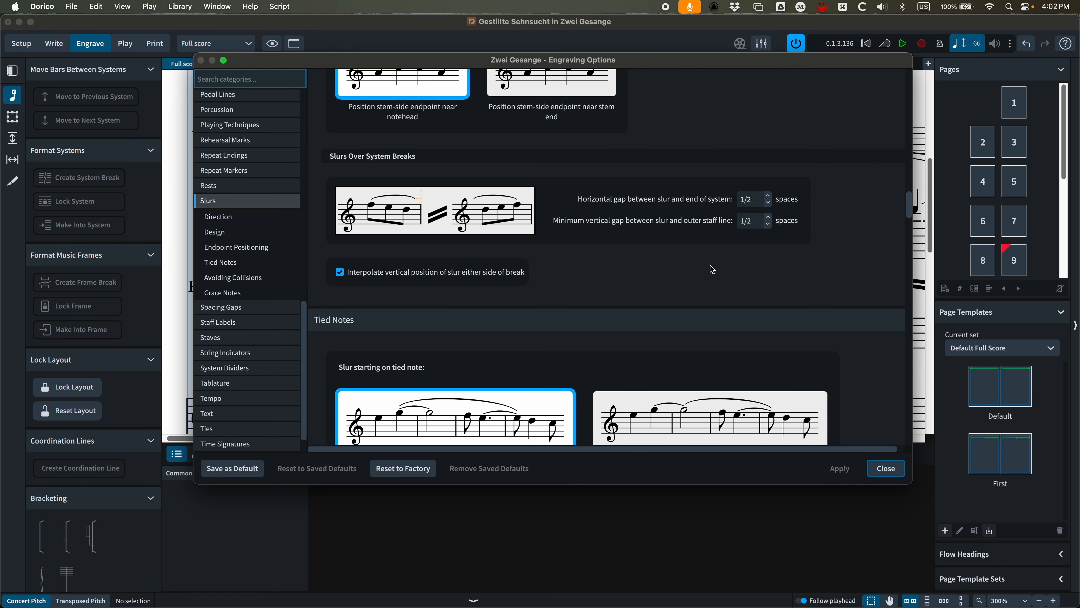
pyautogui.click(892, 468)
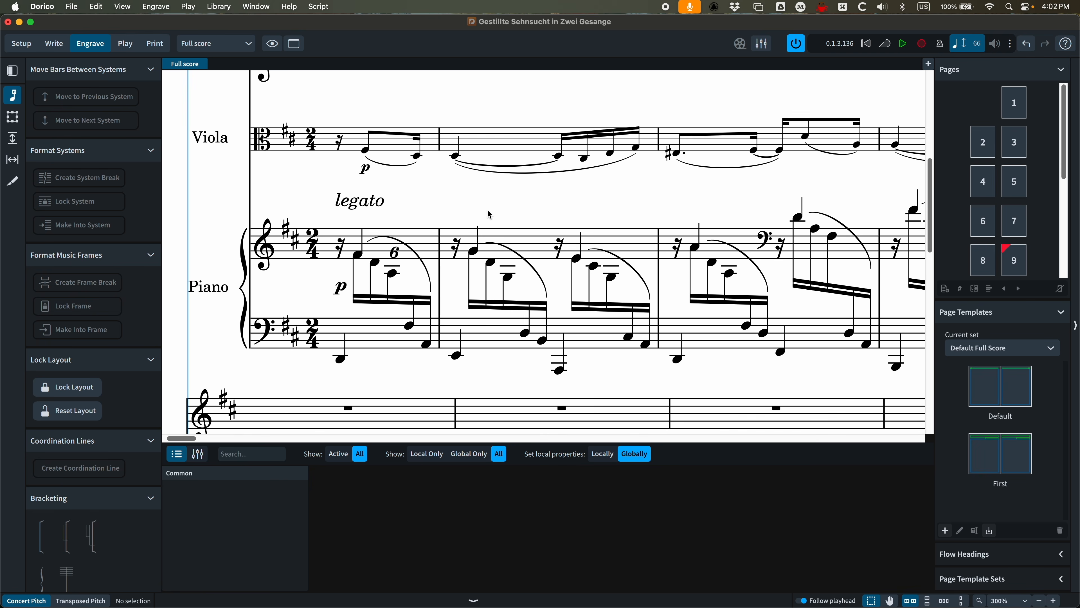
# Zoom the score out to 100% and hide the properties area below it.
pyautogui.press('super+minus')
pyautogui.press('super+minus')
pyautogui.press('super+minus')
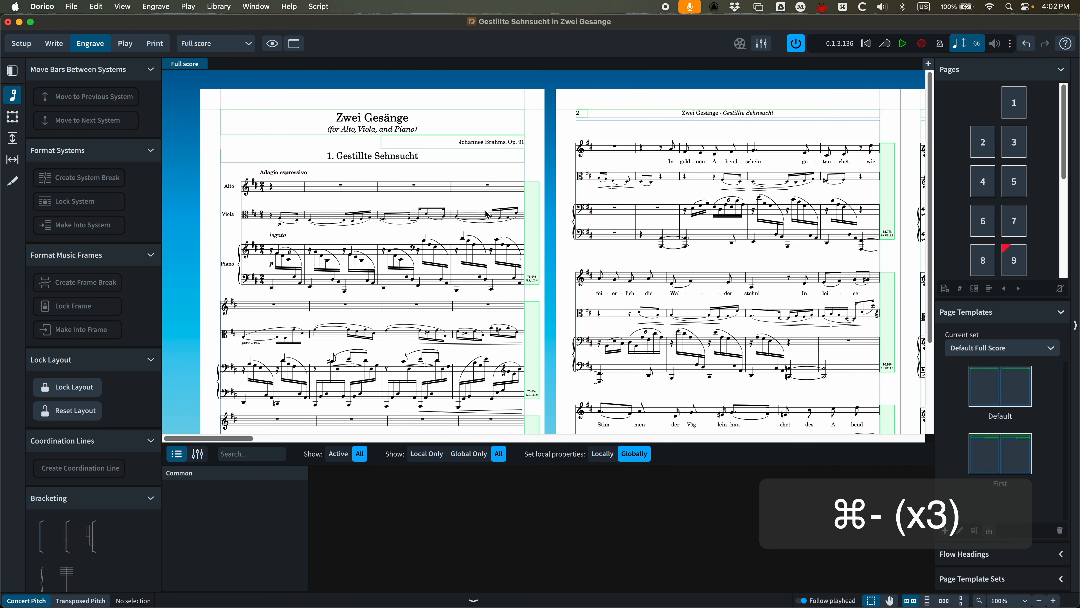
pyautogui.click(473, 601)
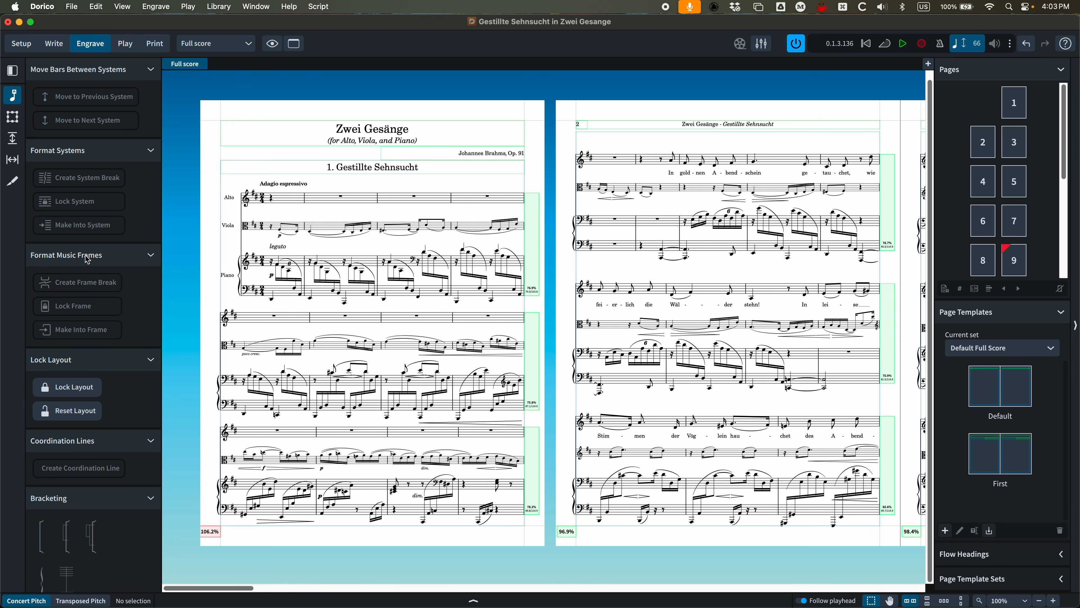
# Try a custom bracket across the Alto and Viola staves from the opening rests, undo it, and clear the selection.
pyautogui.scroll(-2, 87, 543)
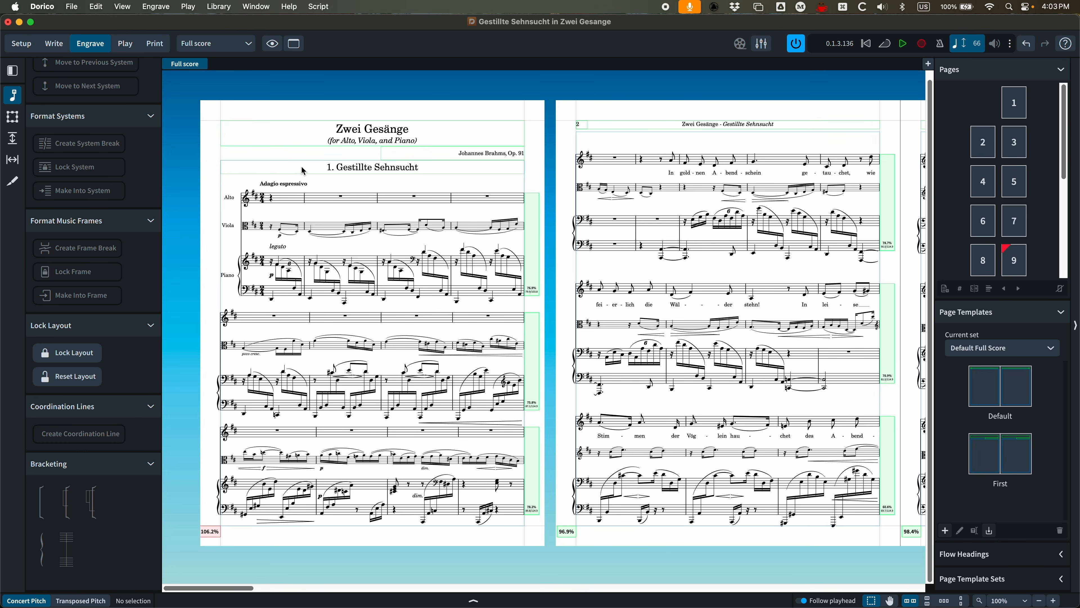
pyautogui.click(272, 200)
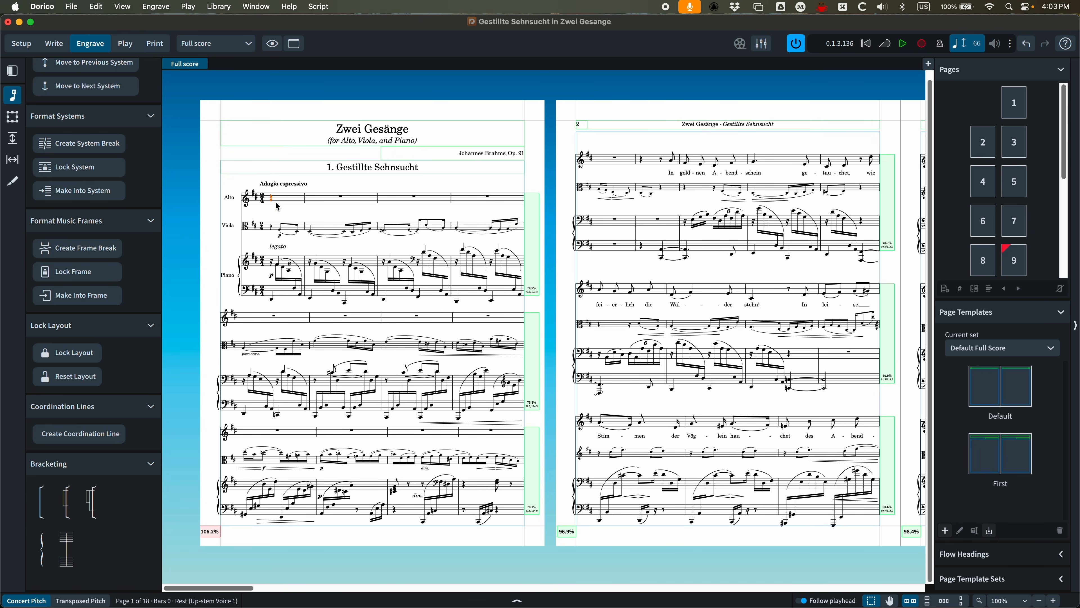
pyautogui.keyDown('super'); pyautogui.click(273, 230); pyautogui.keyUp('super')
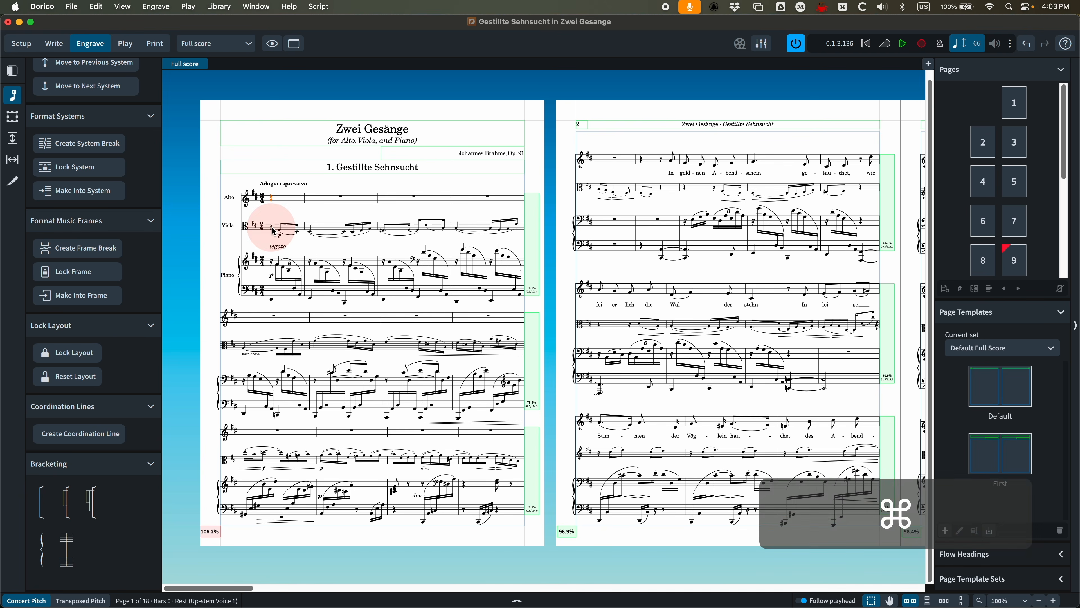
pyautogui.click(42, 502)
pyautogui.press('super+z')
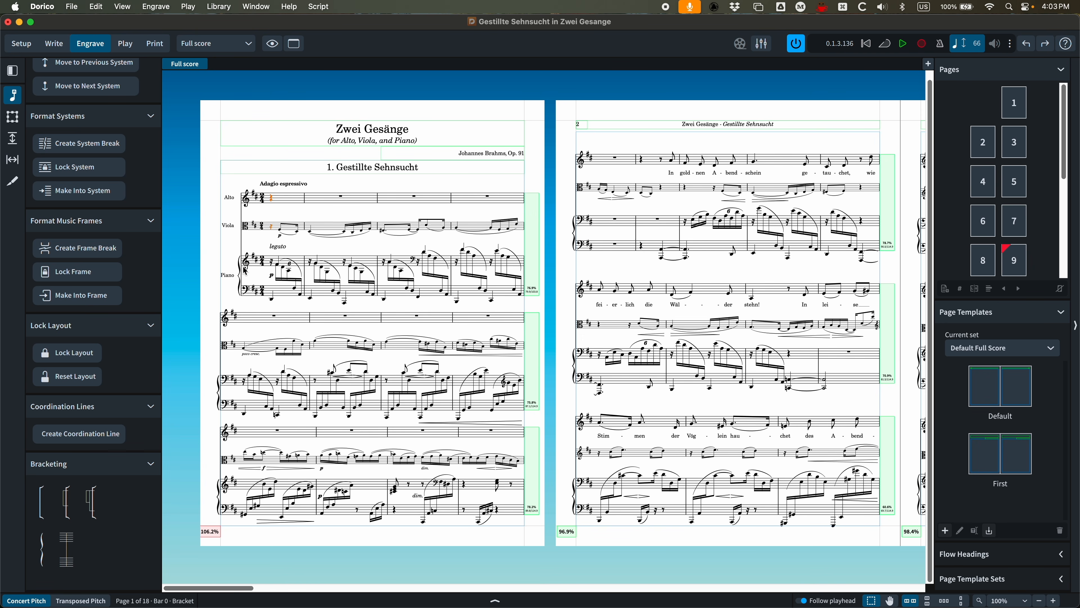
pyautogui.scroll(2, 112, 457)
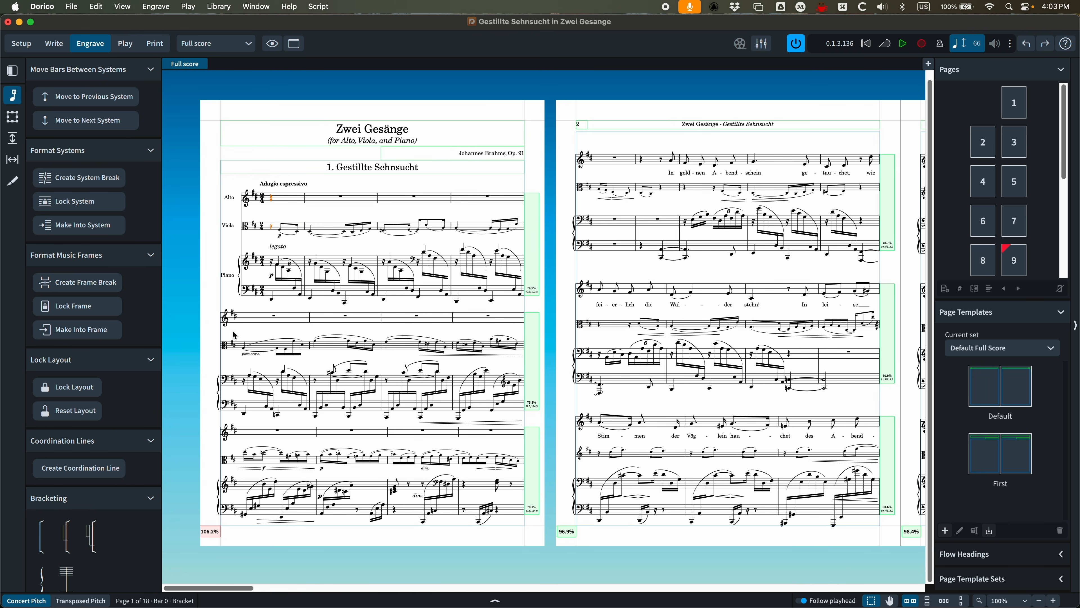
pyautogui.click(290, 154)
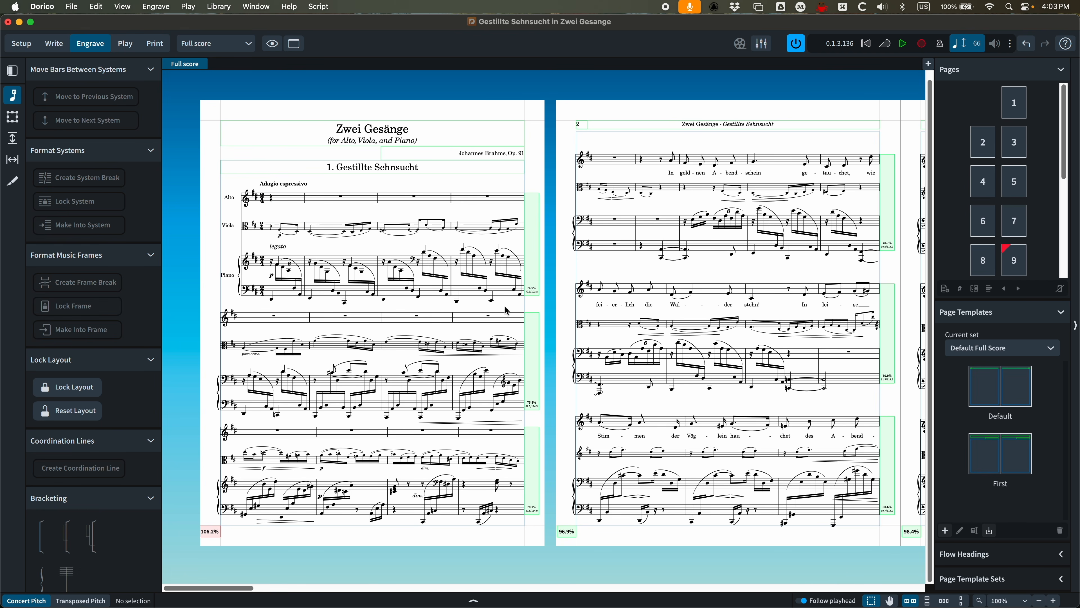
# Show signposts in the score.
pyautogui.click(272, 43)
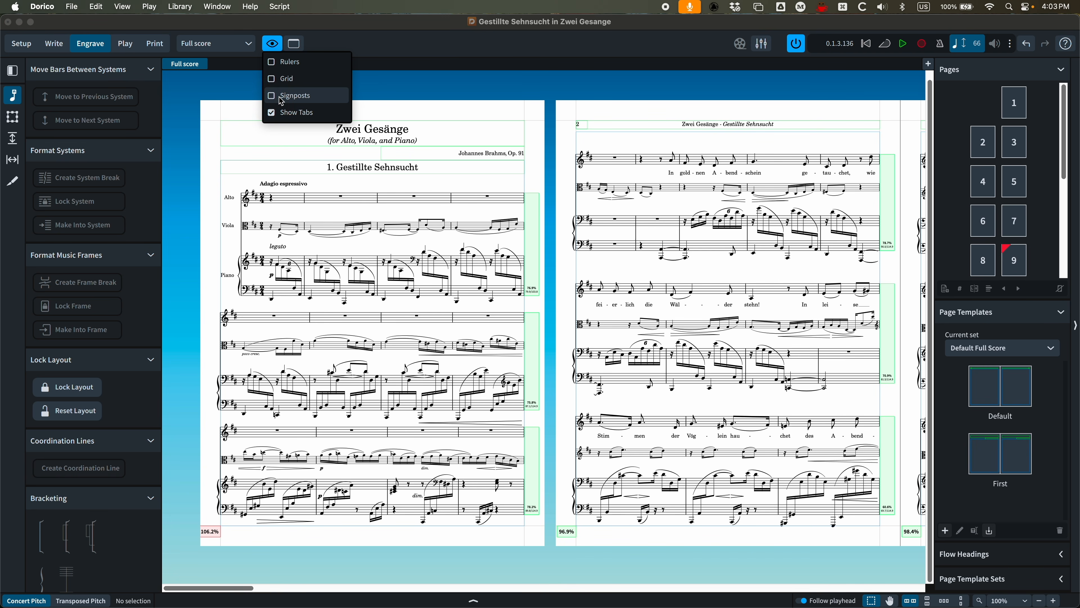
pyautogui.click(274, 100)
pyautogui.click(277, 141)
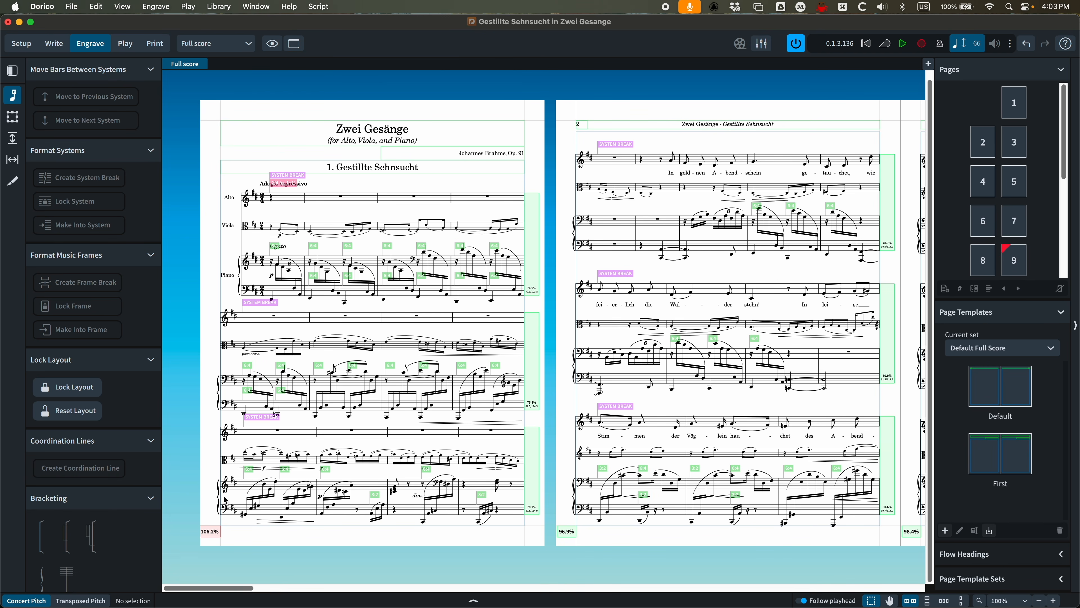
# Examine the system breaks in the second song, Geitliches Wiegenlied, from page 9 to the start of page 11.
pyautogui.moveTo(237, 592); pyautogui.dragTo(561, 604)
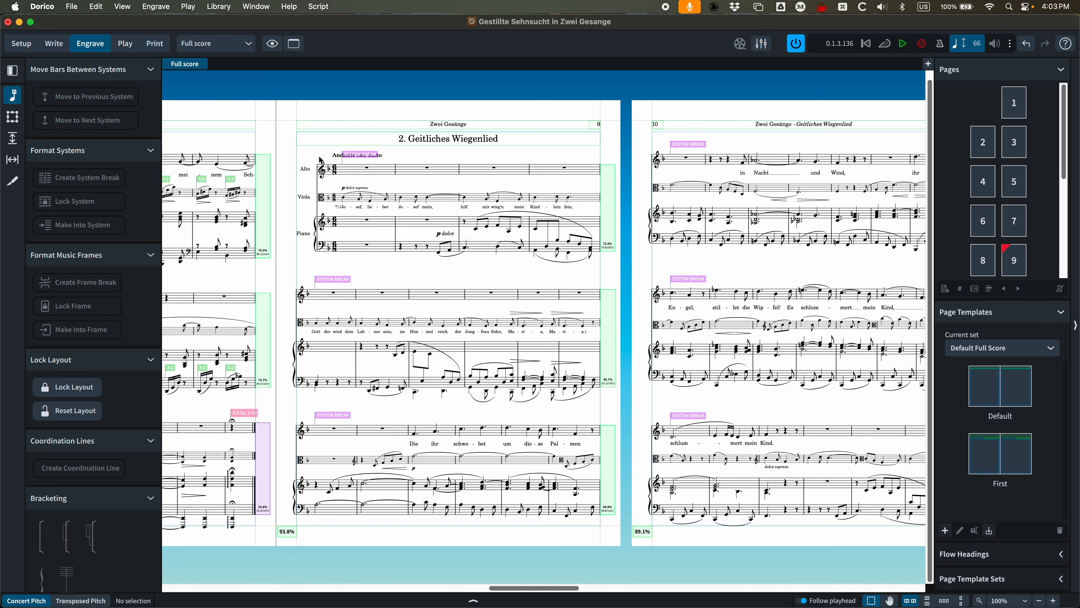
pyautogui.click(343, 280)
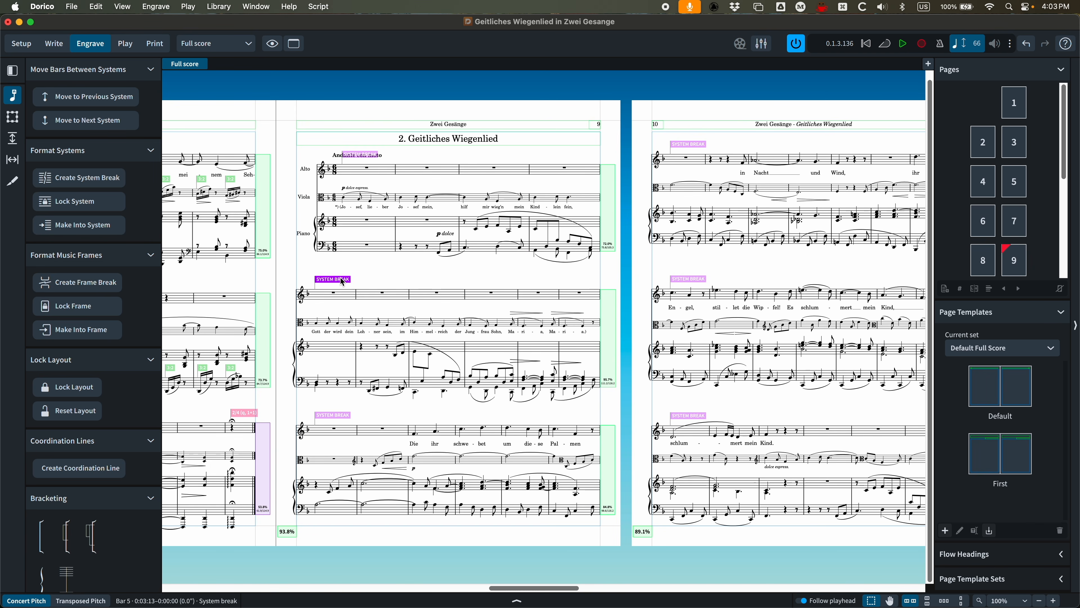
pyautogui.press('cmd+equal')
pyautogui.click(451, 208)
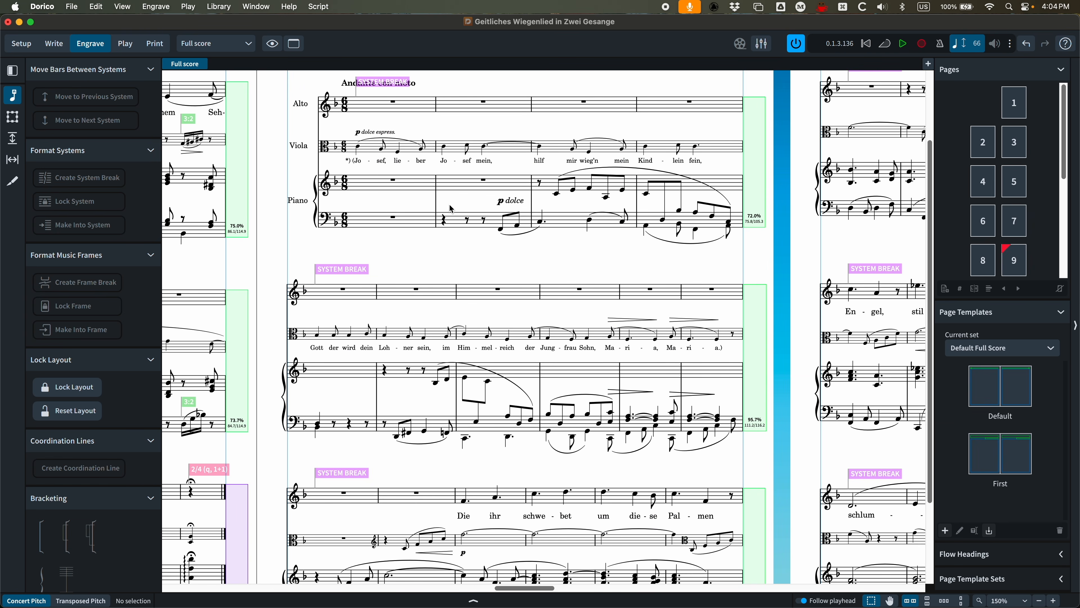
pyautogui.scroll(2, 393, 361)
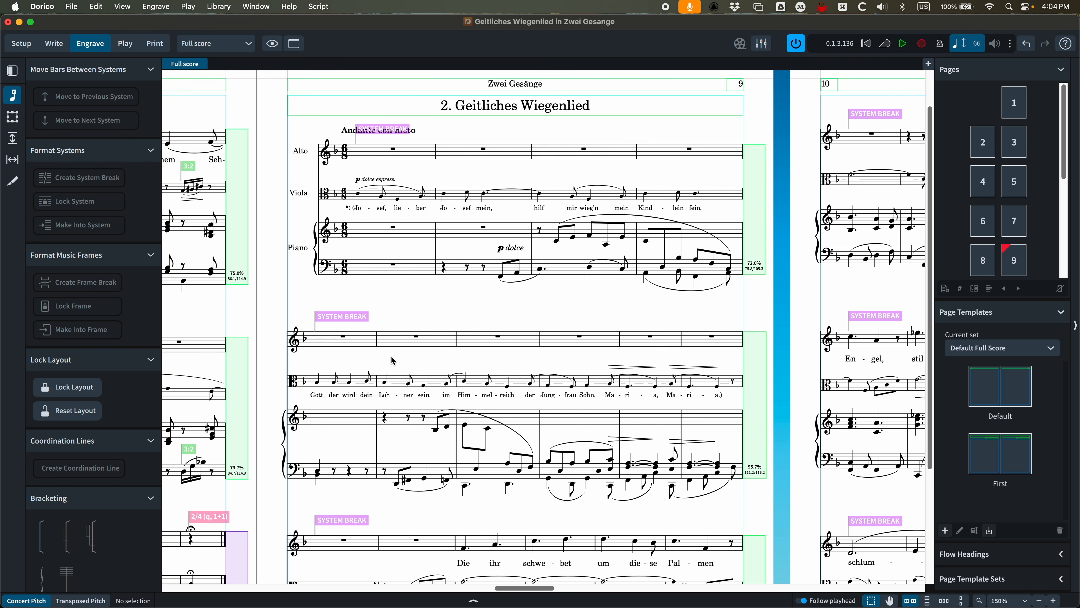
pyautogui.hscroll(2, 427, 345)
pyautogui.hscroll(15, 428, 345)
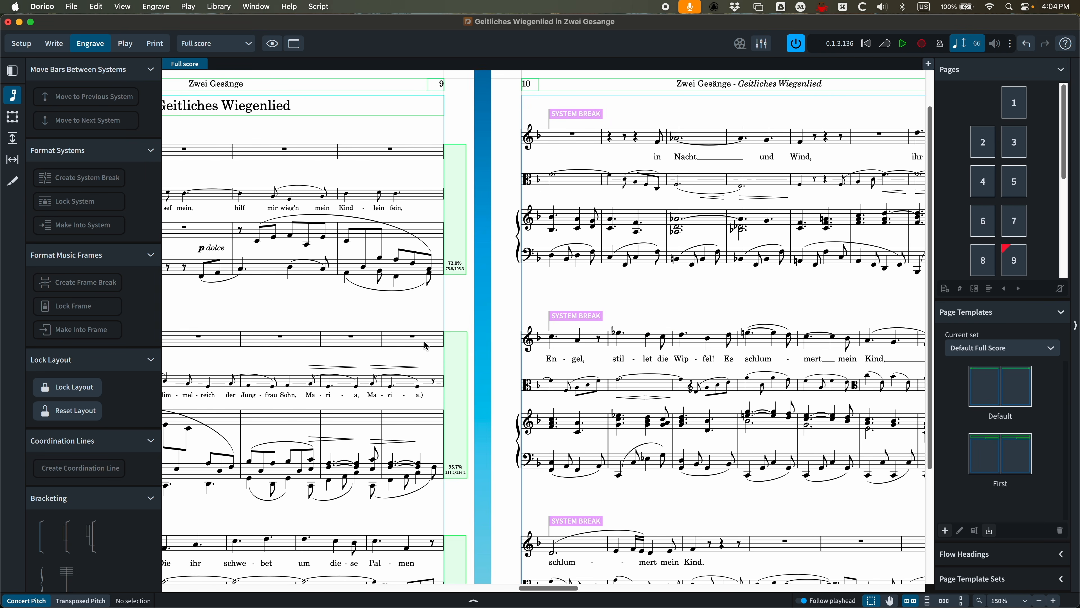
pyautogui.hscroll(2, 424, 347)
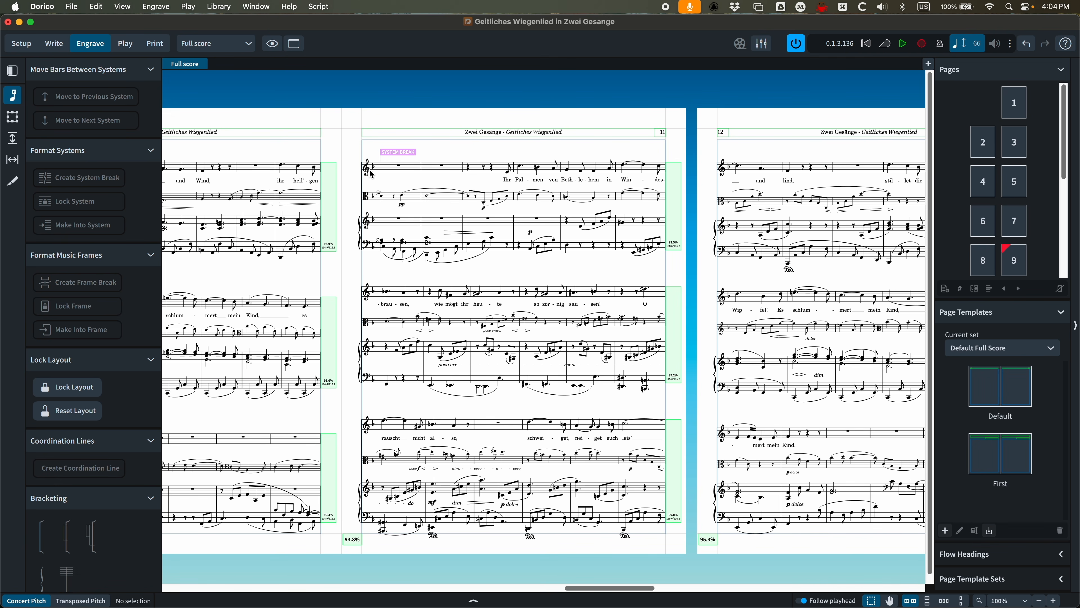
pyautogui.click(396, 154)
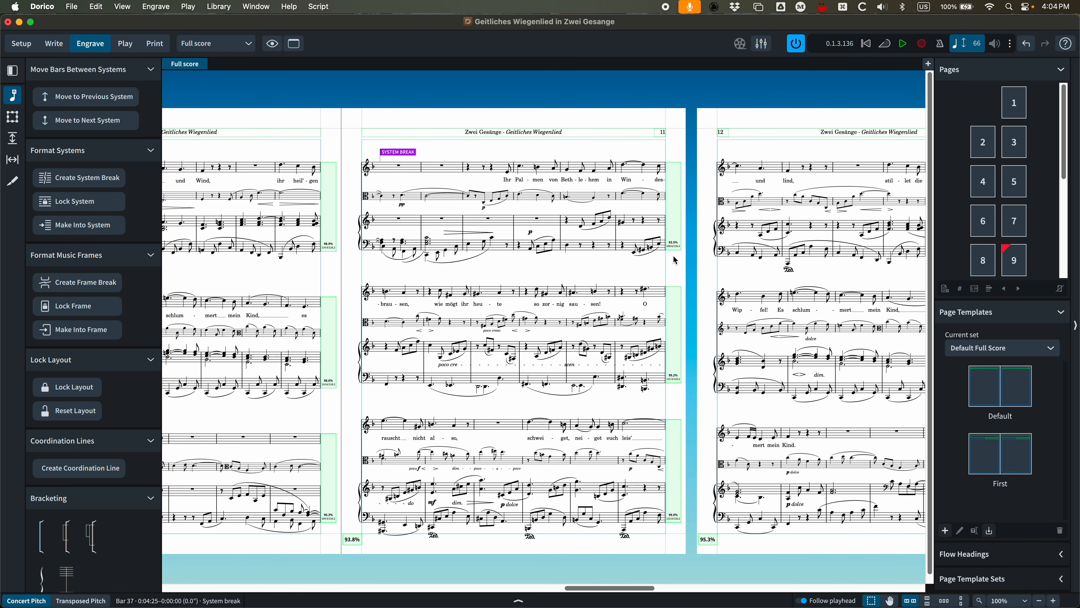
# Insert a system break at the first right-hand piano note of bar 42 on page 11, and delete it.
pyautogui.click(624, 223)
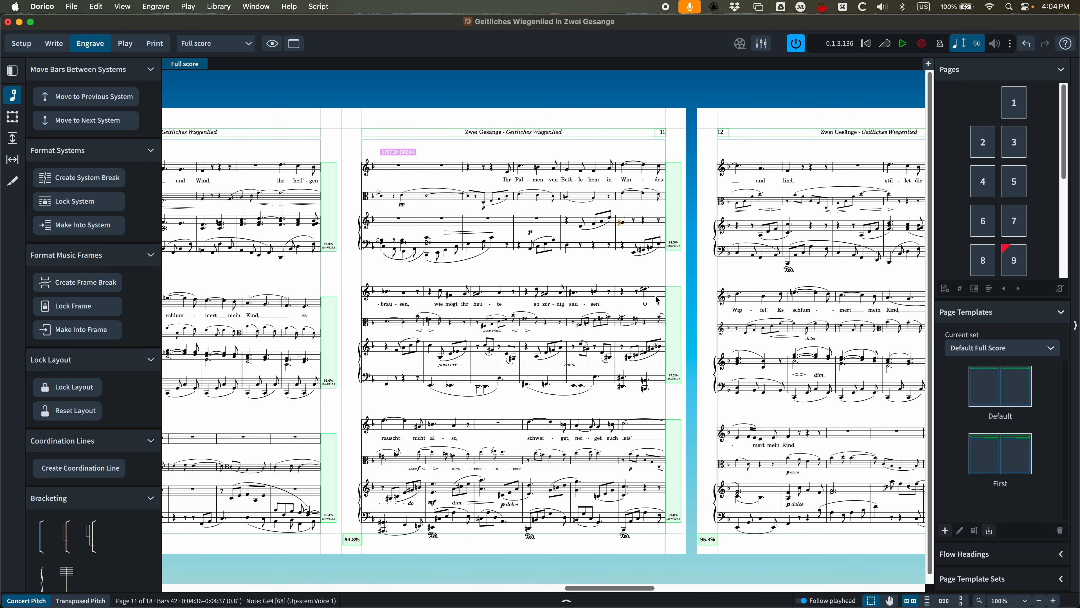
pyautogui.click(623, 224)
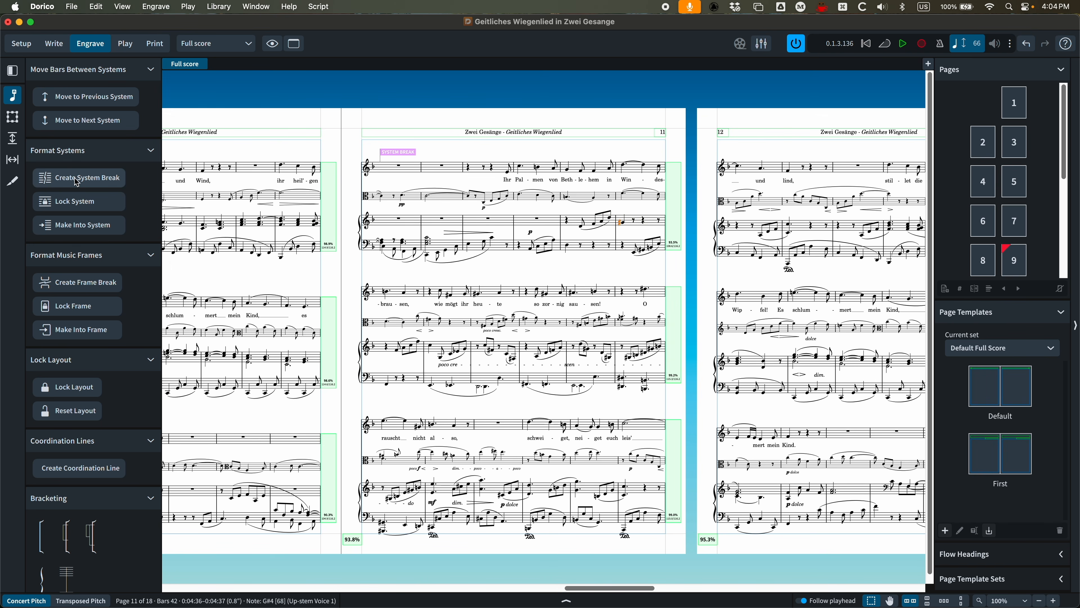
pyautogui.hotkey('shift', 's')
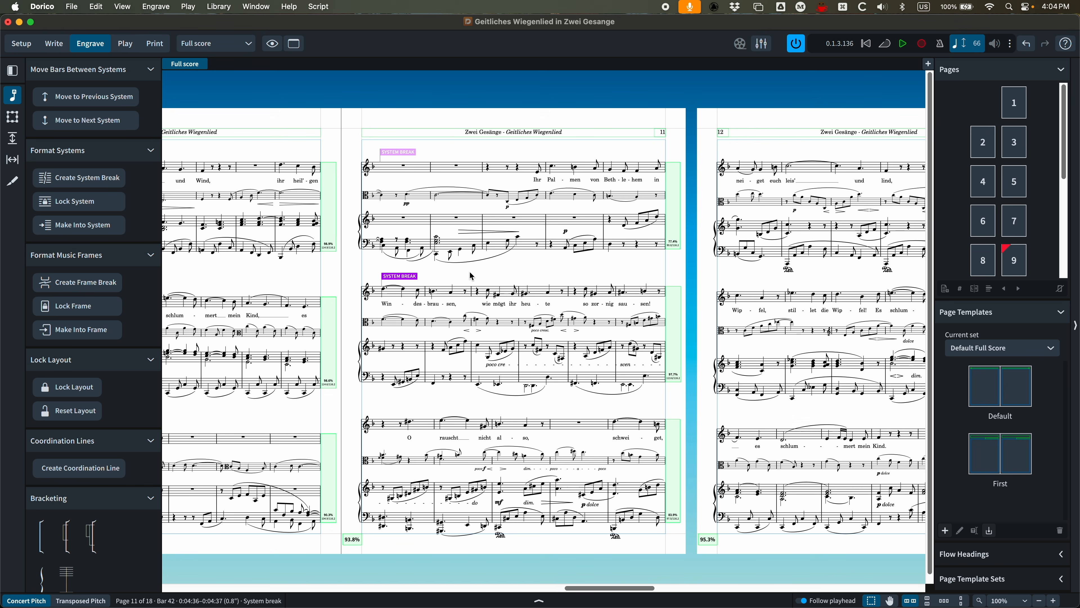
pyautogui.click(432, 274)
pyautogui.click(410, 278)
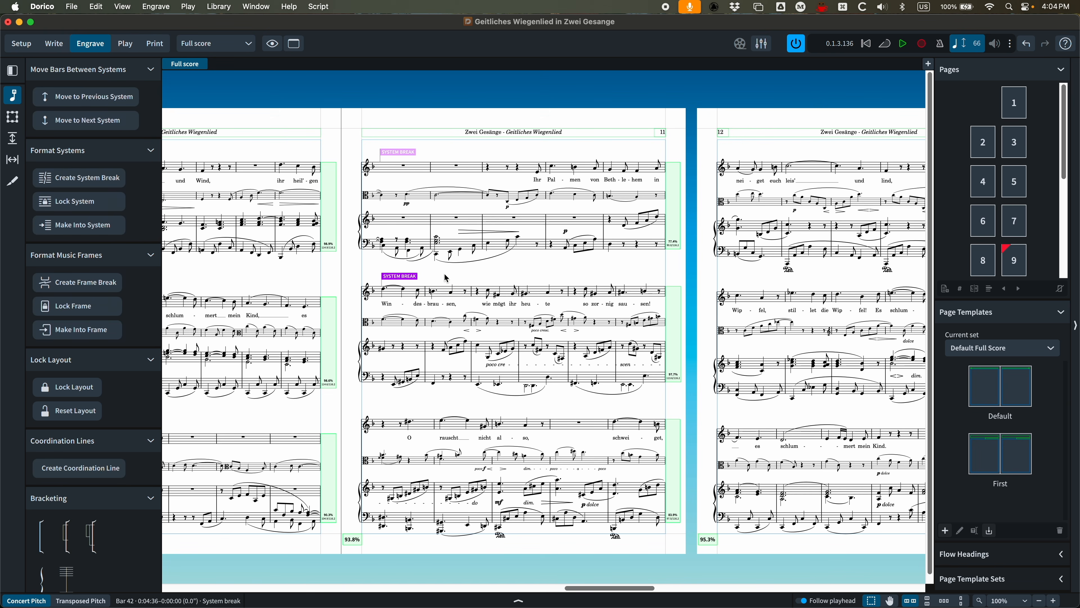
pyautogui.press('BackSpace')
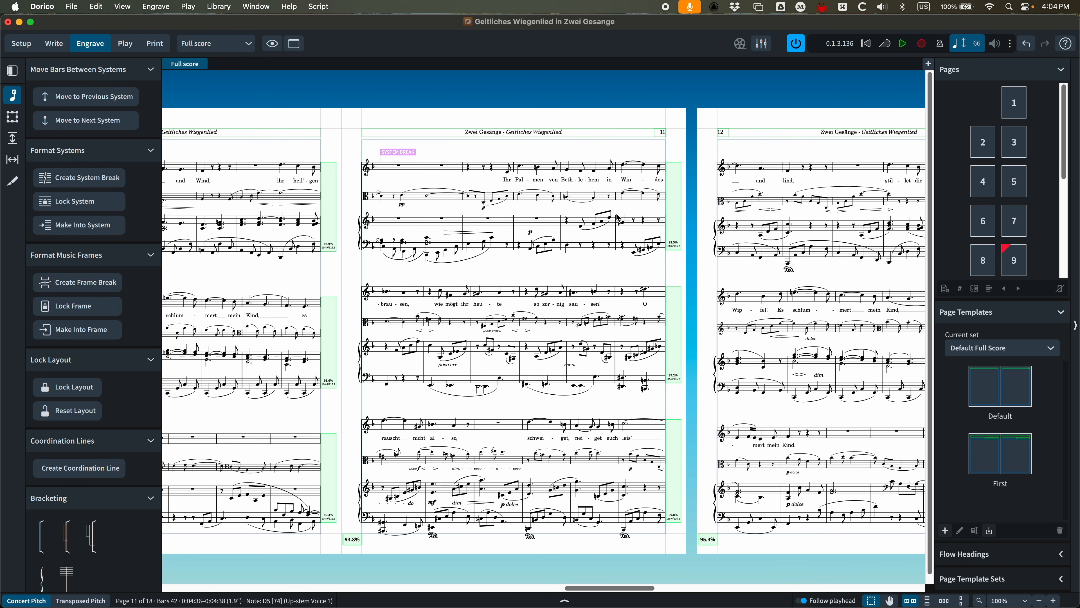
# Insert a system break at the piano barline that starts bar 42 on page 11.
pyautogui.click(617, 237)
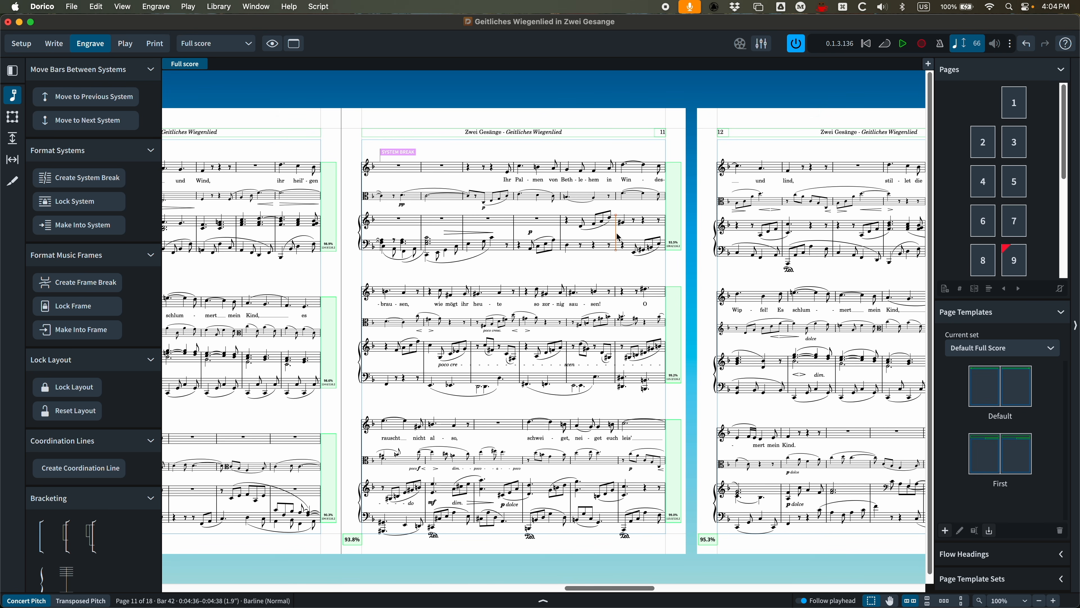
pyautogui.press('super+equal')
pyautogui.press('super+equal')
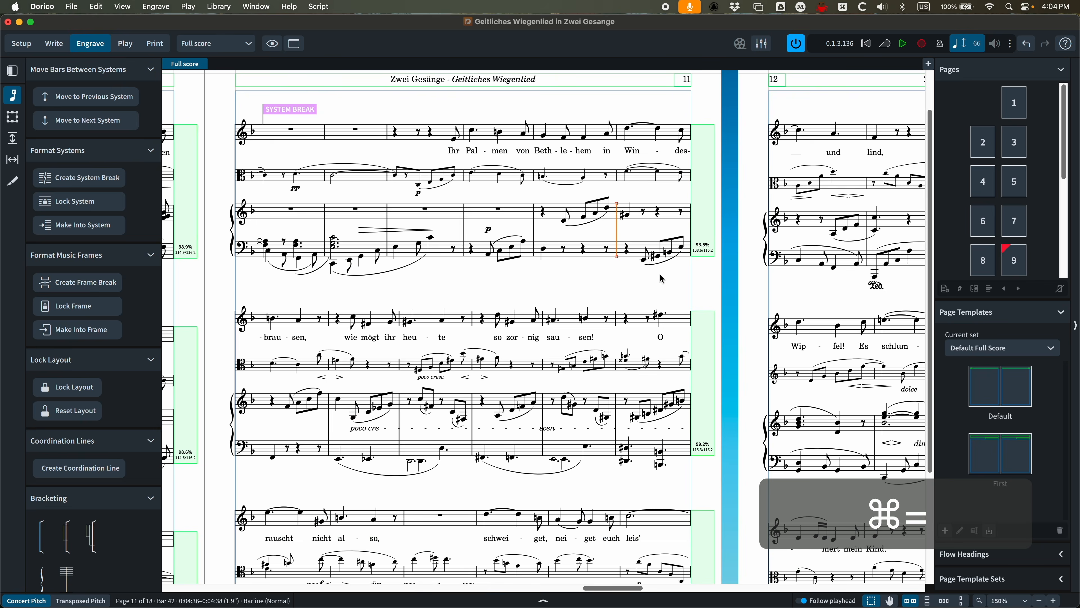
pyautogui.click(644, 220)
pyautogui.click(616, 221)
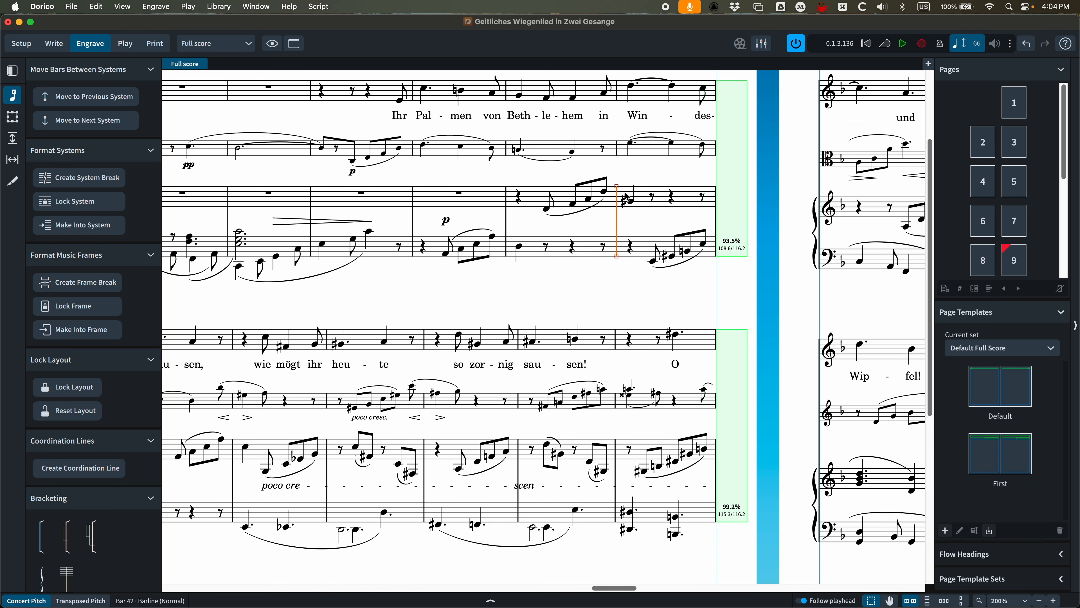
pyautogui.hotkey('shift', 's')
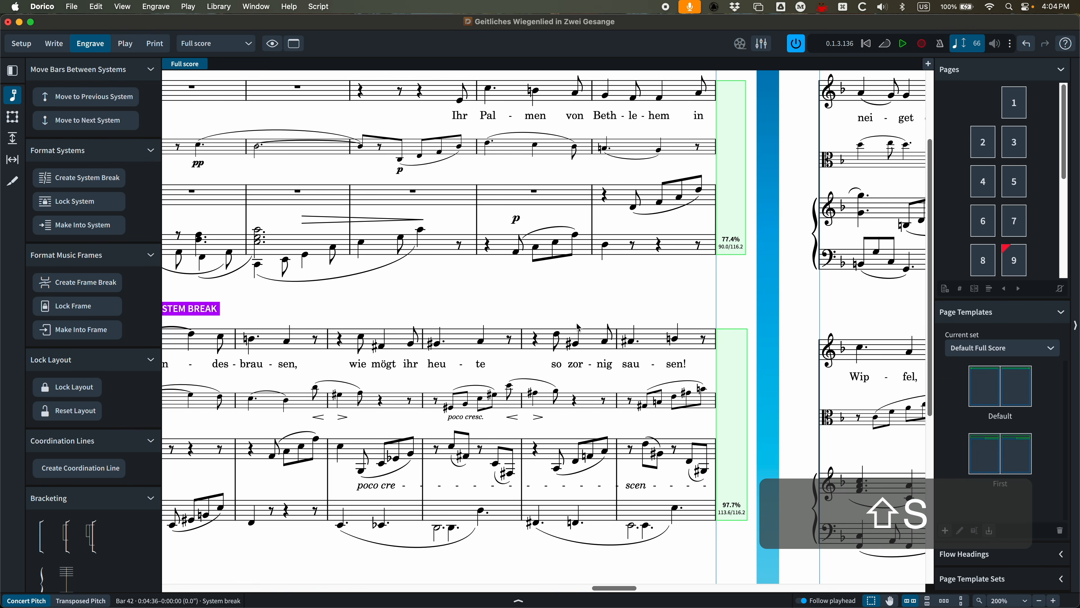
# Delete the system break at bar 42.
pyautogui.hscroll(-4, 565, 316)
pyautogui.press('super+minus')
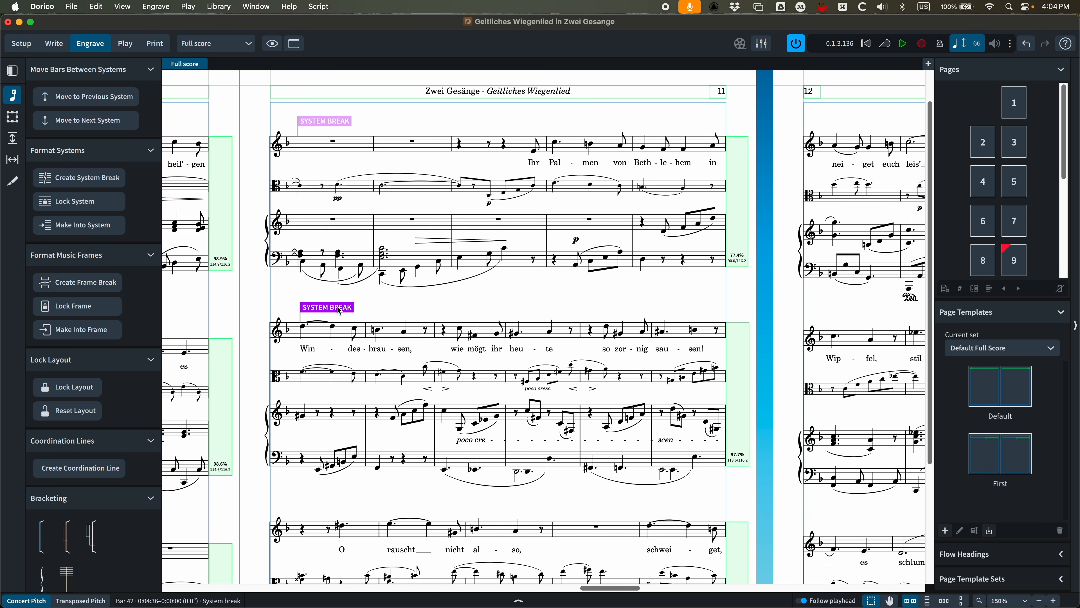
pyautogui.press('BackSpace')
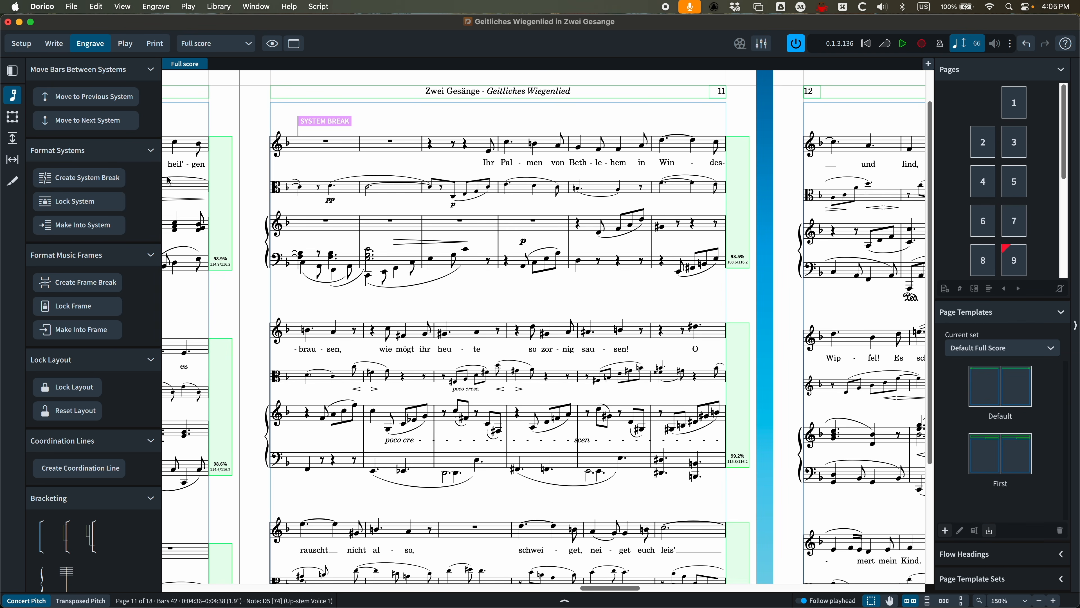
# Make the music from the first vocal note of bar 43 to bar 49 on page 11 into one system, and undo it.
pyautogui.scroll(-5, 444, 263)
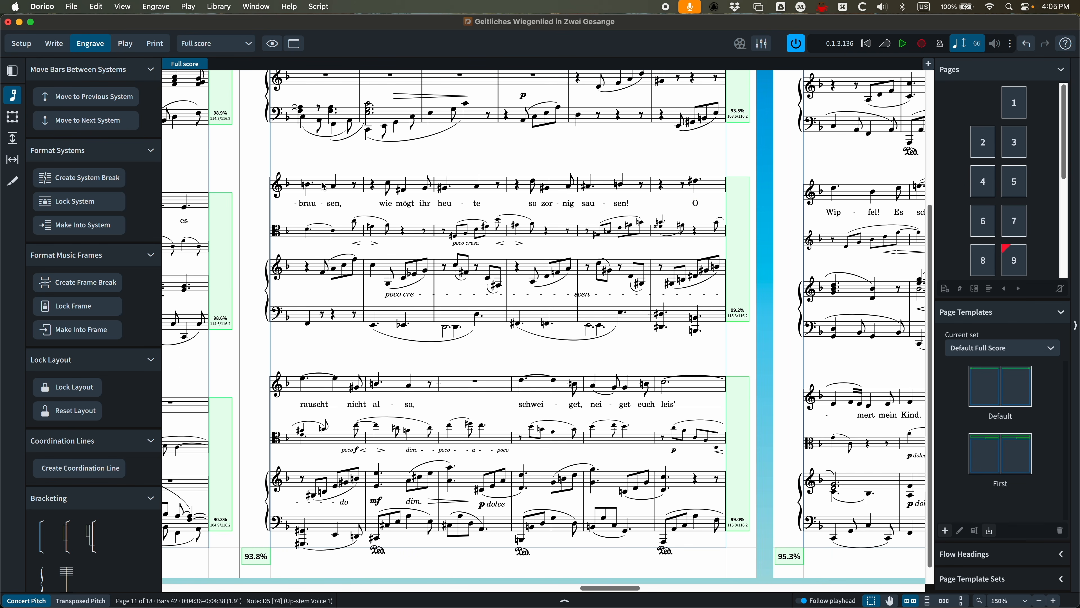
pyautogui.click(357, 387)
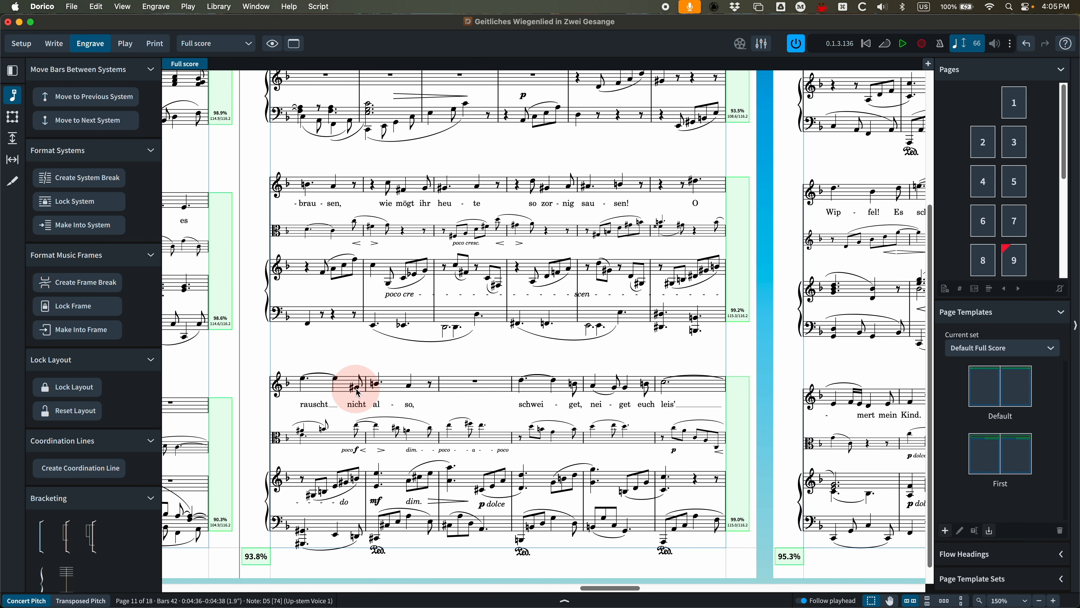
pyautogui.click(315, 194)
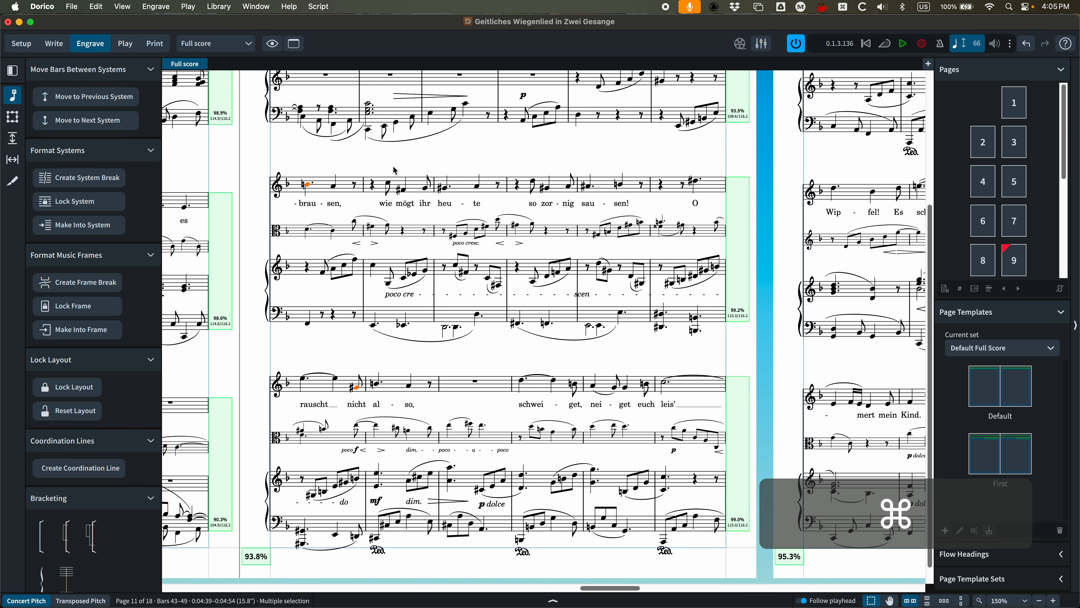
pyautogui.click(356, 386)
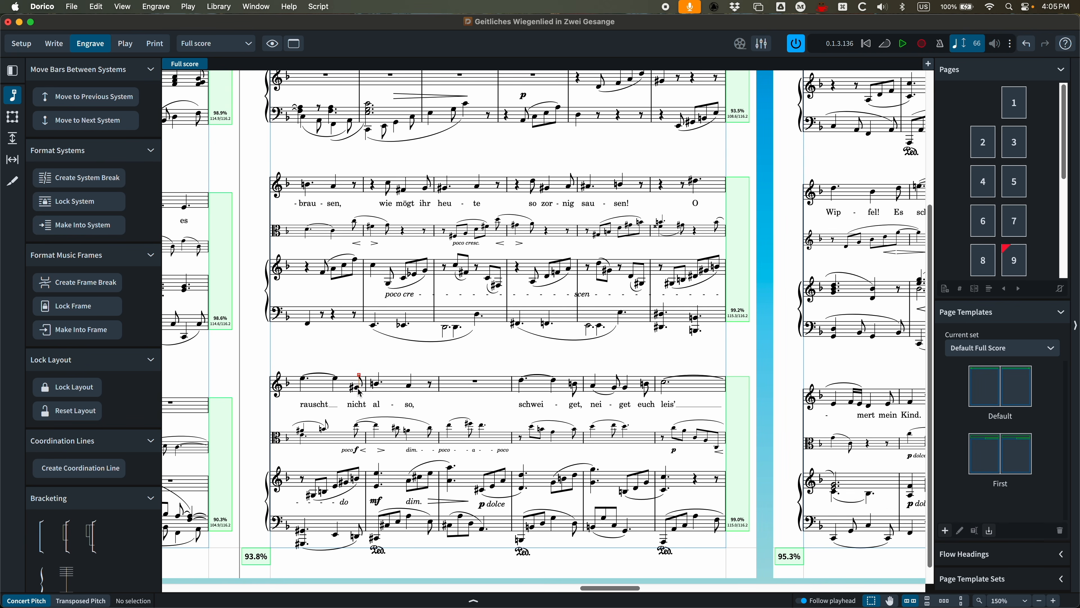
pyautogui.click(357, 388)
pyautogui.keyDown('super'); pyautogui.click(308, 185); pyautogui.keyUp('super')
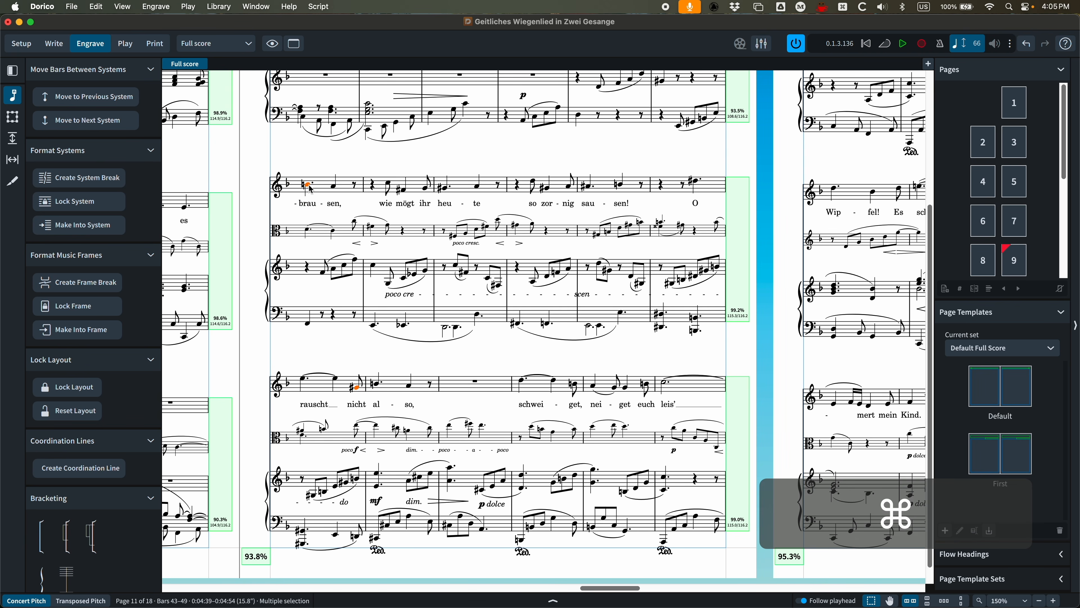
pyautogui.click(78, 225)
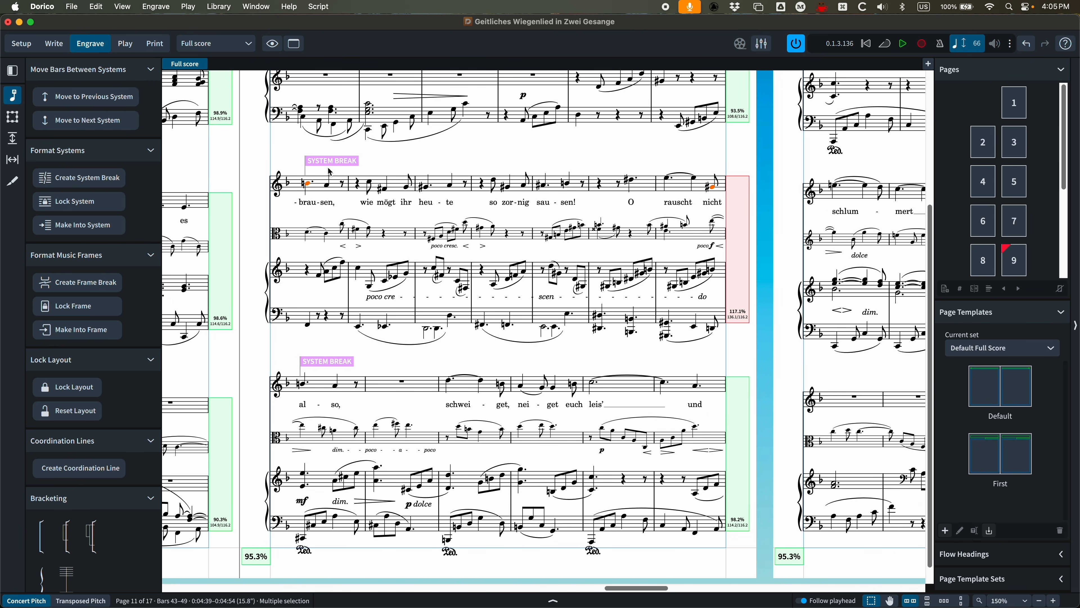
pyautogui.press('super+z')
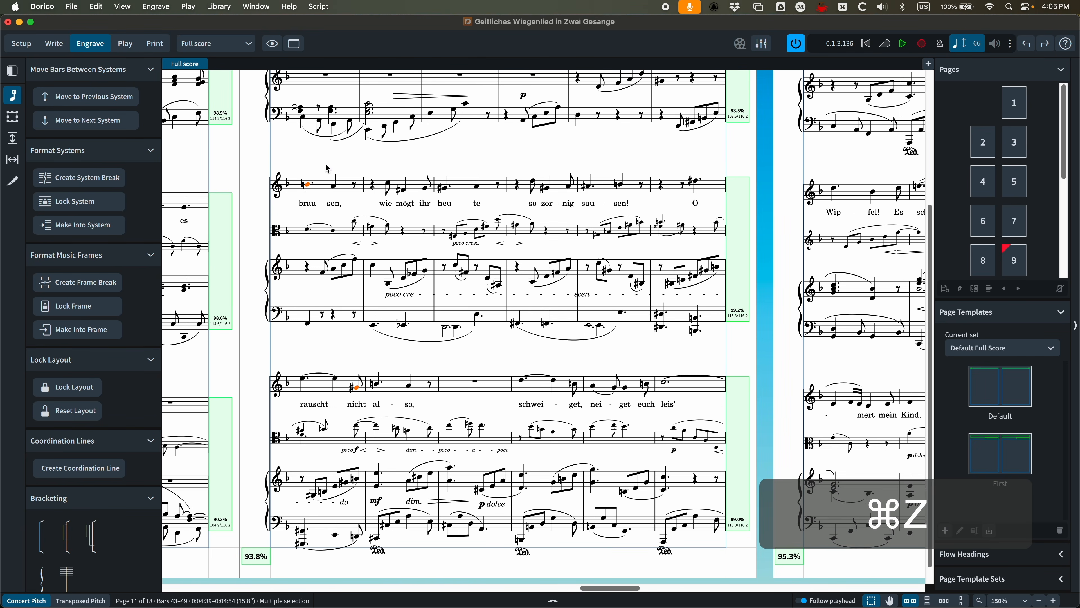
# Select the first right-hand piano note of bar 42 in the upper system of page 11.
pyautogui.scroll(5, 662, 344)
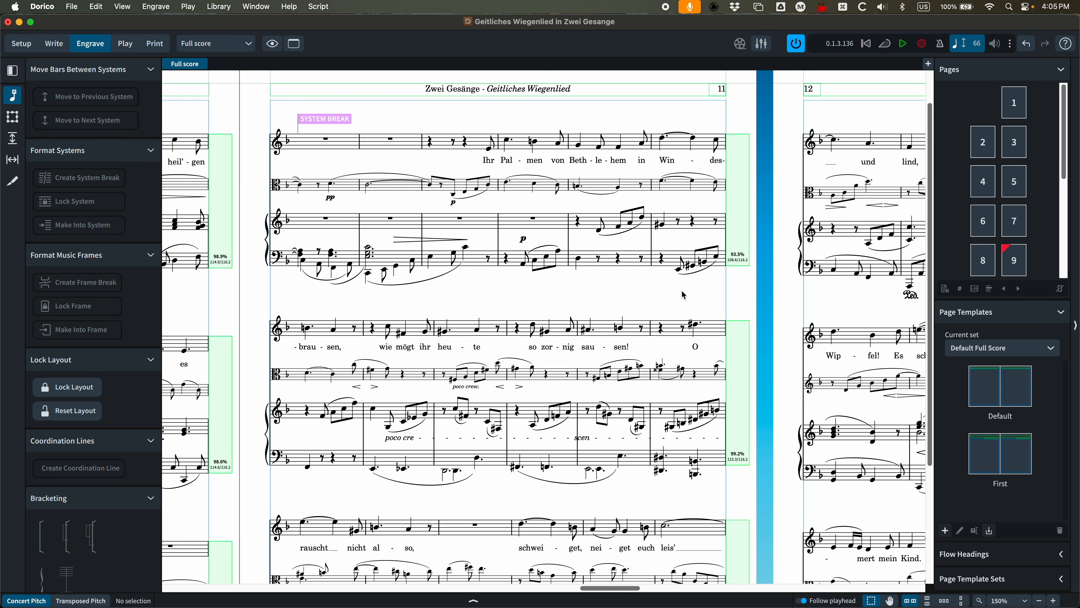
pyautogui.click(665, 229)
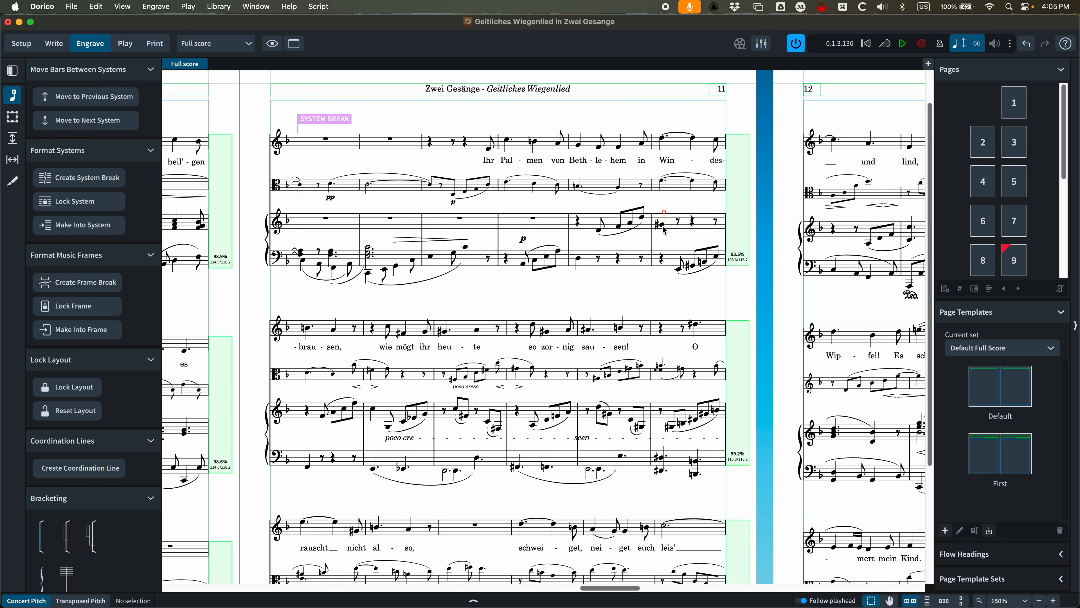
pyautogui.click(663, 228)
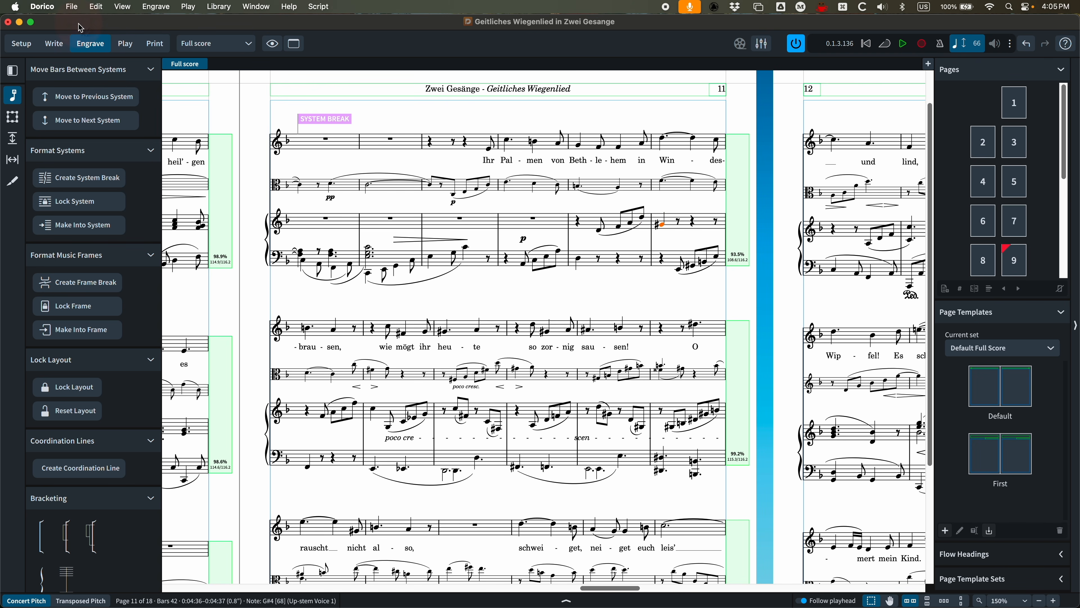
# Switch to Finale and move the last bar of the second system to the next system and back again.
pyautogui.press('super+Tab')
pyautogui.click(319, 270)
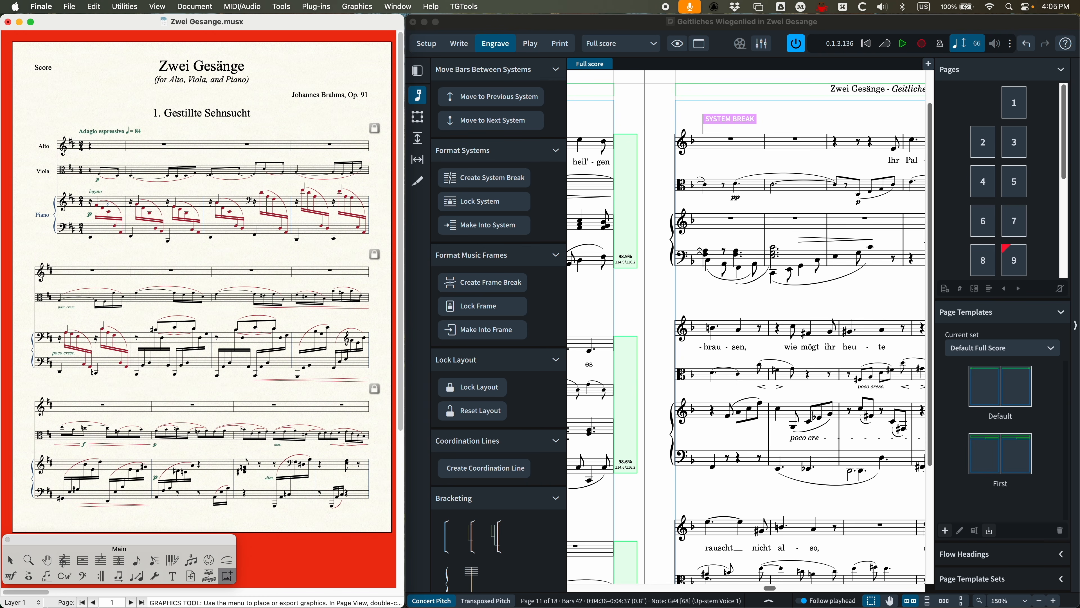
pyautogui.press('Escape')
pyautogui.click(306, 275)
pyautogui.press('Down')
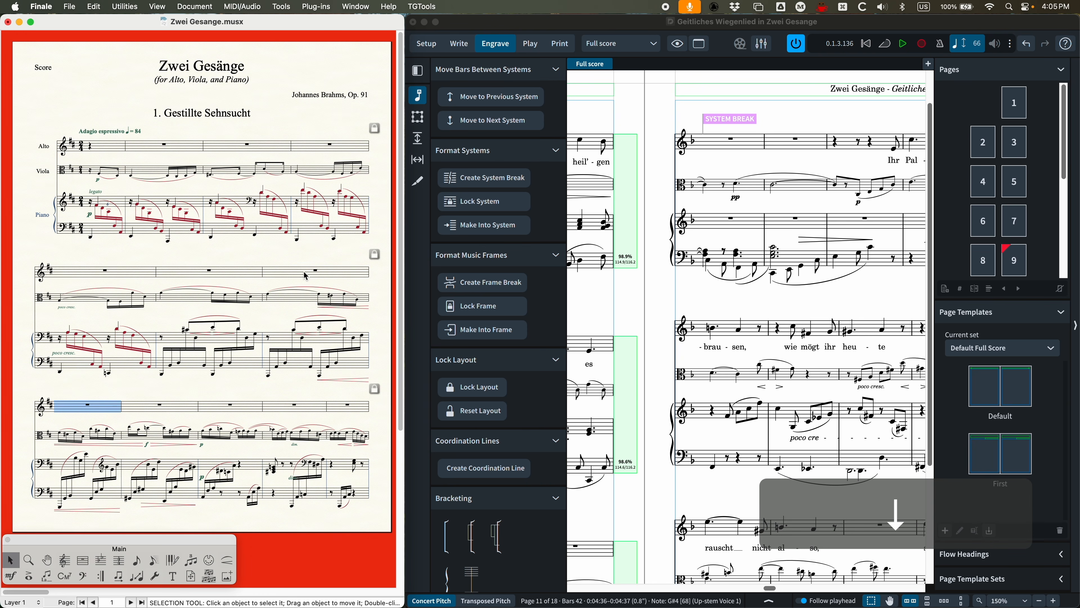
pyautogui.press('Up')
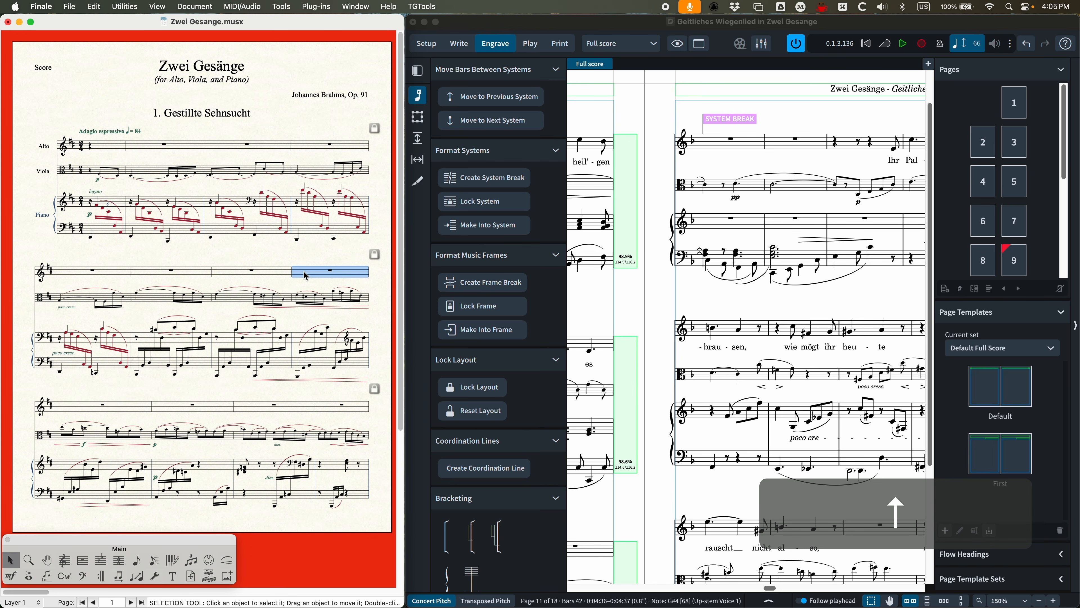
# Switch to Dorico and move bar 42 to the next system and back, first from its piano note, again from a piano rest.
pyautogui.doubleClick(608, 27)
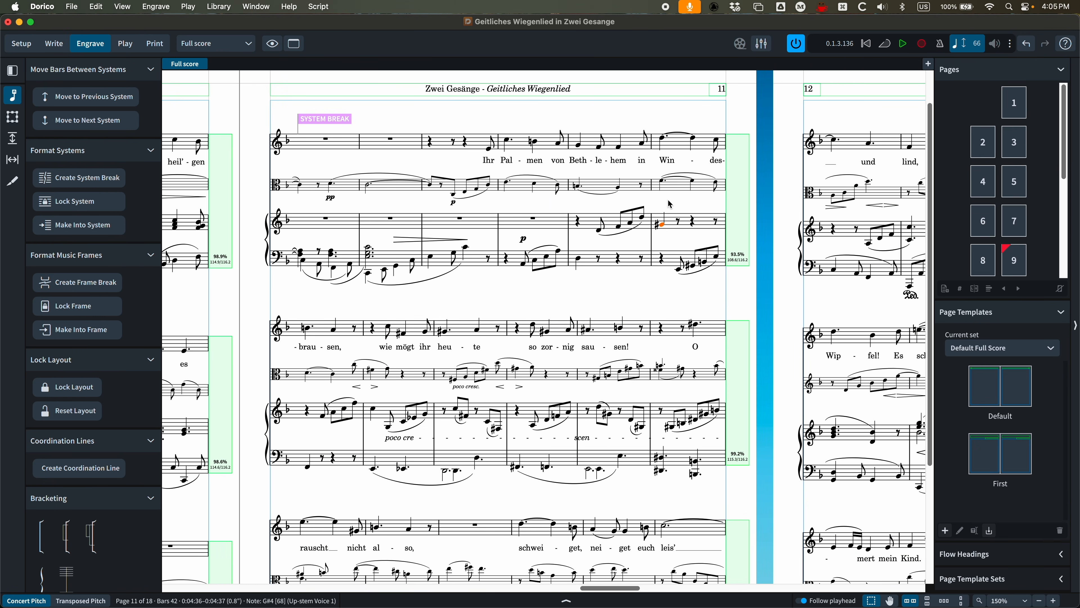
pyautogui.hotkey('alt', 'Down')
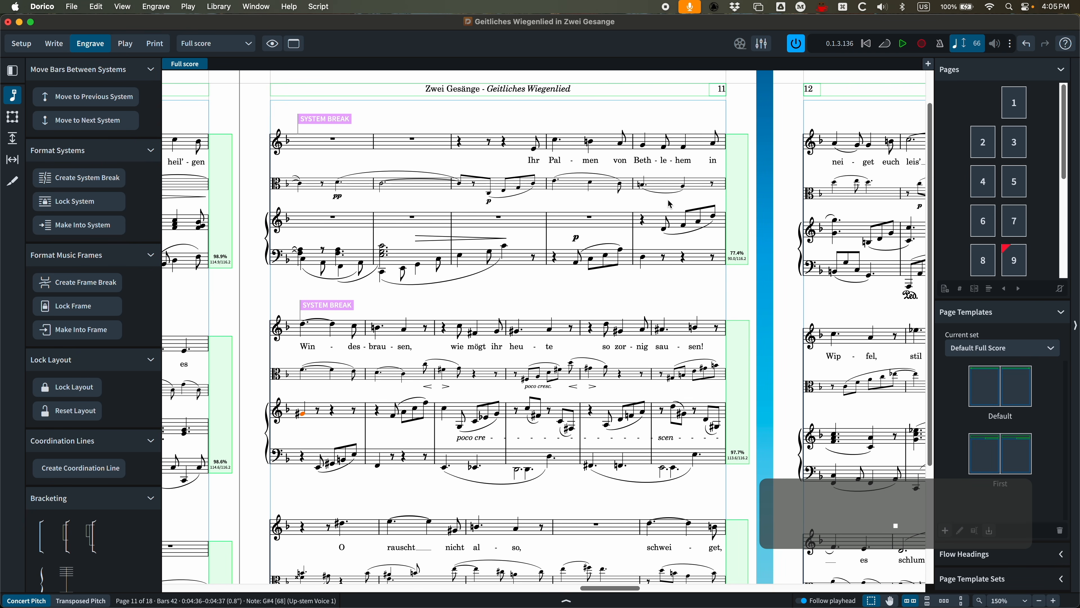
pyautogui.hotkey('alt', 'Up')
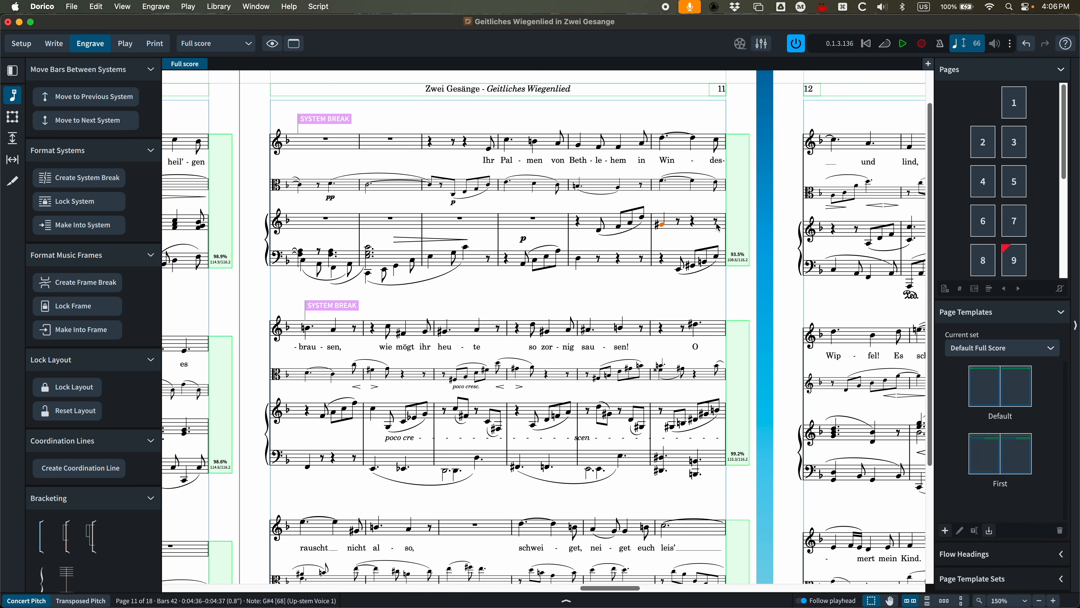
pyautogui.click(693, 222)
pyautogui.hotkey('alt', 'shift', 'Down')
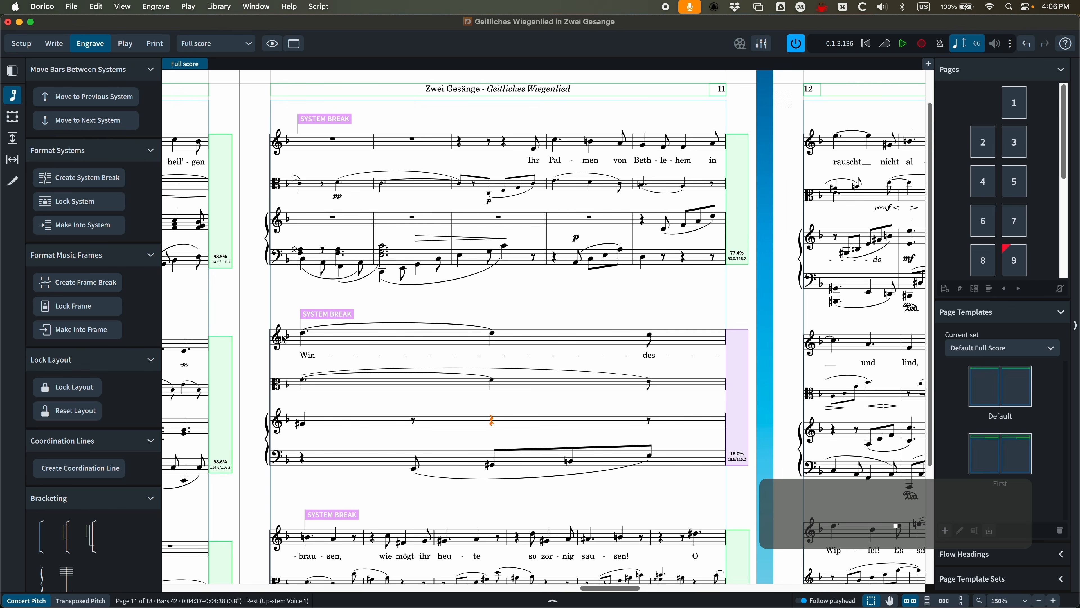
pyautogui.hotkey('alt', 'shift', 'Up')
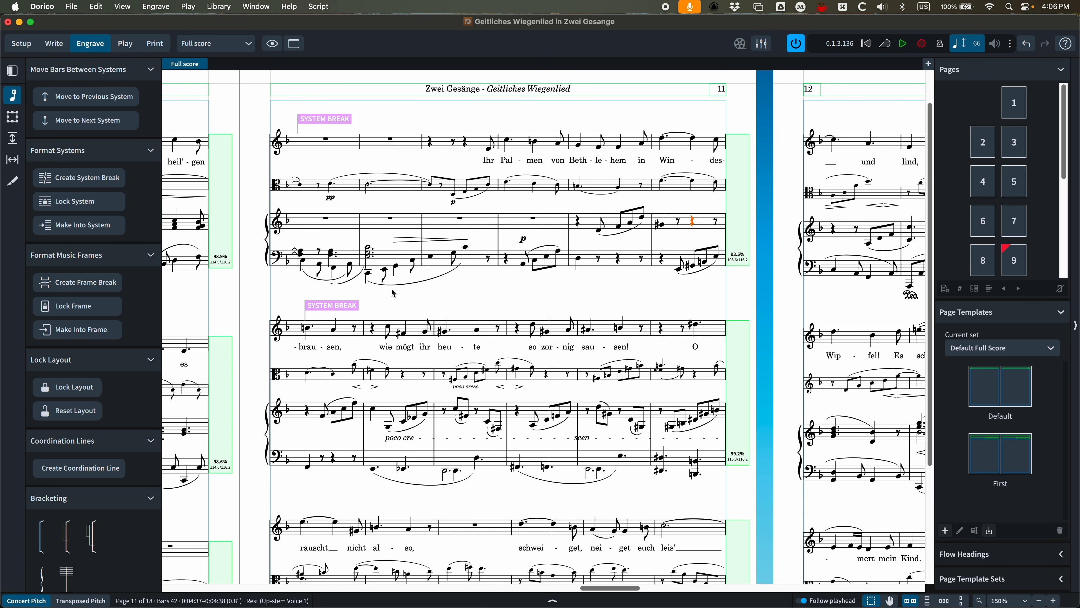
# Undo all the moves of bar 42 between systems.
pyautogui.press('super+z')
pyautogui.press('super+z')
pyautogui.press('super+z')
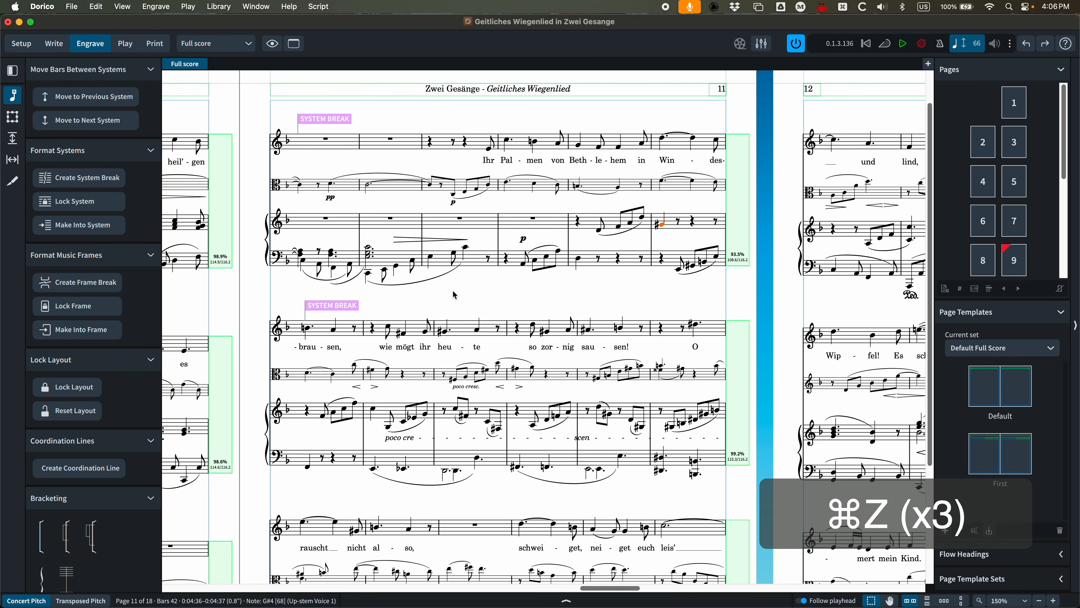
pyautogui.press('super+z')
pyautogui.press('super+z')
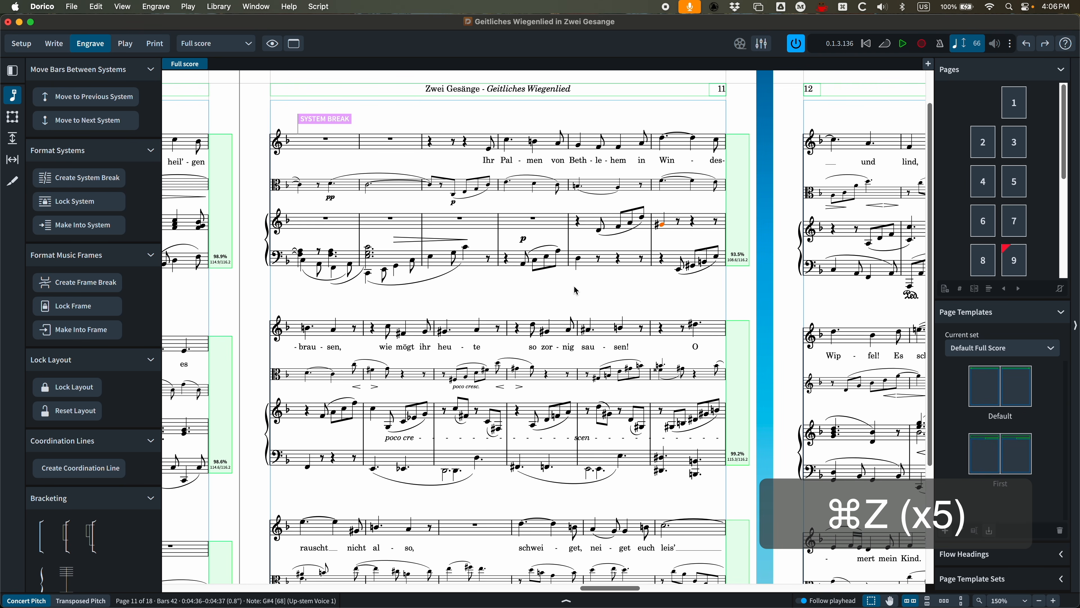
# Move bar 48, from its first vocal rest, out of the second system on page 11 to the next system.
pyautogui.scroll(-1, 550, 310)
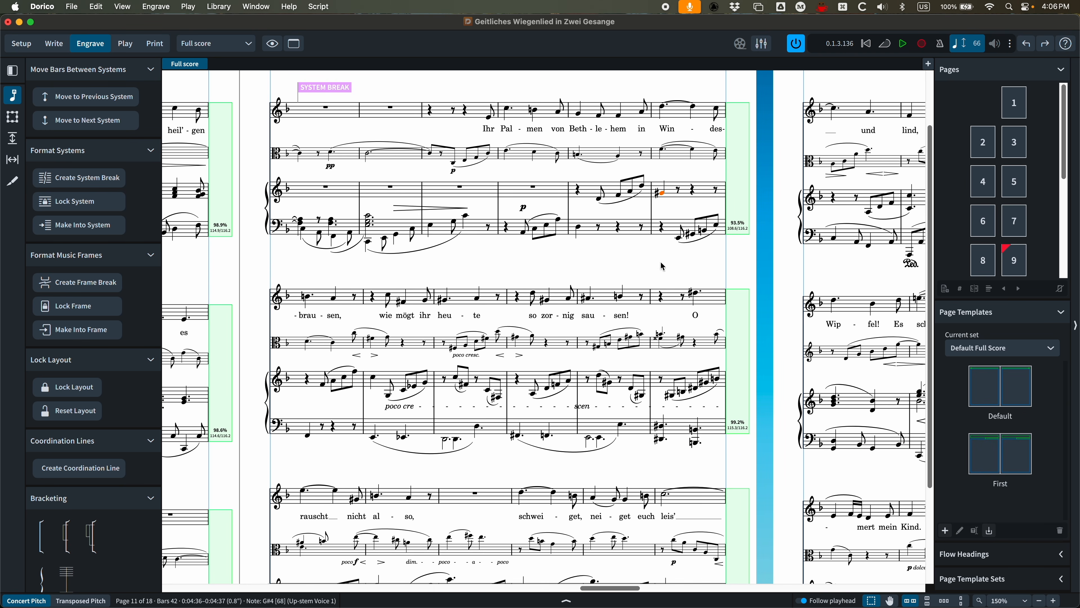
pyautogui.scroll(-1, 663, 266)
pyautogui.click(662, 279)
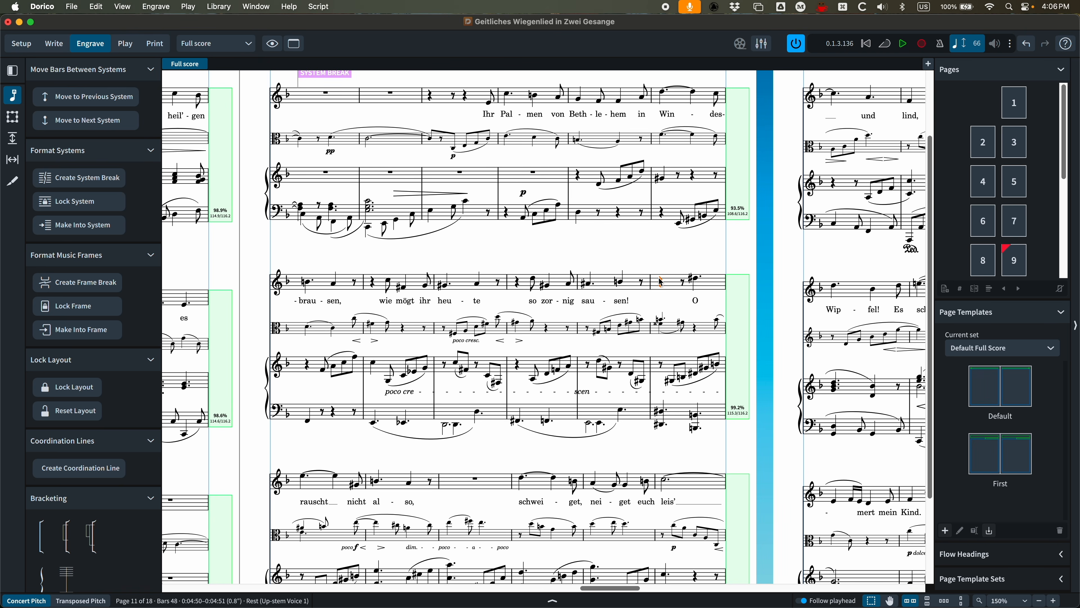
pyautogui.hotkey('shift', 's')
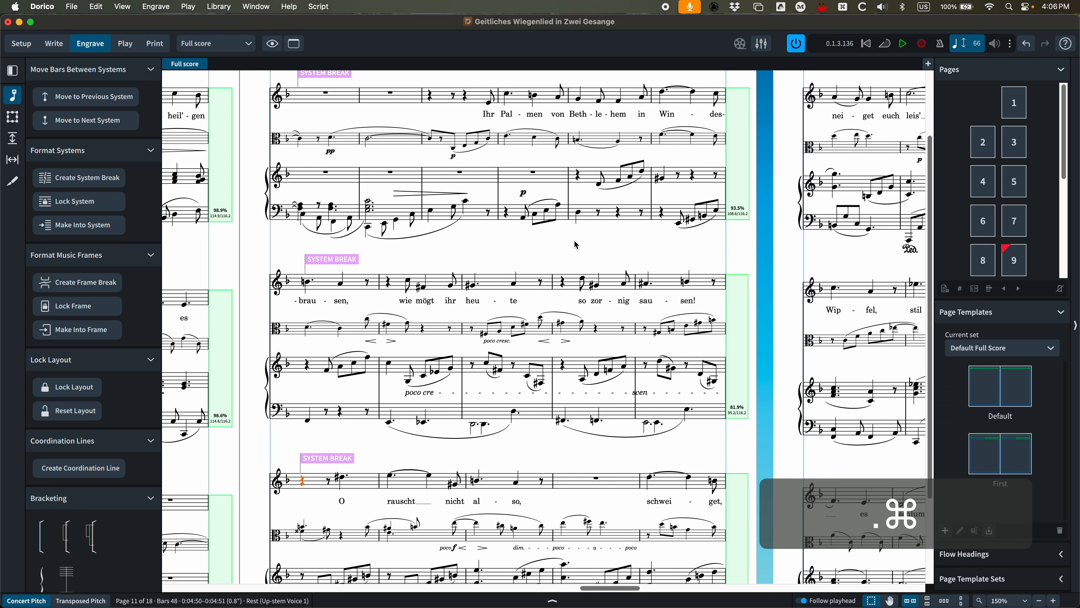
# Delete the system break at bar 48 at the start of page 11's third system.
pyautogui.press('super+minus')
pyautogui.click(444, 279)
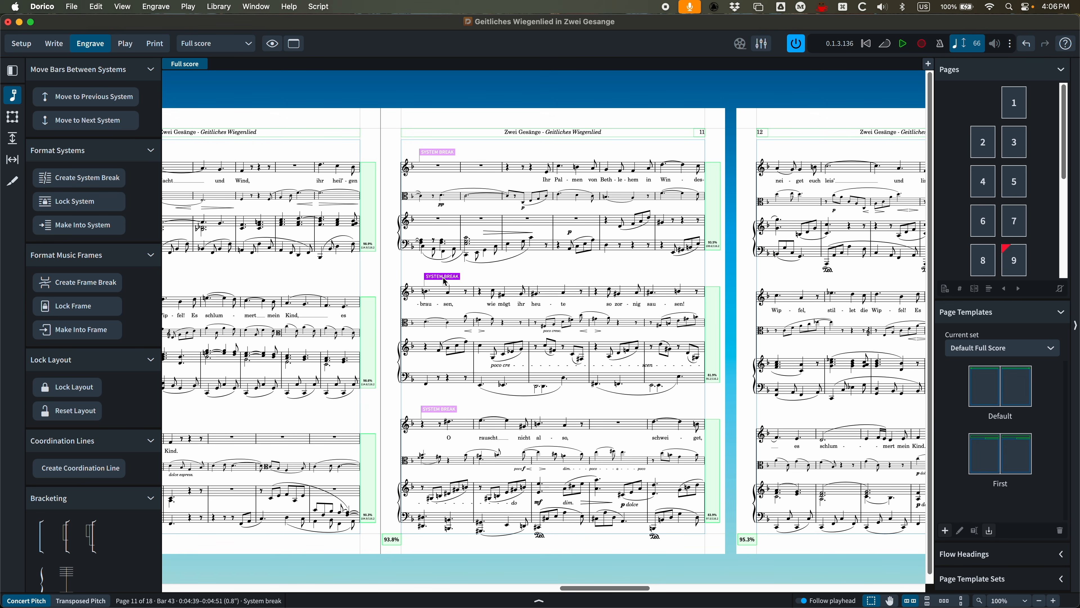
pyautogui.click(441, 410)
pyautogui.press('Escape')
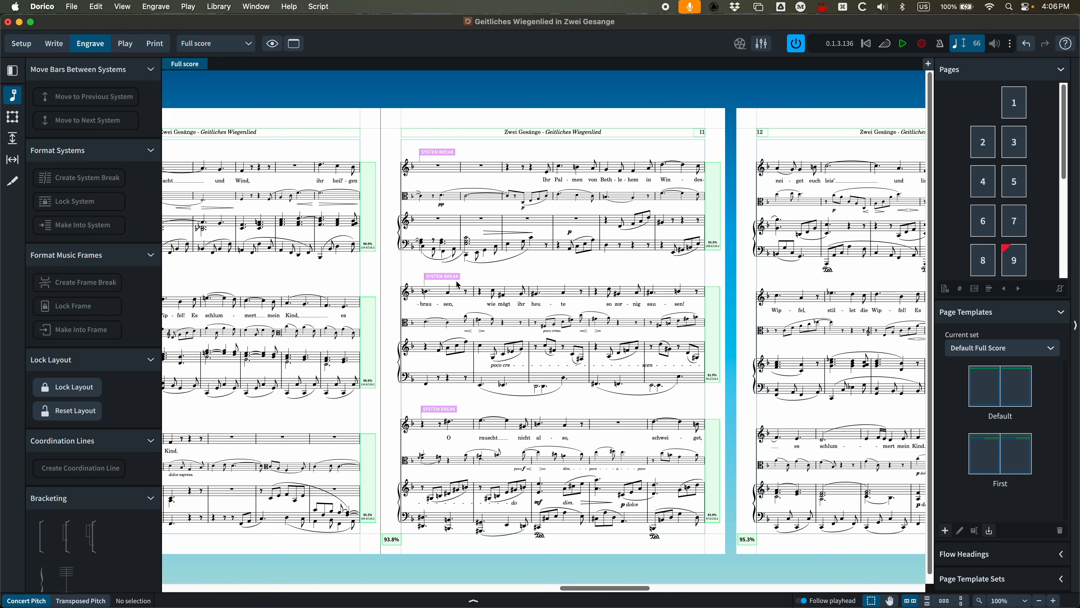
pyautogui.click(435, 293)
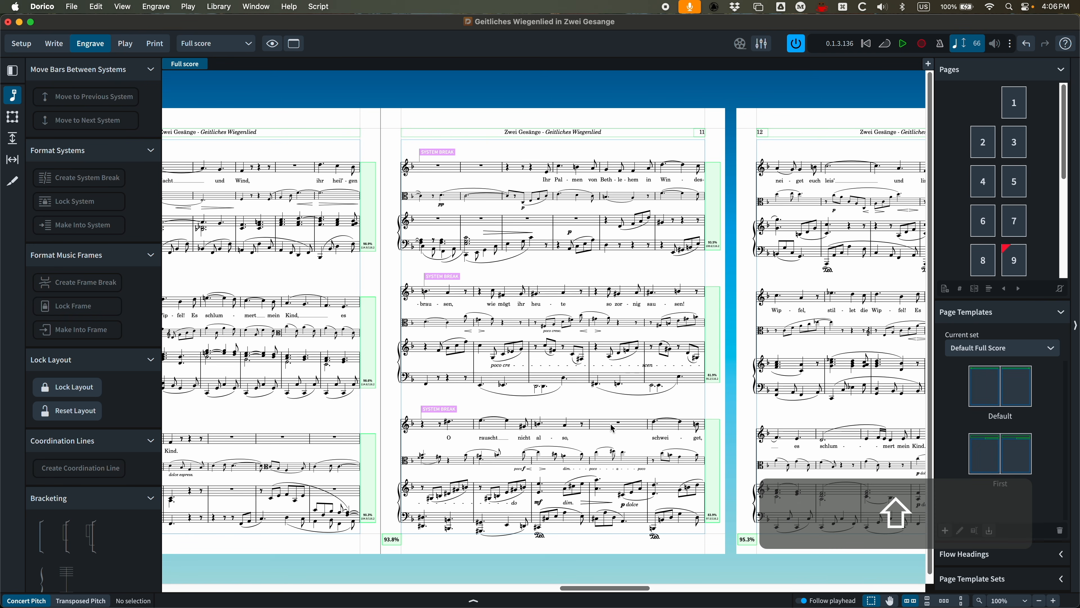
pyautogui.click(574, 269)
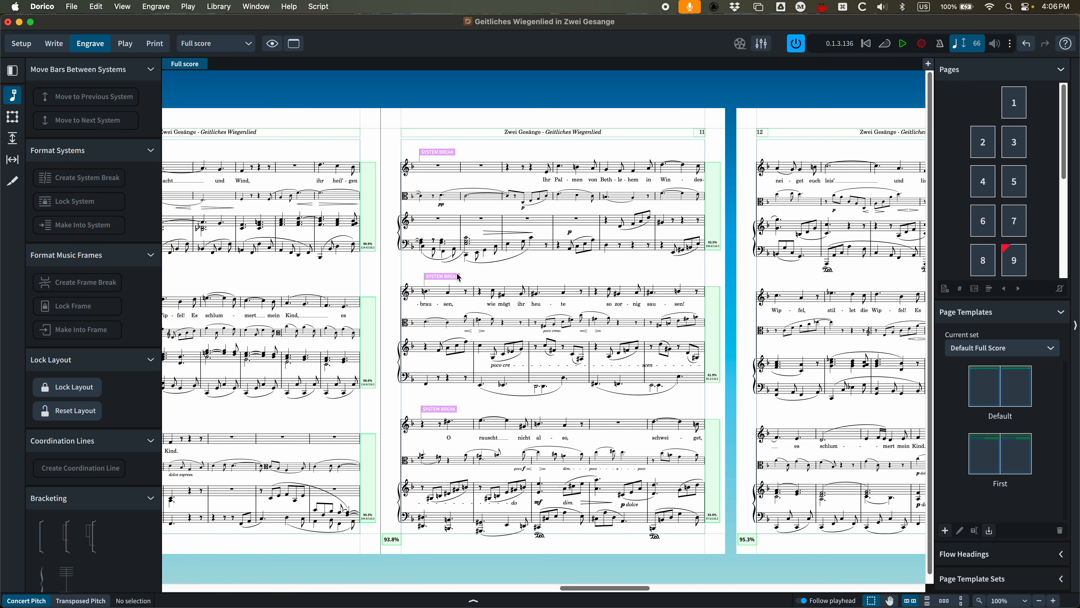
pyautogui.click(442, 410)
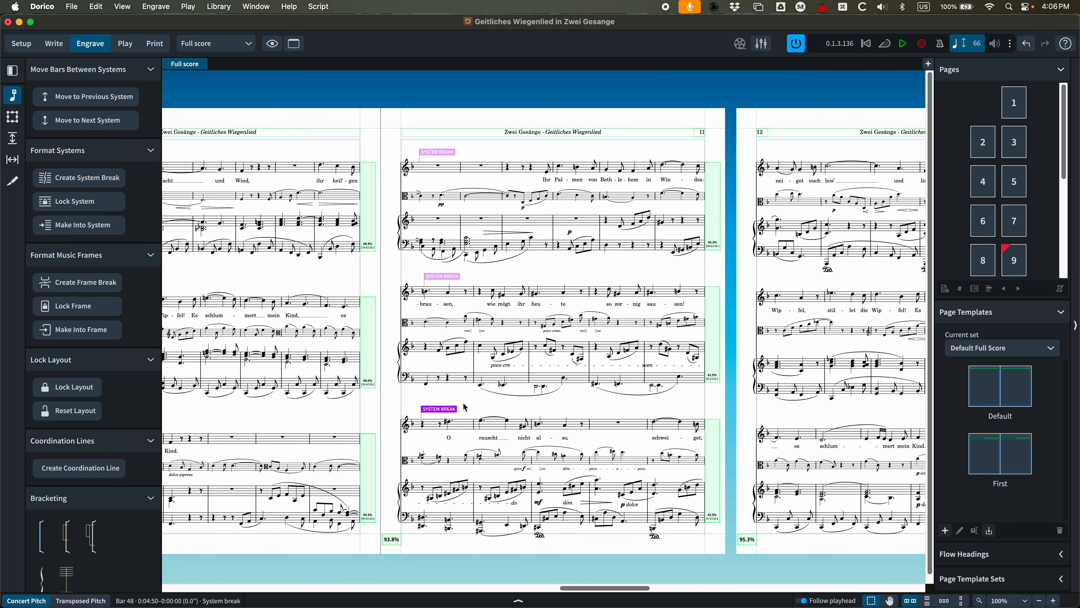
pyautogui.press('BackSpace')
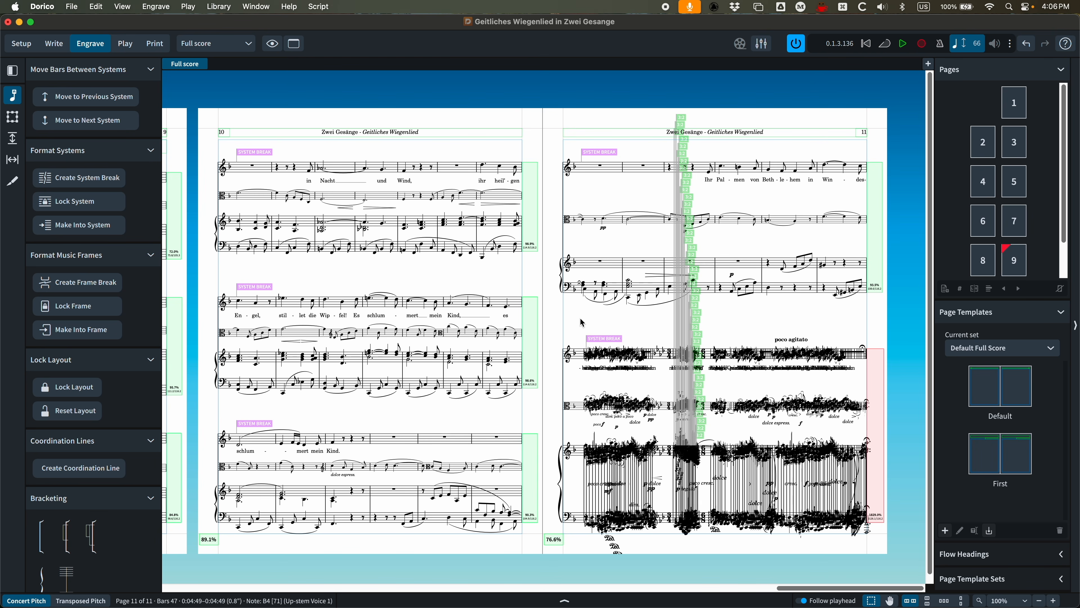
# Turn off Wait for next system break for the bar 43 system break, hide its properties and clear the selection.
pyautogui.click(602, 340)
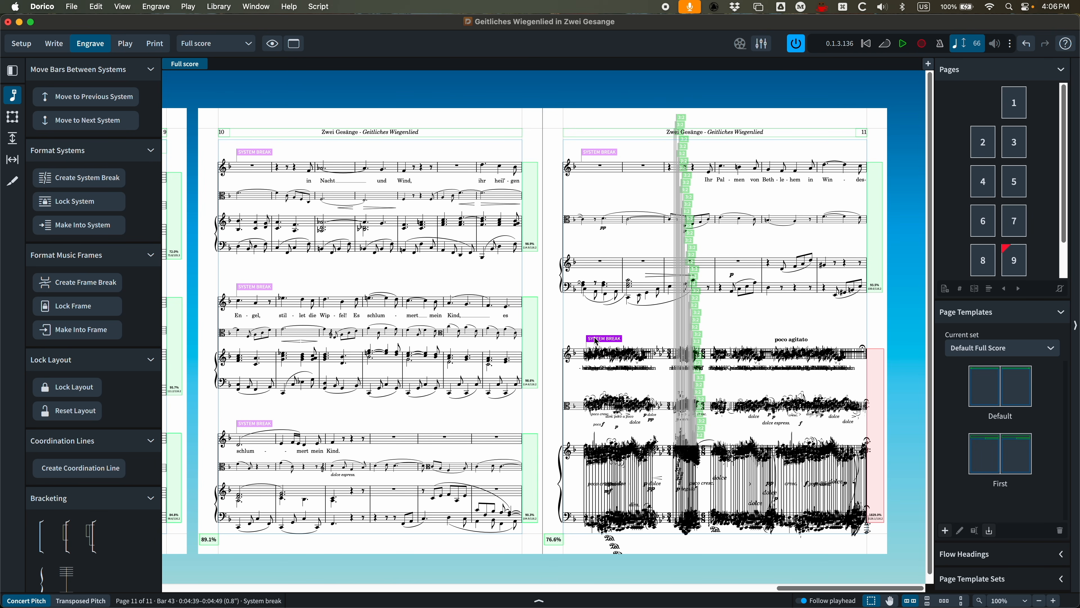
pyautogui.press('super+8')
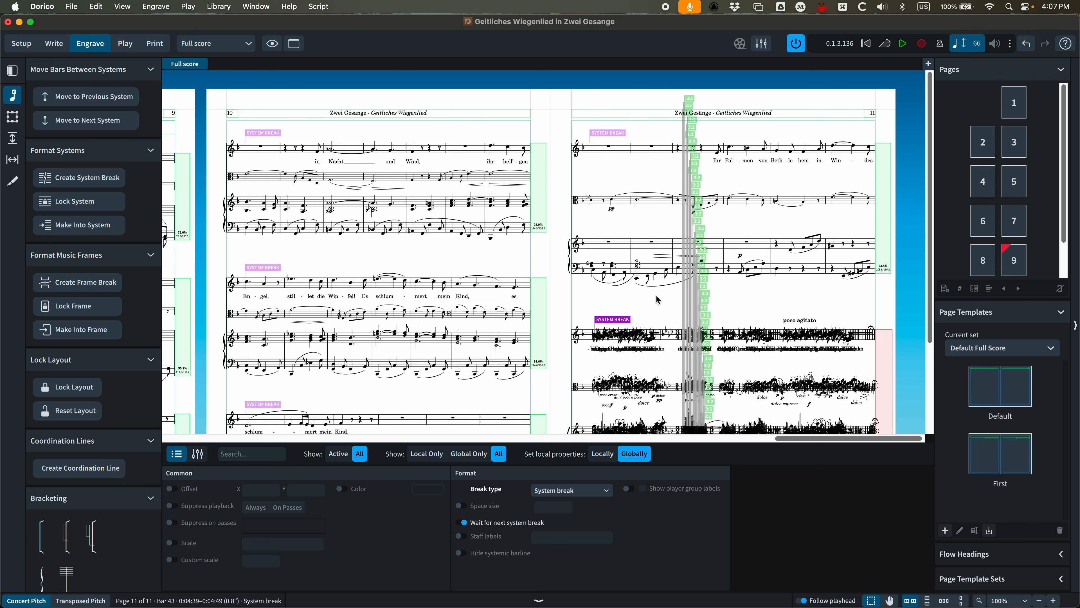
pyautogui.click(463, 523)
pyautogui.scroll(-3, 740, 334)
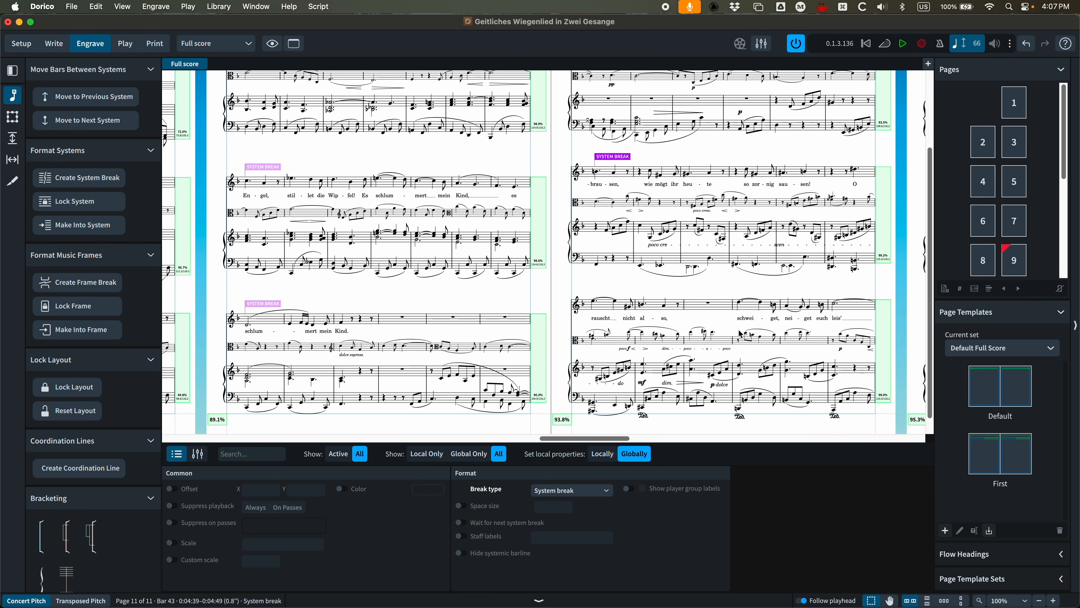
pyautogui.scroll(3, 740, 334)
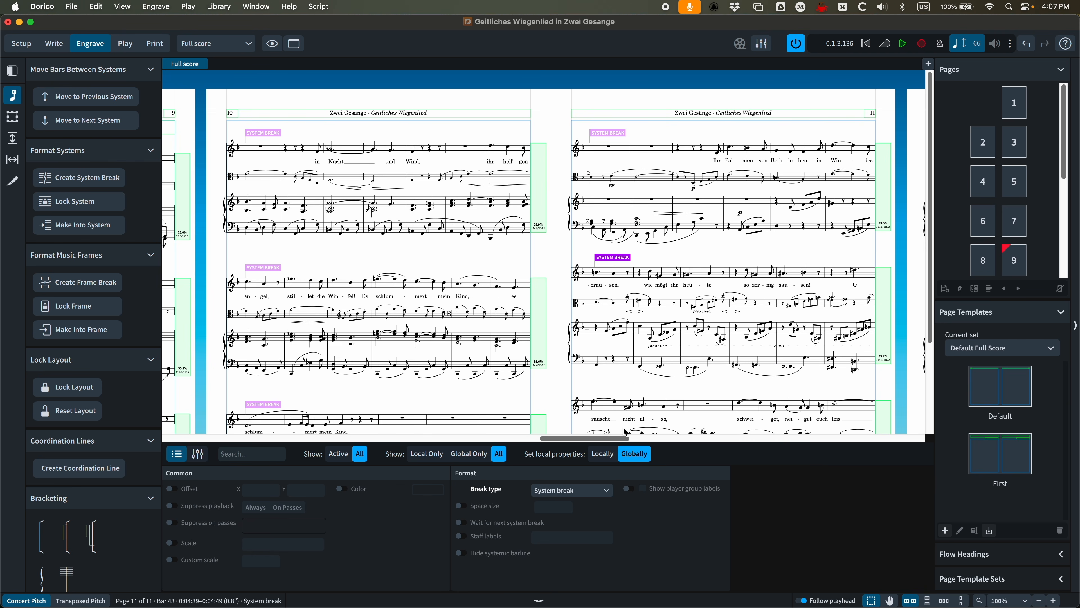
pyautogui.click(539, 600)
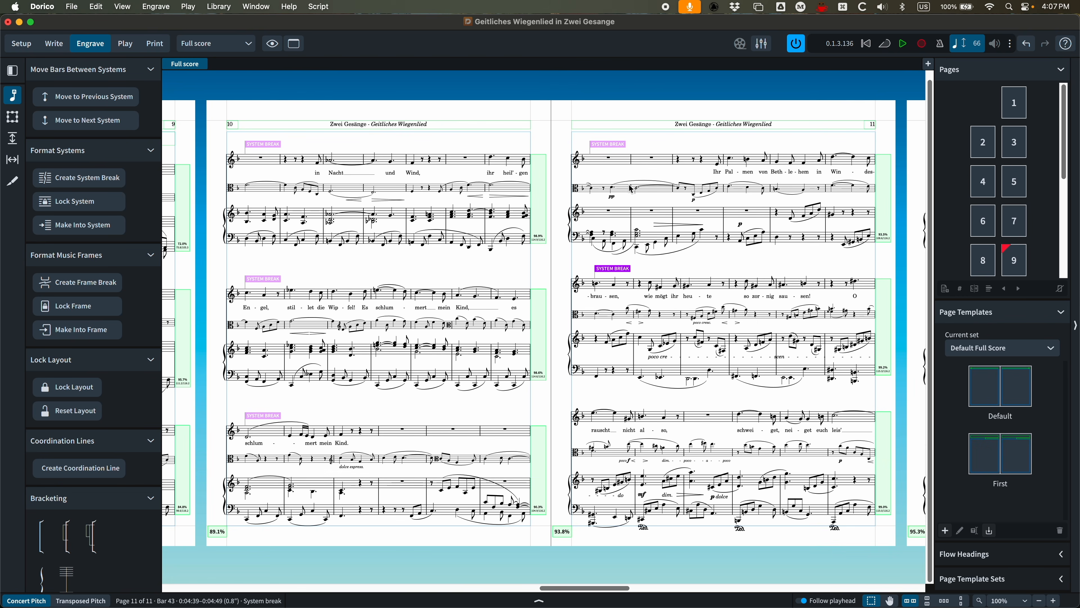
pyautogui.click(673, 266)
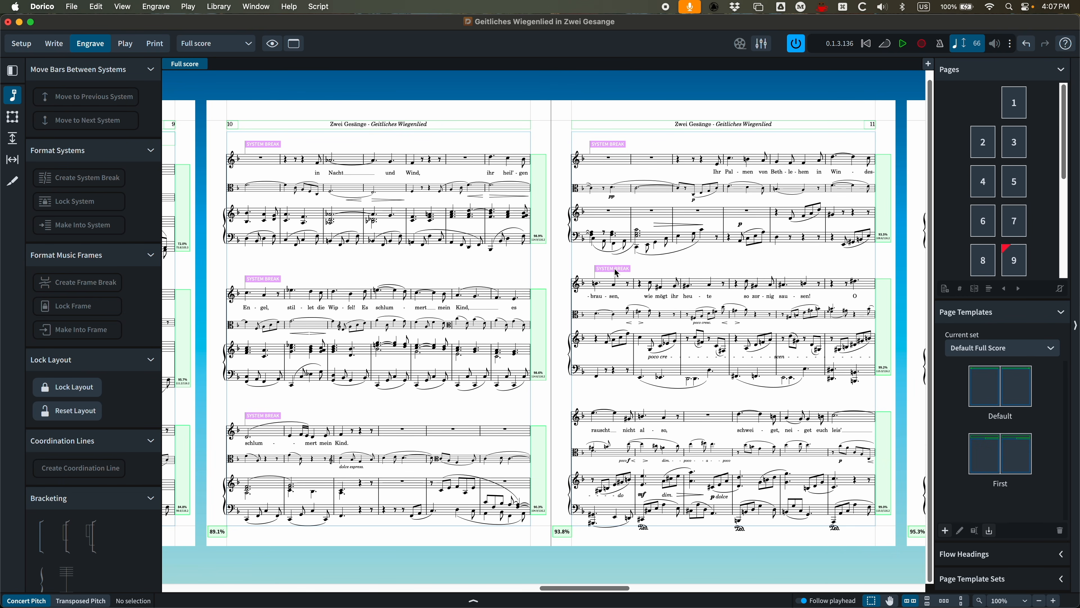
# Check the properties of the bar 43 system break at the start of page 11's second system and delete the break.
pyautogui.click(614, 269)
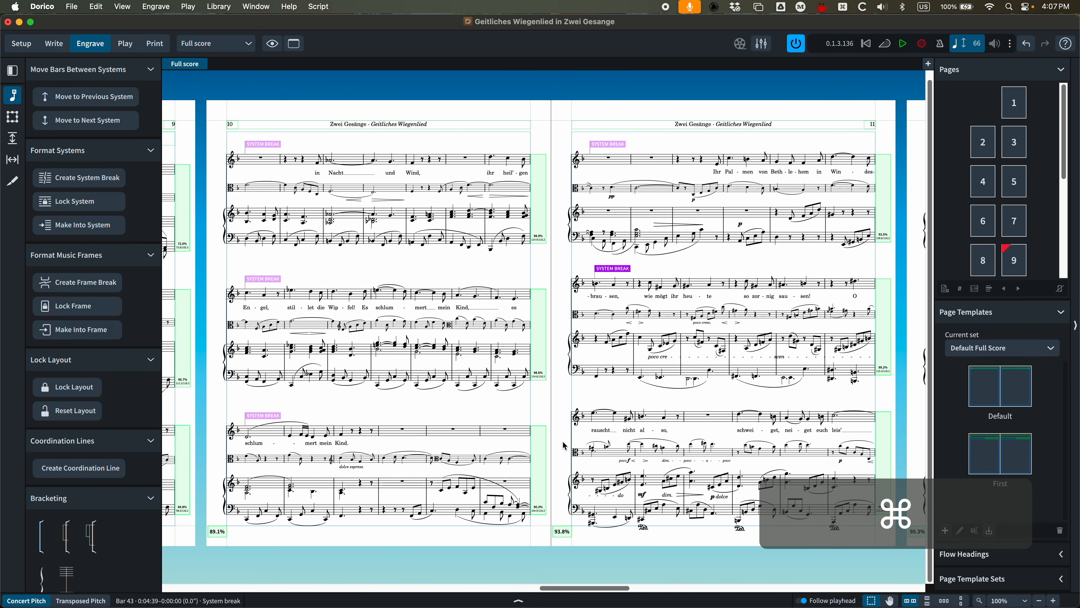
pyautogui.press('super+8')
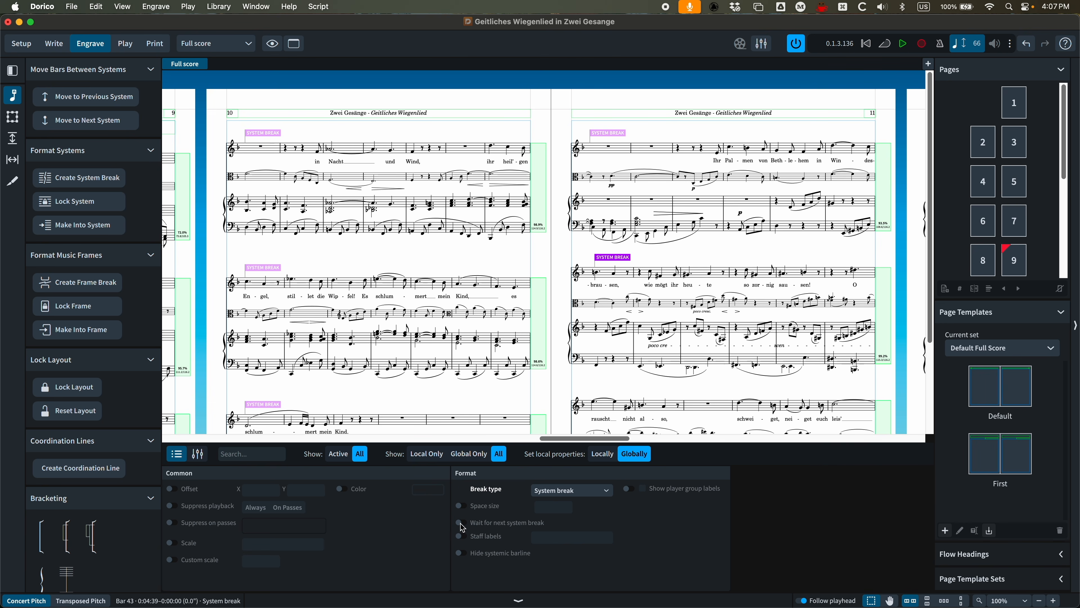
pyautogui.press('super')
pyautogui.press('super')
pyautogui.press('super+8')
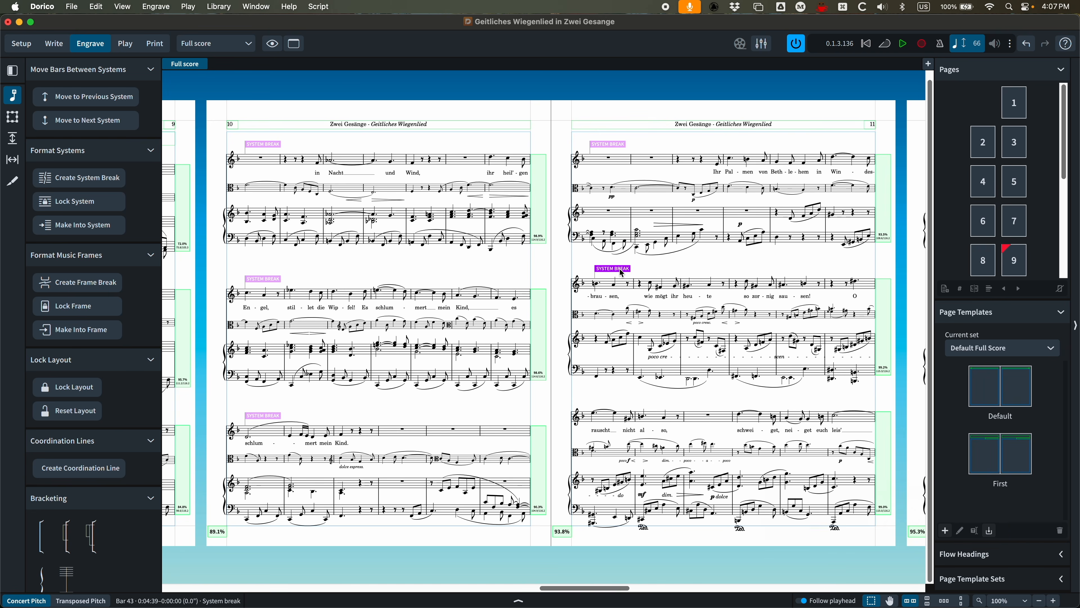
pyautogui.press('BackSpace')
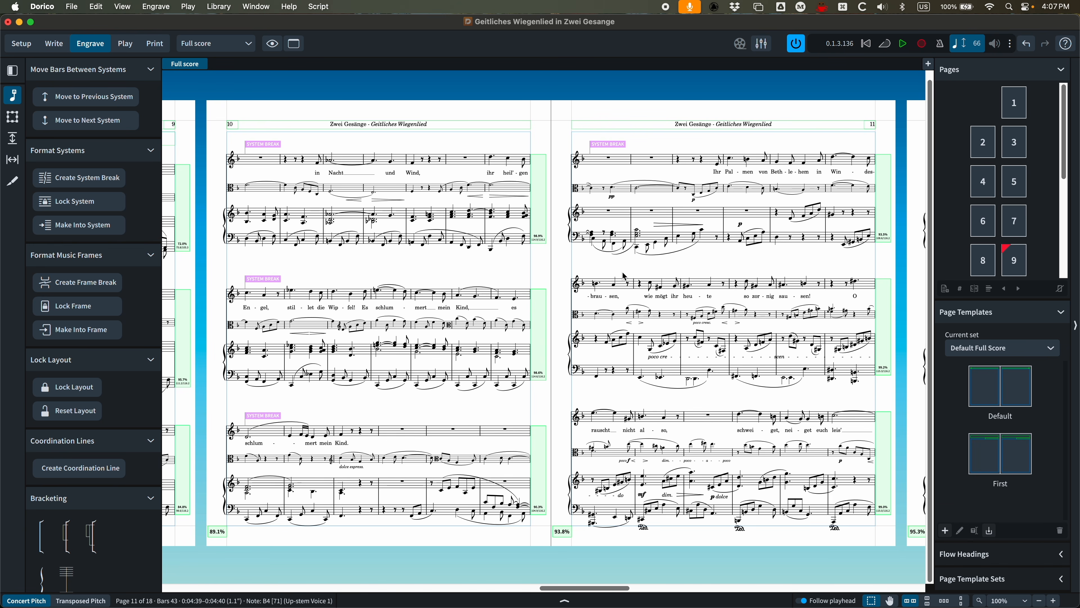
# Lock the music on page 11, from its first vocal rest to the last bar of its third system, with Lock System.
pyautogui.click(608, 158)
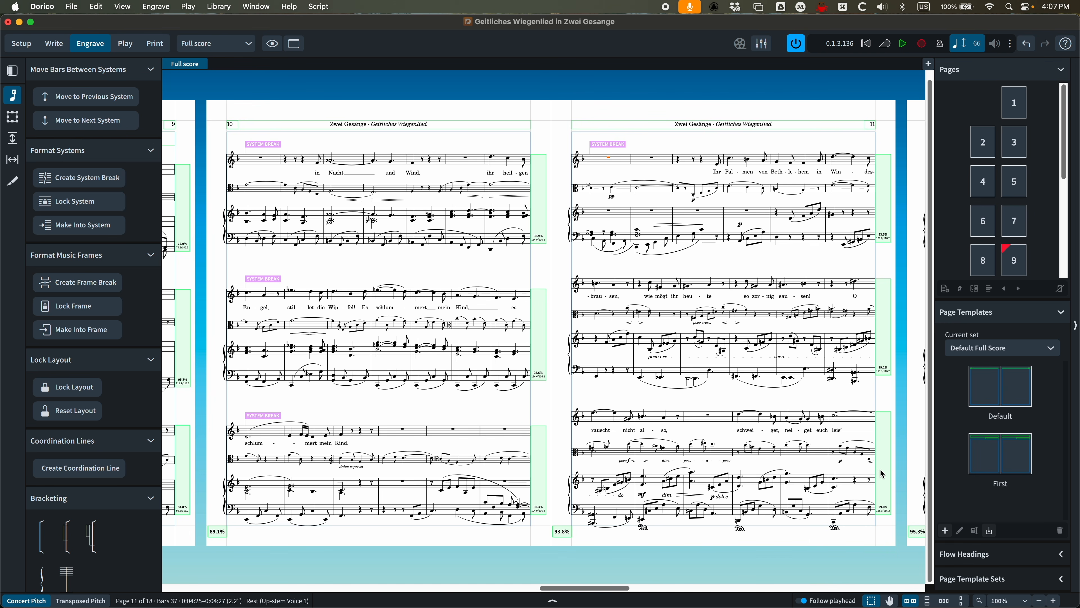
pyautogui.press('super')
pyautogui.keyDown('super'); pyautogui.click(843, 444); pyautogui.keyUp('super')
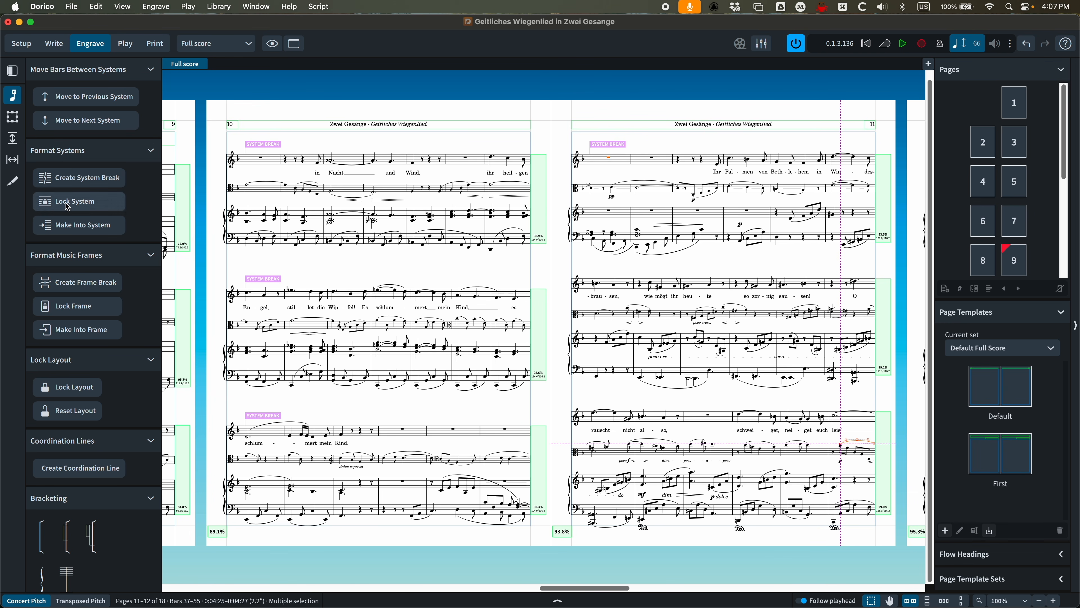
pyautogui.hscroll(5, 543, 336)
pyautogui.hscroll(3, 542, 336)
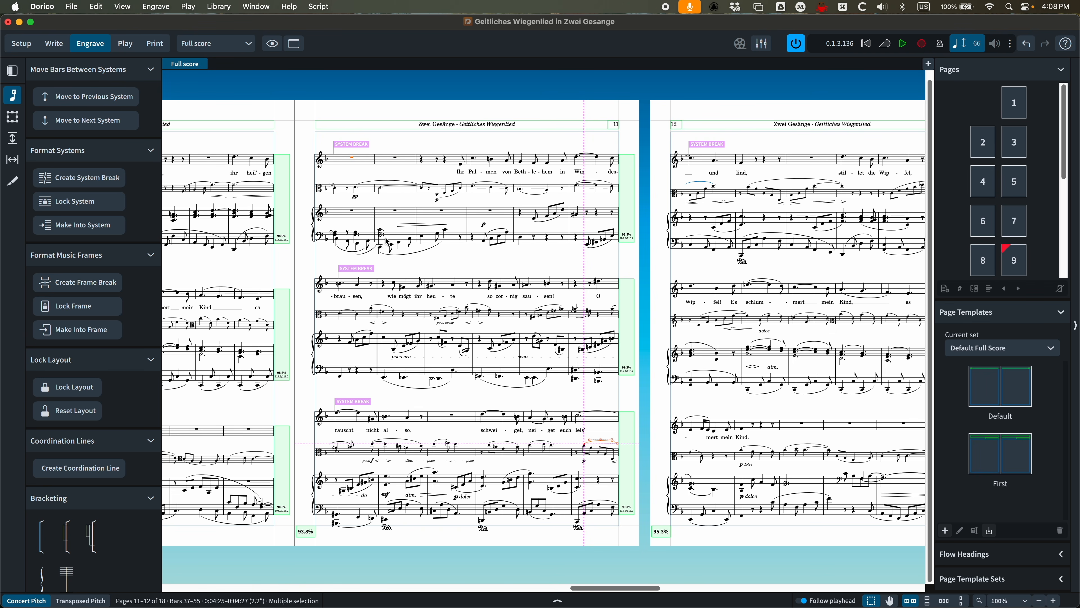
# Undo the system locking on page 11 and clear the selection.
pyautogui.press('super')
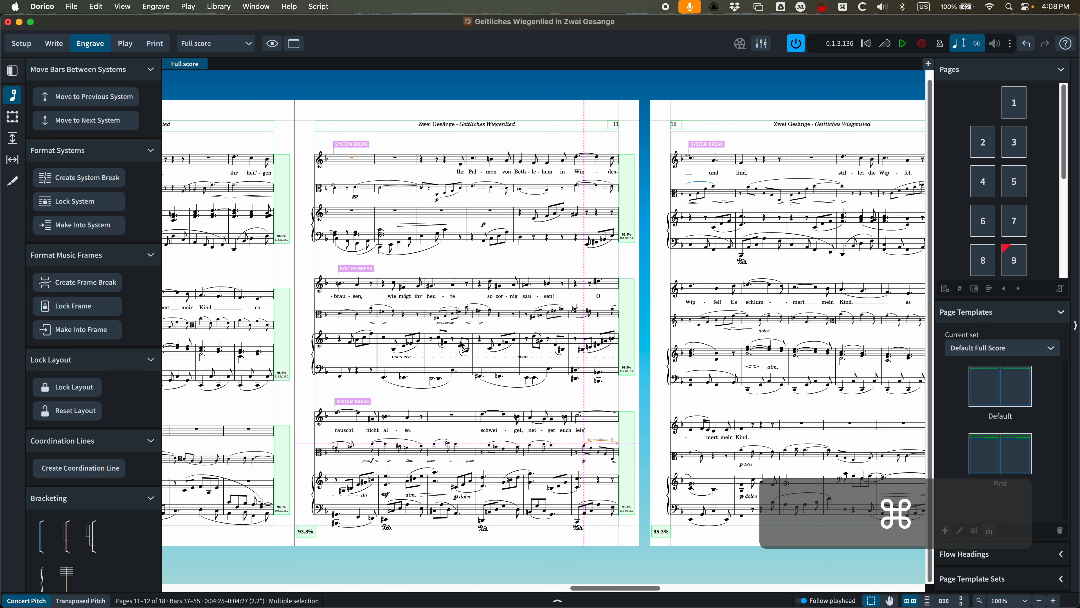
pyautogui.press('super+z')
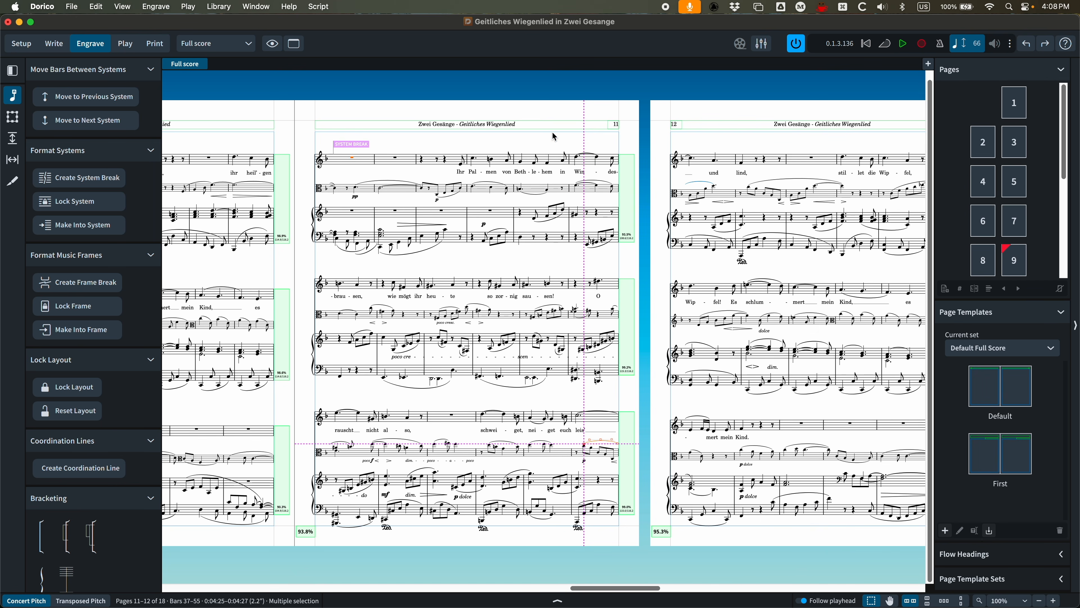
pyautogui.click(552, 144)
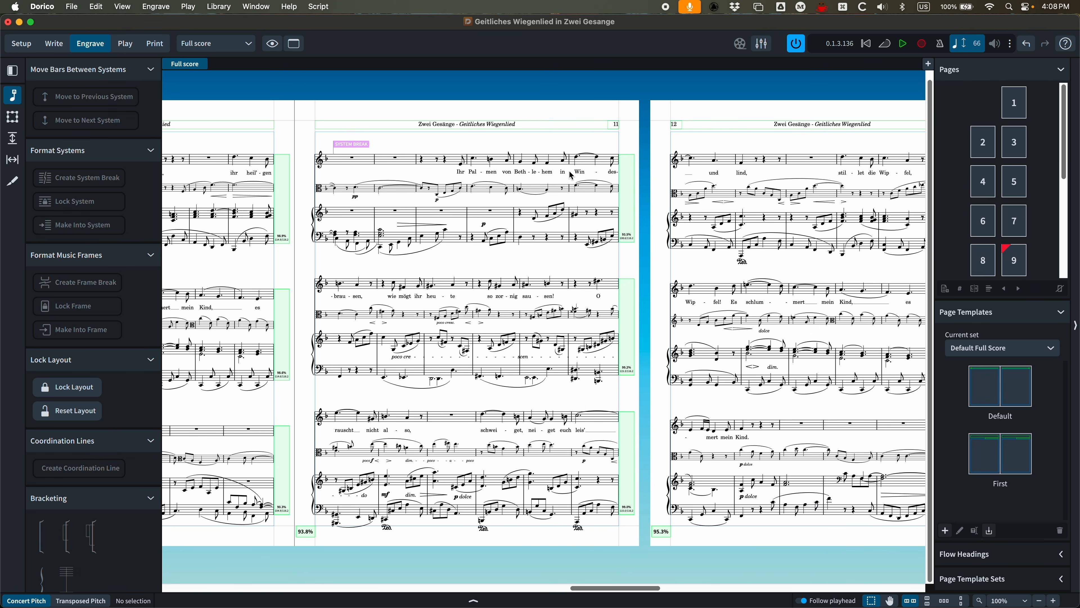
# Create a system break at bar 42, the last bar of page 11's first system.
pyautogui.click(571, 231)
pyautogui.hotkey('shift', 's')
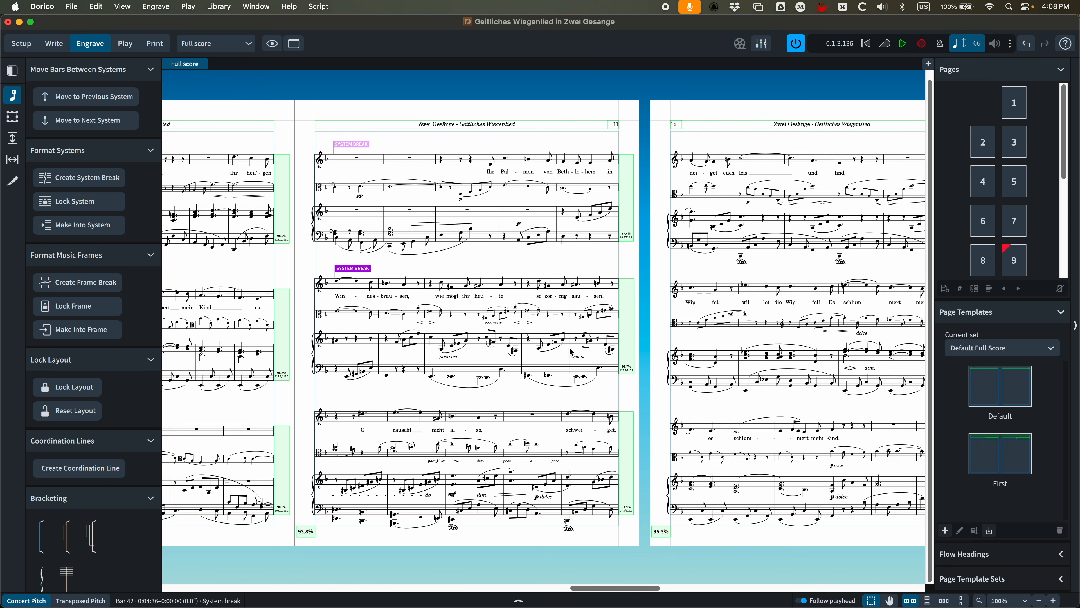
# Switch to Finale beside the score and delete the third system on page 1 using the Page Layout tool.
pyautogui.hotkey('ctrl', 'alt', 'Right')
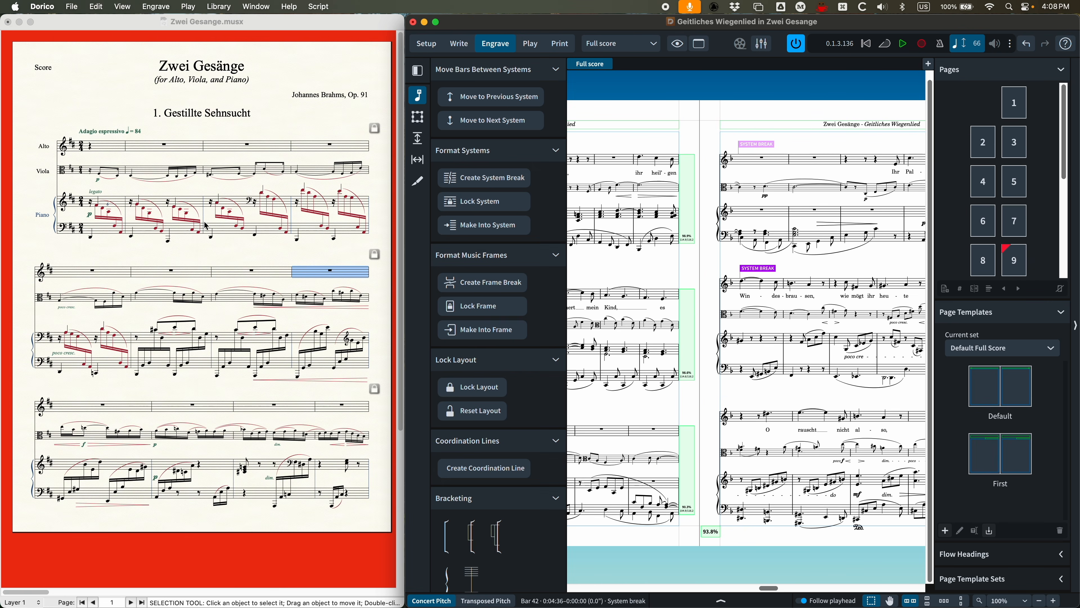
pyautogui.click(186, 494)
pyautogui.click(191, 576)
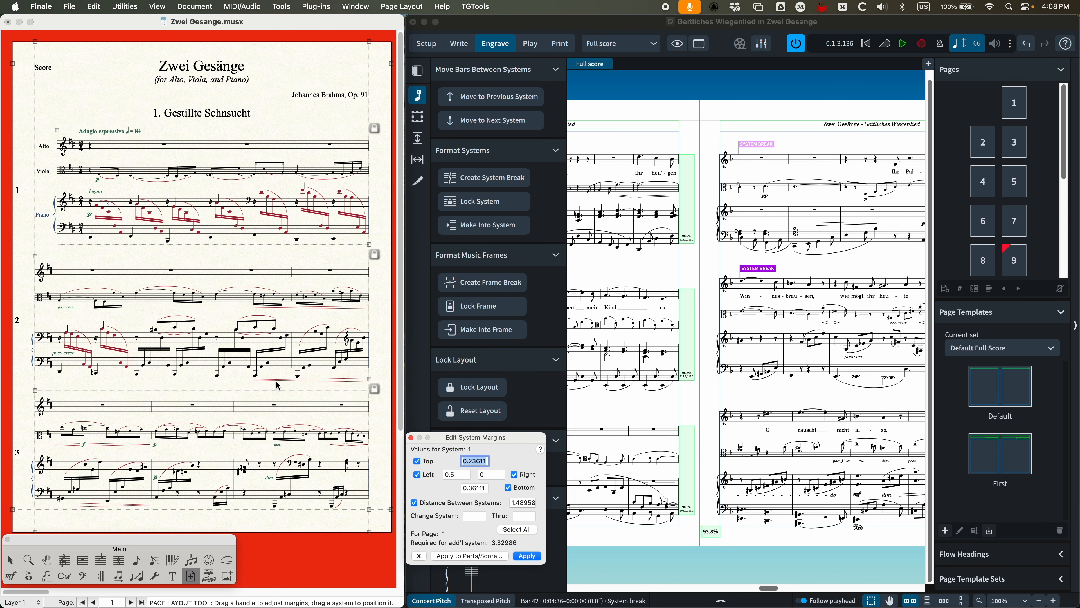
pyautogui.rightClick(235, 408)
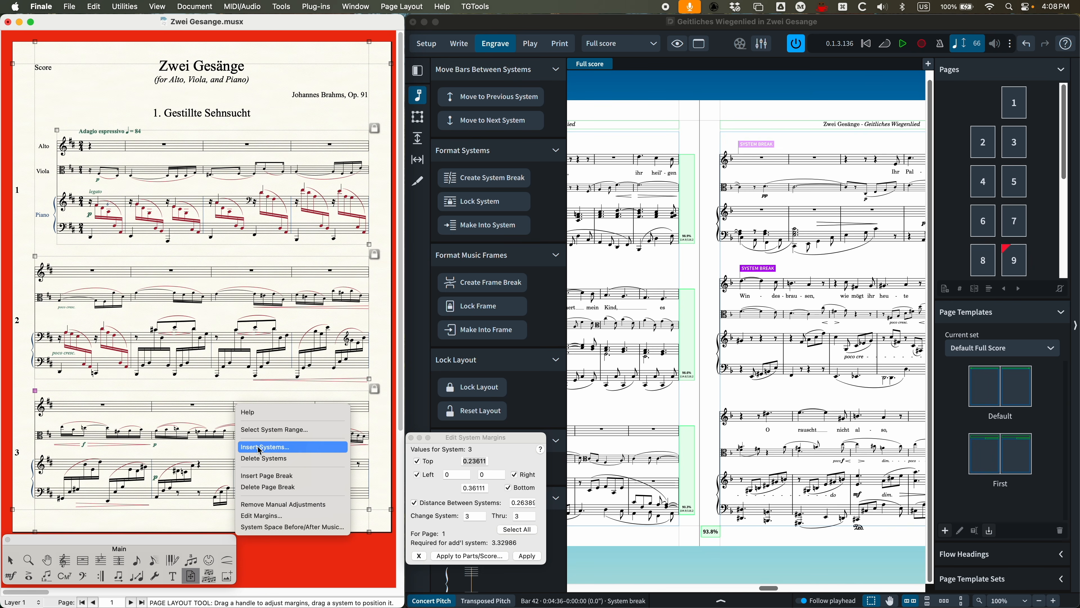
pyautogui.click(263, 459)
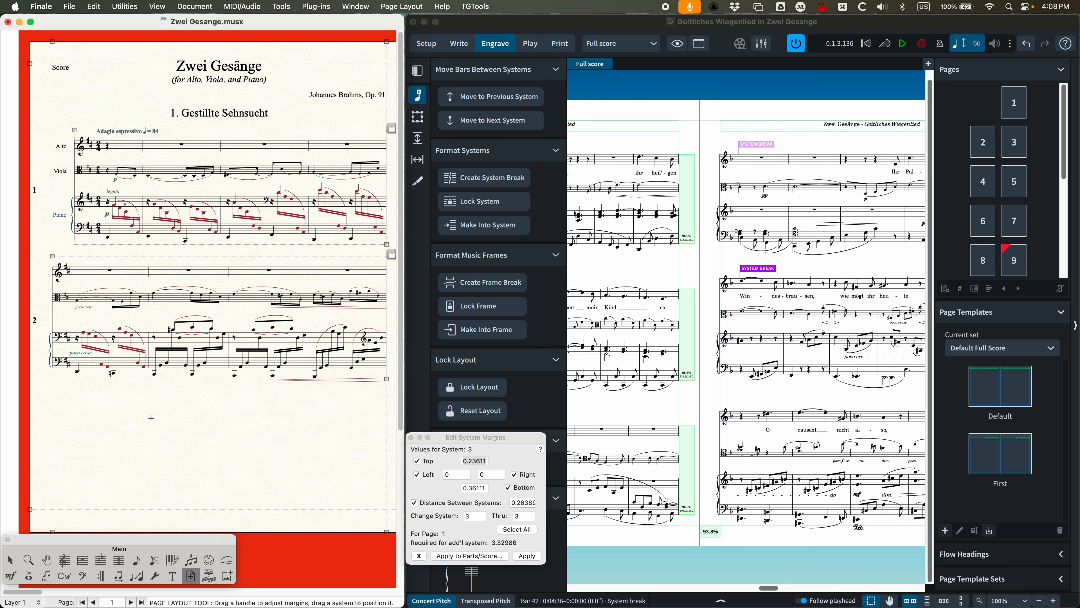
pyautogui.hscroll(10, 151, 418)
pyautogui.hscroll(-10, 167, 278)
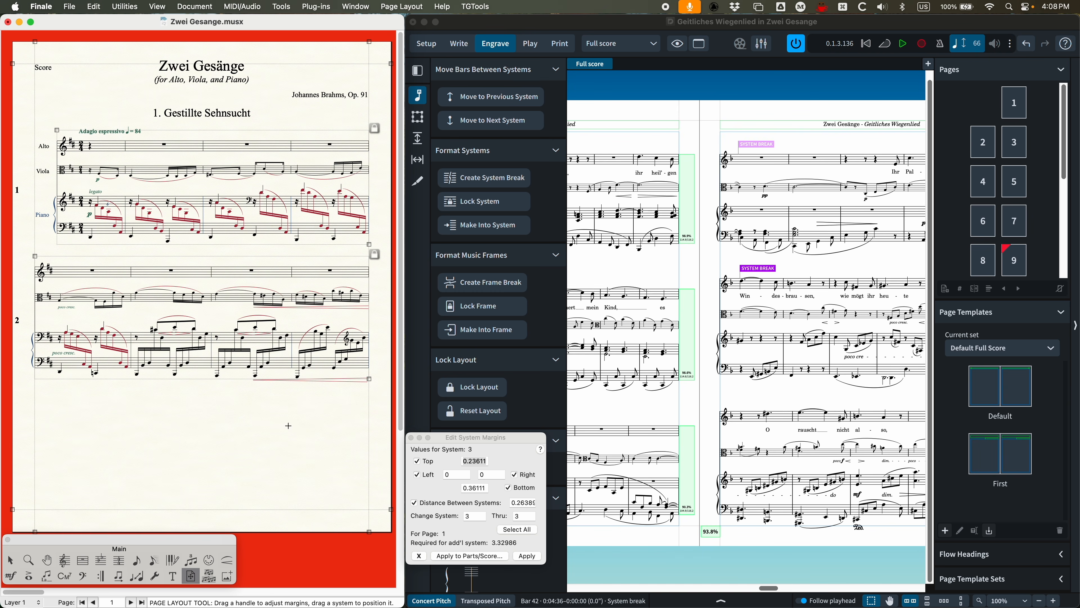
# Switch back to Dorico, enlarge its window and inspect the system break signposts on page 11 up close.
pyautogui.click(619, 22)
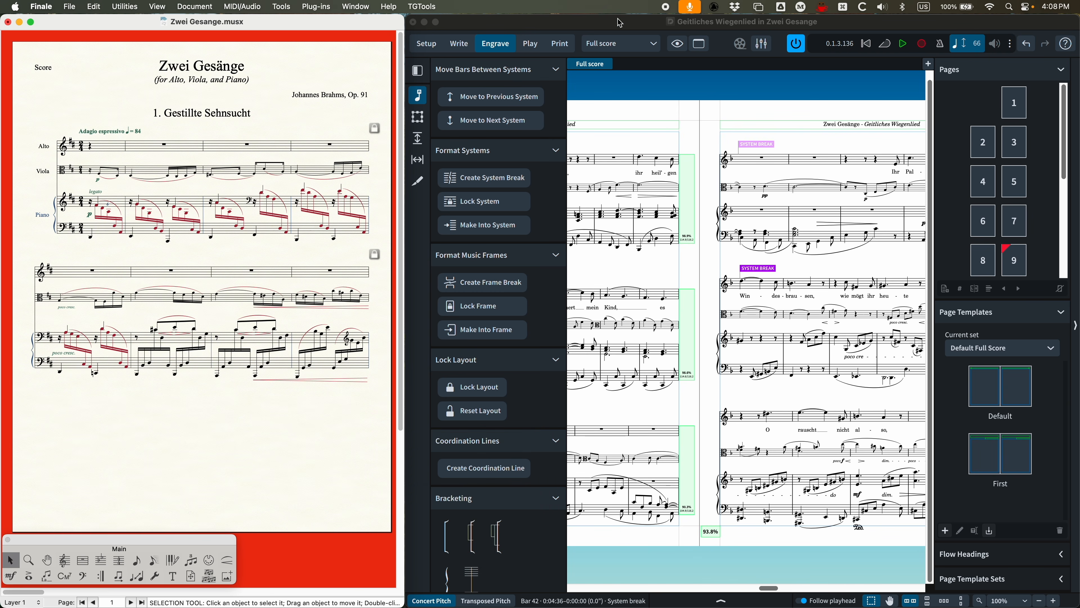
pyautogui.doubleClick(600, 25)
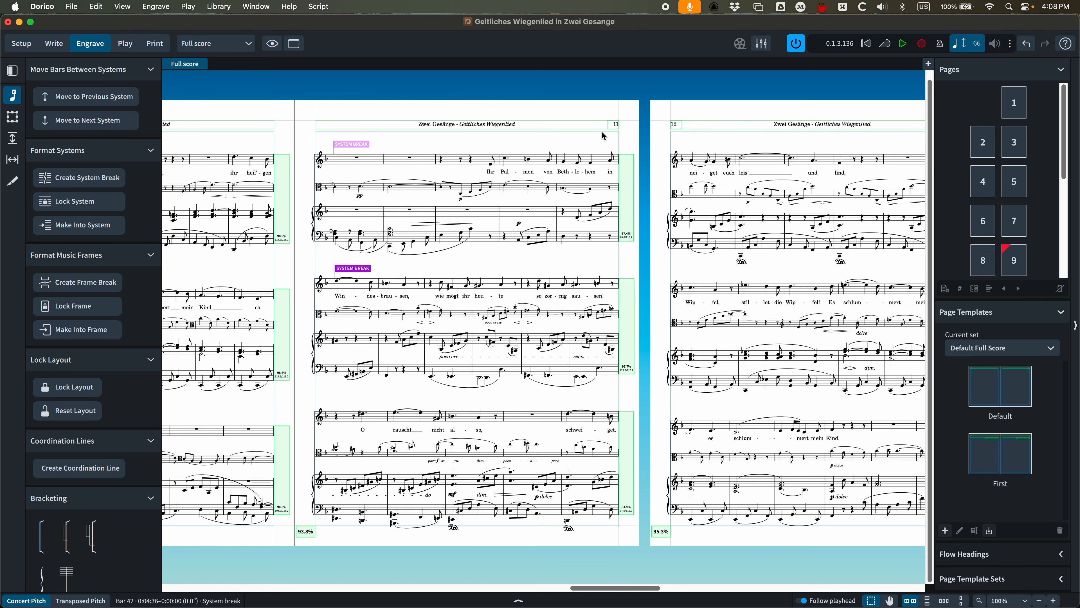
pyautogui.press('super+equal')
pyautogui.press('super+equal')
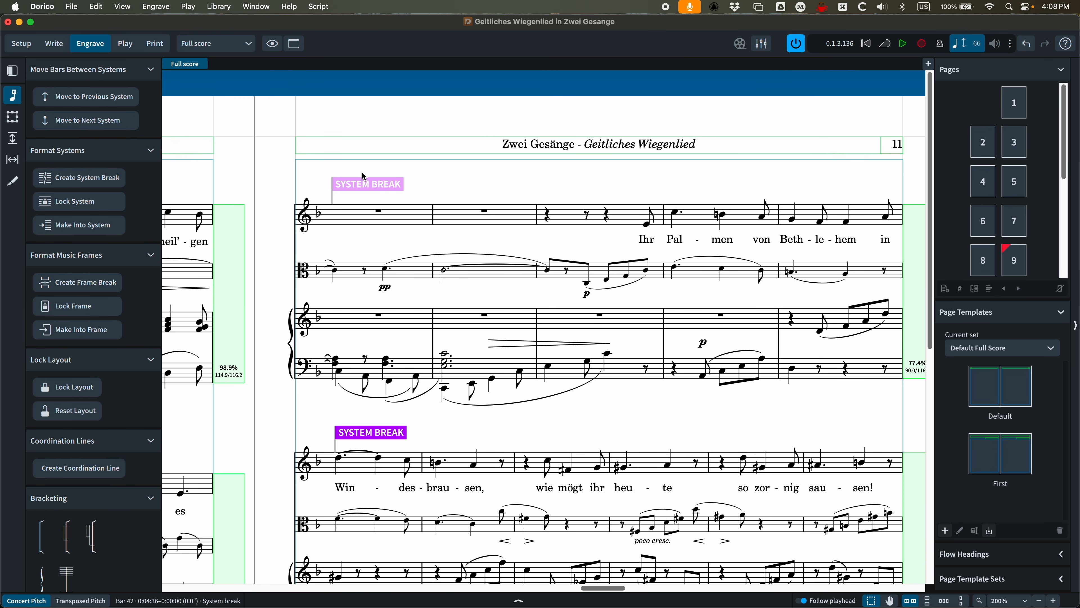
pyautogui.press('super+minus')
pyautogui.press('super+minus')
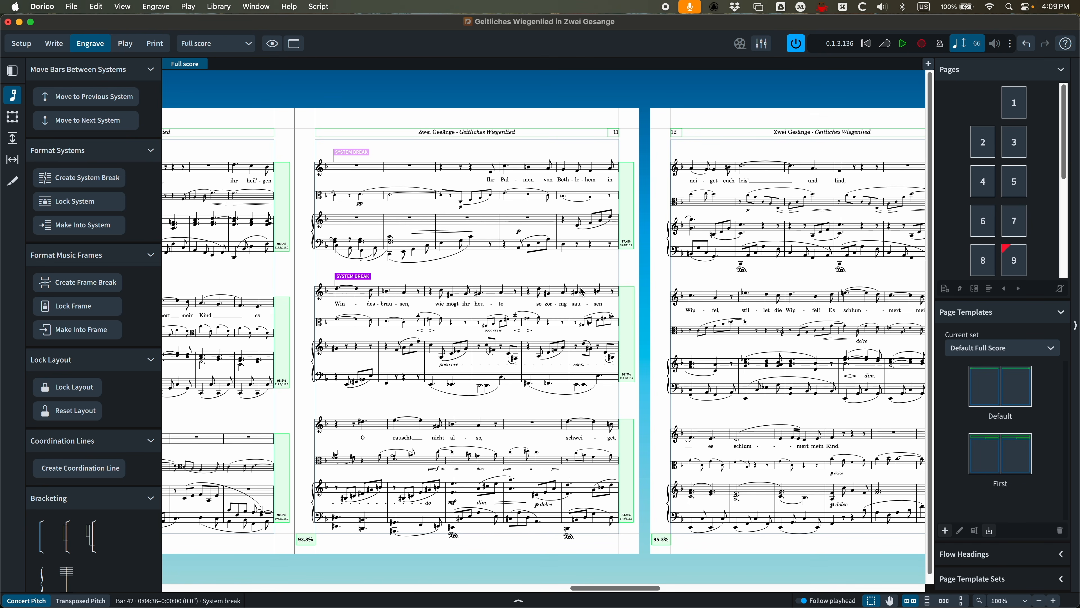
# Create a frame break at bar 47 in page 11's second system and delete it again.
pyautogui.click(570, 362)
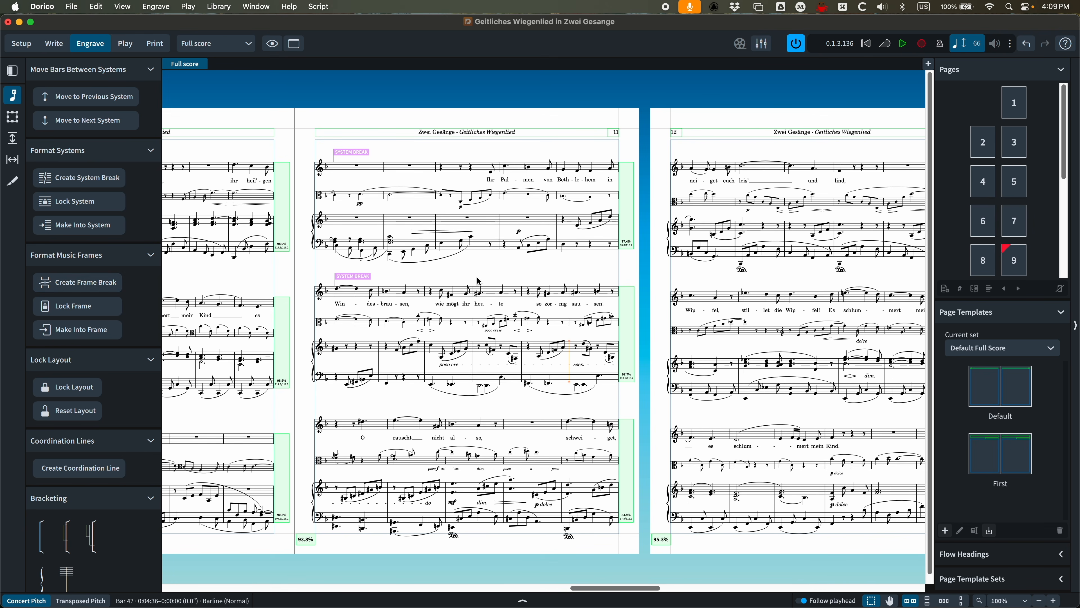
pyautogui.hotkey('shift', 'f')
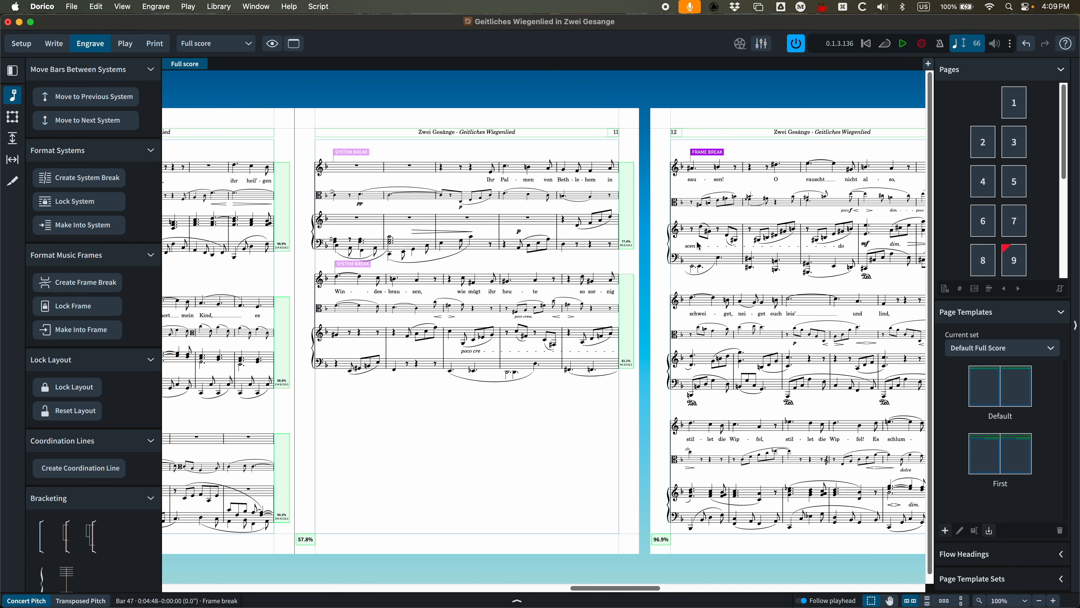
pyautogui.hscroll(5, 612, 154)
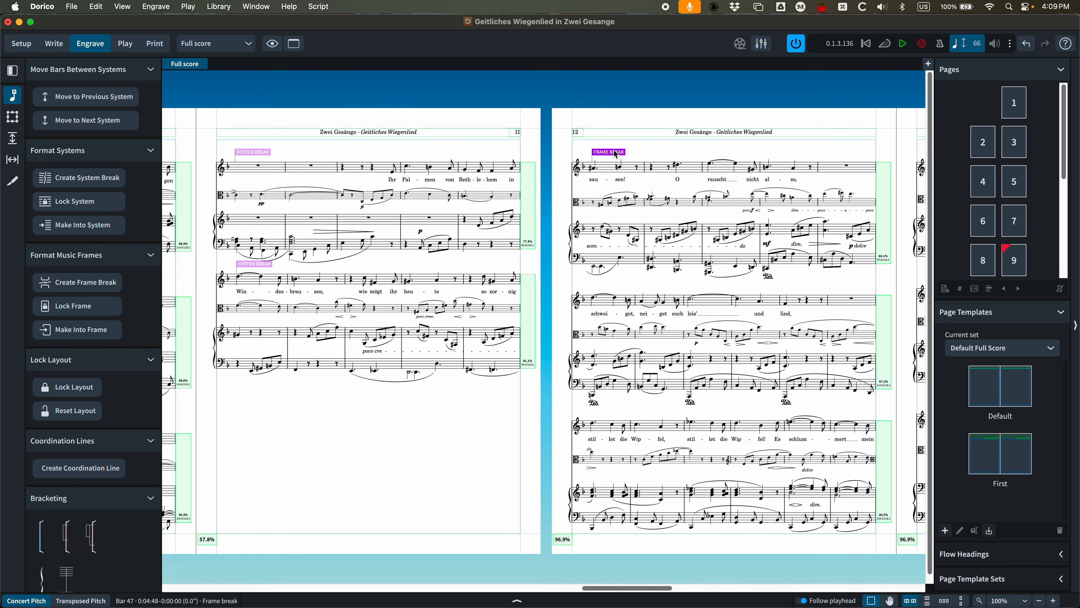
pyautogui.press('BackSpace')
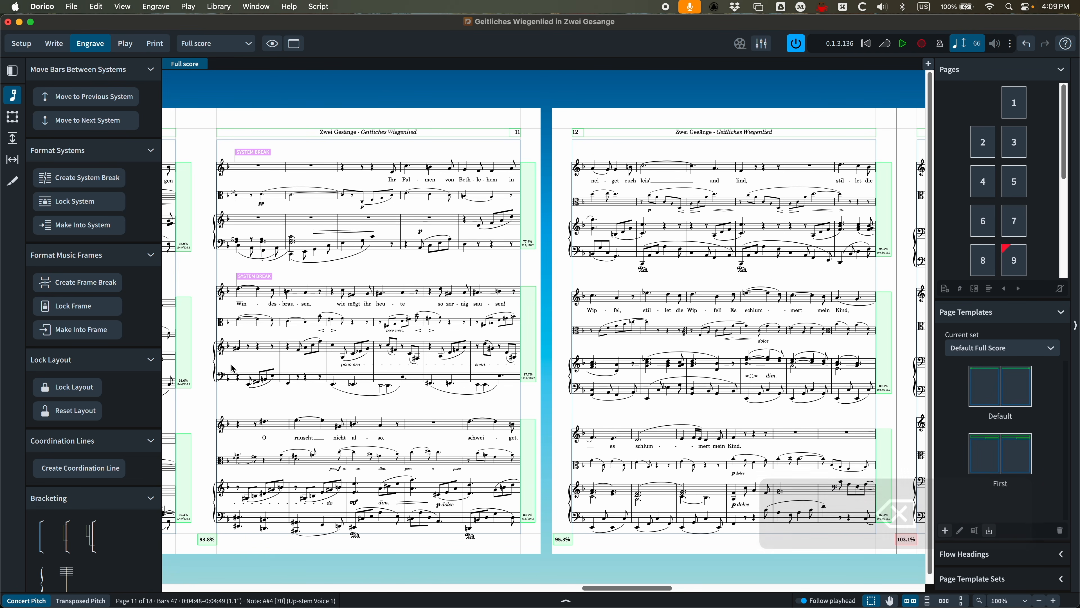
# Lock the layout of the entire full score, reviewing its breaks on pages 12 to 14, and undo the lock.
pyautogui.hscroll(-3, 297, 294)
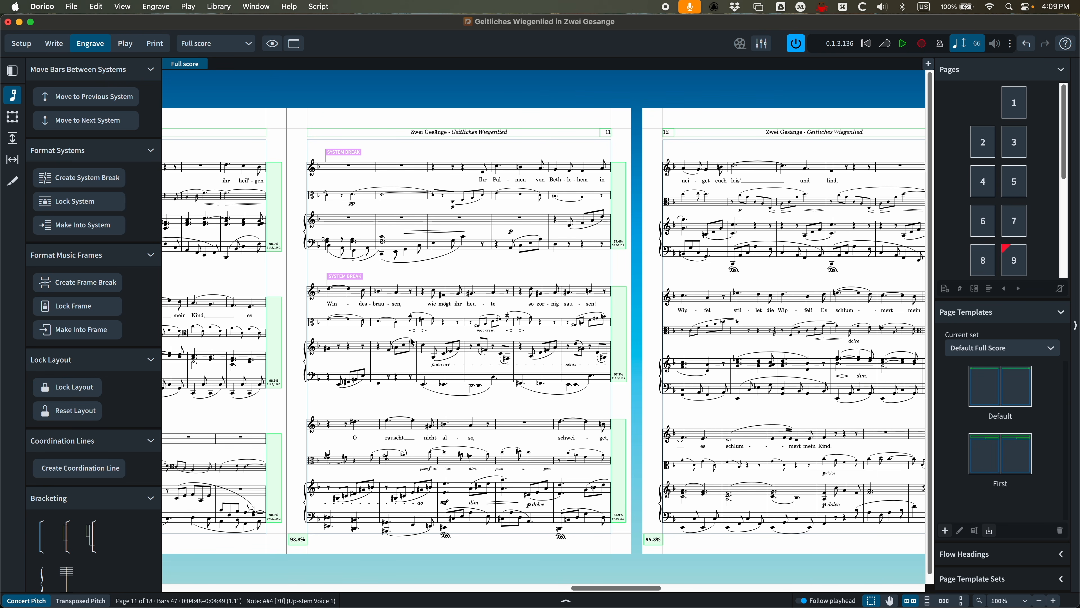
pyautogui.hscroll(5, 408, 343)
pyautogui.hscroll(15, 408, 343)
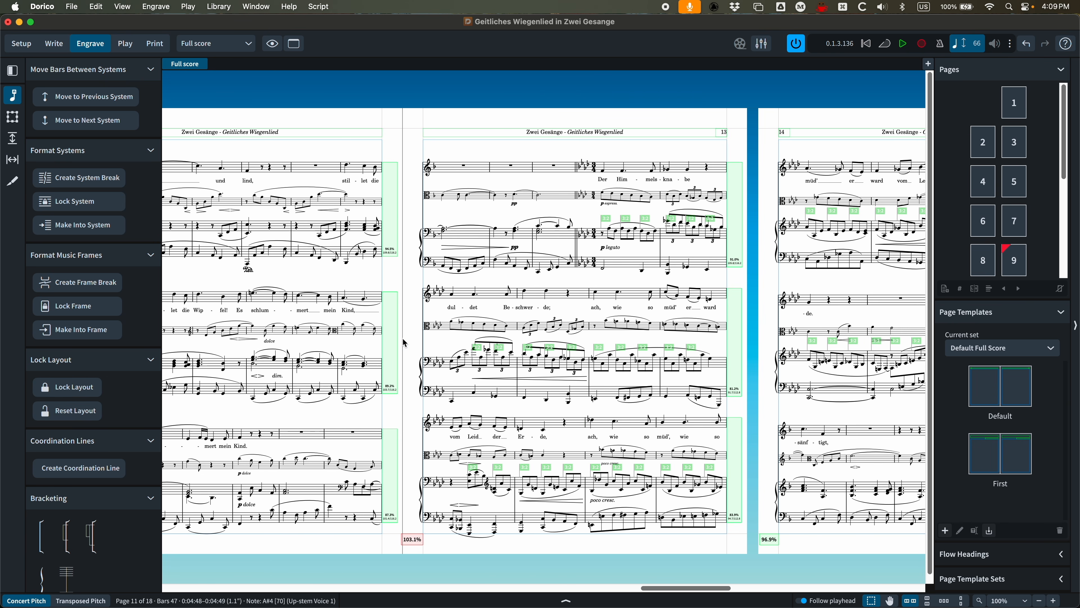
pyautogui.hscroll(-3, 405, 343)
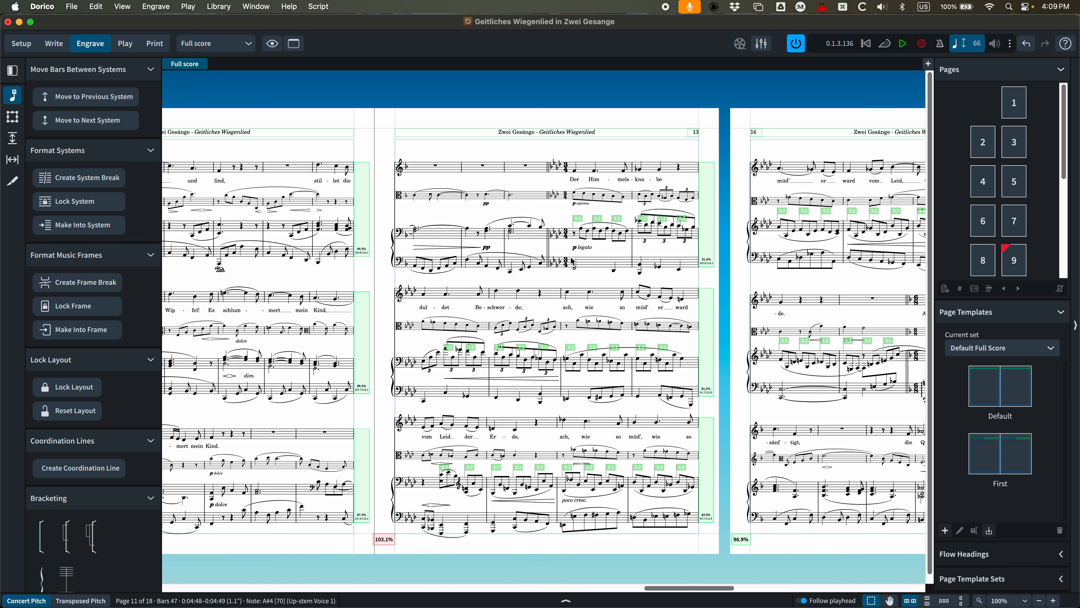
pyautogui.hscroll(-14, 573, 262)
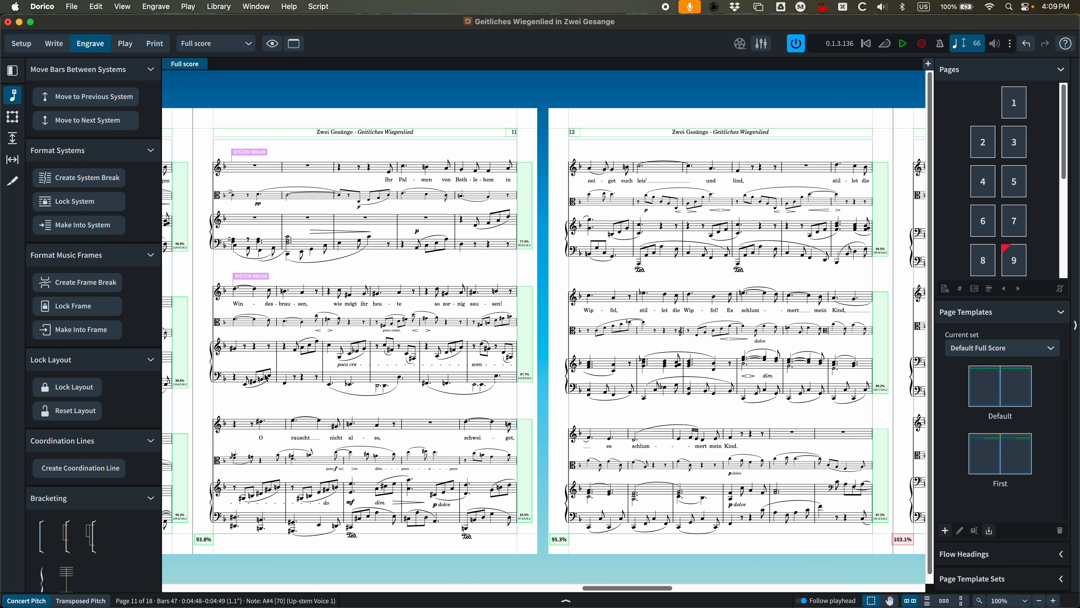
pyautogui.hscroll(12, 402, 401)
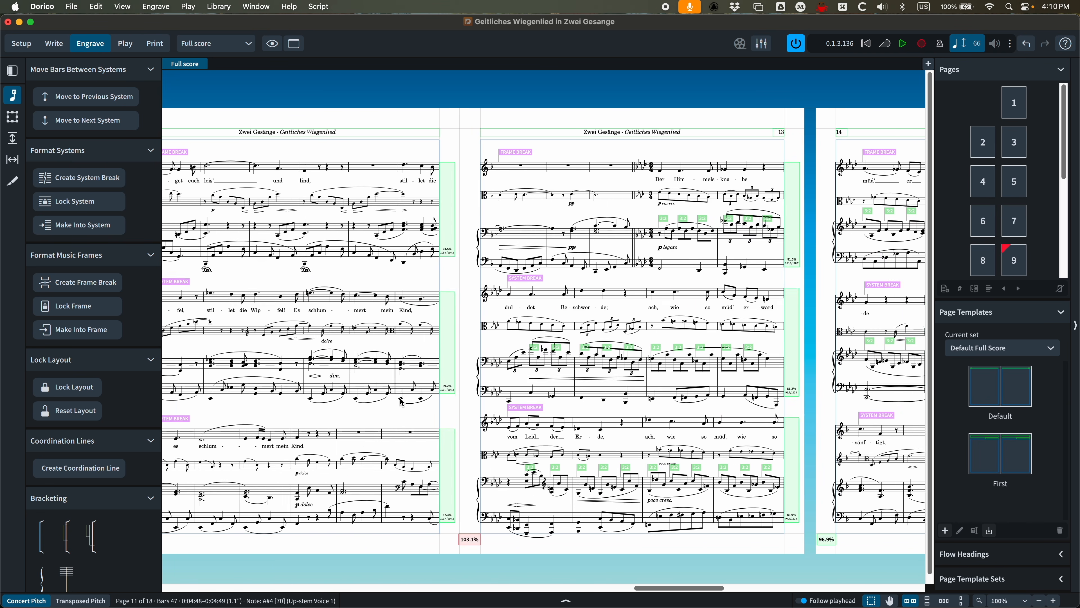
pyautogui.hscroll(15, 402, 402)
pyautogui.hscroll(-8, 419, 300)
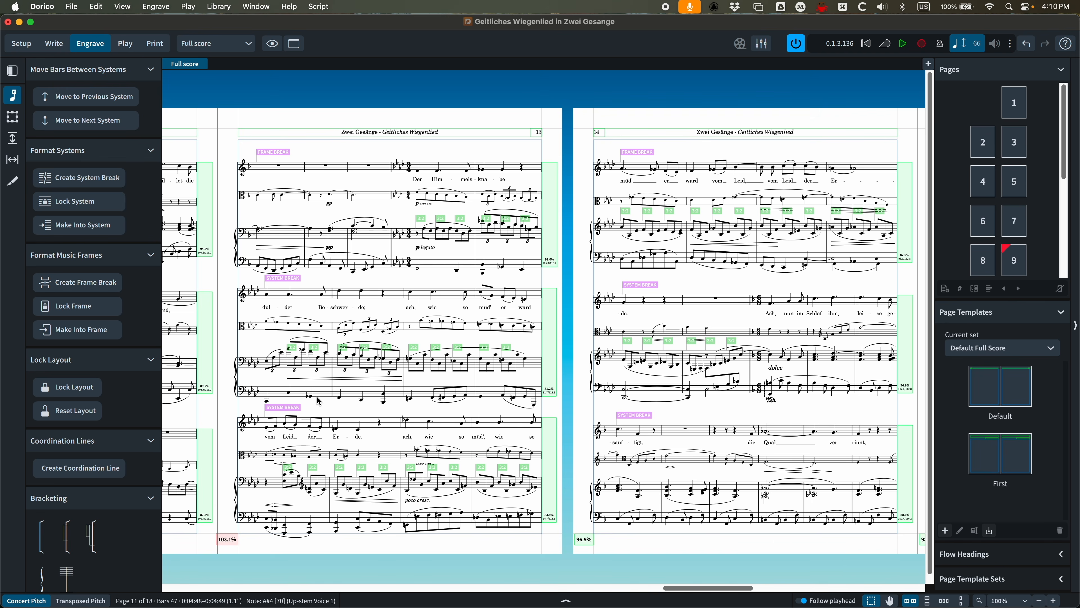
pyautogui.press('super+z')
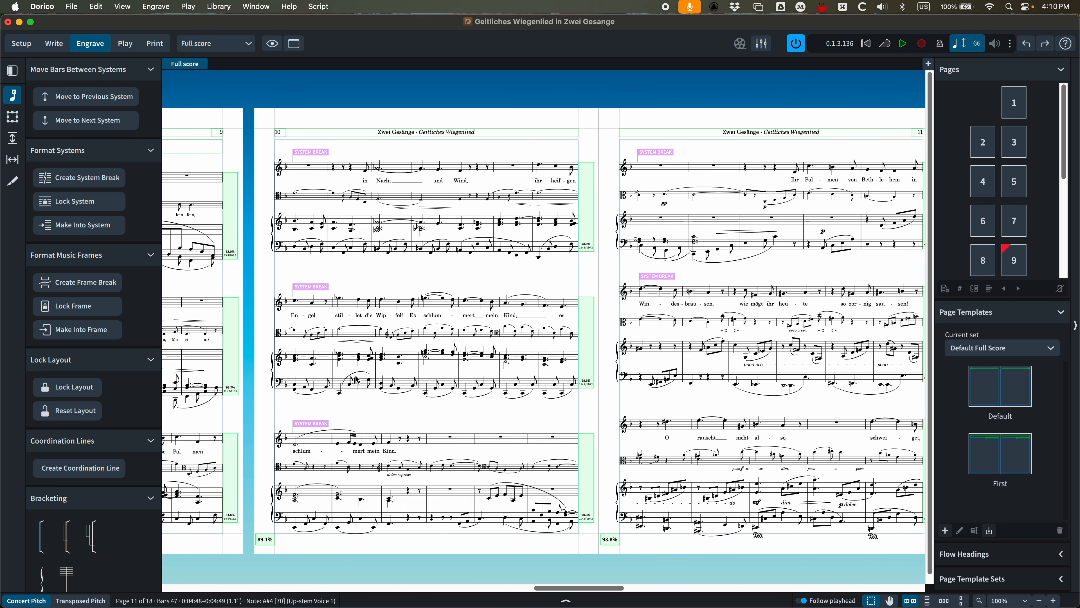
# Reset the layout of the entire full score, go to page 1 and undo the reset.
pyautogui.click(63, 413)
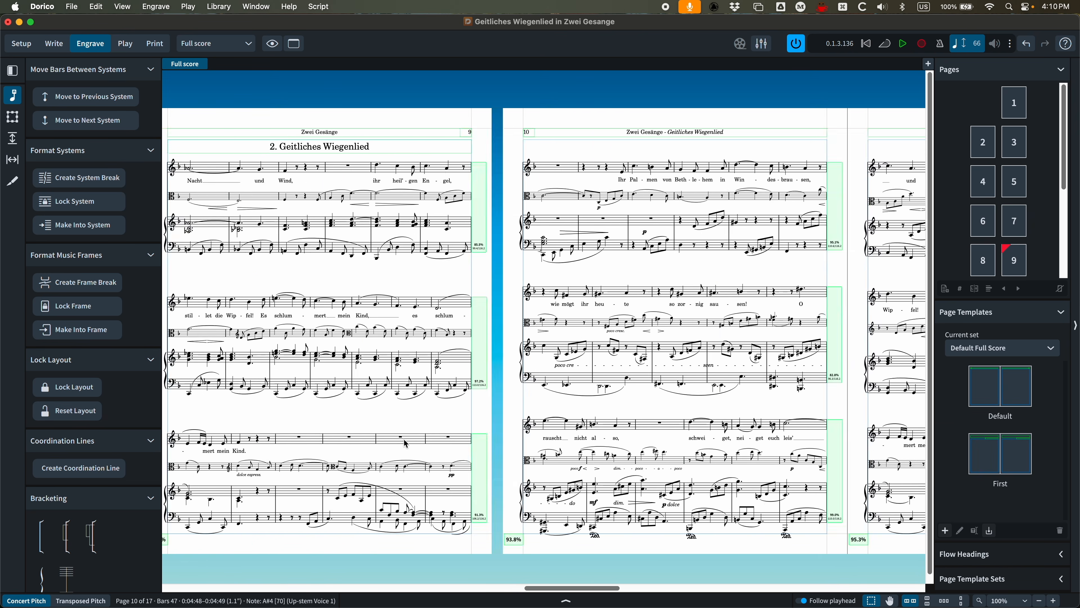
pyautogui.moveTo(577, 586); pyautogui.dragTo(170, 590)
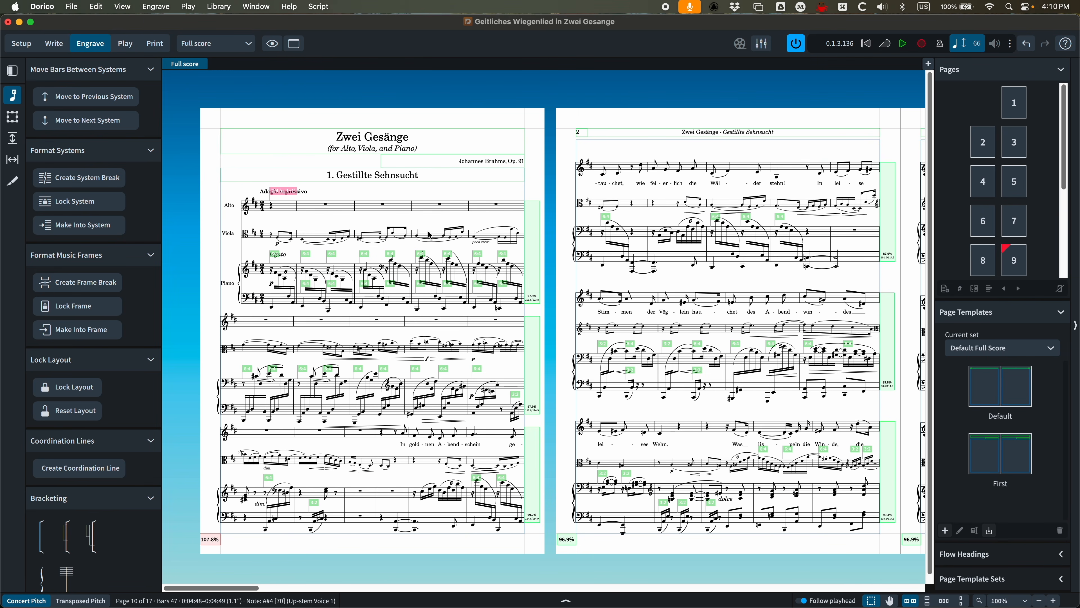
pyautogui.press('super+z')
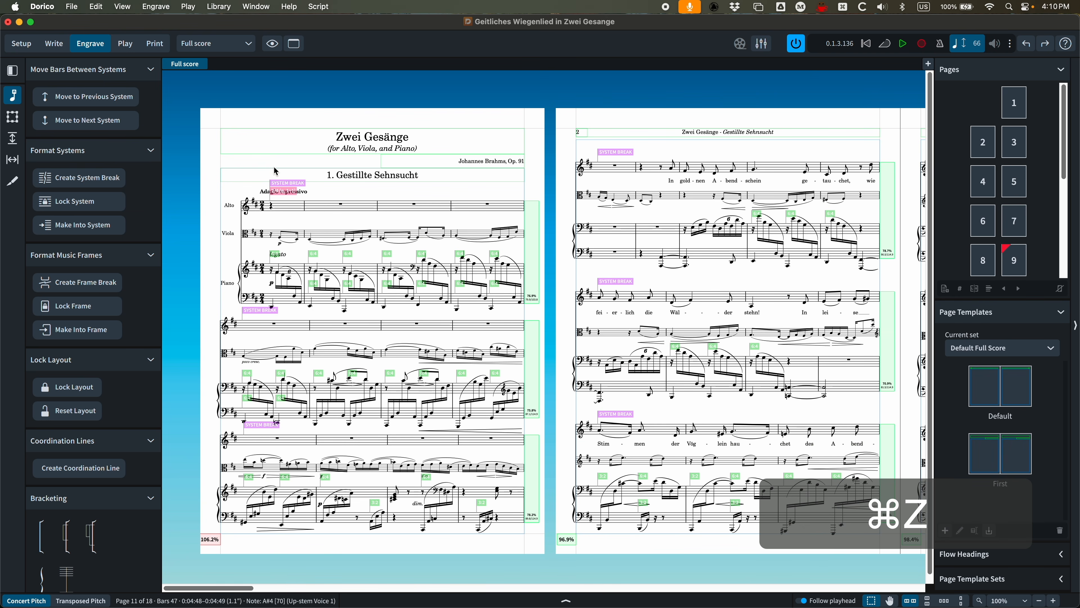
# Select the system break at the start of Gestillte Sehnsucht, extend the selection to all system breaks, and delete them.
pyautogui.click(275, 158)
pyautogui.click(305, 187)
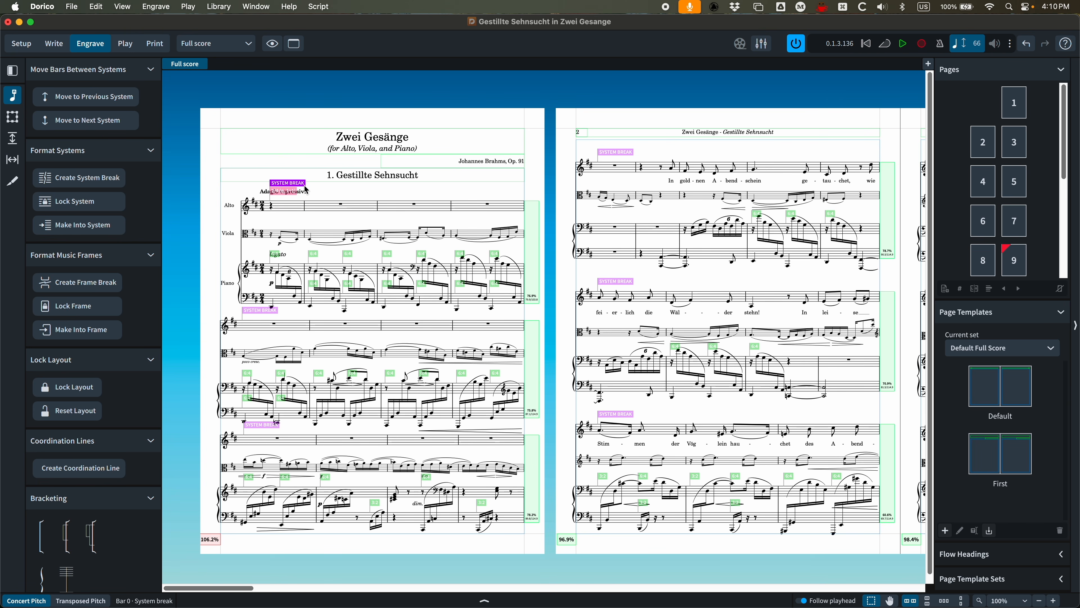
pyautogui.press('super+shift+a')
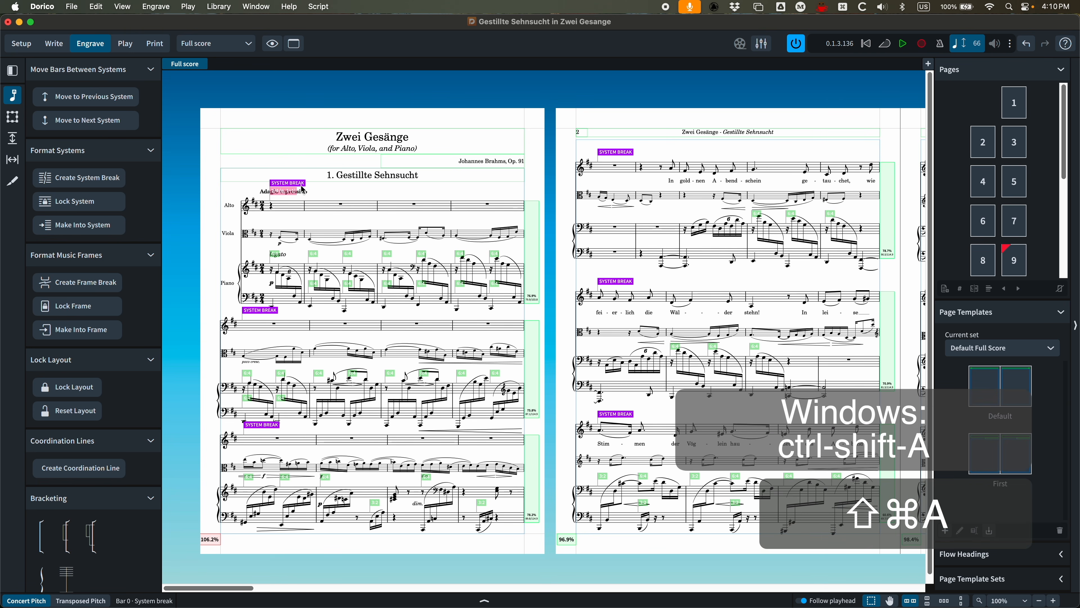
pyautogui.hscroll(10, 477, 310)
pyautogui.hscroll(-10, 476, 310)
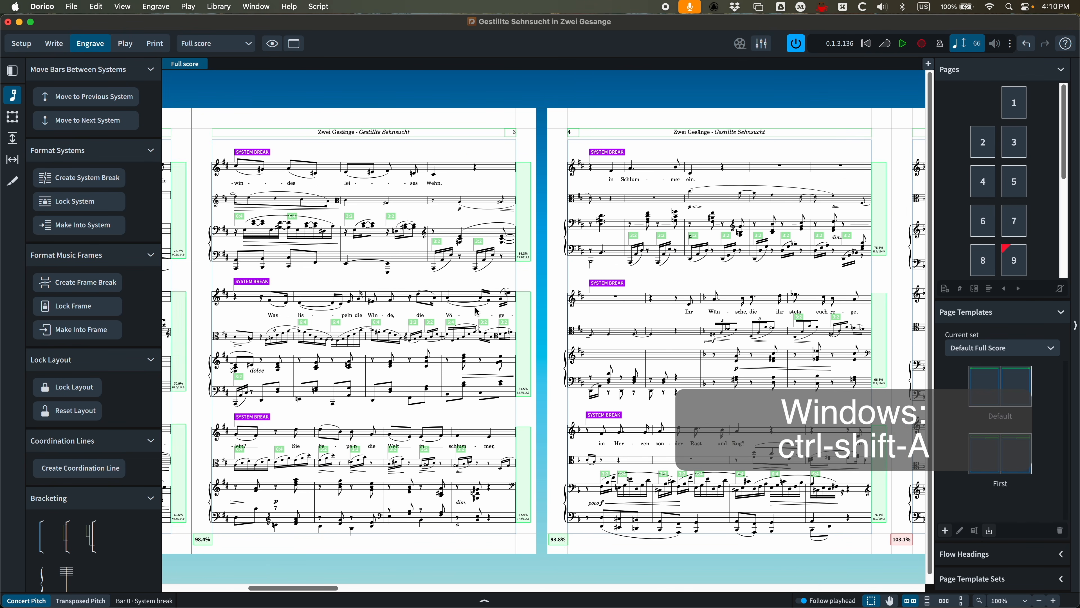
pyautogui.press('BackSpace')
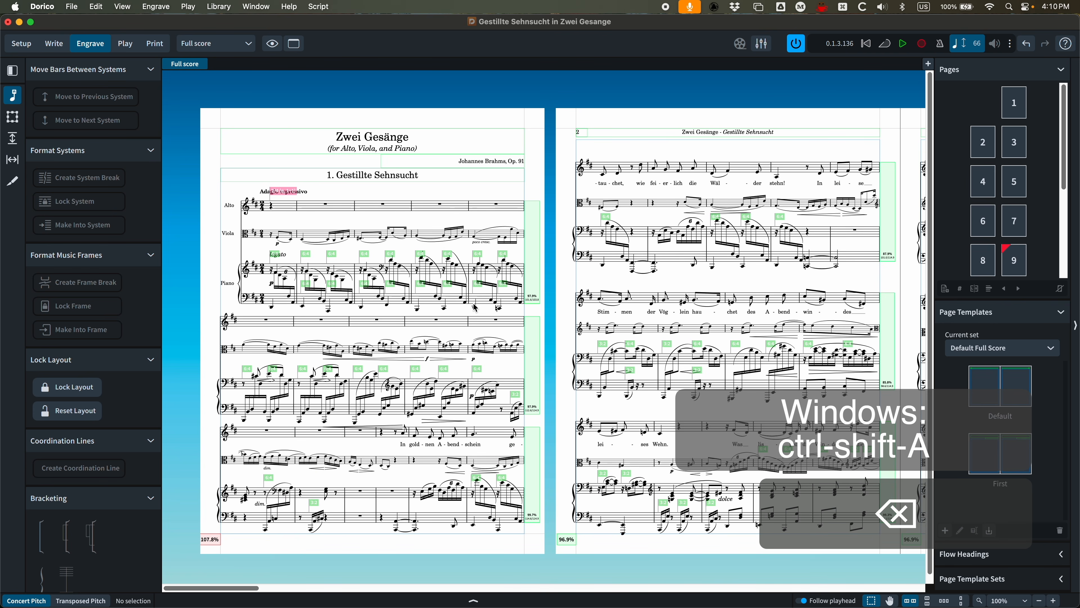
# Undo the deletion of the system breaks and clear the selection.
pyautogui.press('super+z')
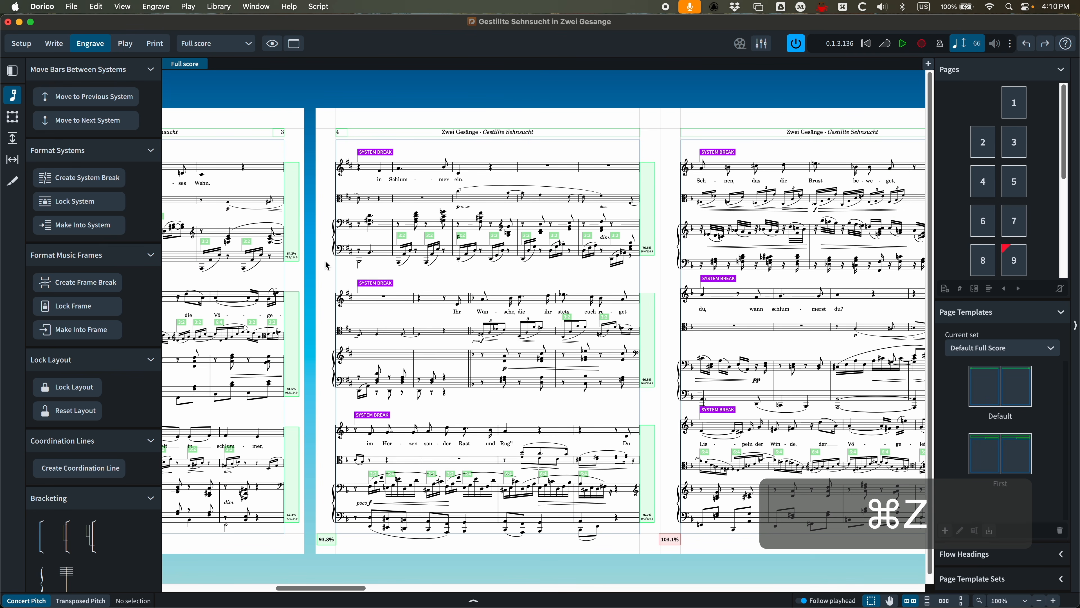
pyautogui.hscroll(-10, 365, 305)
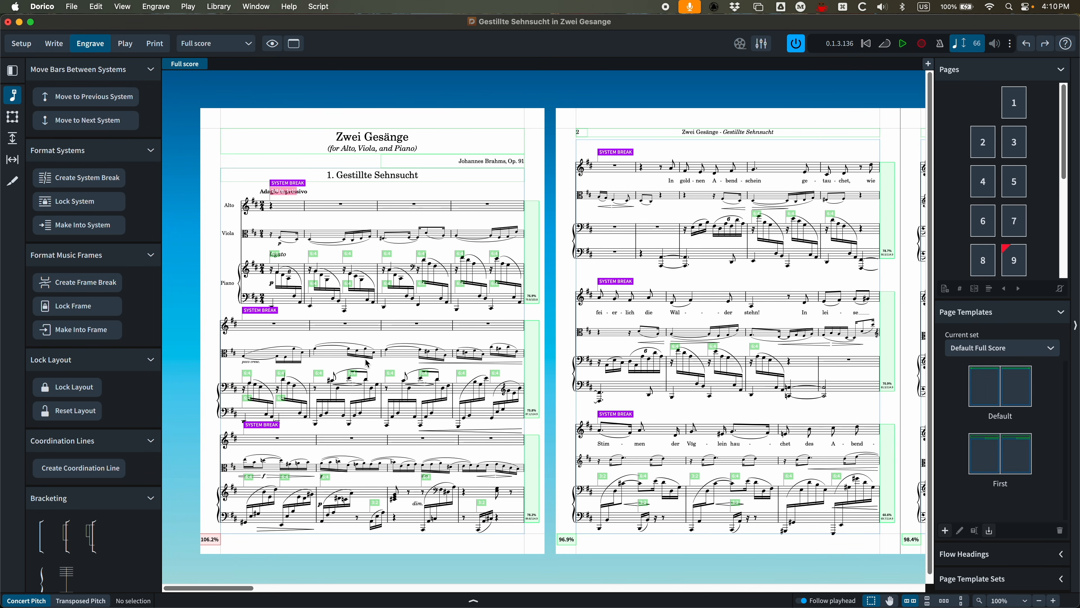
pyautogui.click(332, 193)
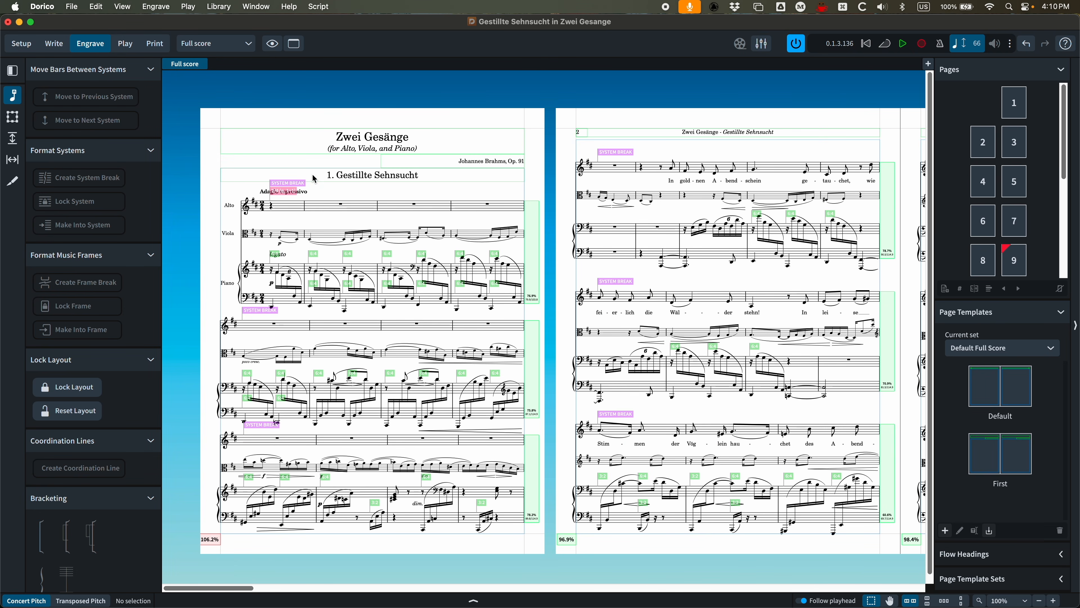
# Switch to frame editing and examine the frame order setting and frame labels of the music frames on the first pages.
pyautogui.click(16, 122)
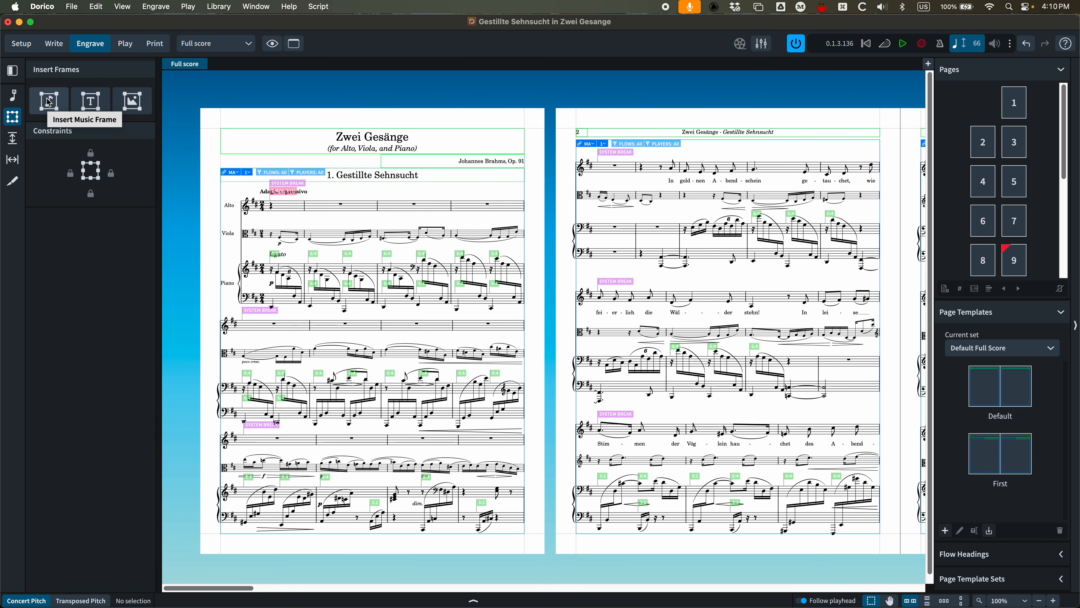
pyautogui.click(49, 102)
pyautogui.press('super+equal')
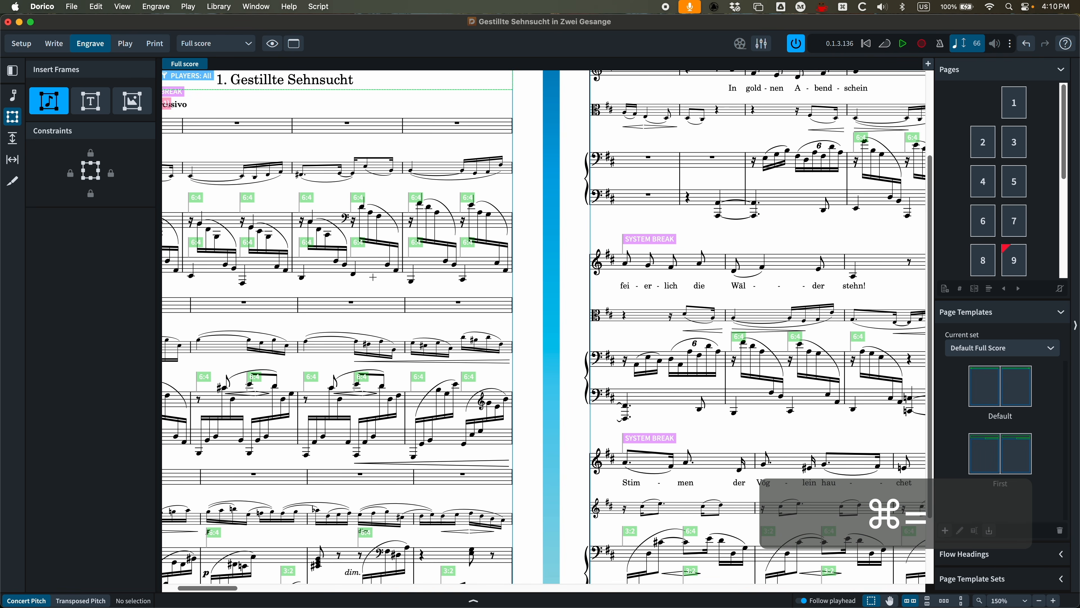
pyautogui.hscroll(-6, 385, 261)
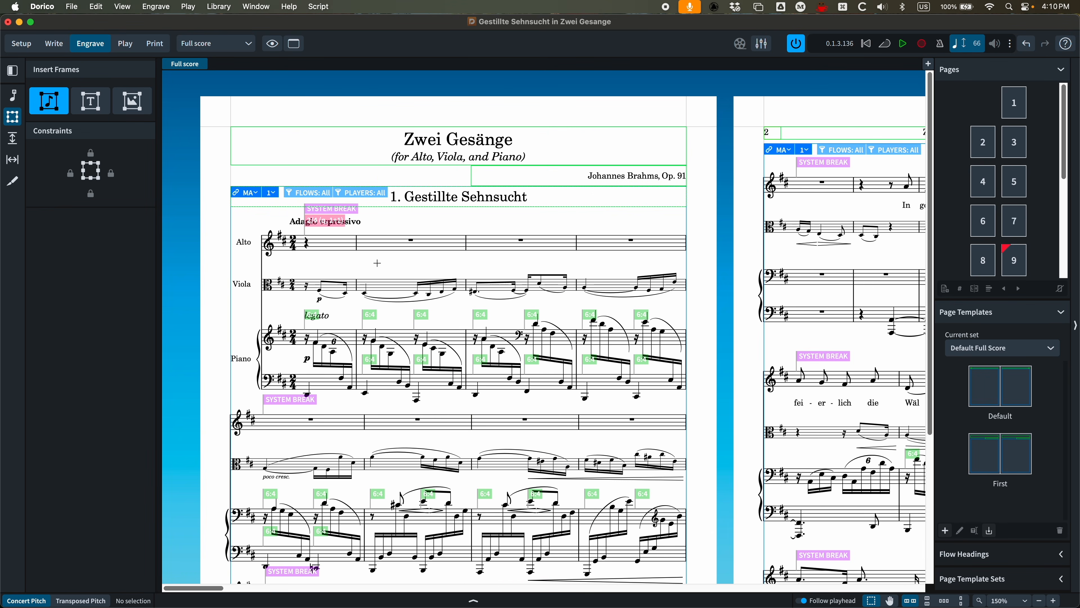
pyautogui.click(258, 197)
pyautogui.click(275, 194)
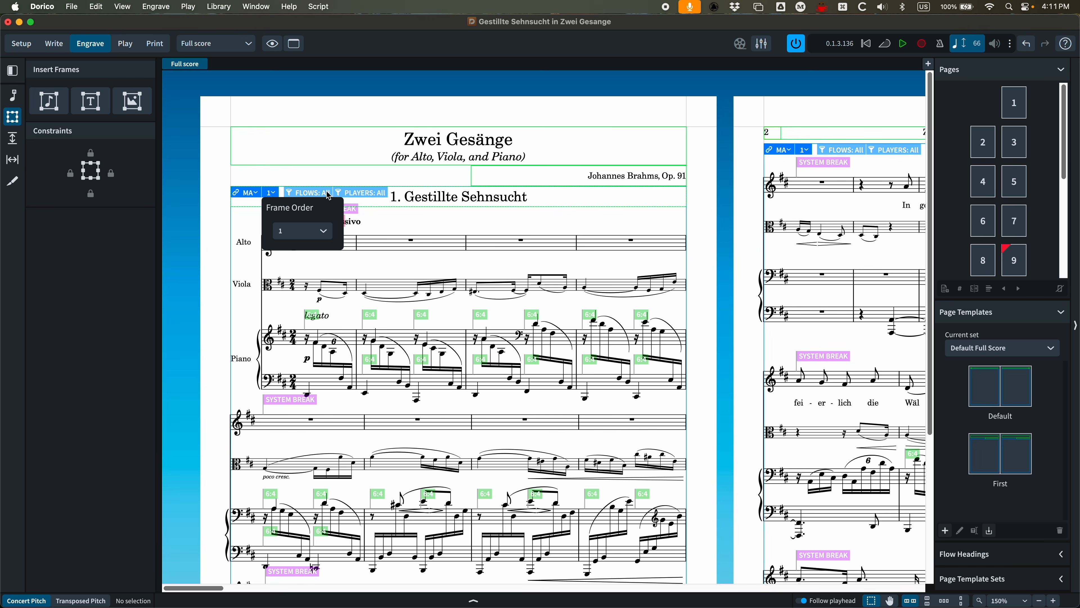
pyautogui.click(292, 177)
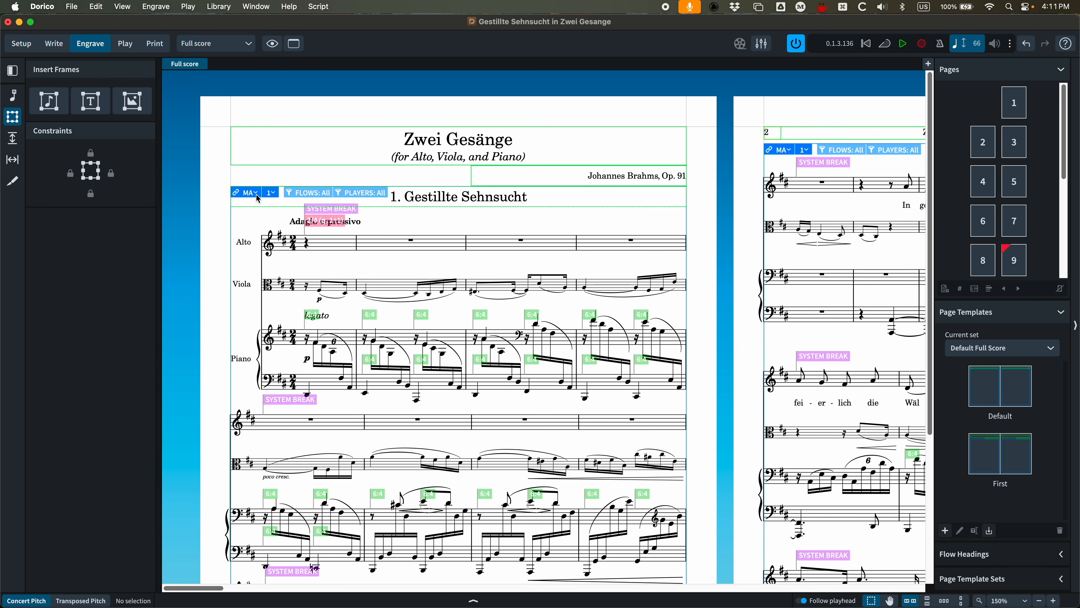
pyautogui.press('super+minus')
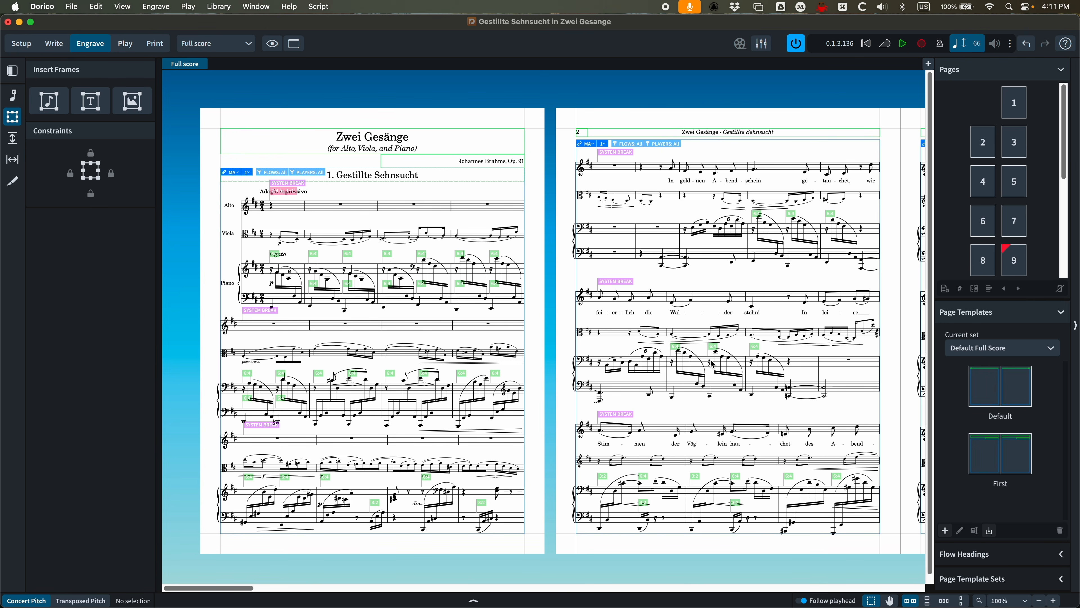
pyautogui.hscroll(10, 664, 347)
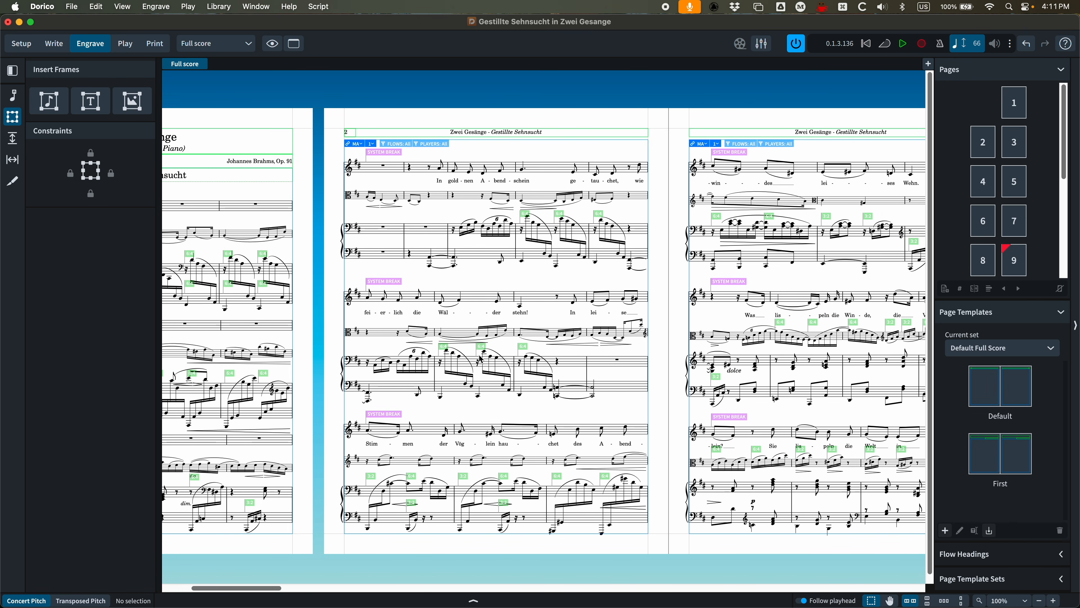
pyautogui.hscroll(-10, 629, 395)
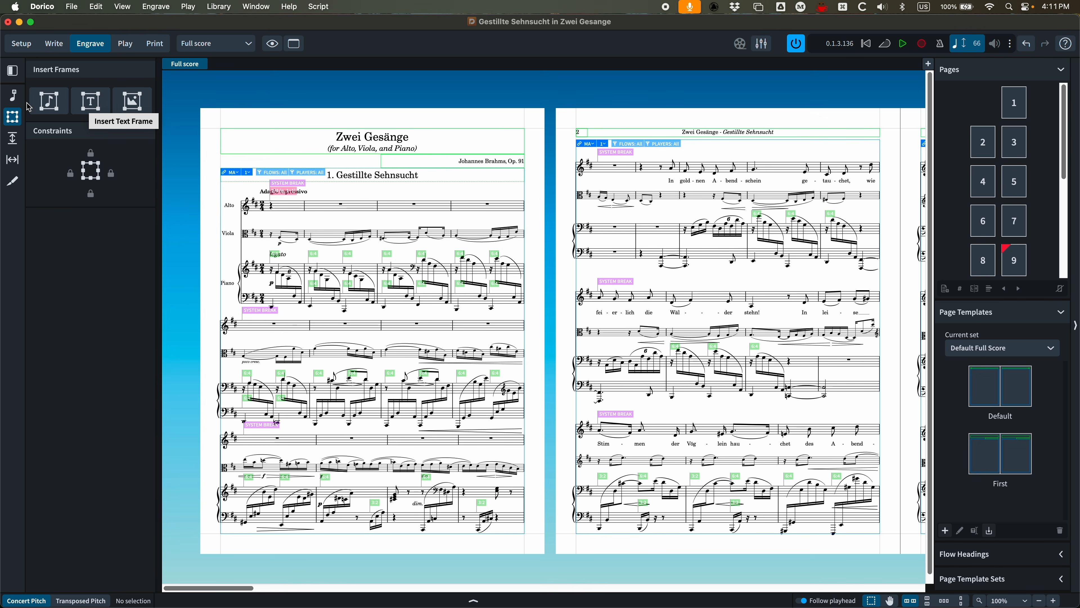
# Insert a text frame about 55 mm by 10 mm on page 1, opposite the composer credit and above the flow heading.
pyautogui.click(82, 104)
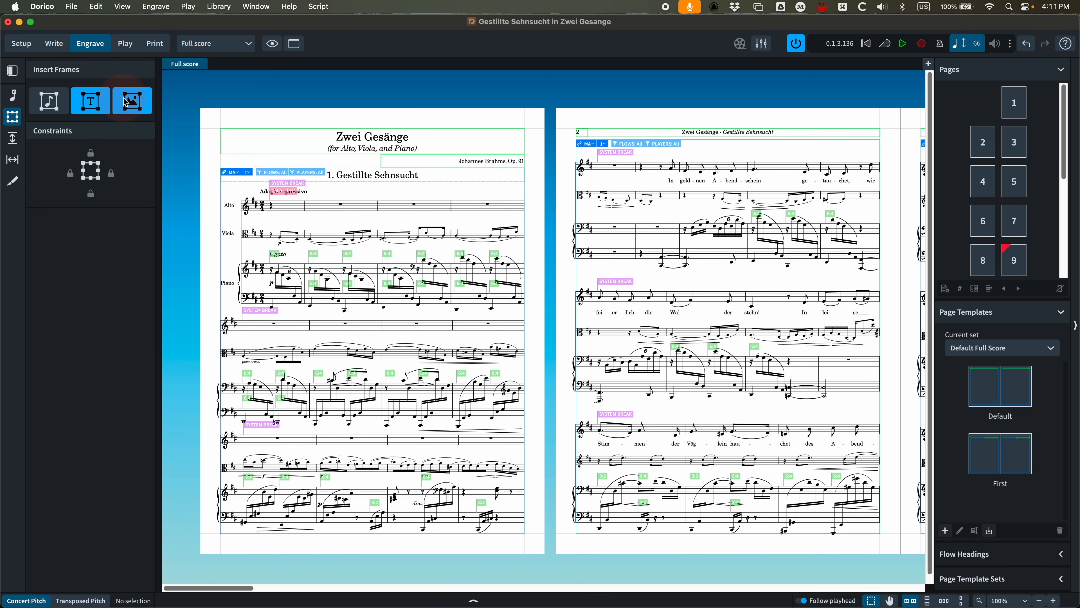
pyautogui.click(131, 103)
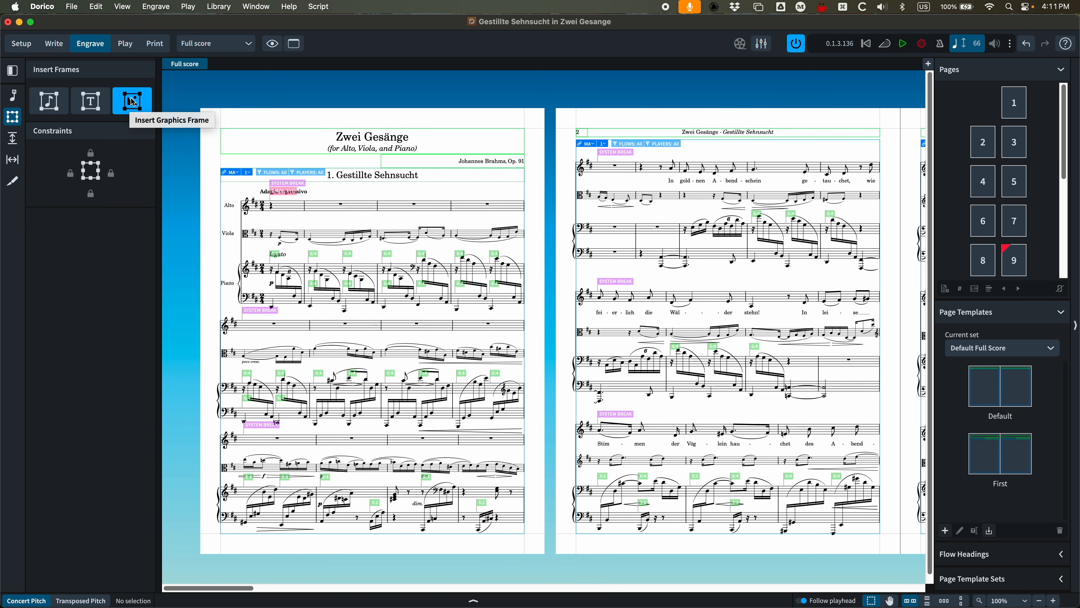
pyautogui.click(94, 105)
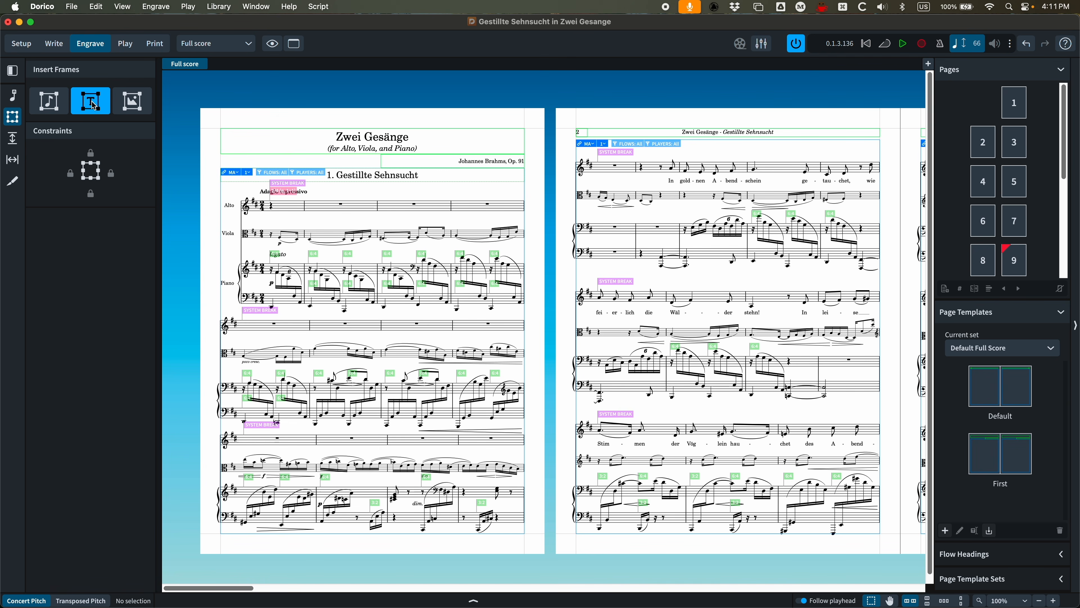
pyautogui.moveTo(222, 154); pyautogui.dragTo(309, 170)
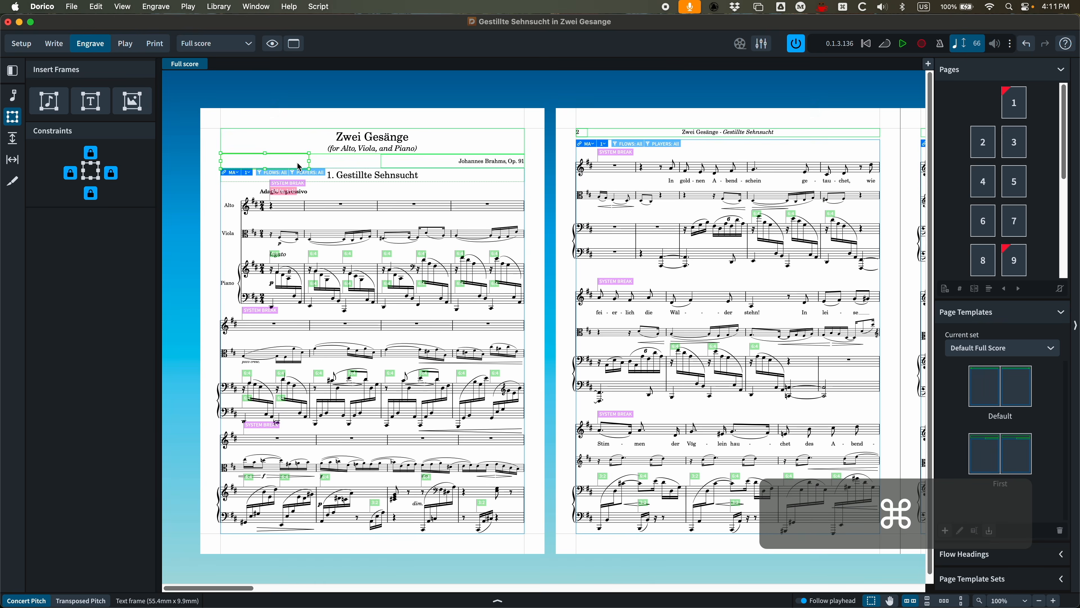
# Enter the text "Type whatever you want" in the new text frame on page 1.
pyautogui.press('super+equal')
pyautogui.press('super+equal')
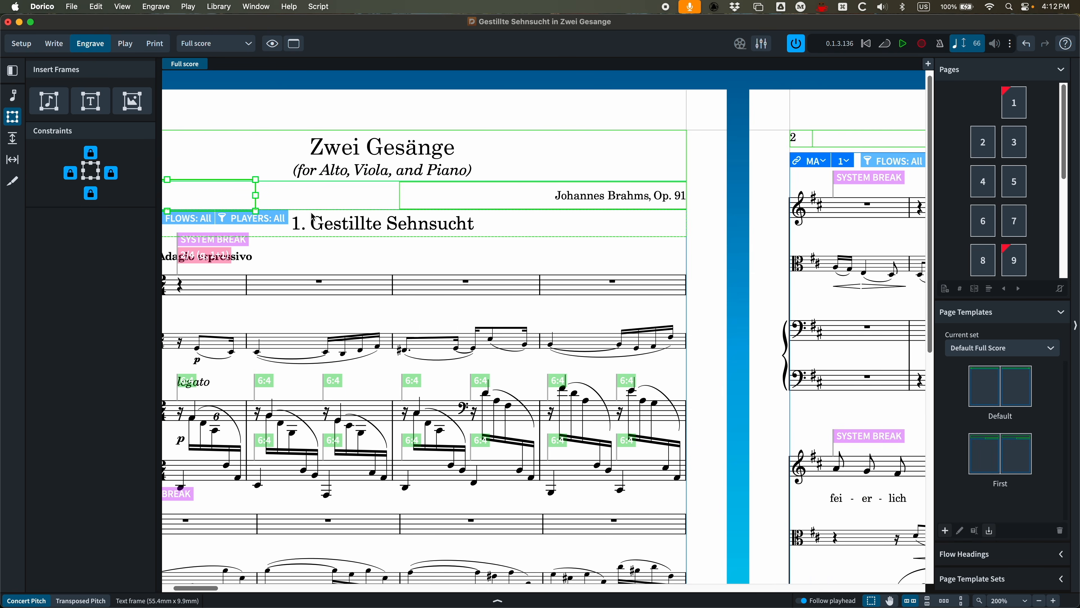
pyautogui.doubleClick(314, 195)
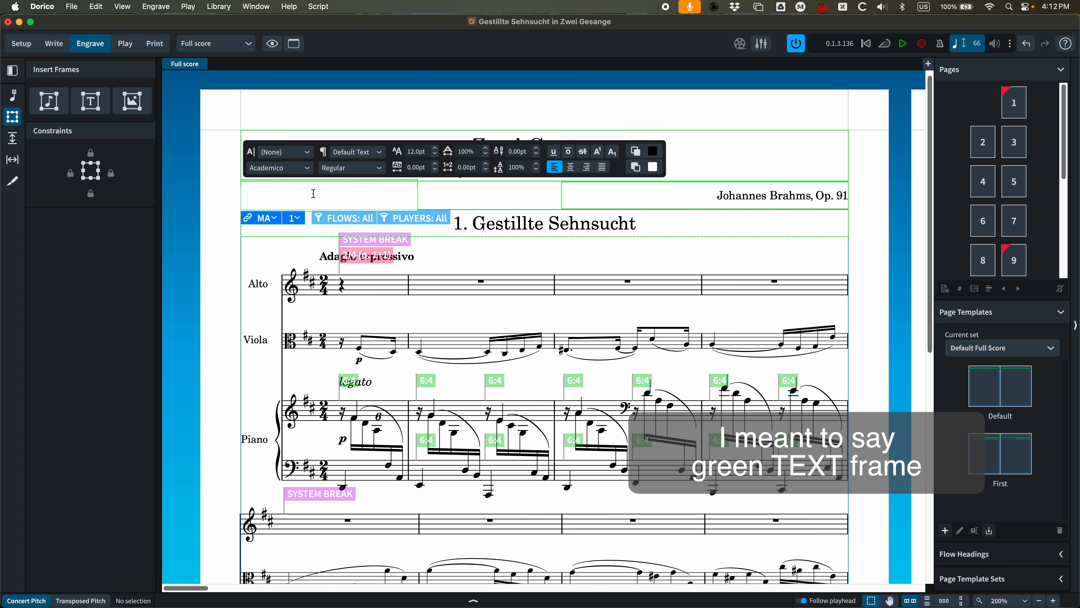
pyautogui.write('Type whatev')
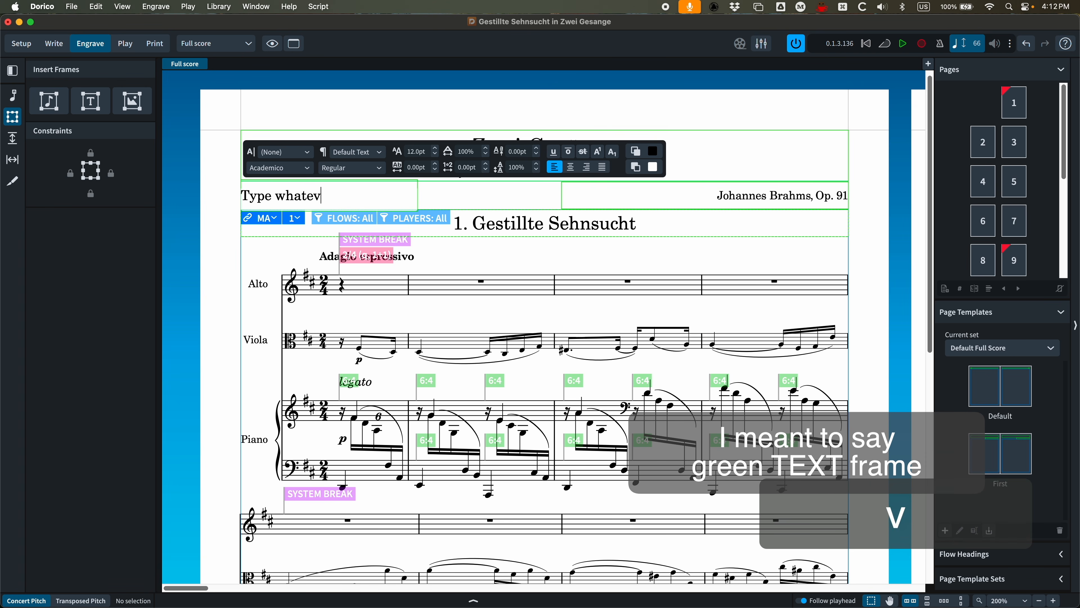
pyautogui.write('er you want')
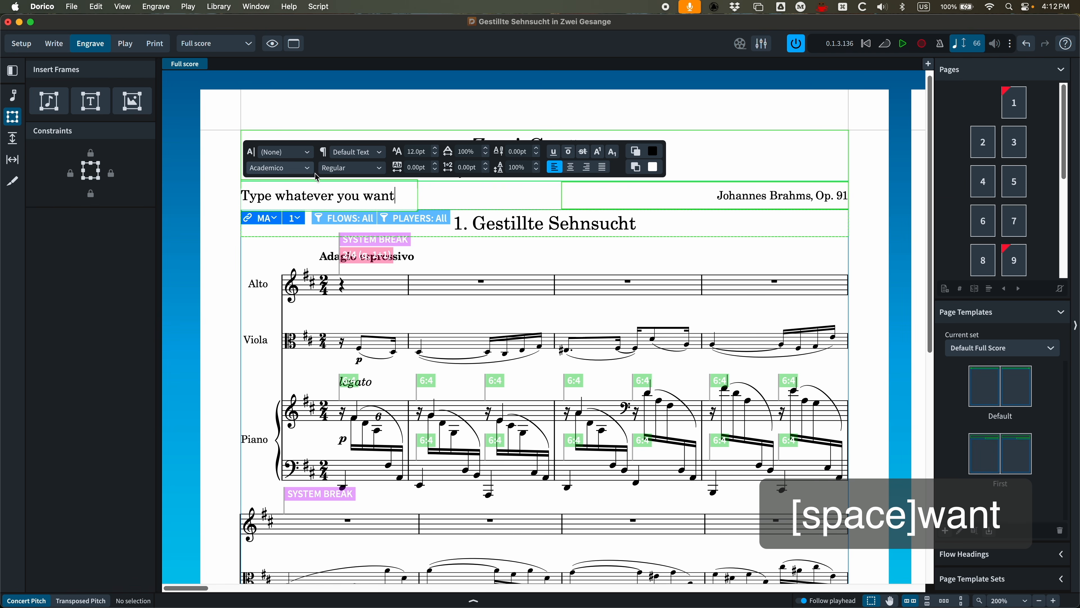
pyautogui.press('Escape')
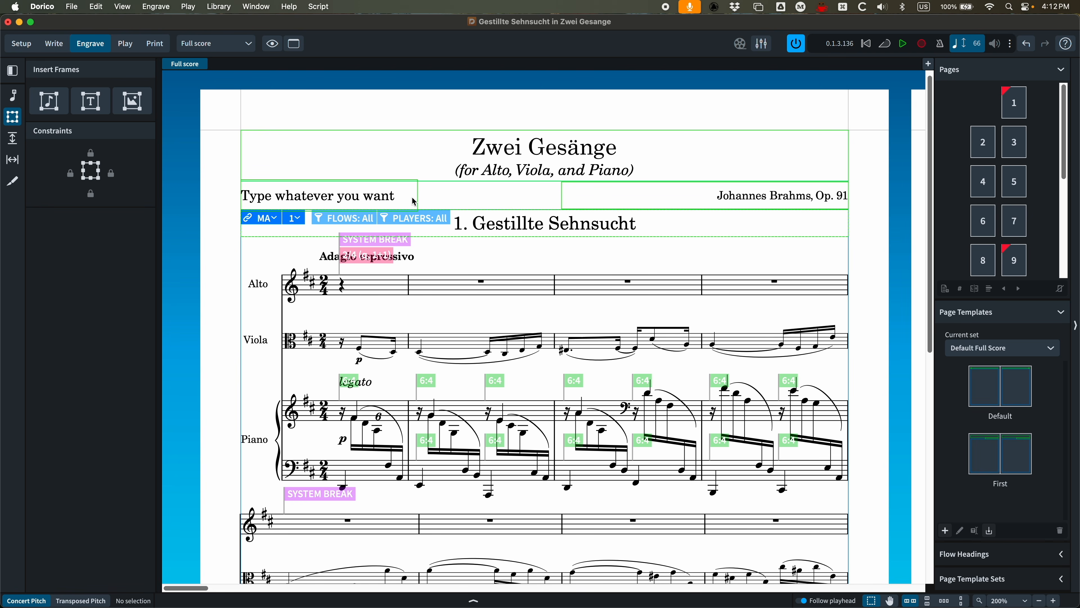
# Remove the page override from page 1, discarding the inserted text frame.
pyautogui.click(420, 206)
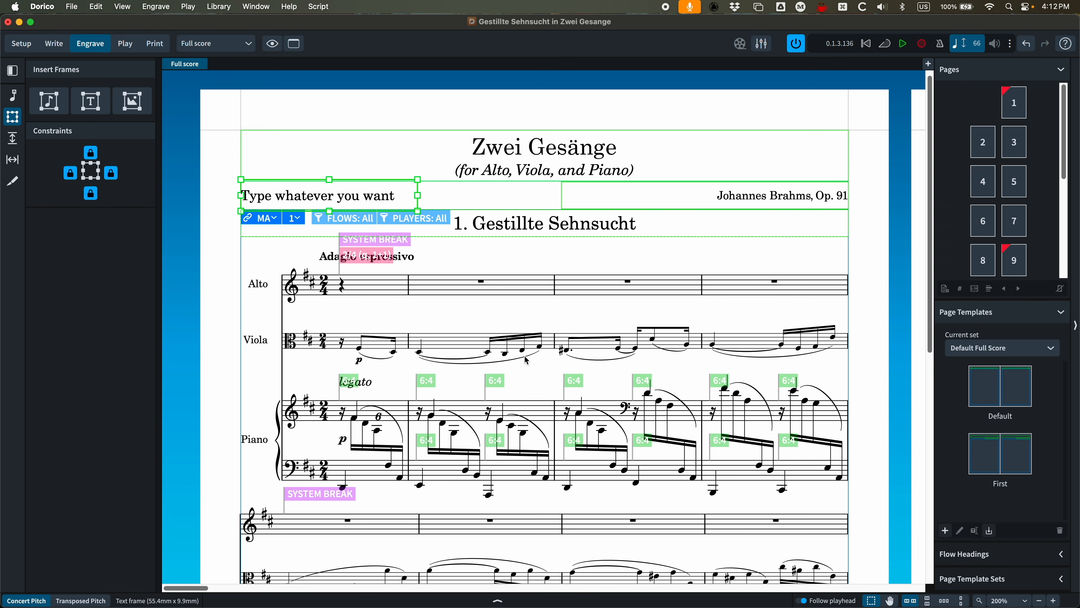
pyautogui.click(1016, 102)
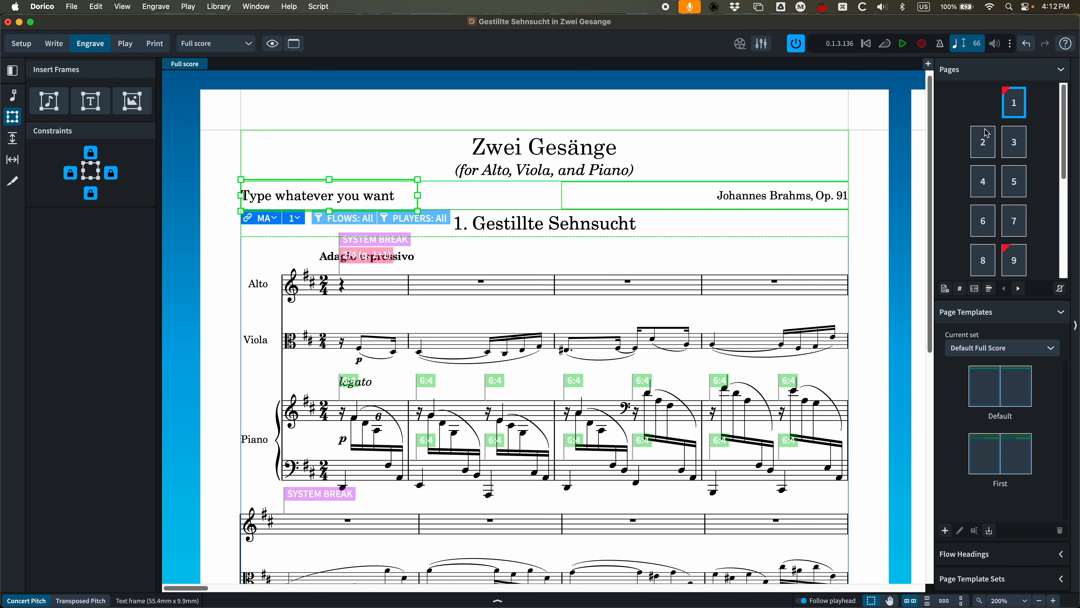
pyautogui.click(983, 142)
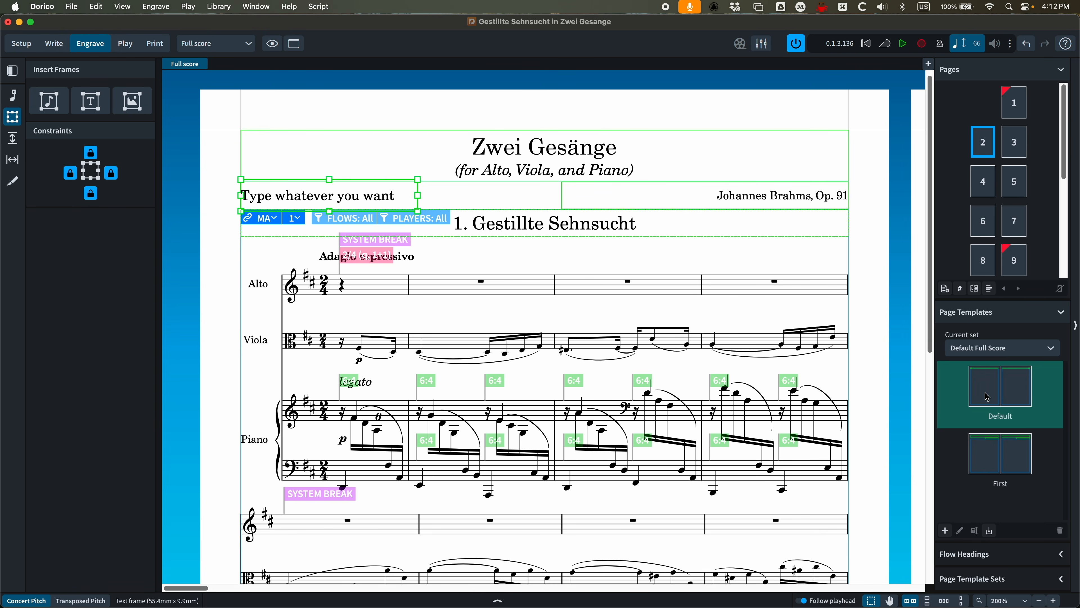
pyautogui.click(1017, 106)
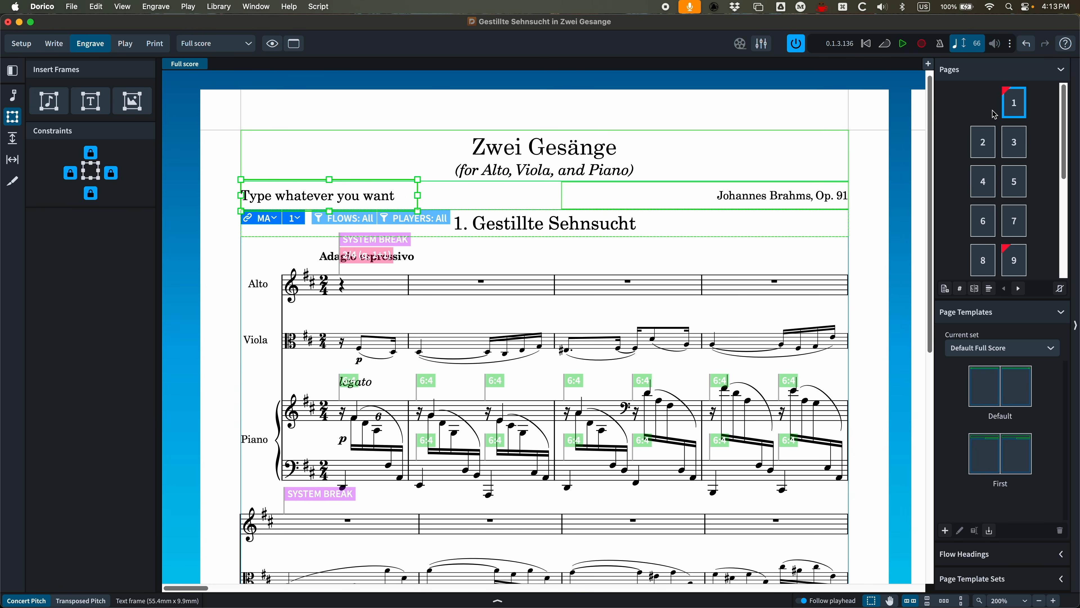
pyautogui.rightClick(1016, 104)
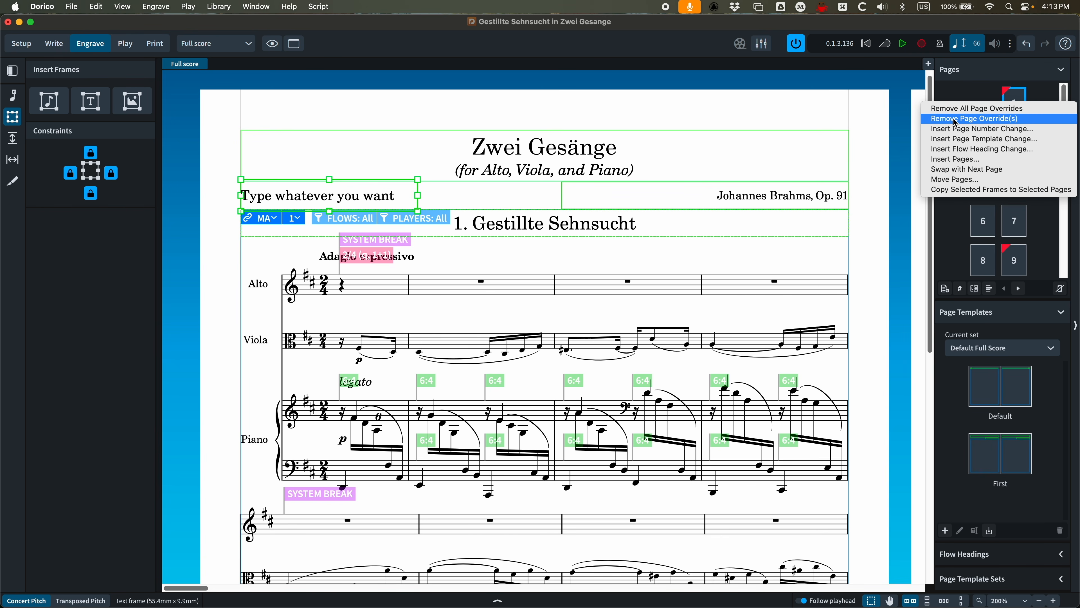
pyautogui.click(967, 122)
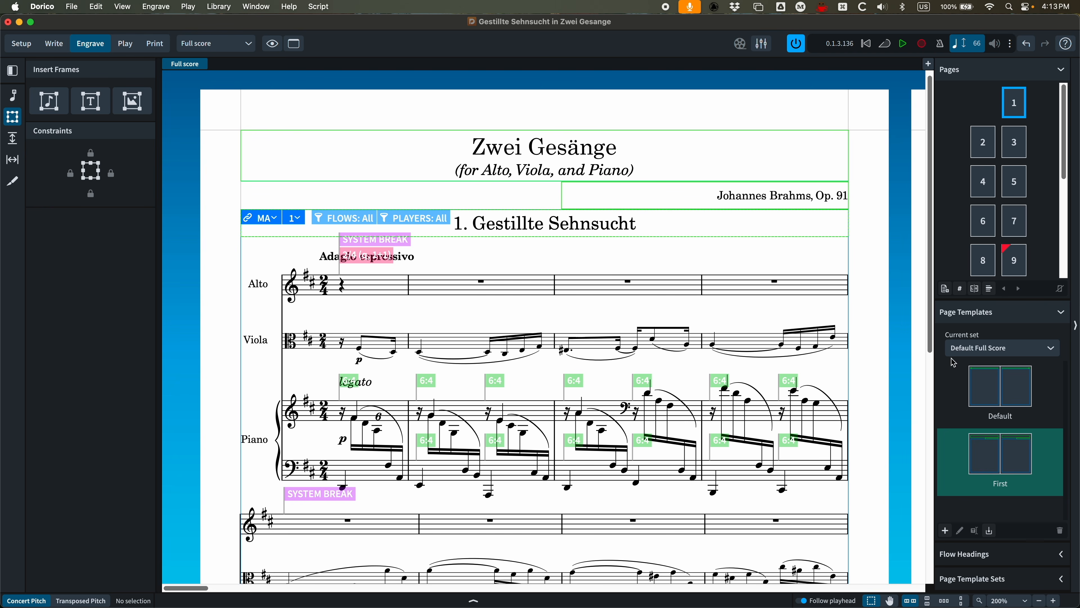
pyautogui.click(1021, 106)
# Switch to staff spacing editing and preview the score without signposts, frame outlines and spacing handles.
pyautogui.press('super+minus')
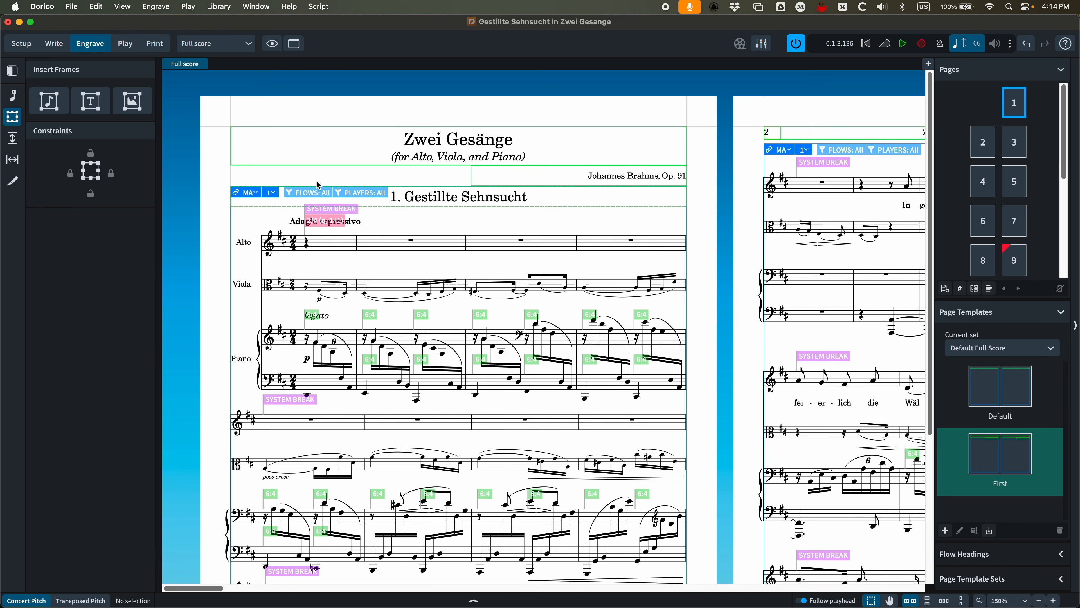
pyautogui.click(14, 139)
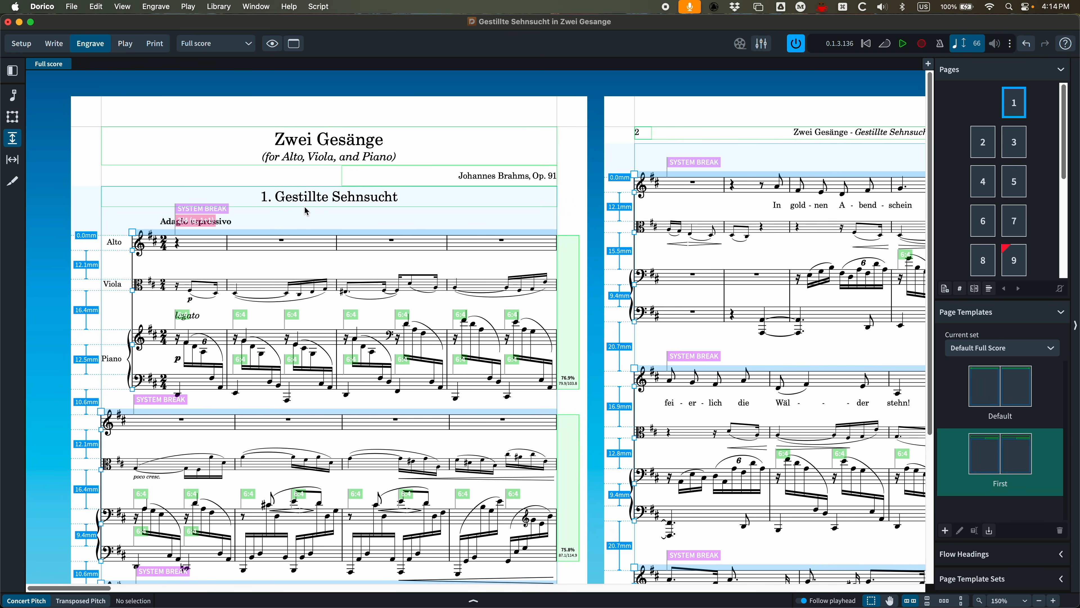
pyautogui.press('super+minus')
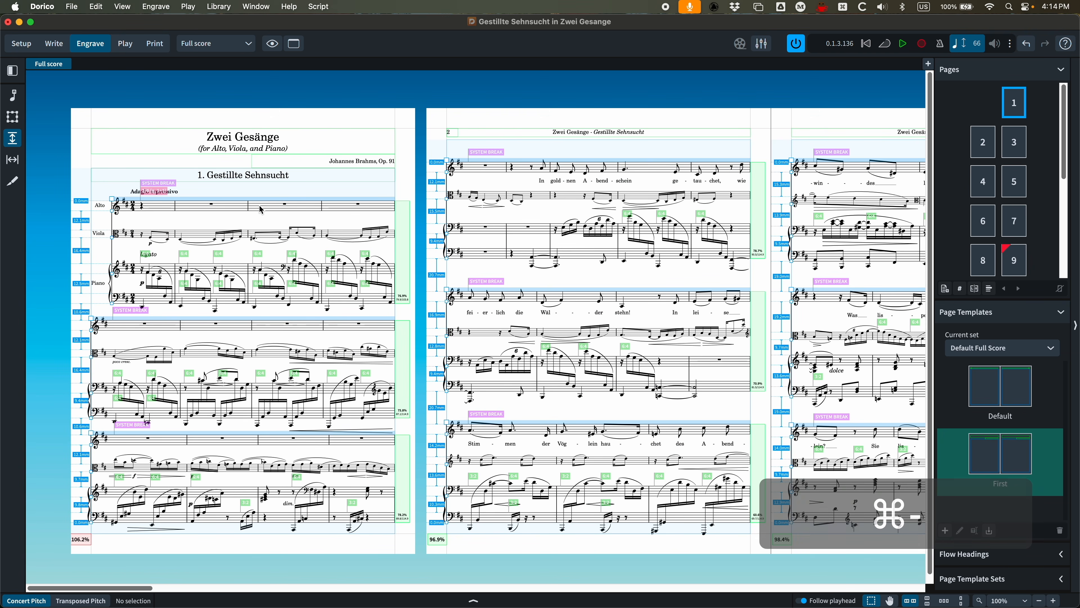
pyautogui.click(112, 199)
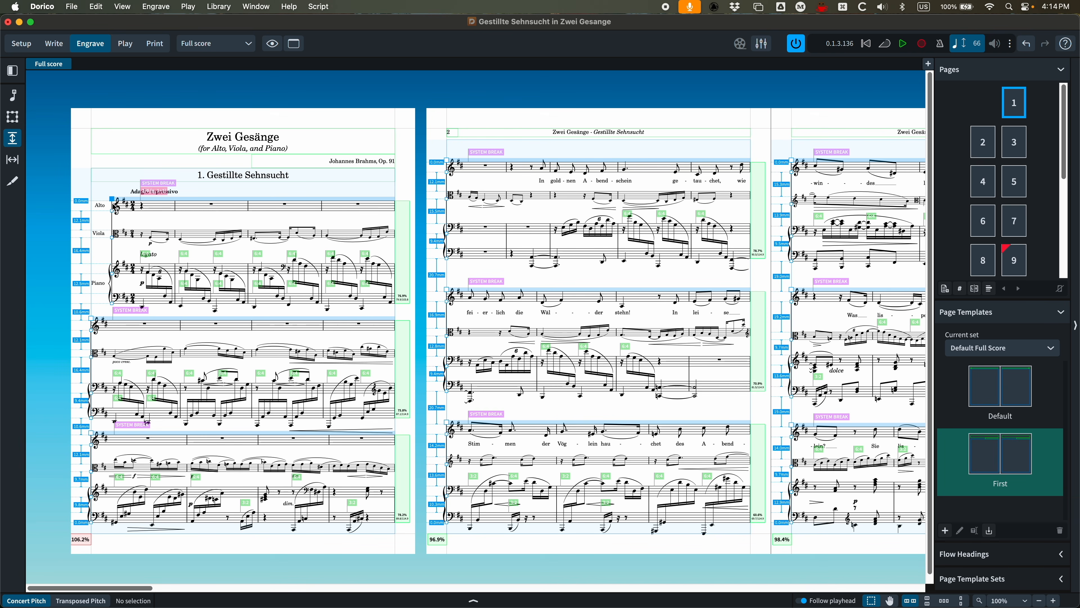
pyautogui.press('`')
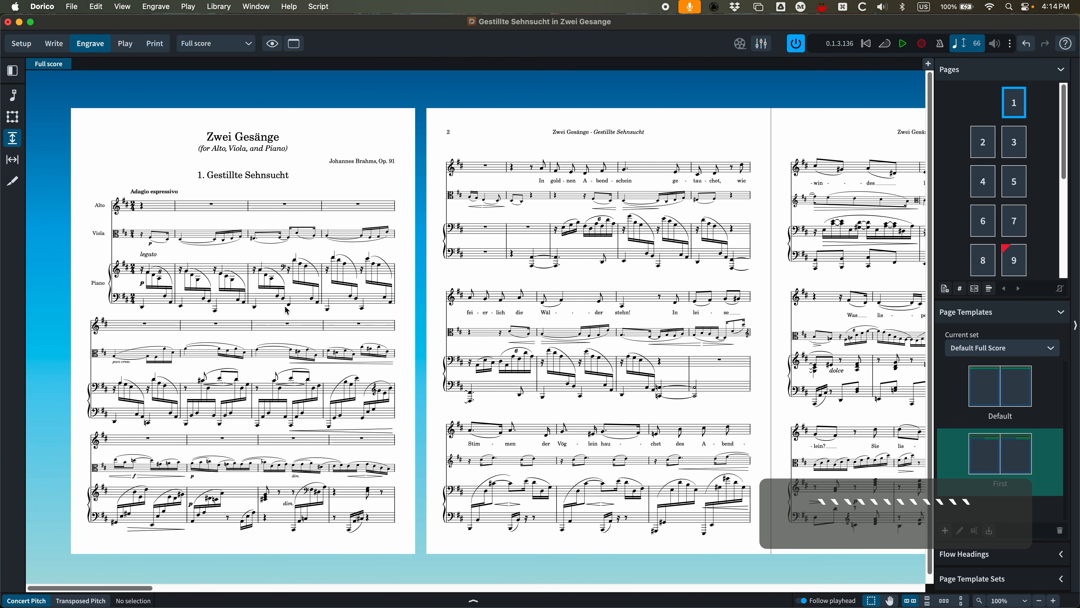
# Look through pages 1 to 6 of the score, comparing the spacing with and without frame outlines, signposts and handles.
pyautogui.hscroll(10, 296, 325)
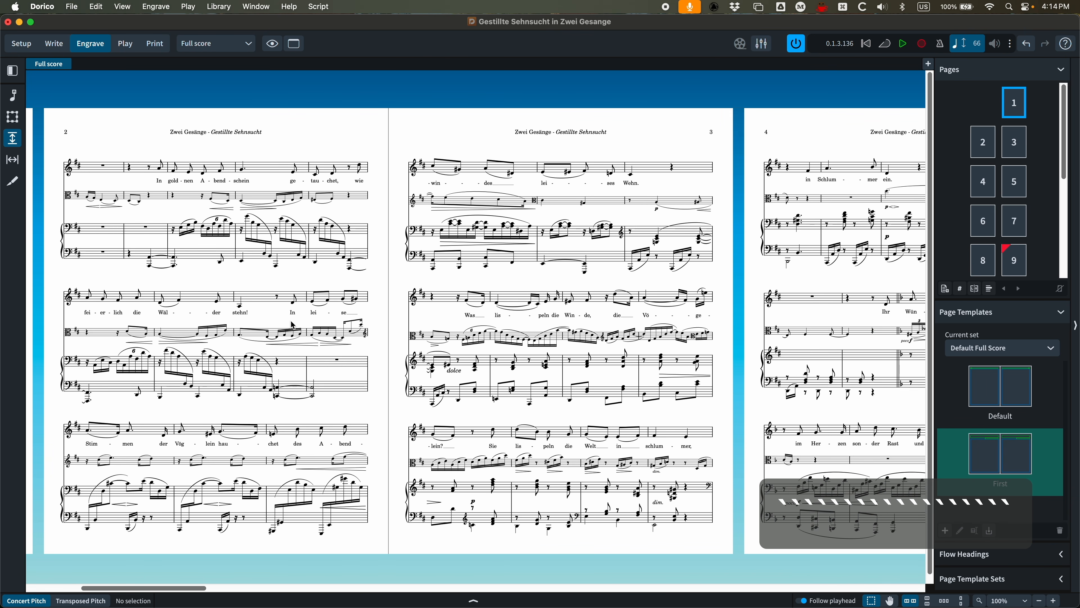
pyautogui.hscroll(5, 292, 326)
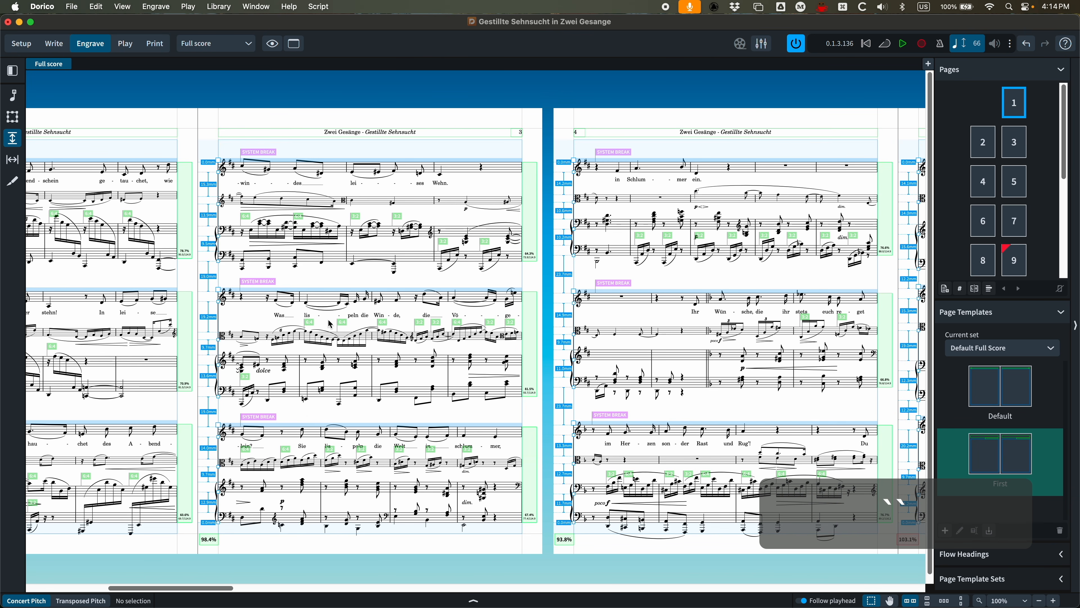
pyautogui.hscroll(2, 344, 352)
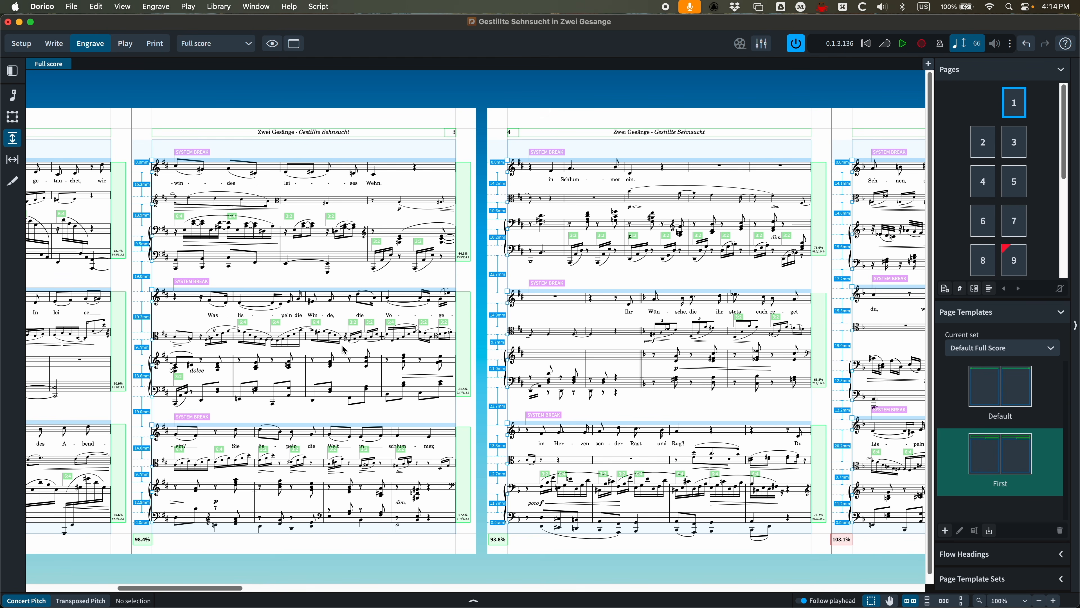
pyautogui.hscroll(1, 302, 330)
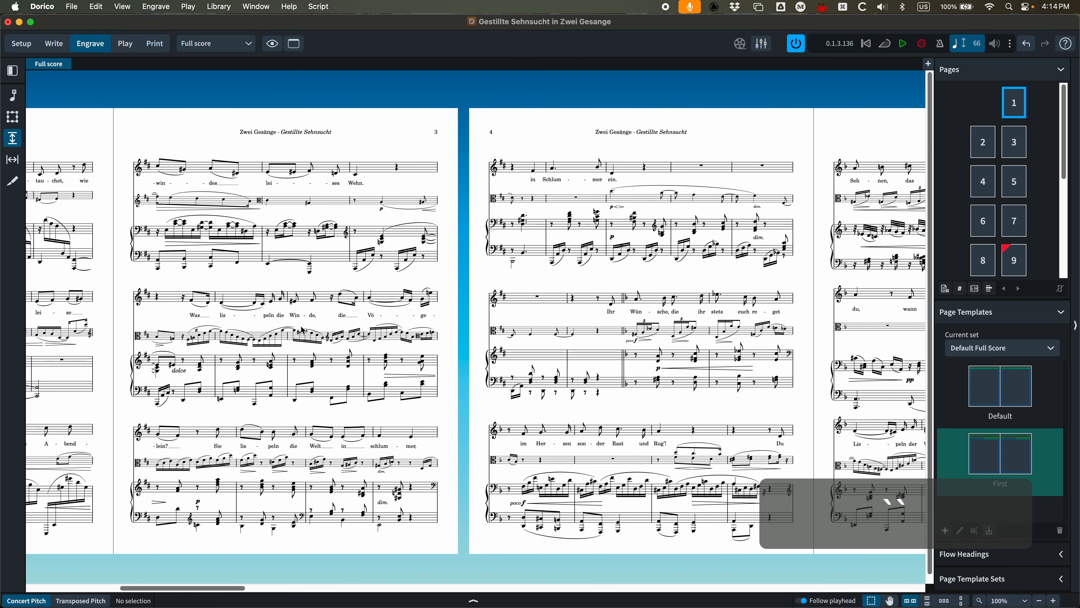
pyautogui.hscroll(2, 302, 330)
pyautogui.hscroll(2, 302, 331)
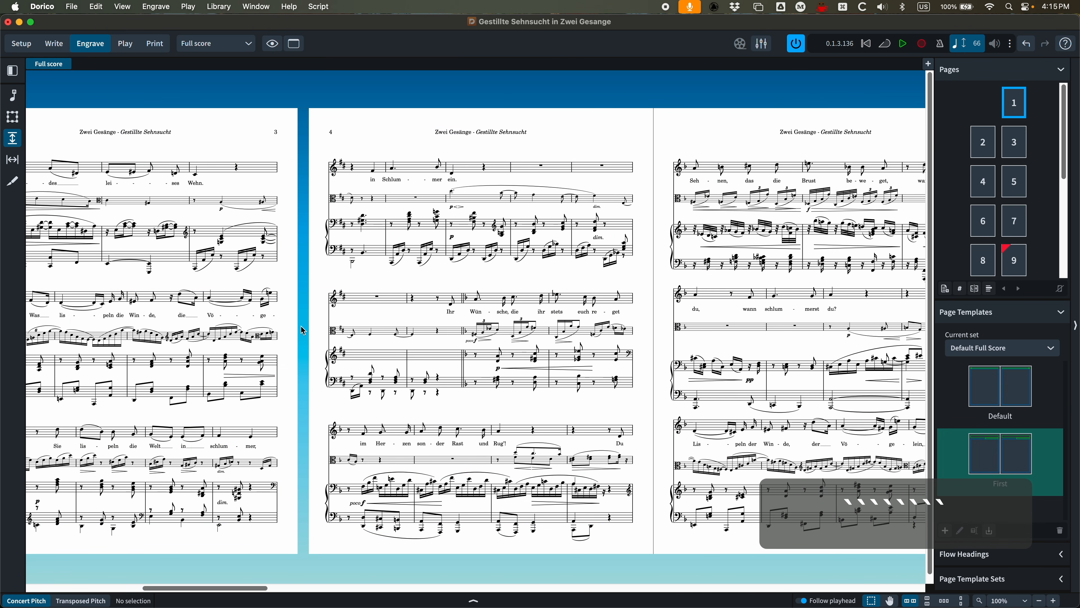
pyautogui.hscroll(-4, 301, 326)
pyautogui.hscroll(10, 302, 331)
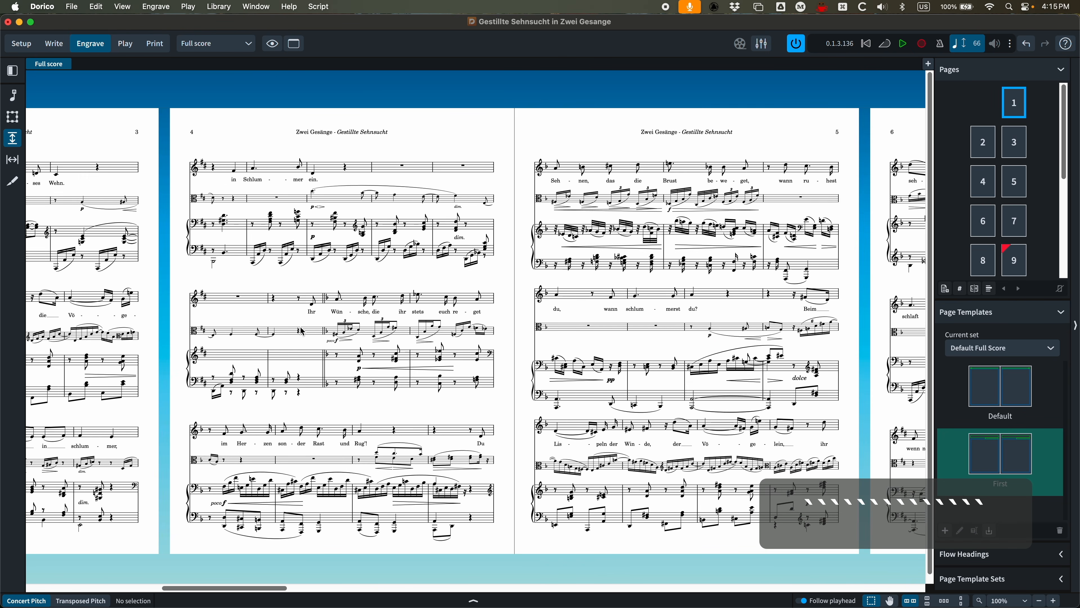
pyautogui.hscroll(7, 301, 331)
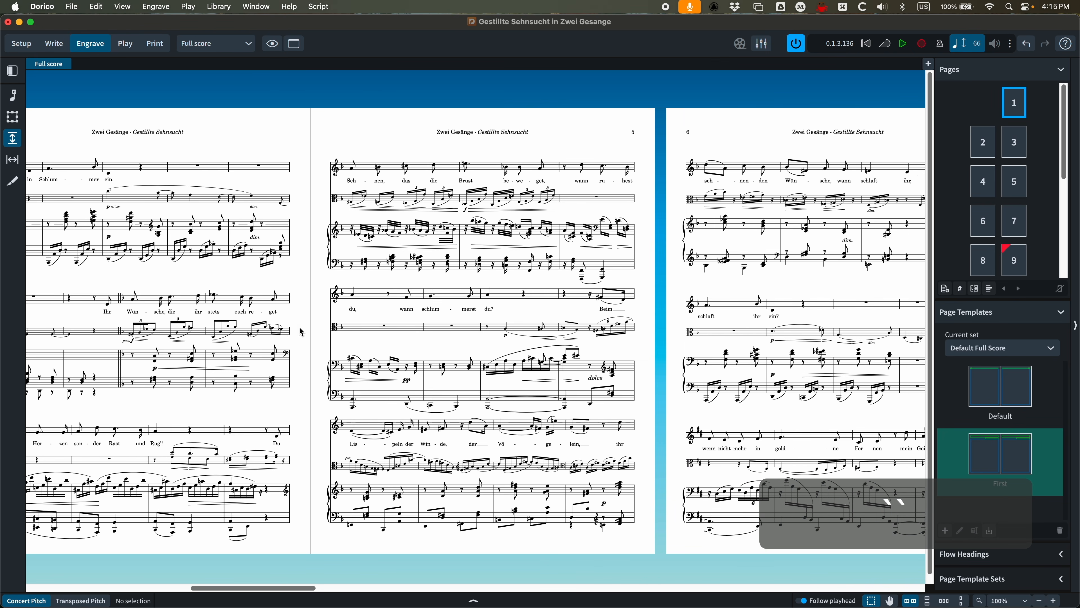
pyautogui.hscroll(-16, 301, 335)
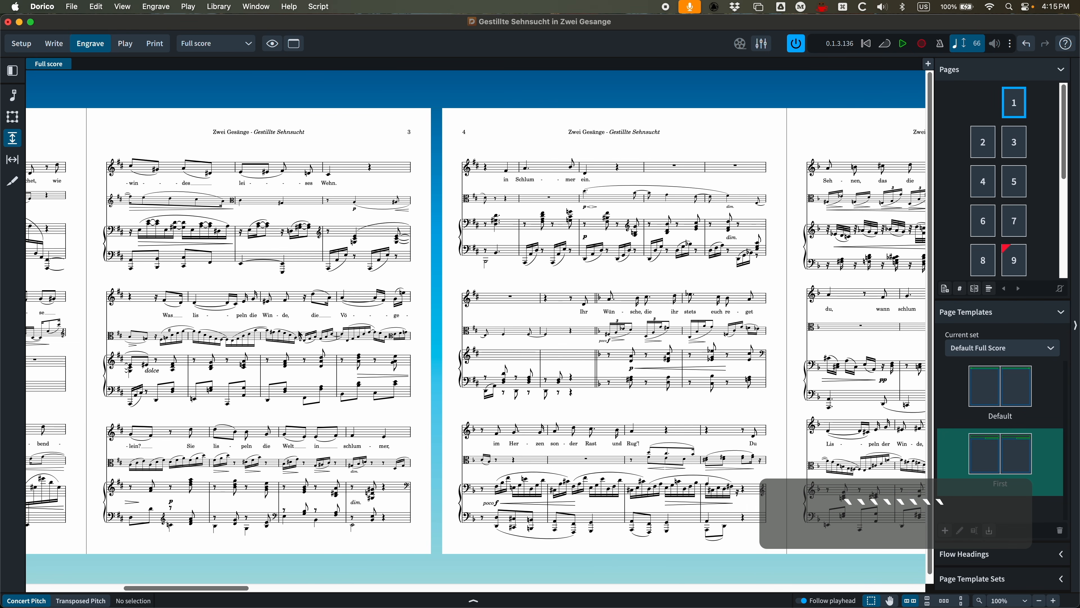
pyautogui.hscroll(-13, 301, 334)
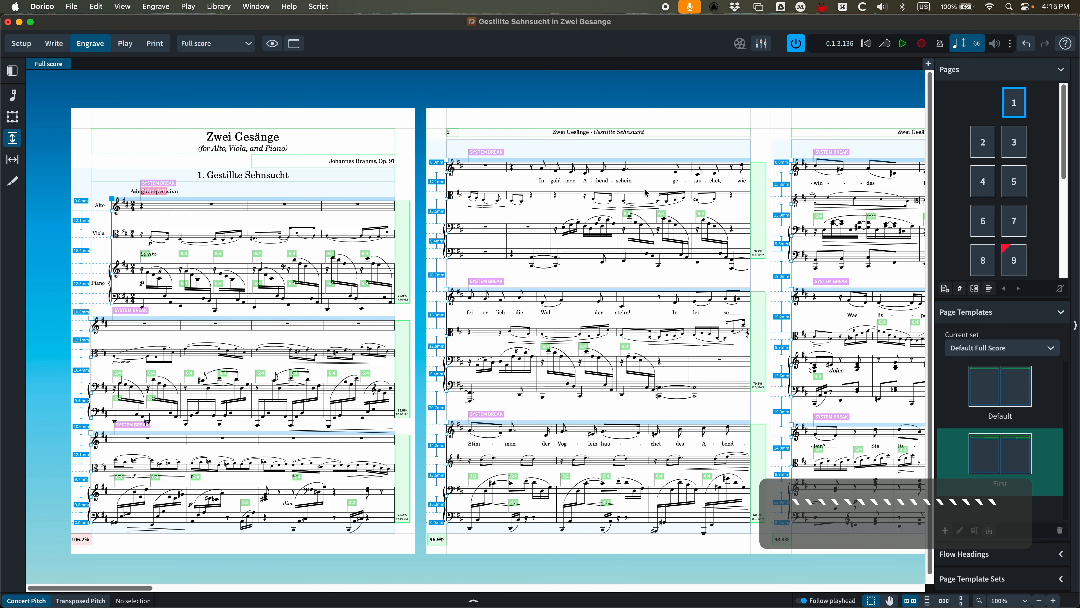
# Hide the signposts in the score while keeping the staff spacing handles in view.
pyautogui.click(272, 43)
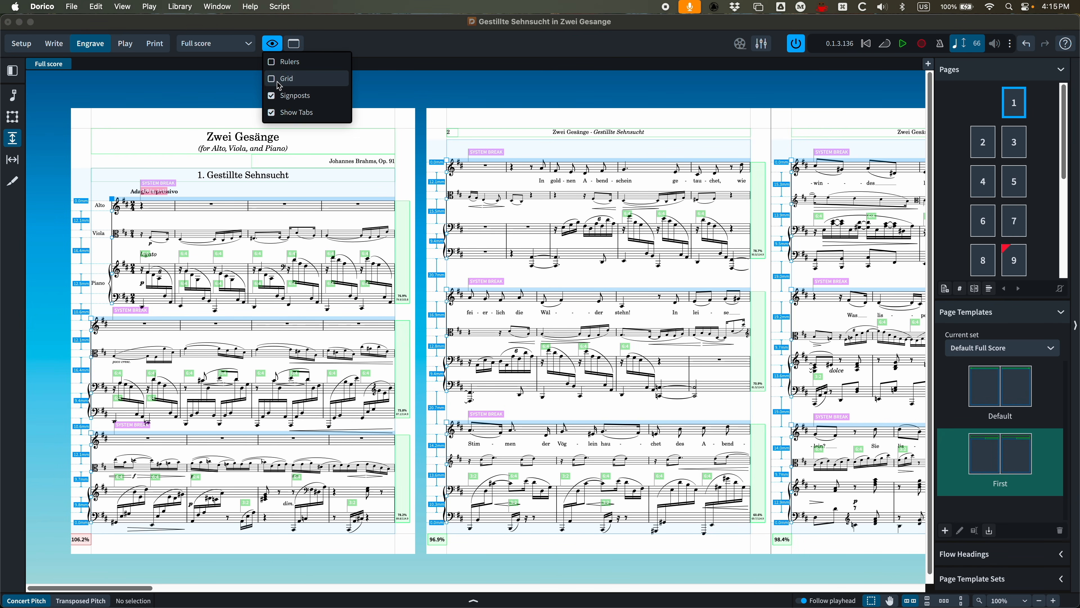
pyautogui.click(294, 96)
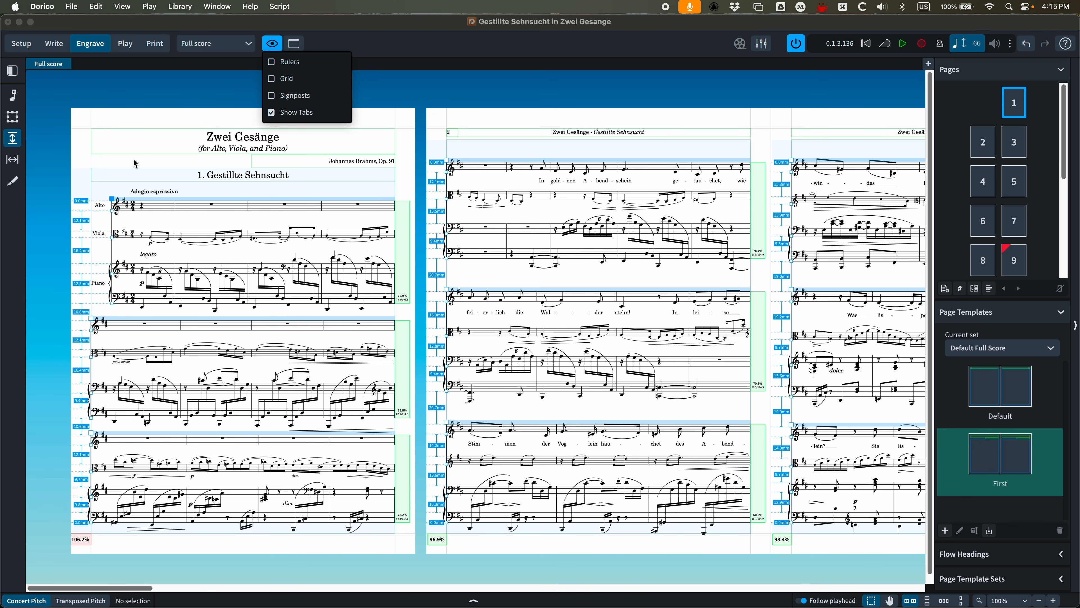
pyautogui.click(193, 224)
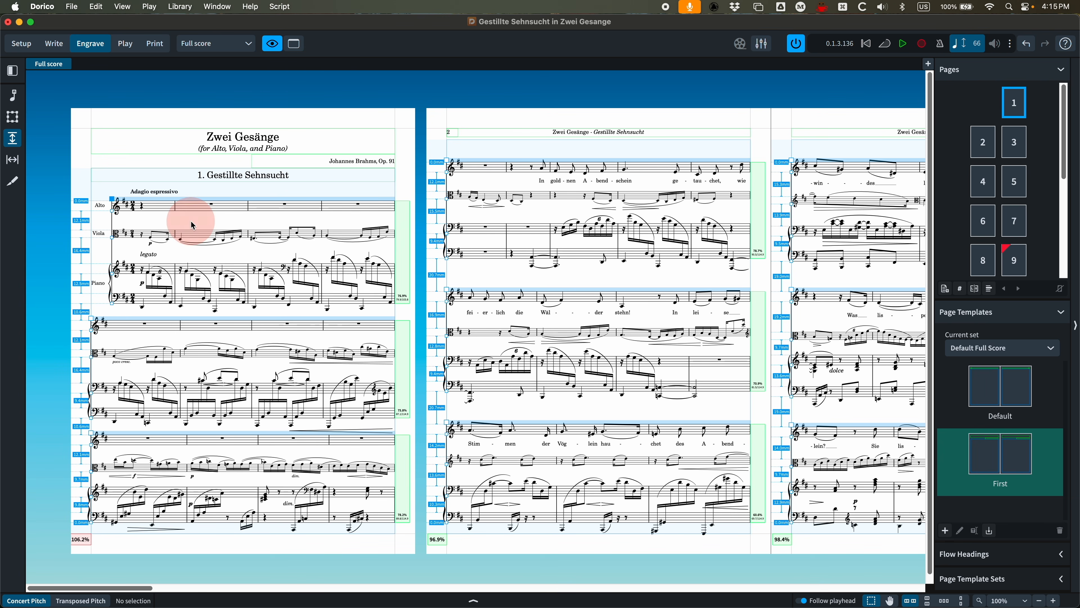
# Move the viola staff of page 1's first system down to about 13.1 mm below the alto staff.
pyautogui.press('super+minus')
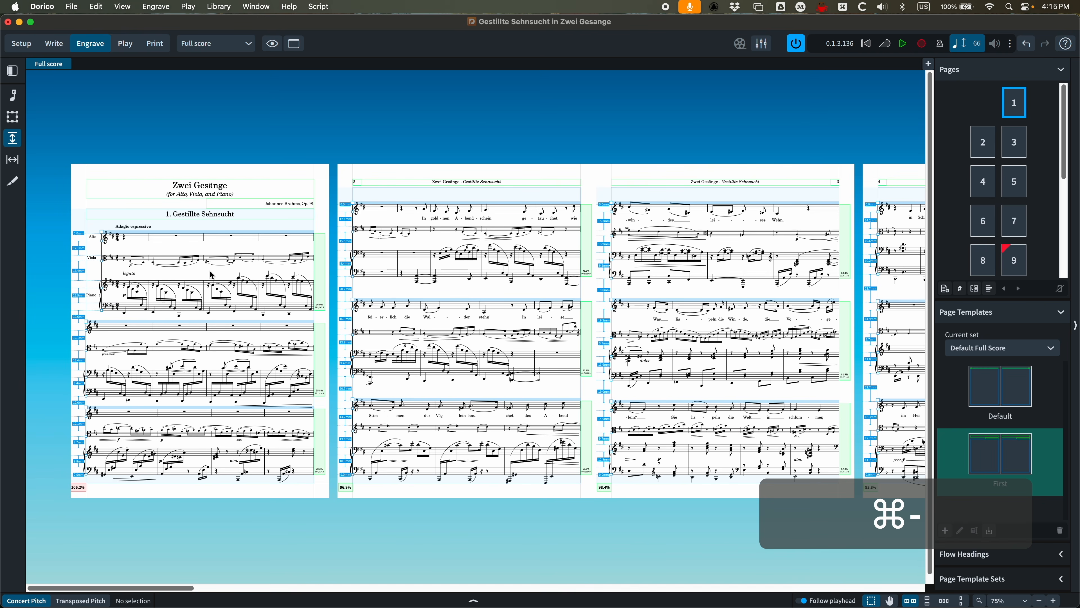
pyautogui.press('super+equal')
pyautogui.press('super+equal')
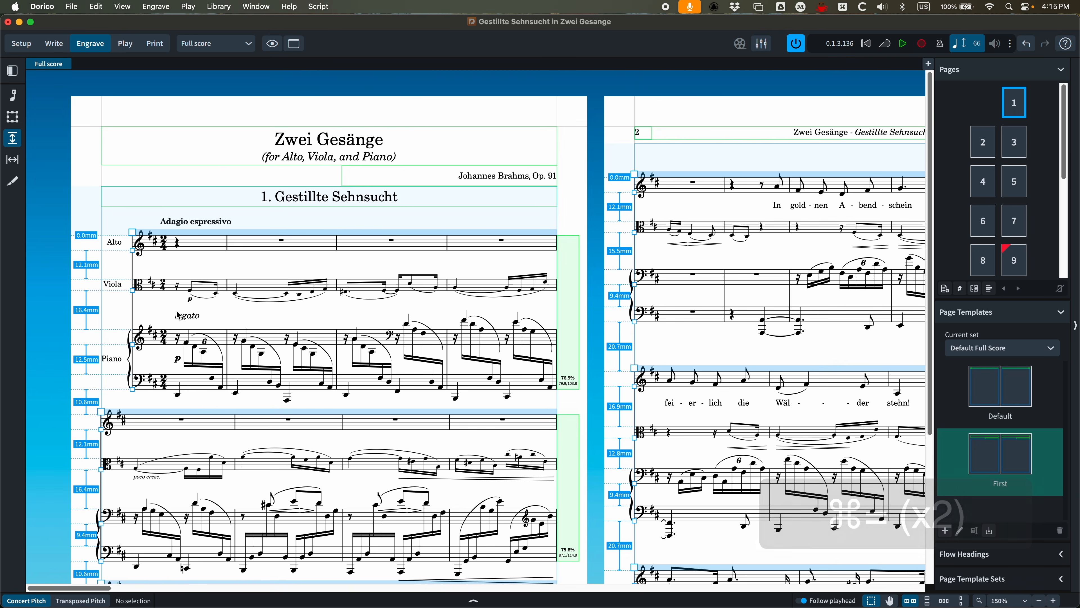
pyautogui.click(132, 291)
pyautogui.moveTo(137, 288)
pyautogui.mouseDown()
pyautogui.moveTo(133, 279)
pyautogui.moveTo(133, 293)
pyautogui.mouseUp()
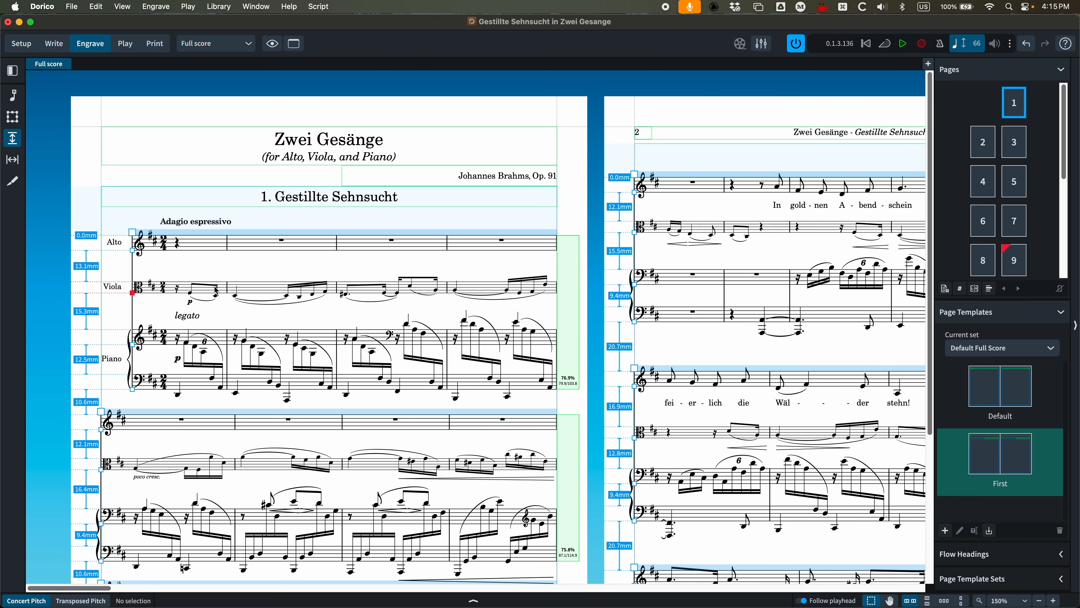
# Nudge the first system's viola staff in small increments until it is 11.7 mm below the alto staff.
pyautogui.hotkey('alt', 'Up')
pyautogui.hotkey('alt', 'Up')
pyautogui.hotkey('alt', 'Up')
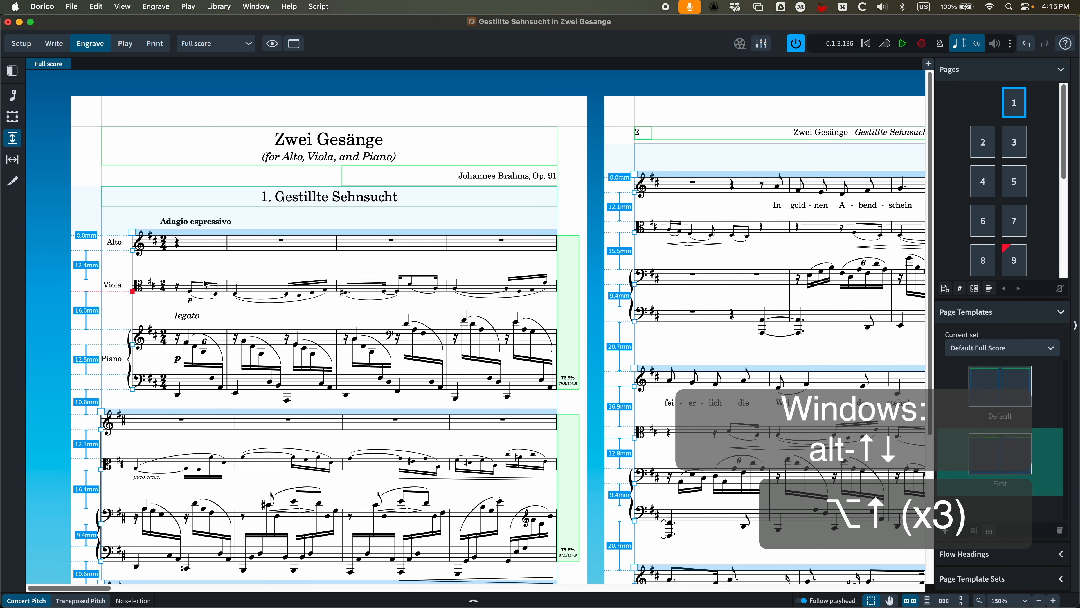
pyautogui.hotkey('alt', 'Down')
pyautogui.hotkey('alt', 'Up')
pyautogui.hotkey('alt', 'Up')
pyautogui.hotkey('alt', 'Up')
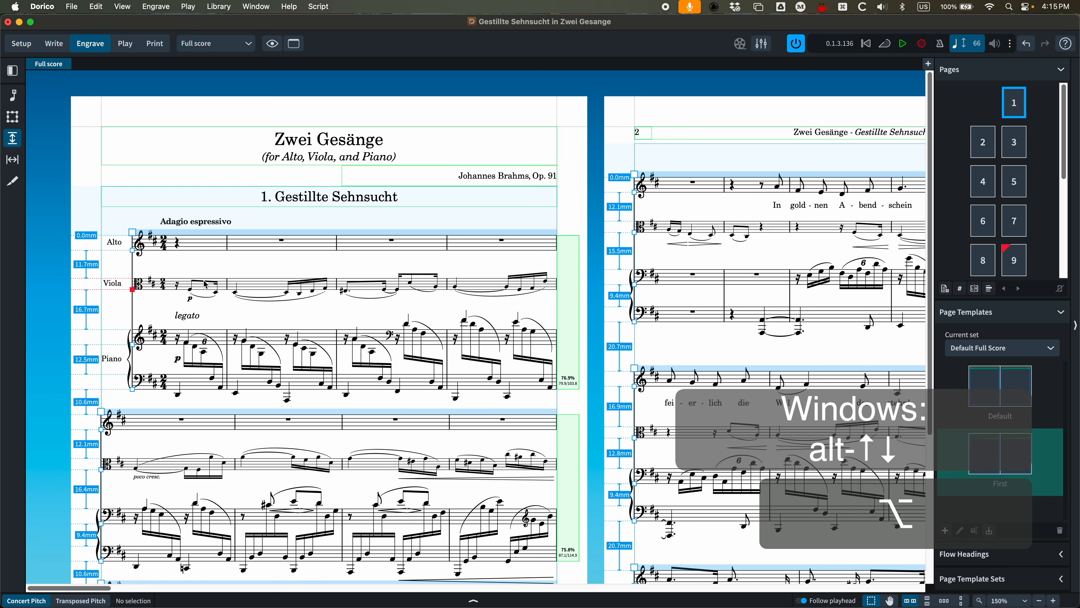
# Shift the first system's viola staff up and down in medium and large increments, ending 6.4 mm below the alto staff.
pyautogui.hotkey('alt', 'shift', 'Up')
pyautogui.hotkey('alt', 'shift', 'Down')
pyautogui.hotkey('alt', 'shift', 'Down')
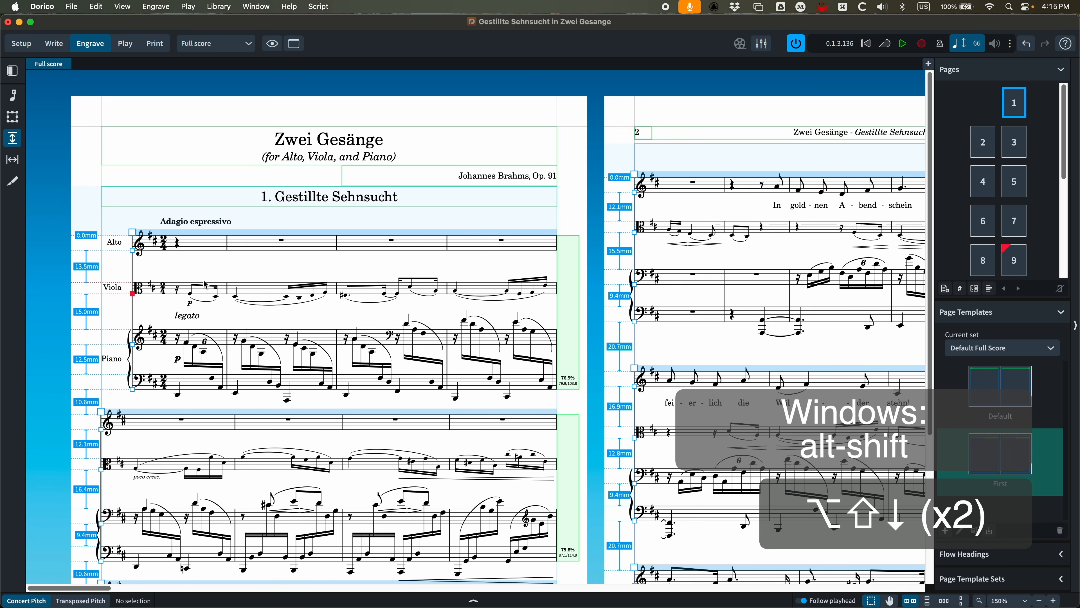
pyautogui.press('alt+super+Up')
pyautogui.press('alt+super+Down')
pyautogui.press('alt+super+Down')
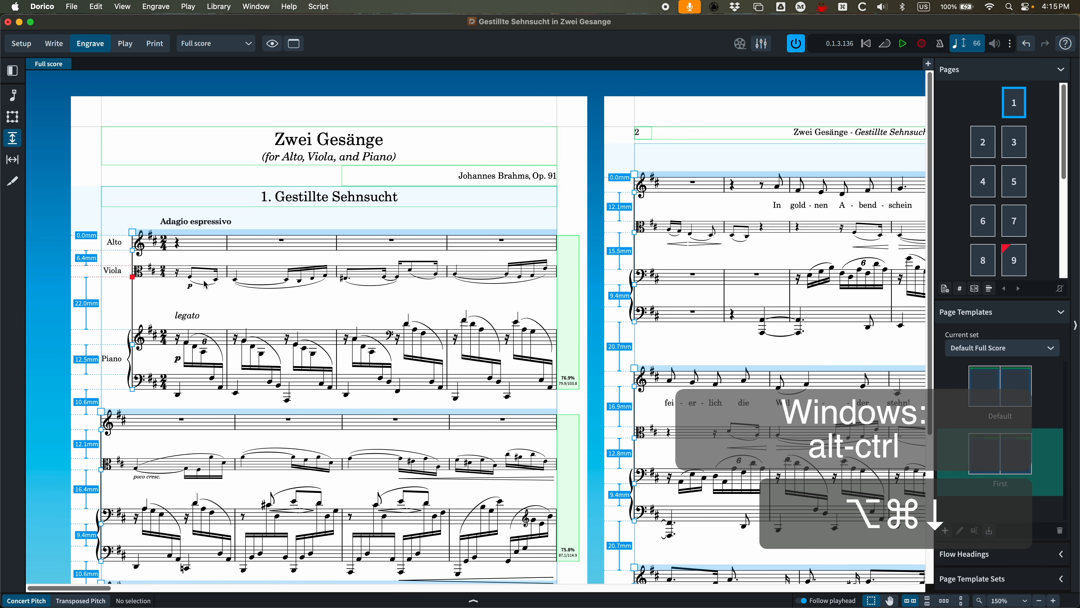
# Reposition the first system's viola staff with fine nudges so it is 11.0 mm below the alto staff.
pyautogui.hotkey('alt', 'Up')
pyautogui.hotkey('alt', 'Up')
pyautogui.hotkey('alt', 'Up')
pyautogui.hotkey('alt', 'Up')
pyautogui.hotkey('alt', 'Up')
pyautogui.hotkey('alt', 'Up')
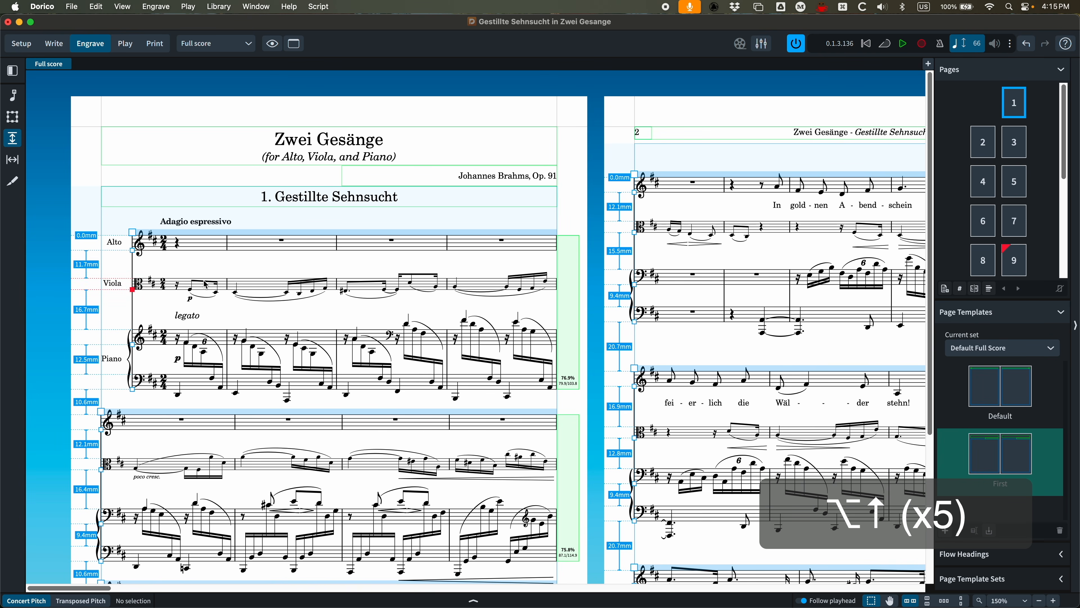
pyautogui.hotkey('alt', 'Up')
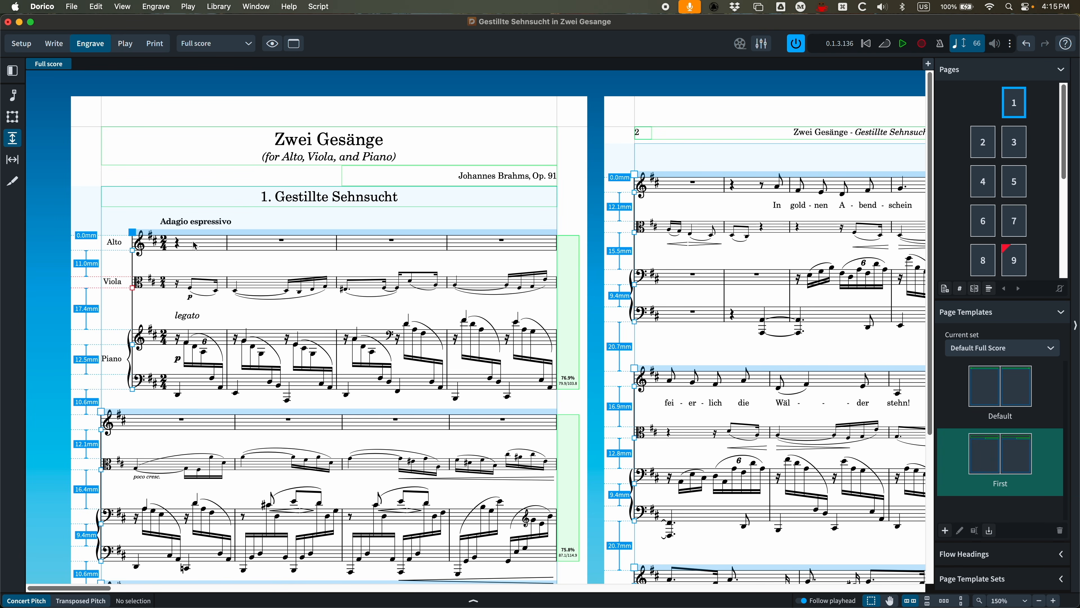
# Move the whole first system on page 1 up until the gap to the second system is 12.3 mm.
pyautogui.press('alt')
pyautogui.hotkey('alt', 'Up')
pyautogui.hotkey('alt', 'Up')
pyautogui.hotkey('alt', 'Up')
pyautogui.hotkey('alt', 'Up')
pyautogui.hotkey('alt', 'Up')
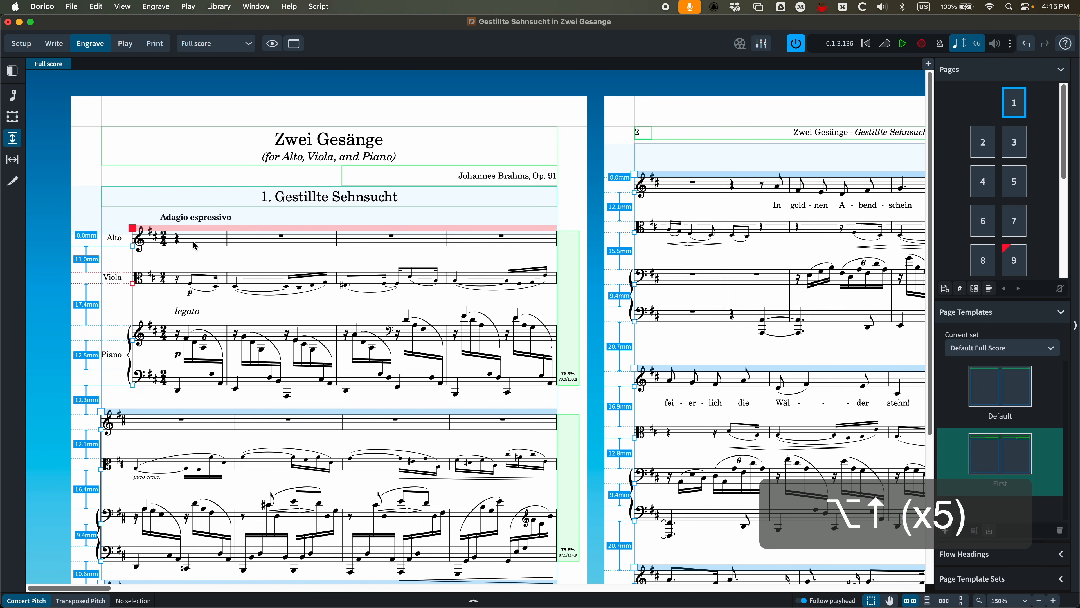
# Try moving the viola staff of page 1's second system far down, shifting the neighbouring staves along with it.
pyautogui.scroll(-3, 262, 445)
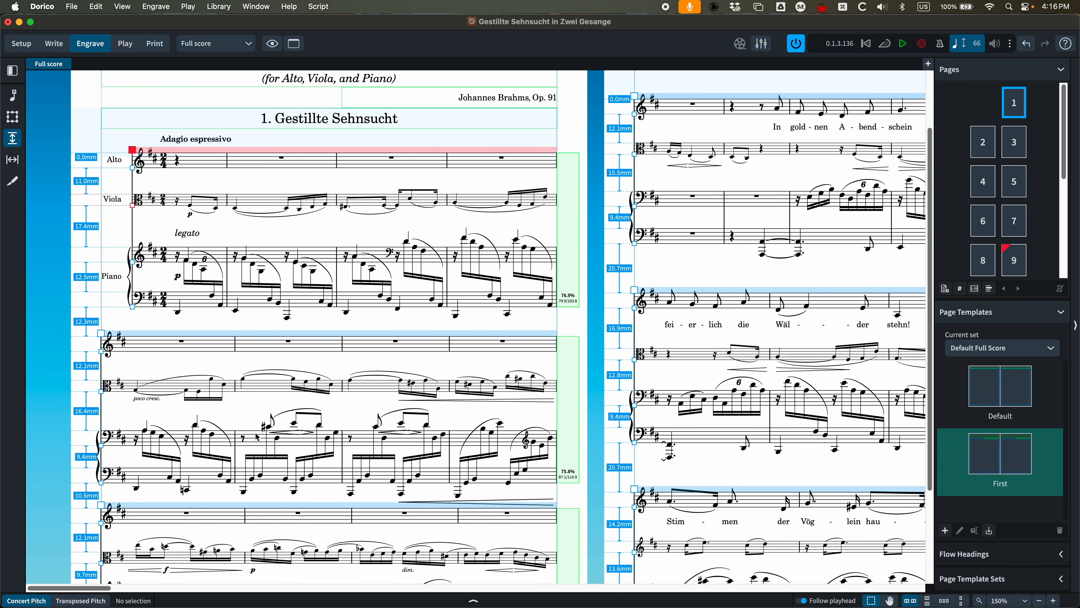
pyautogui.press('super+minus')
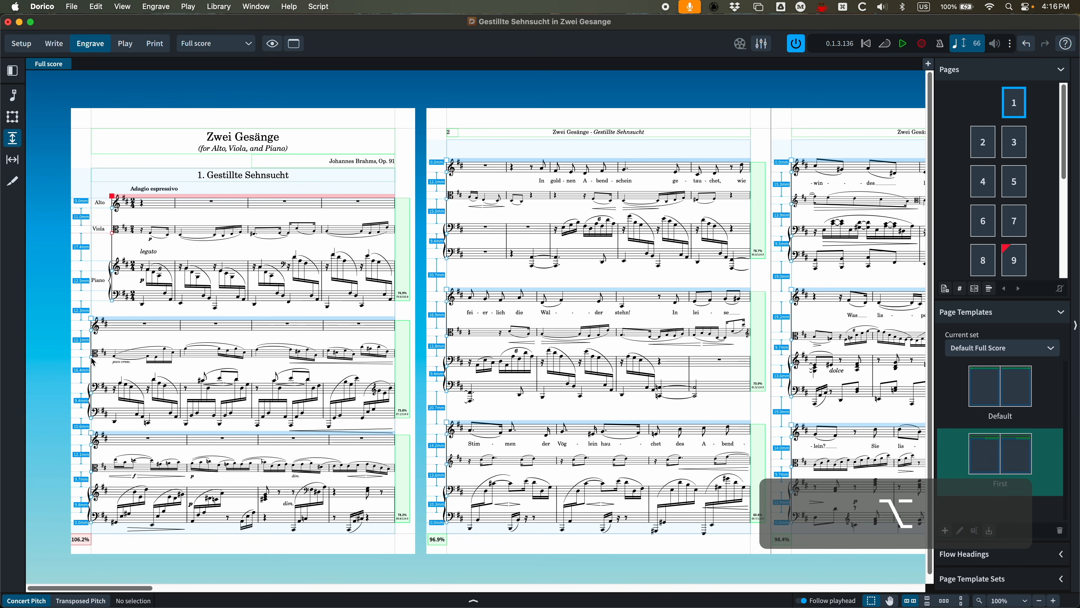
pyautogui.moveTo(93, 362)
pyautogui.mouseDown()
pyautogui.moveTo(93, 413)
pyautogui.moveTo(93, 374)
pyautogui.mouseUp()
pyautogui.press('alt')
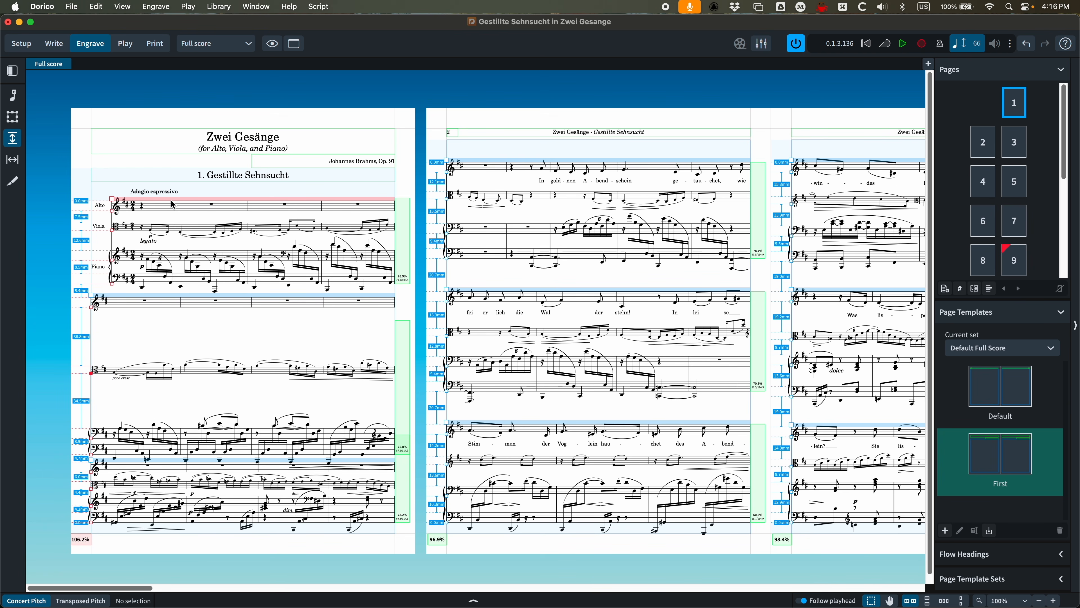
# Undo the moves of the second system's viola staff and its neighbouring staves on page 1.
pyautogui.press('super+z')
pyautogui.press('super+z')
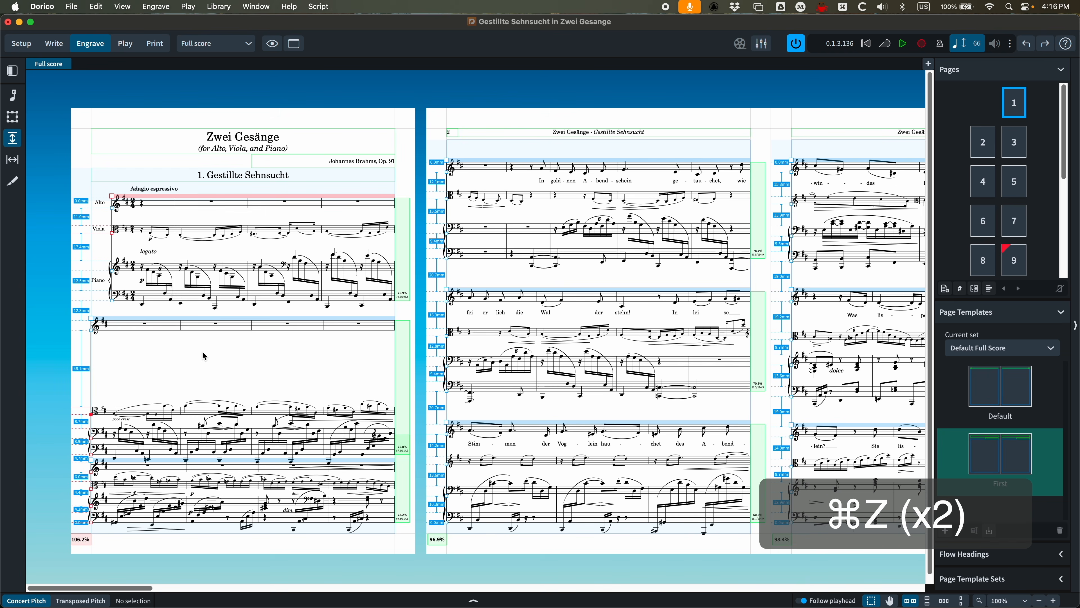
pyautogui.press('super+z')
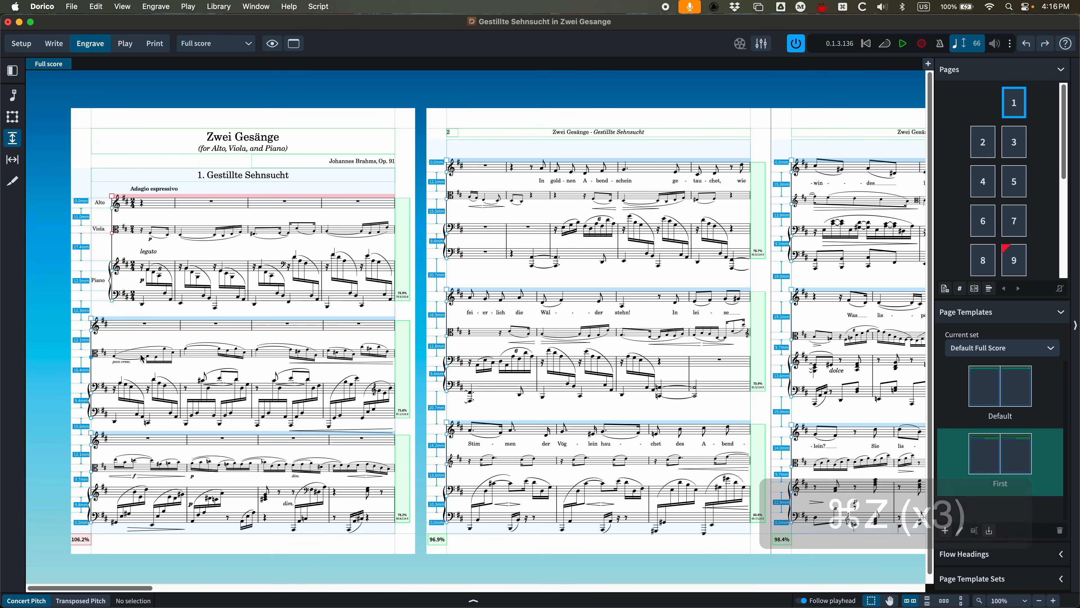
# Try editing the alto-to-viola distance value in the first system, raising it to 12.93 mm and overtyping it, and undo the change.
pyautogui.press('super+equal')
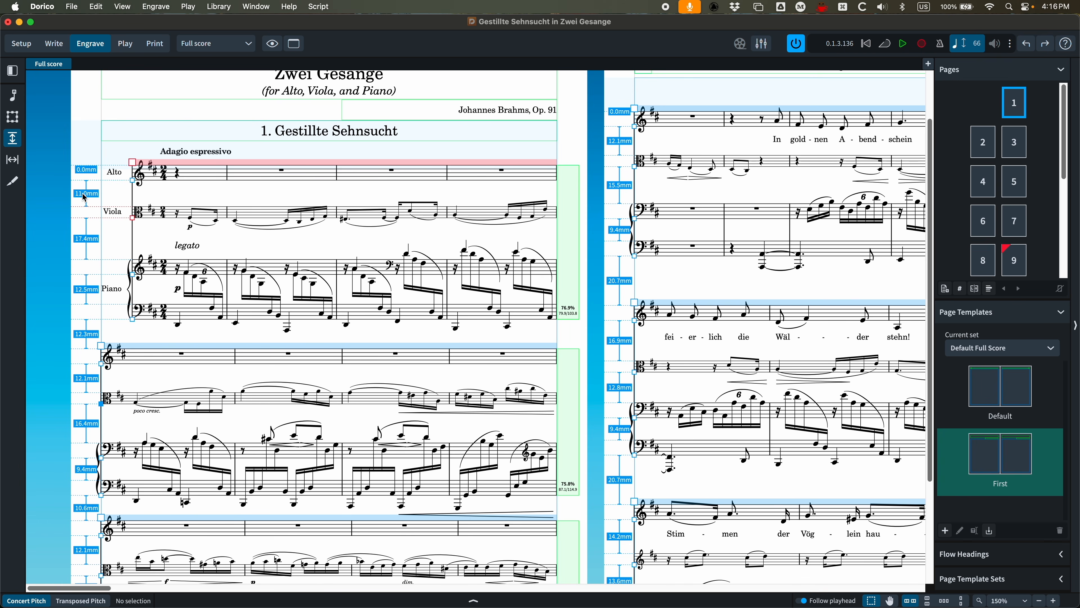
pyautogui.doubleClick(86, 194)
pyautogui.press('Down')
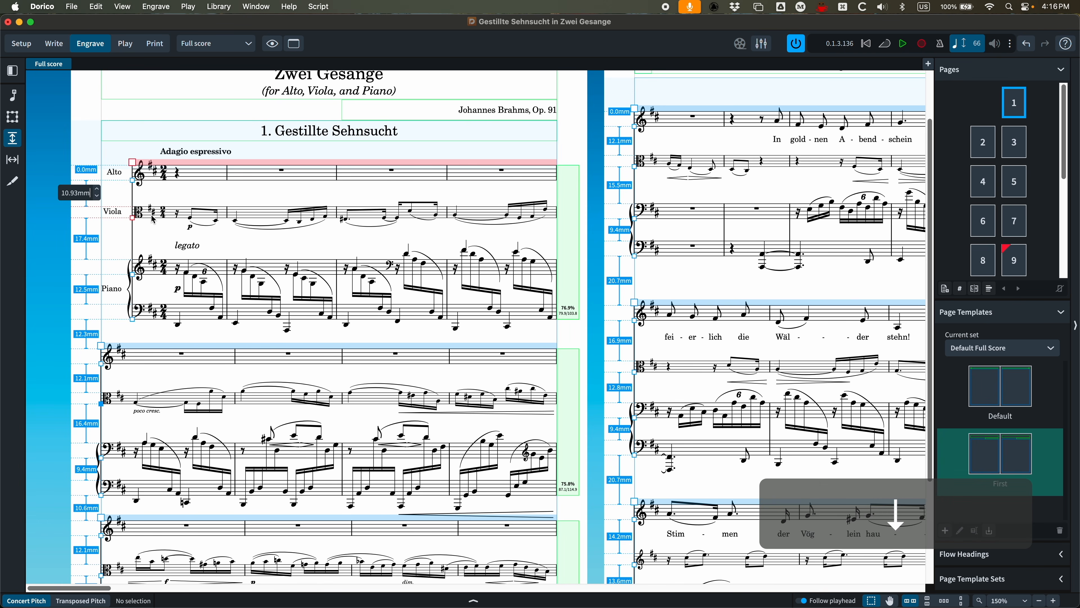
pyautogui.press('Left')
pyautogui.hotkey('shift', 'Up')
pyautogui.hotkey('shift', 'Up')
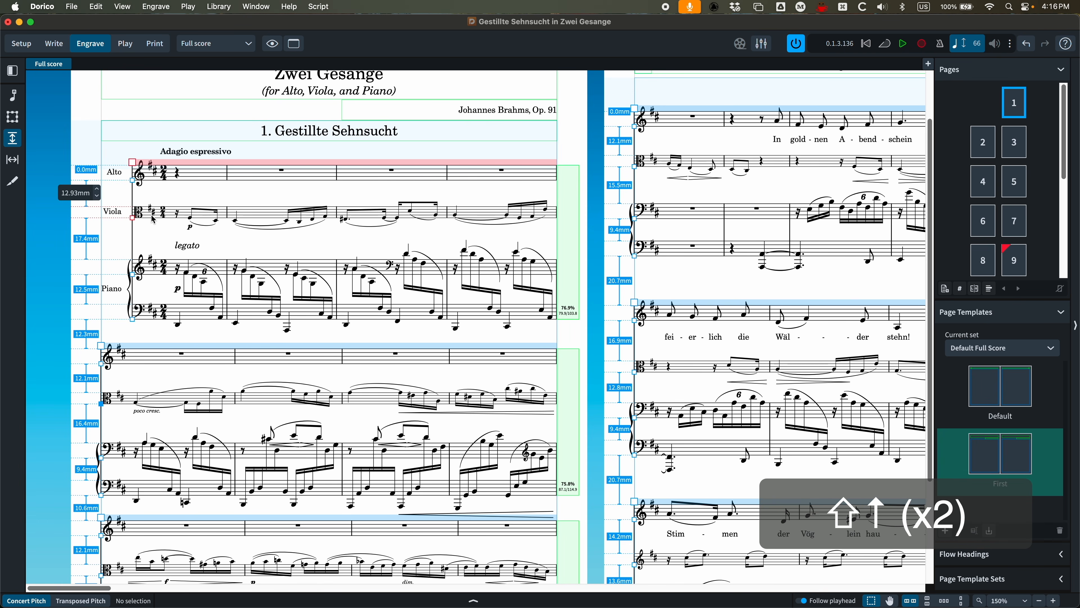
pyautogui.hotkey('shift', 'Left')
pyautogui.hotkey('shift', 'Left')
pyautogui.hotkey('shift', 'Left')
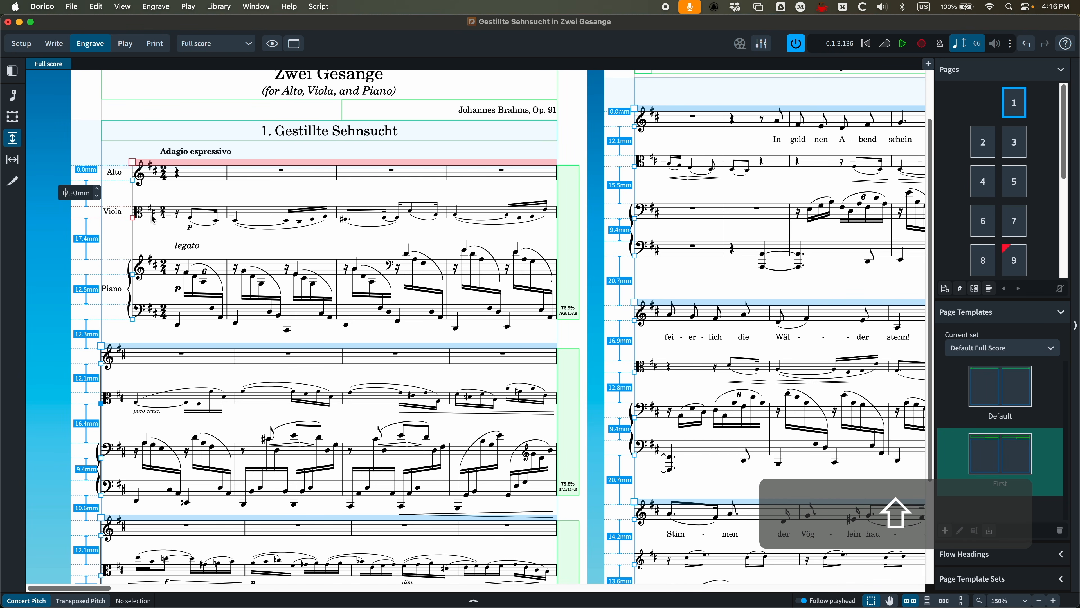
pyautogui.write('1')
pyautogui.press('Return')
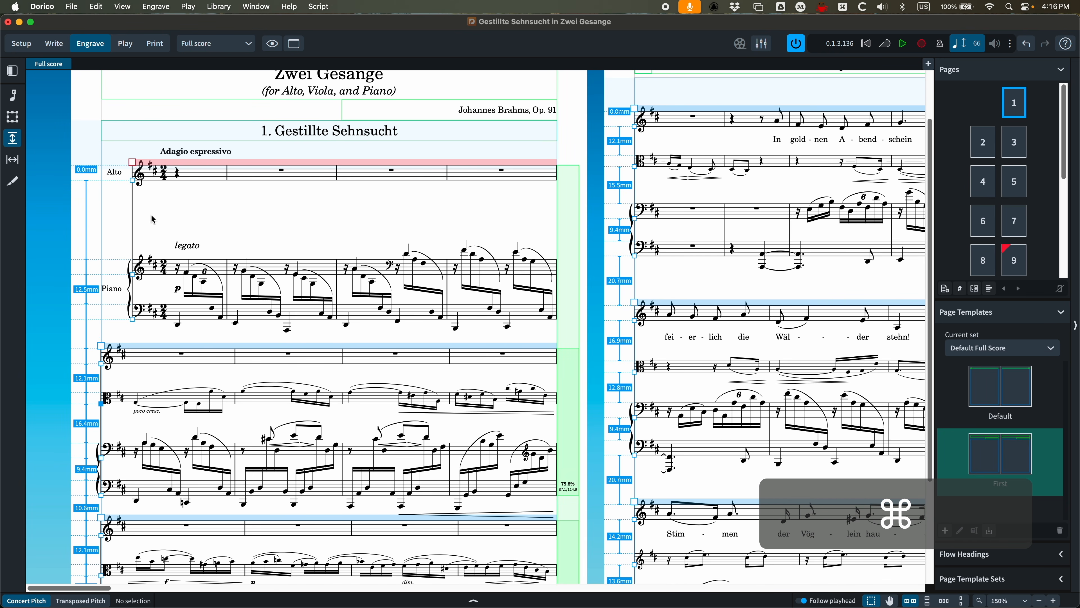
pyautogui.press('cmd+z')
# Set the distance between the alto and viola staves in page 1's first system to 13 mm.
pyautogui.click(84, 193)
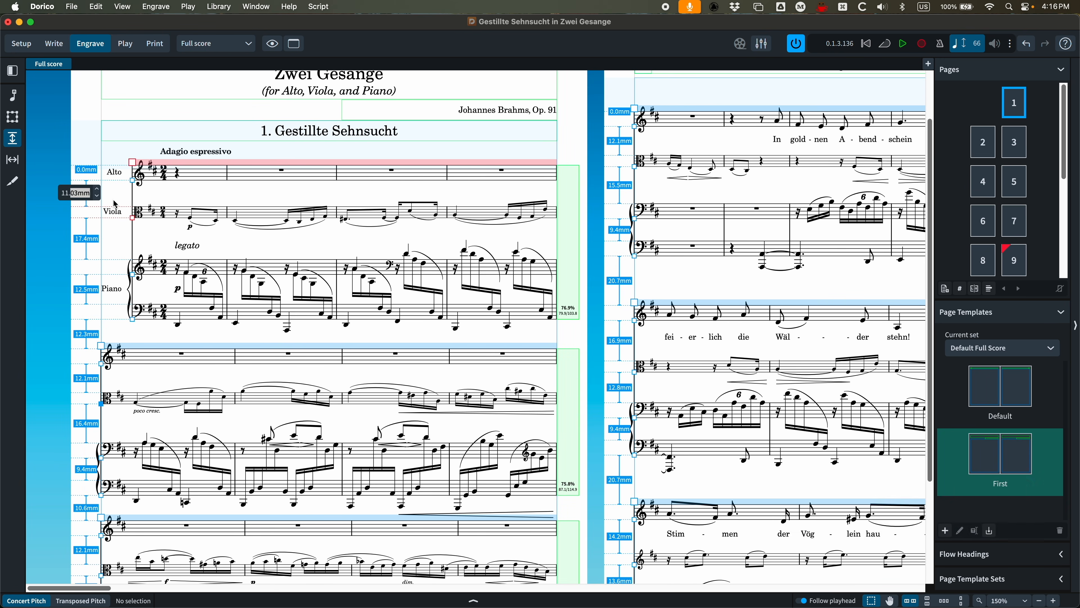
pyautogui.press('Left')
pyautogui.press('Left')
pyautogui.hotkey('shift', 'Left')
pyautogui.hotkey('shift', 'Left')
pyautogui.hotkey('shift', 'Left')
pyautogui.hotkey('shift', 'Left')
pyautogui.hotkey('shift', 'Left')
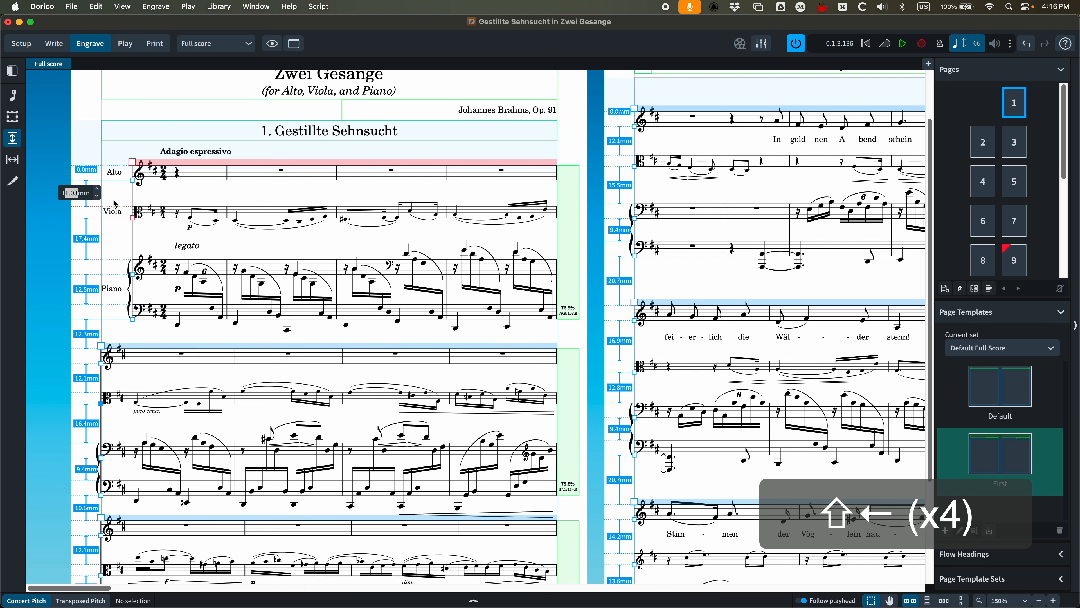
pyautogui.write('13')
pyautogui.press('Return')
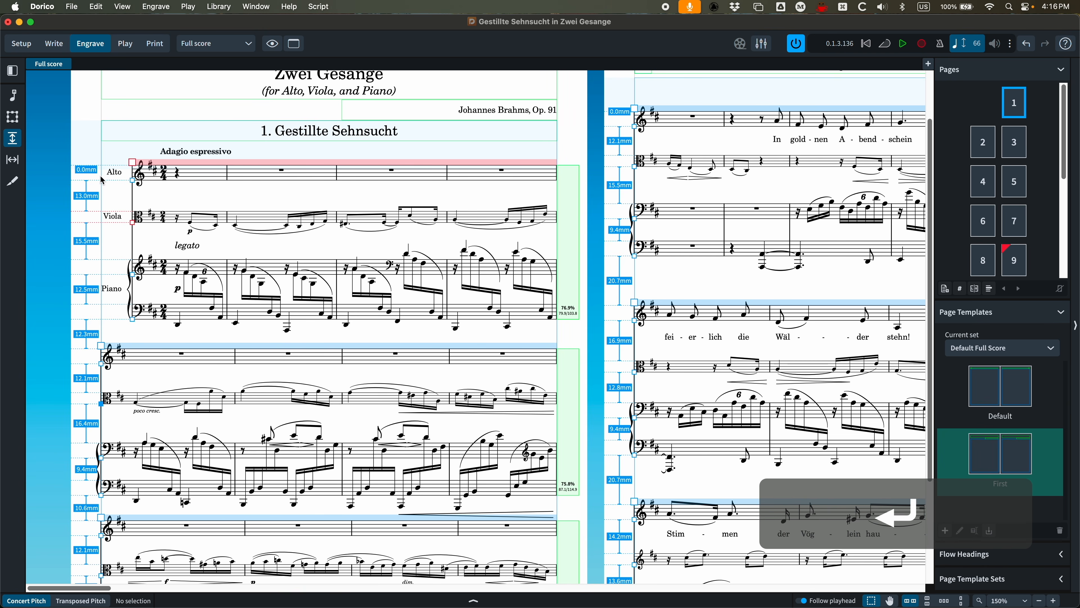
pyautogui.doubleClick(84, 199)
pyautogui.click(81, 242)
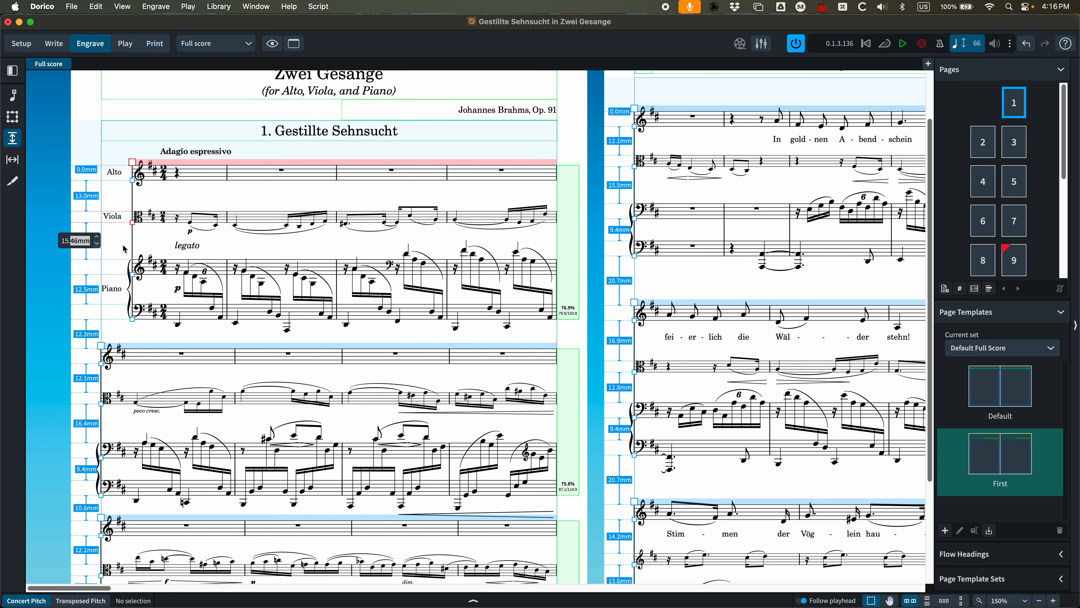
pyautogui.click(225, 196)
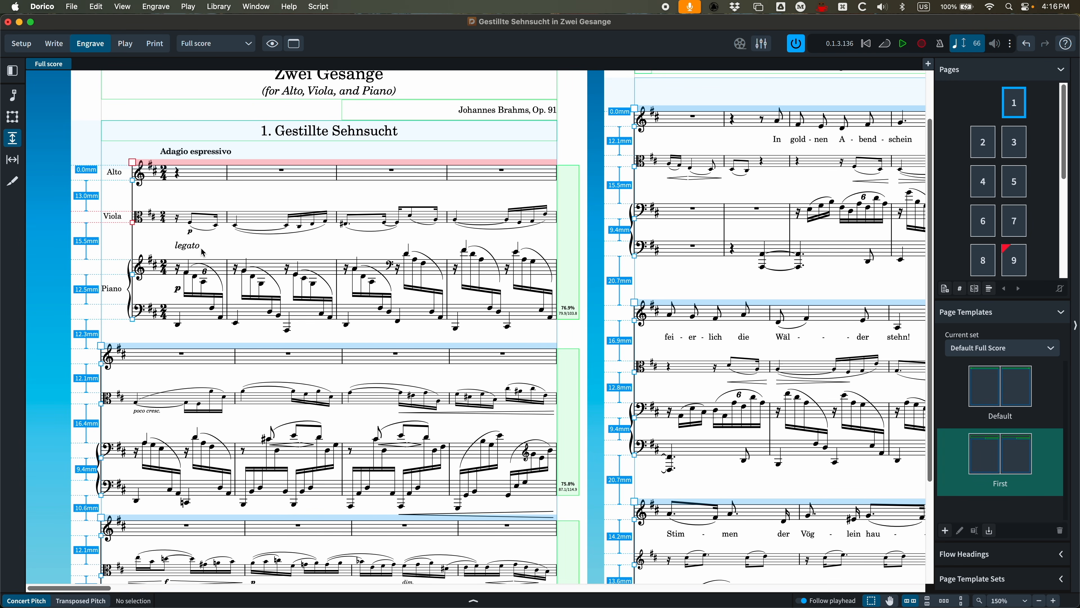
# Reset the viola staff and then the whole first system on page 1 to their default vertical positions.
pyautogui.scroll(3, 167, 280)
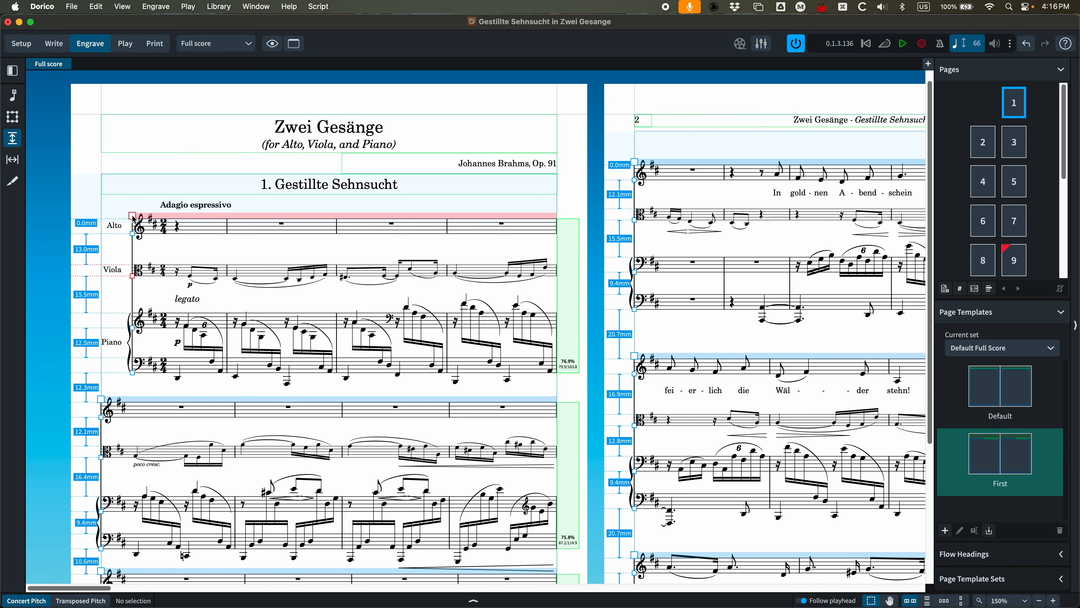
pyautogui.click(132, 275)
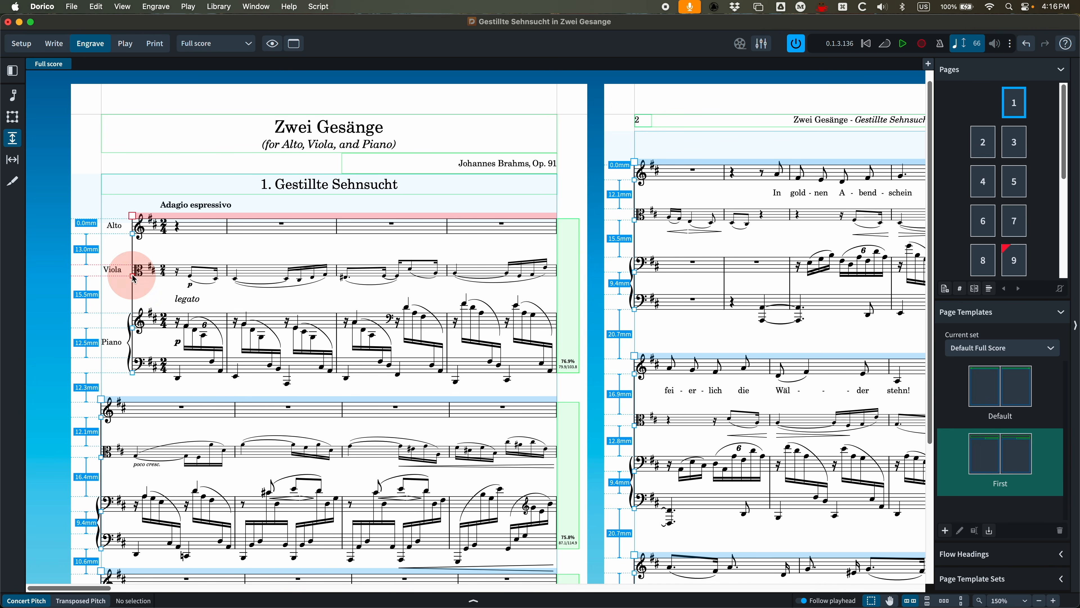
pyautogui.press('BackSpace')
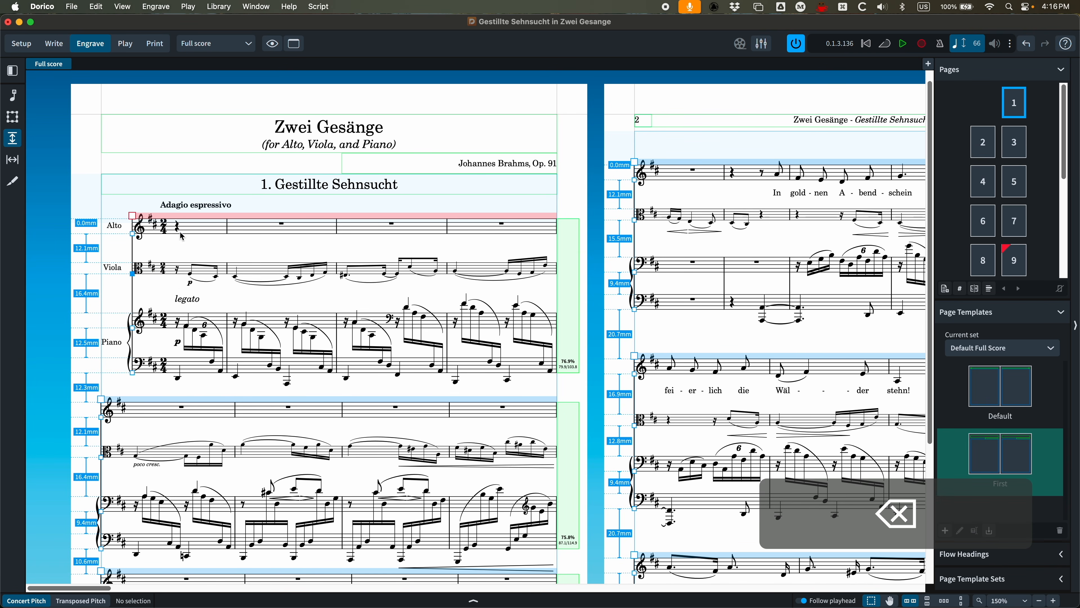
pyautogui.click(132, 215)
pyautogui.press('BackSpace')
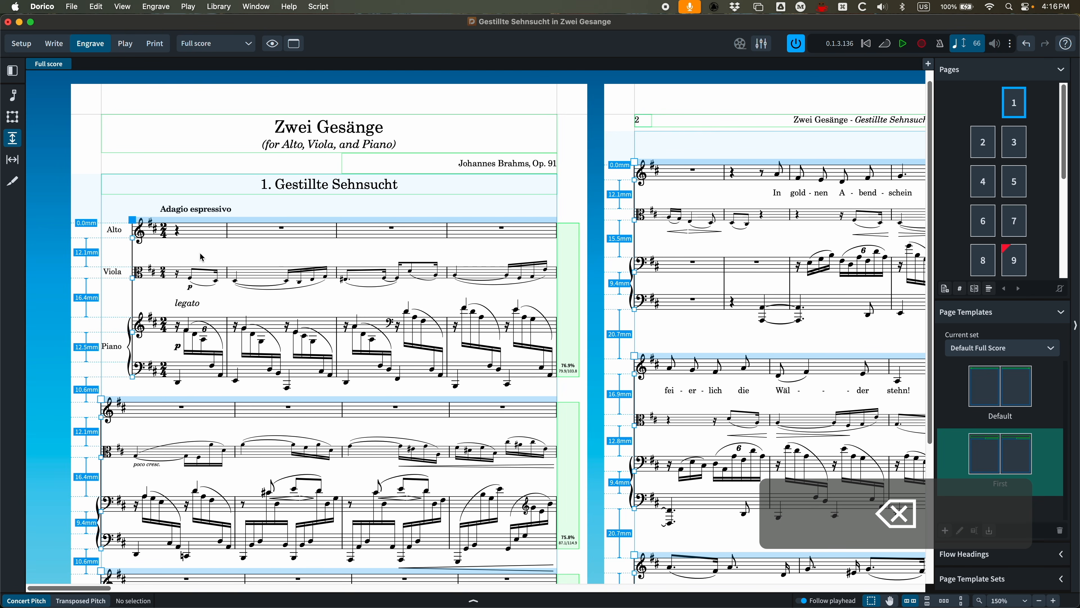
# Examine the vertical spacing of the staves and systems across pages 1 to 3.
pyautogui.press('super+minus')
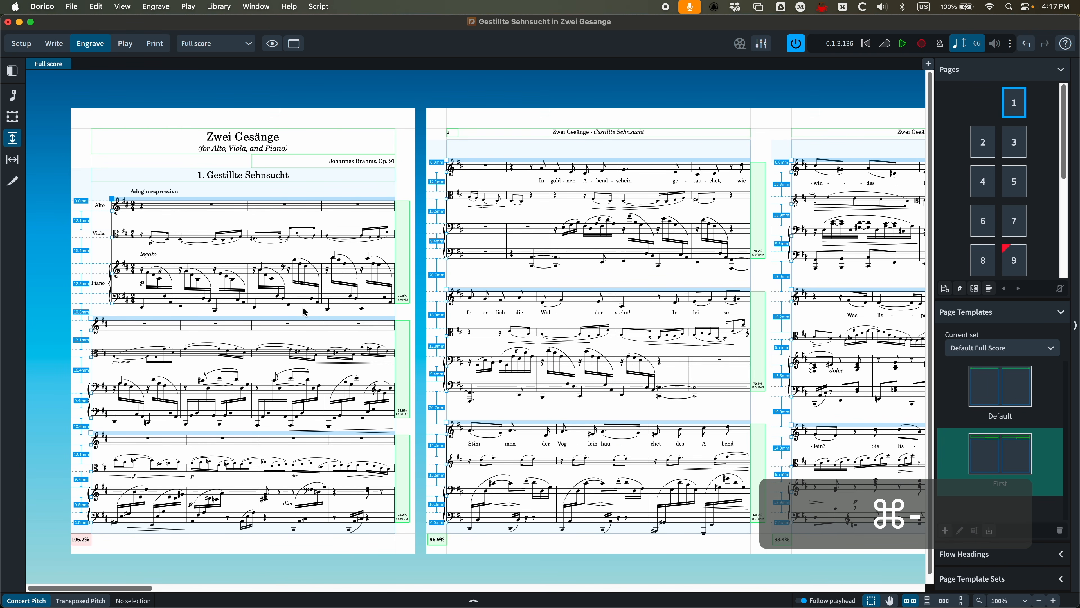
pyautogui.hscroll(3, 305, 313)
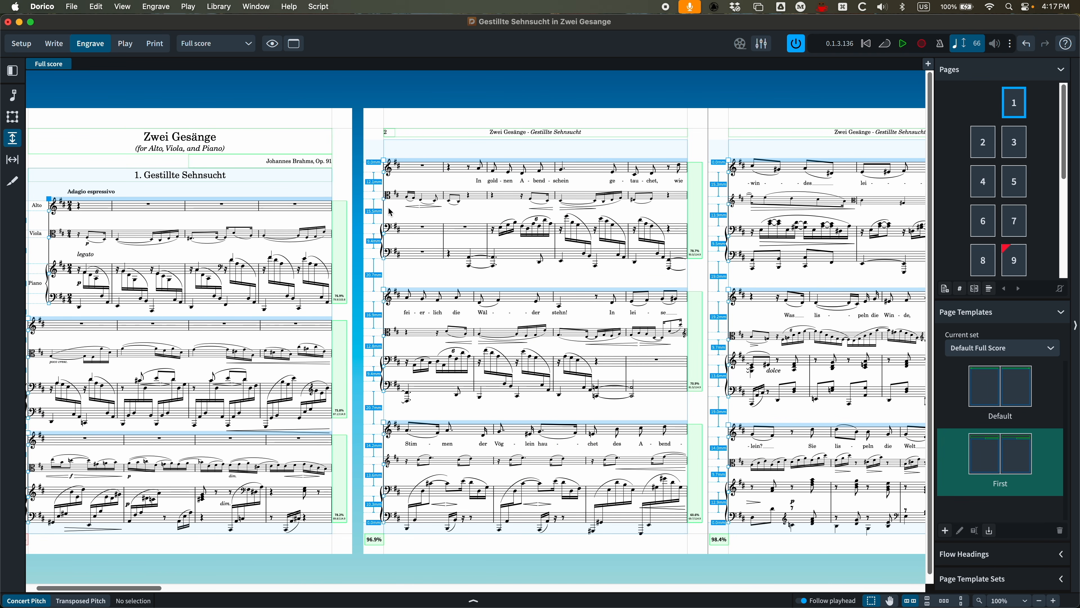
pyautogui.click(384, 198)
pyautogui.hscroll(2, 383, 256)
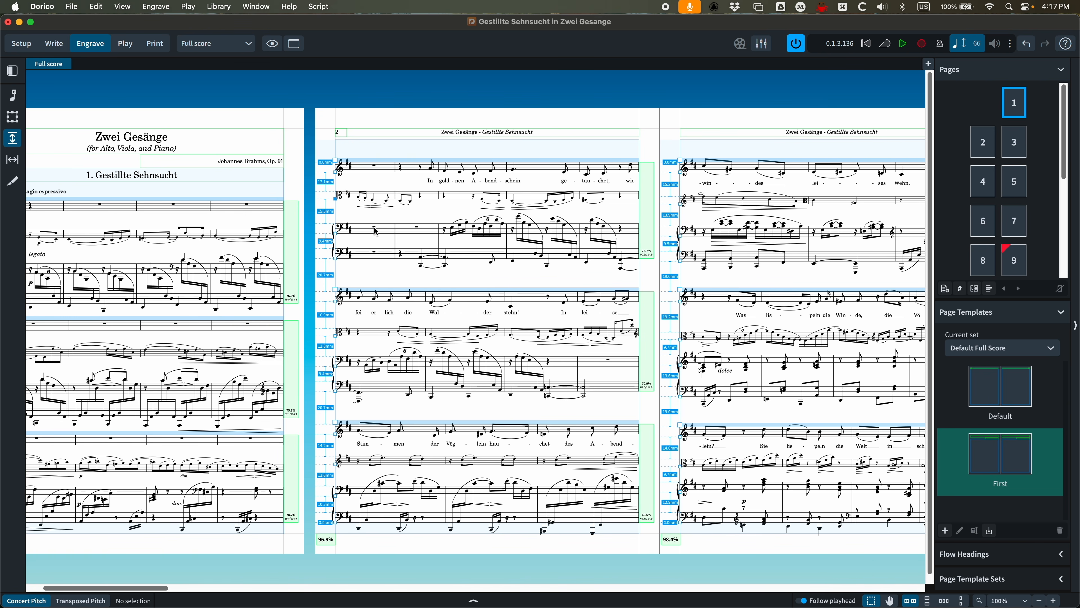
pyautogui.click(691, 210)
pyautogui.hscroll(10, 698, 255)
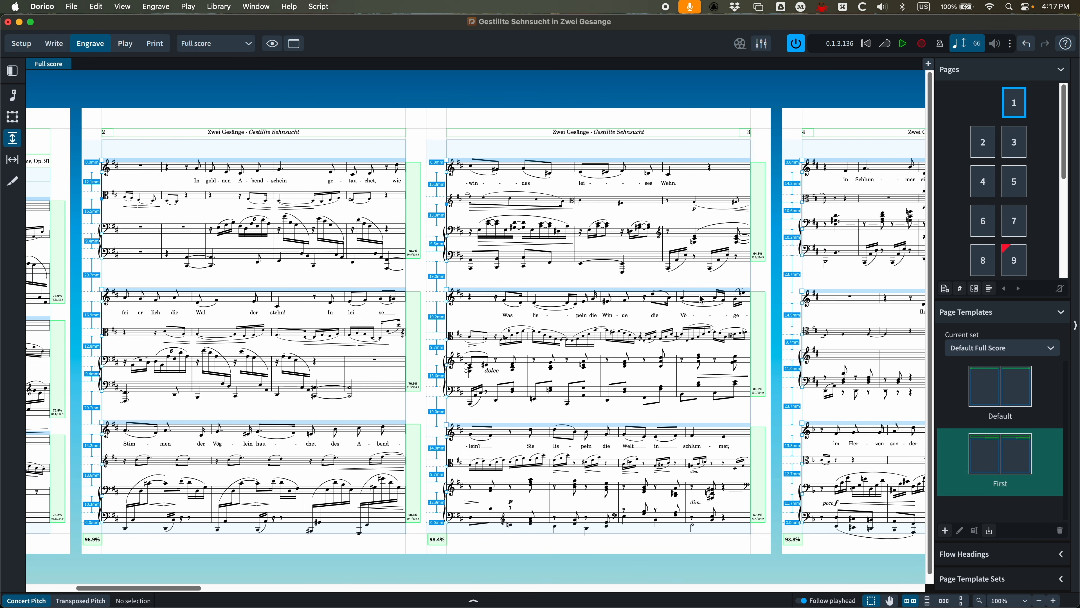
pyautogui.press('super')
pyautogui.hscroll(-15, 468, 298)
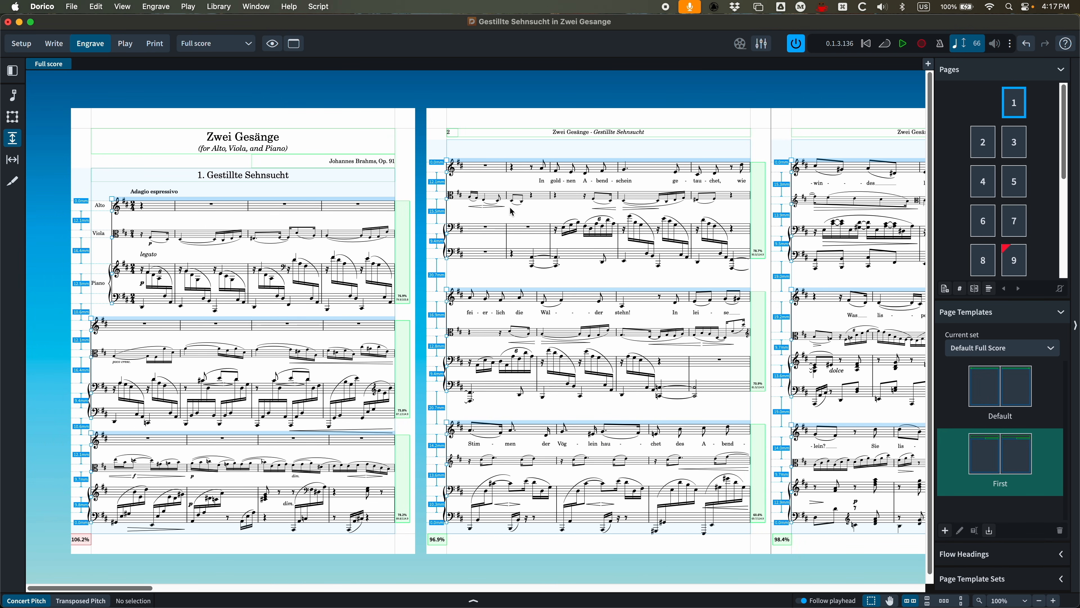
# Move the viola and upper piano staves of page 2's first system slightly upward, and raise the page's second system.
pyautogui.moveTo(447, 201); pyautogui.dragTo(447, 230)
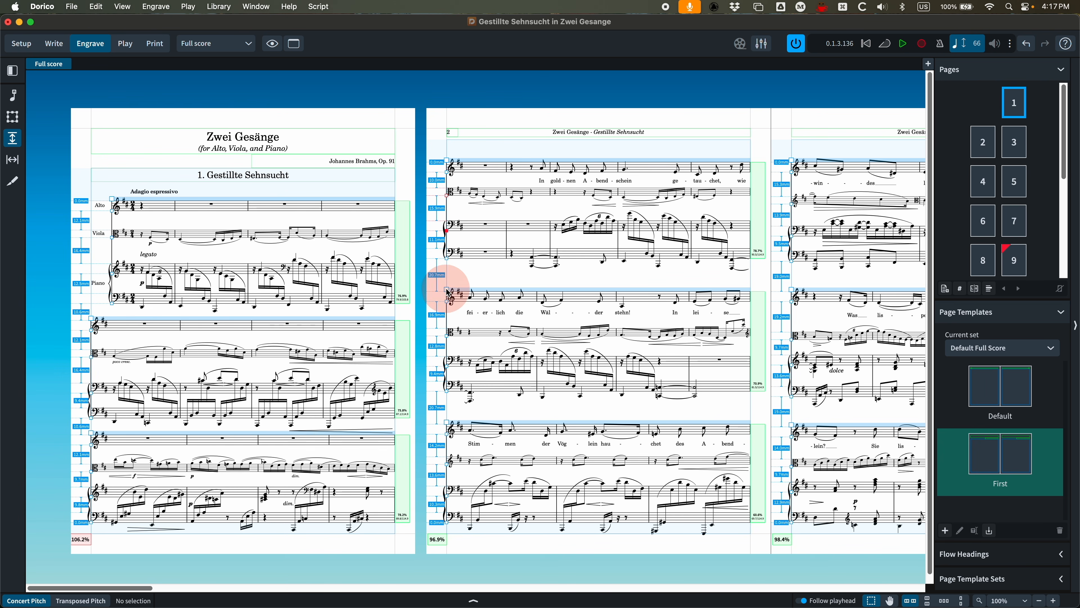
pyautogui.moveTo(446, 285); pyautogui.dragTo(449, 289)
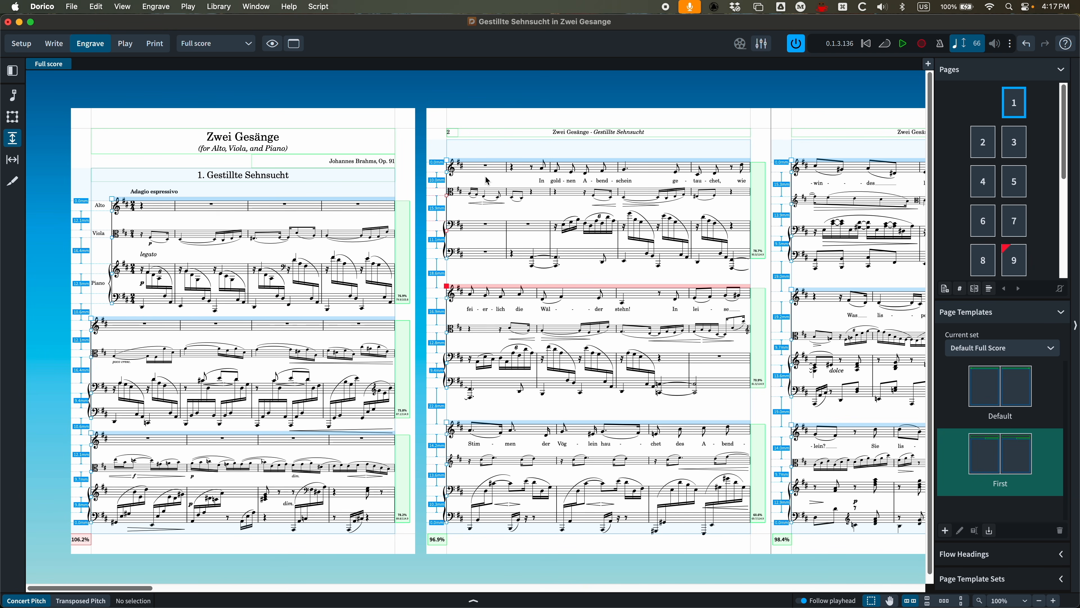
# Begin Copy Staff Spacing for the layout with page 2 as the source page.
pyautogui.click(167, 5)
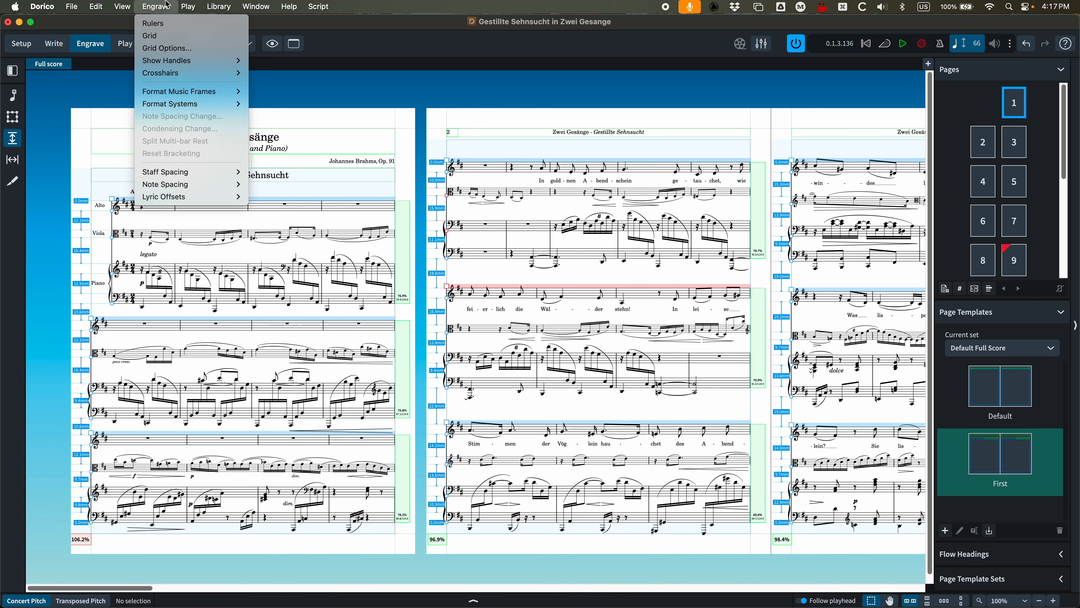
pyautogui.moveTo(191, 172)
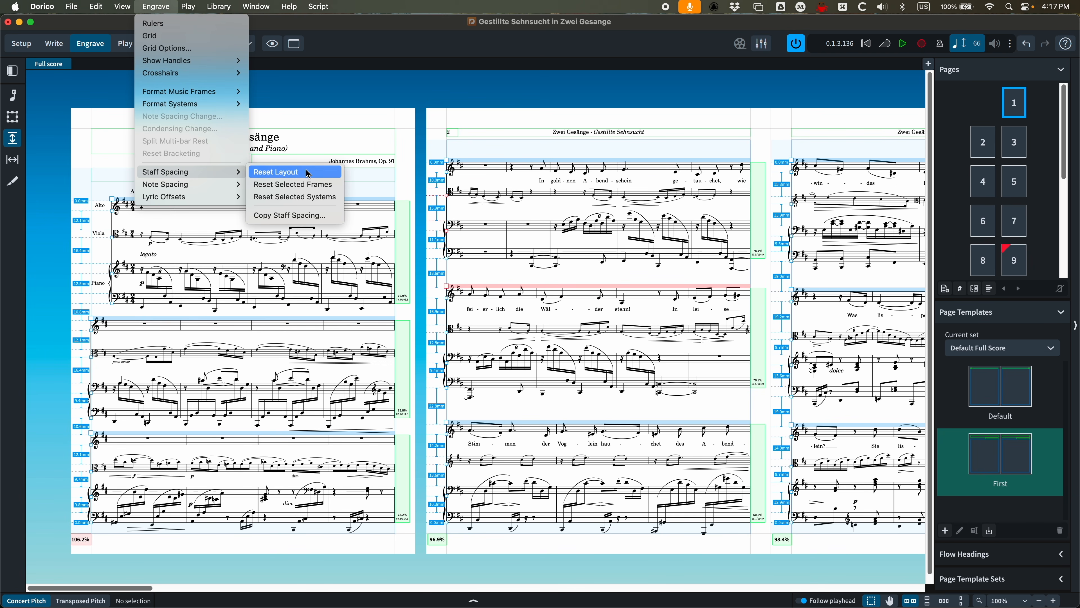
pyautogui.click(305, 221)
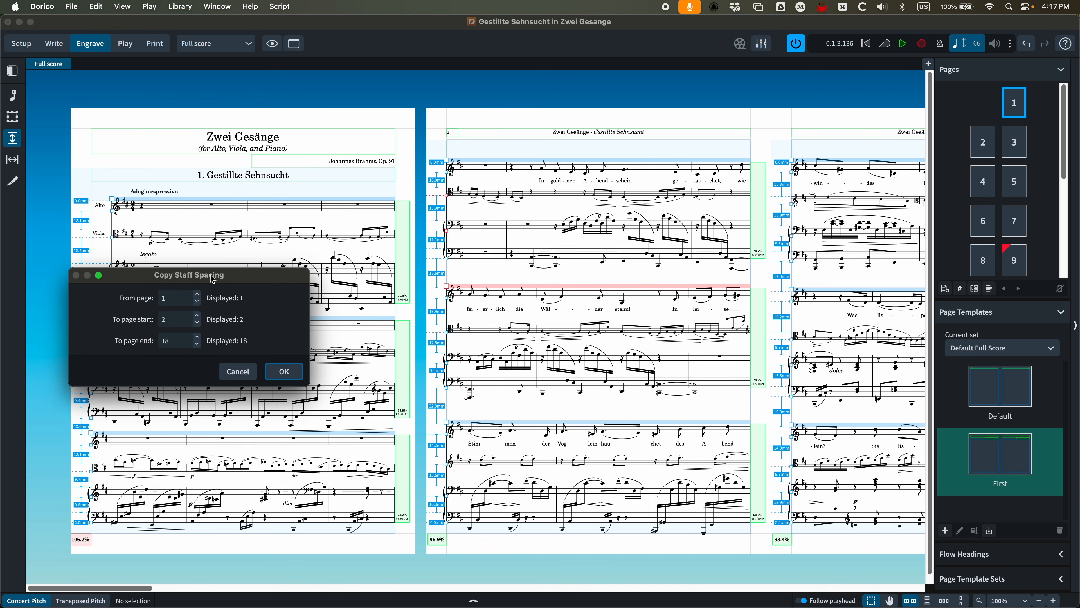
pyautogui.moveTo(210, 274); pyautogui.dragTo(531, 272)
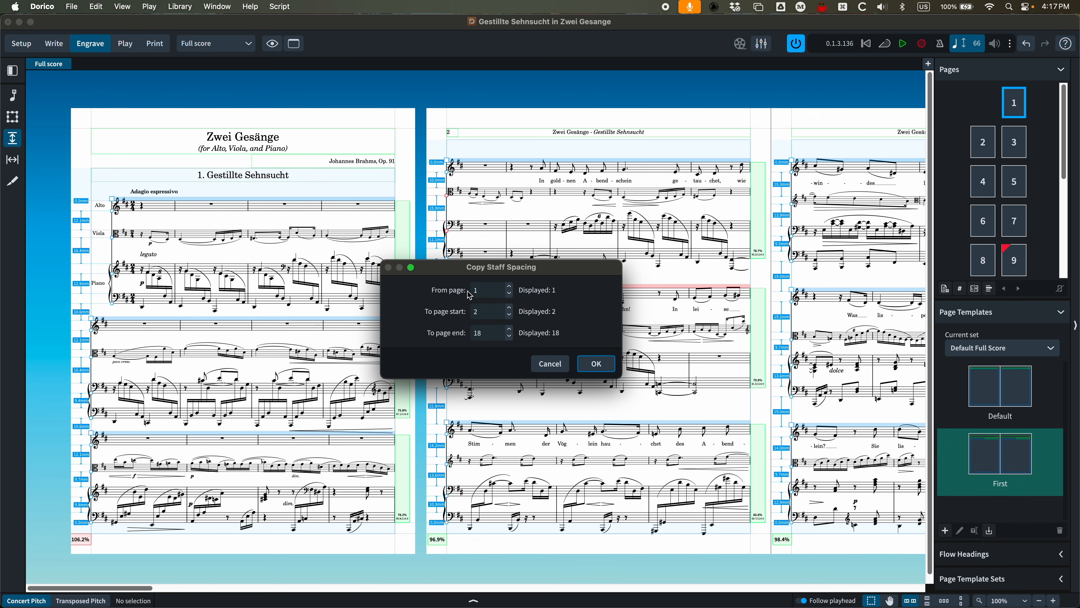
pyautogui.click(459, 292)
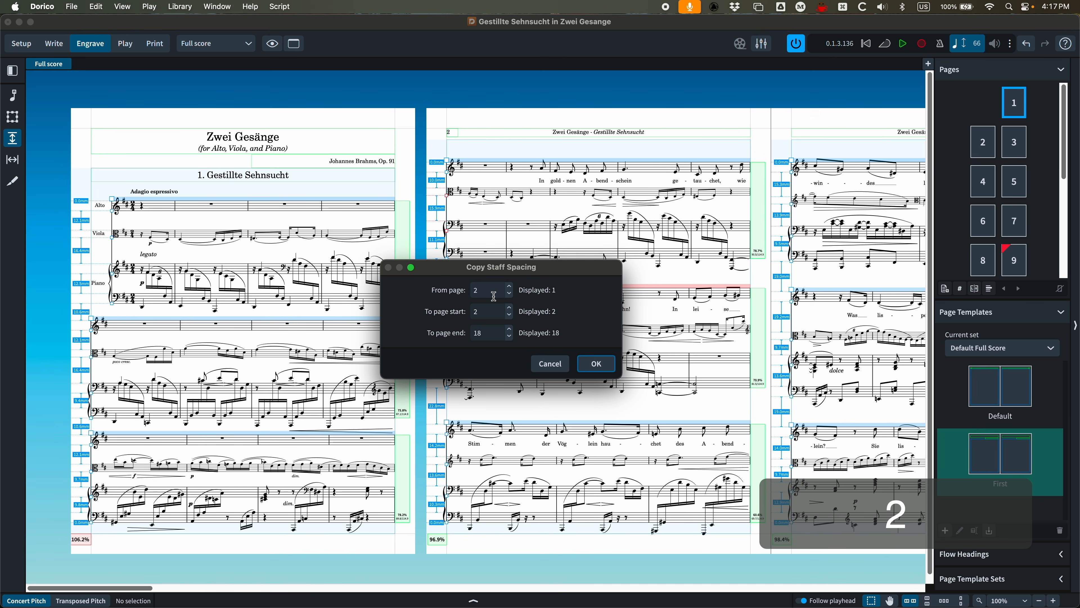
pyautogui.write('2')
# Set the staff spacing copy's target range to pages 3 through 18 and apply it.
pyautogui.click(448, 309)
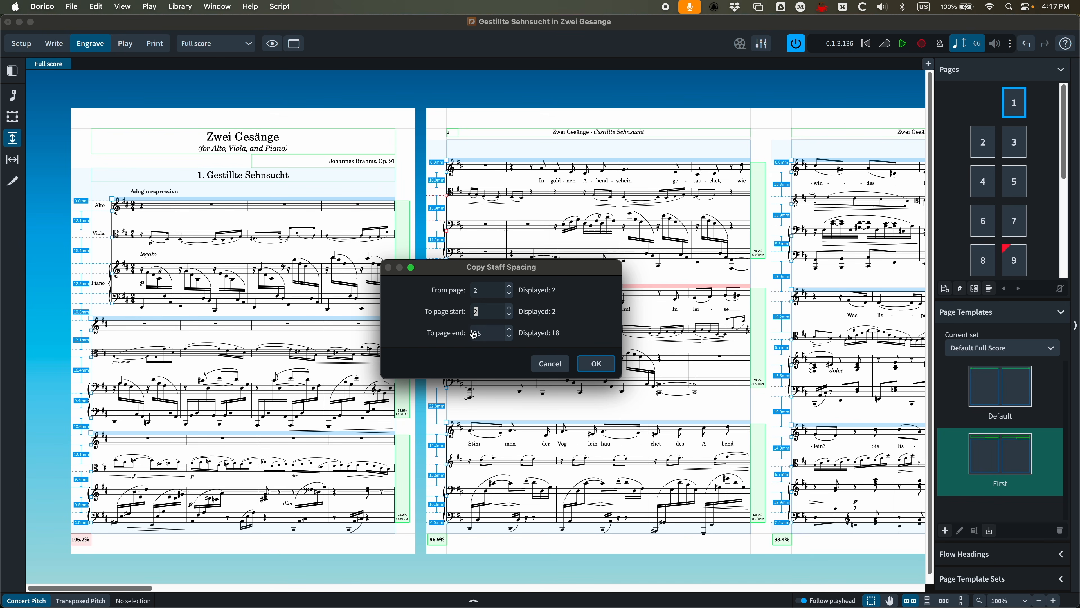
pyautogui.write('3')
pyautogui.click(452, 332)
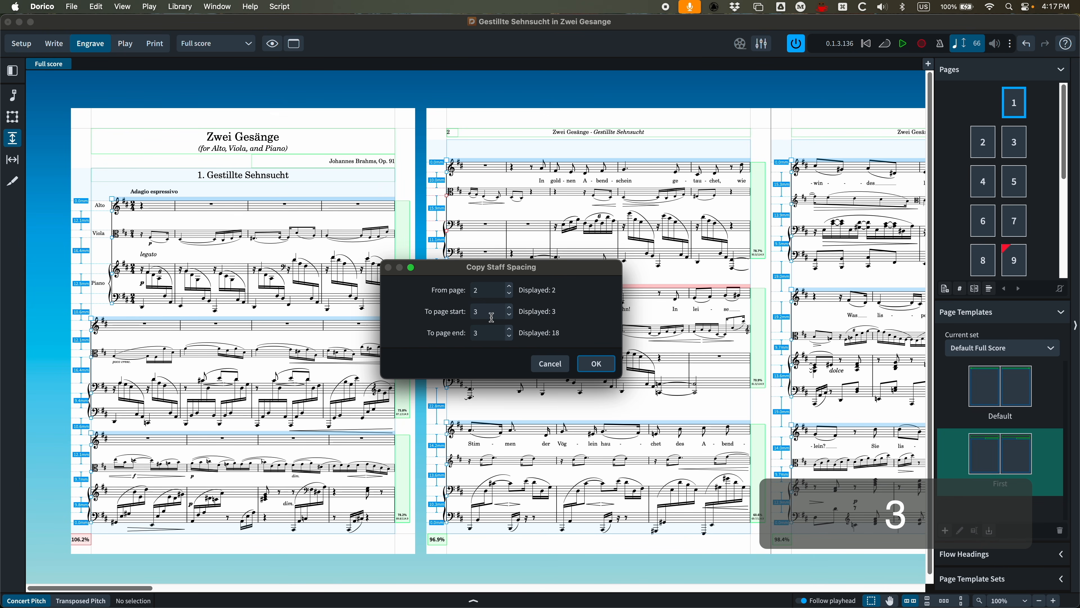
pyautogui.write('3')
pyautogui.write('18')
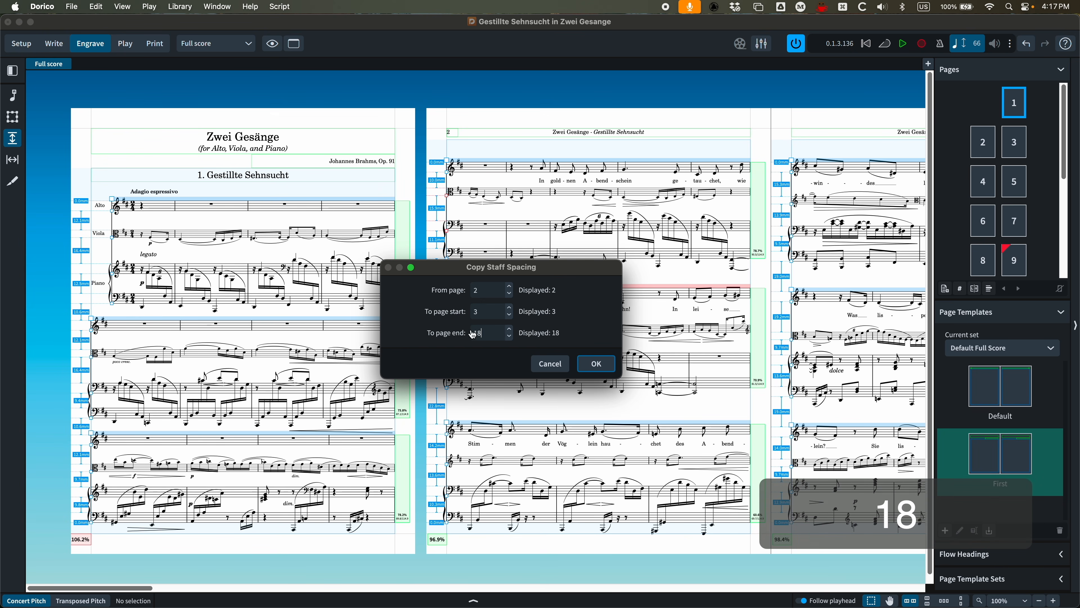
pyautogui.click(487, 314)
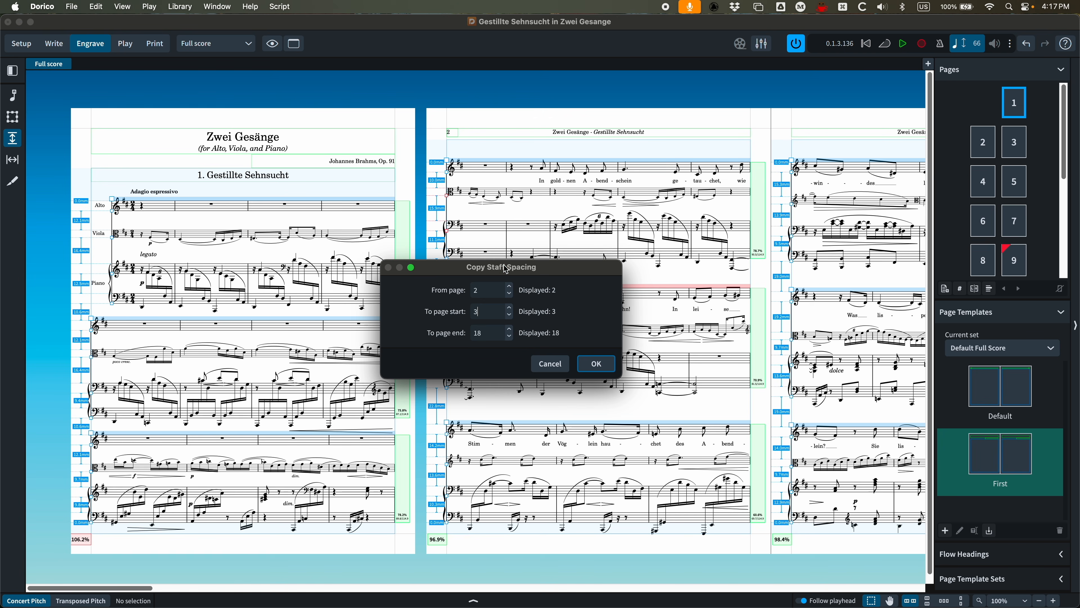
pyautogui.moveTo(507, 270); pyautogui.dragTo(307, 260)
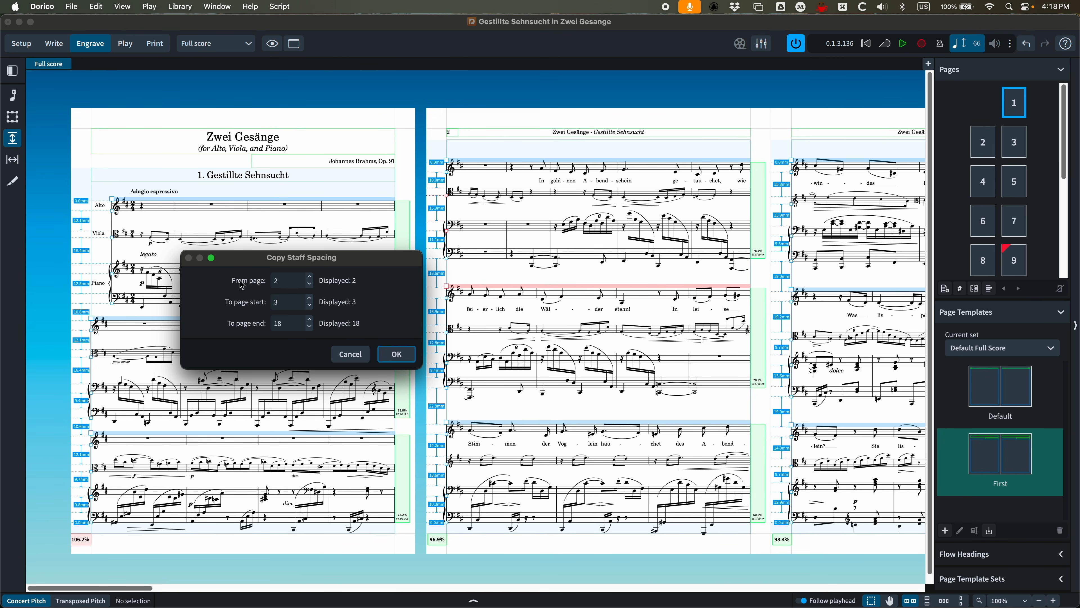
pyautogui.click(397, 353)
# Undo the staff spacing copied from page 2 and review pages 1 to 4.
pyautogui.hscroll(5, 568, 379)
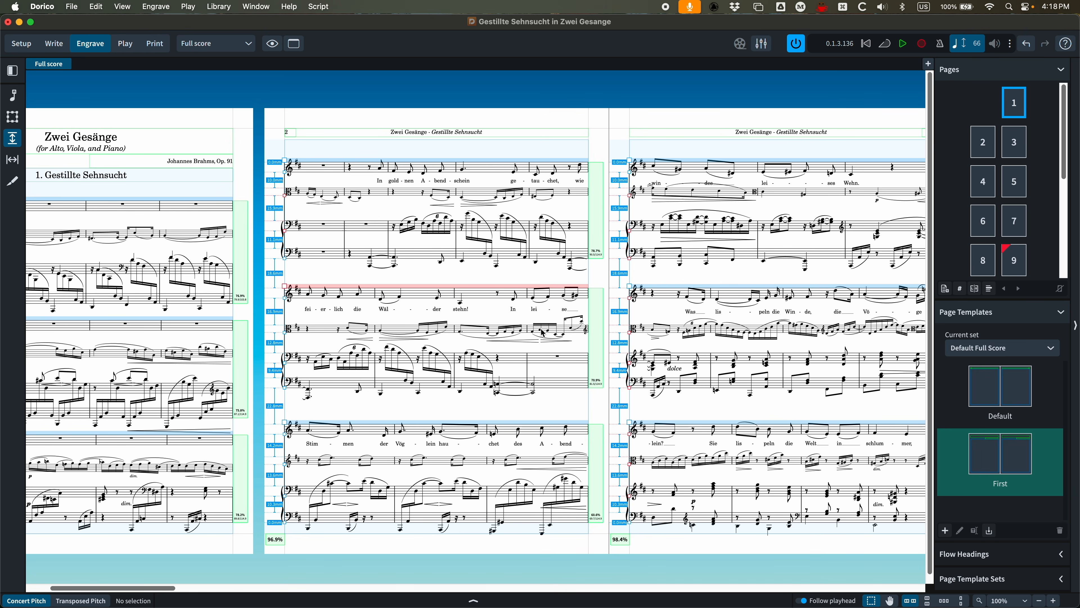
pyautogui.press('super+z')
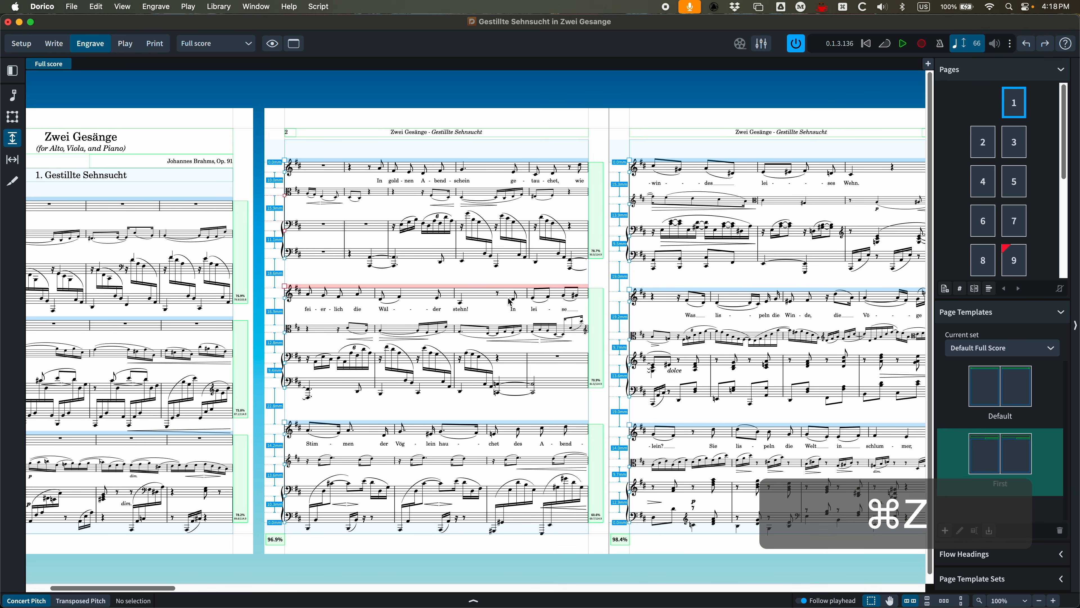
pyautogui.press('super+z')
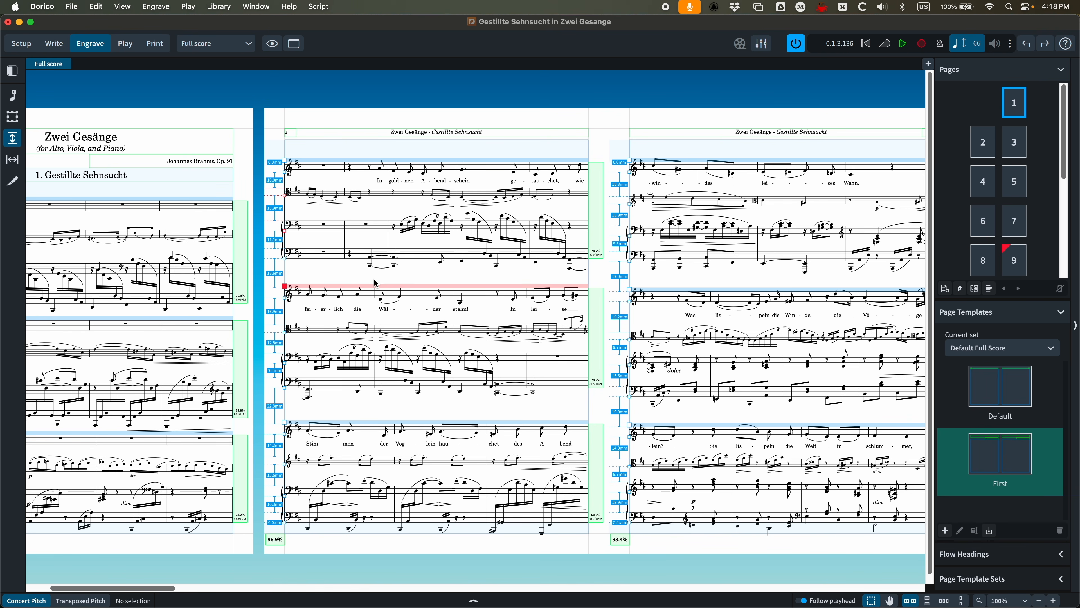
pyautogui.hscroll(-3, 367, 281)
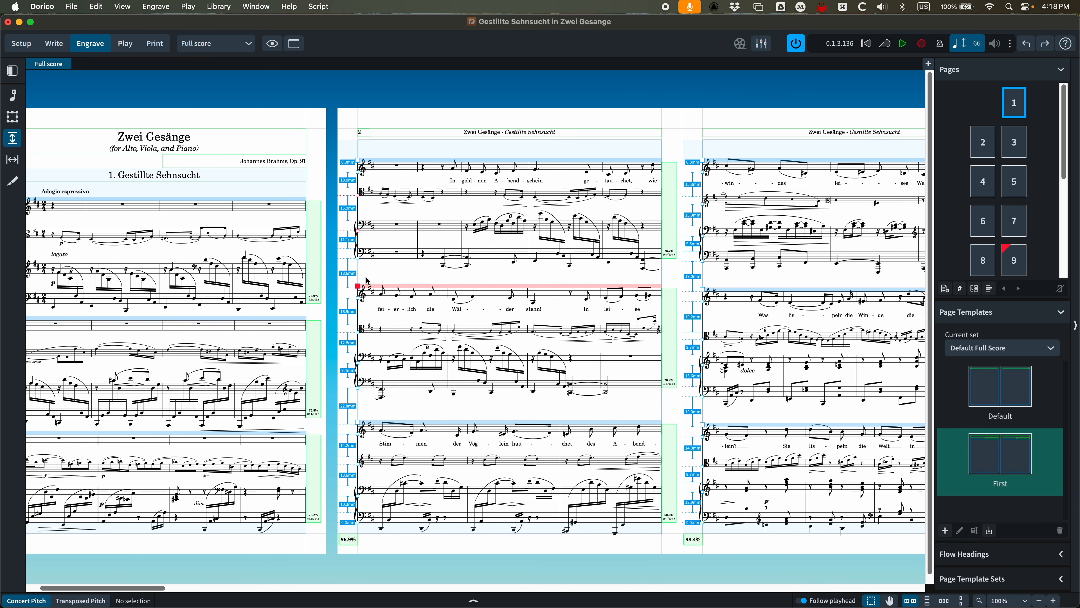
pyautogui.hscroll(3, 367, 280)
pyautogui.hscroll(5, 368, 281)
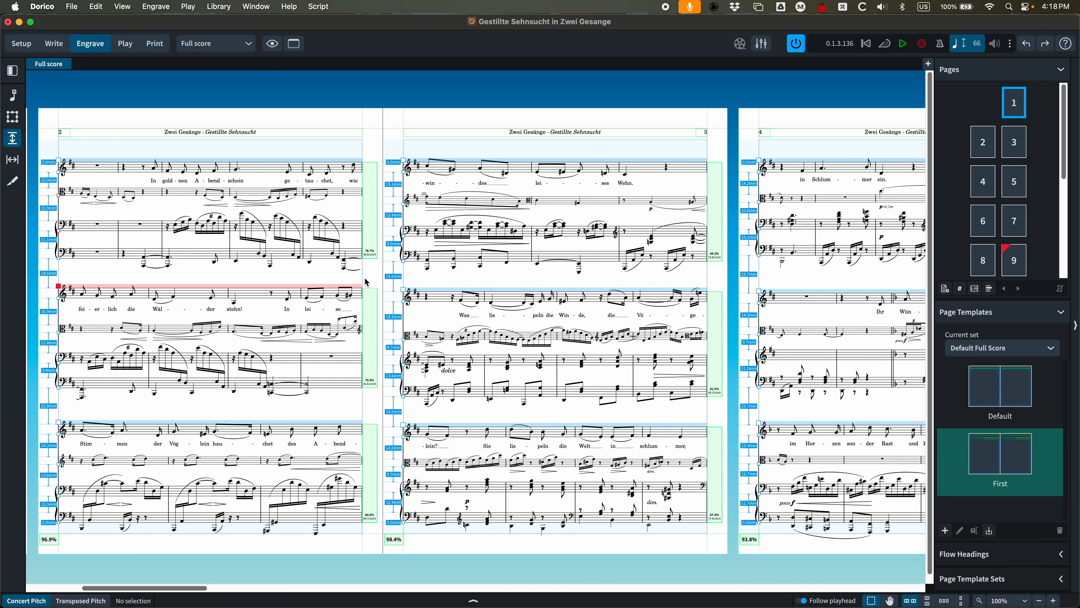
pyautogui.hscroll(-8, 368, 281)
pyautogui.hscroll(-2, 366, 281)
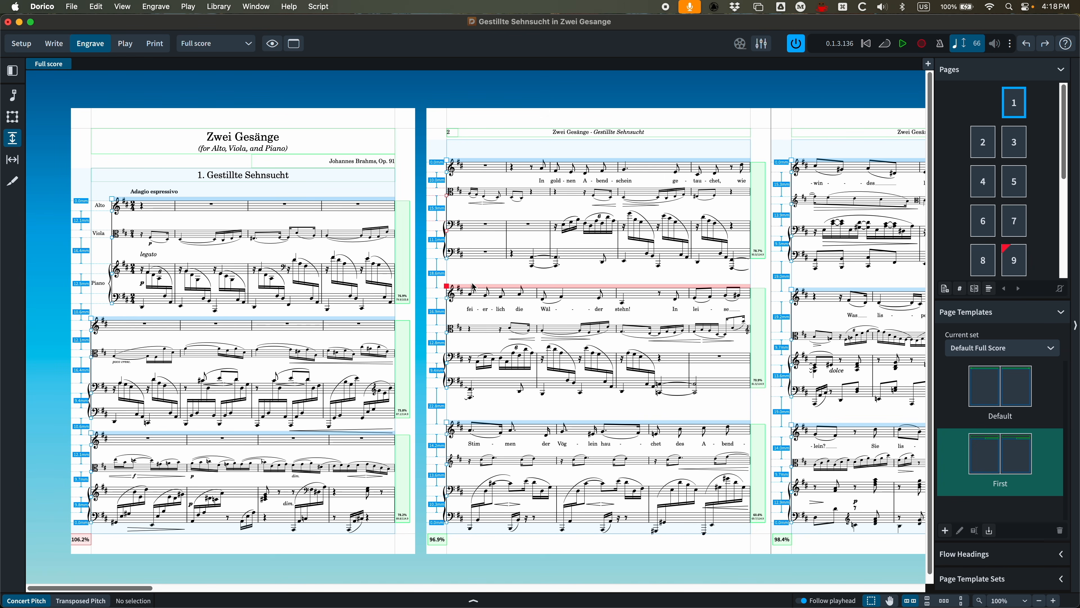
# Reset page 2's second system and the moved staves of its first system to their default spacing.
pyautogui.press('BackSpace')
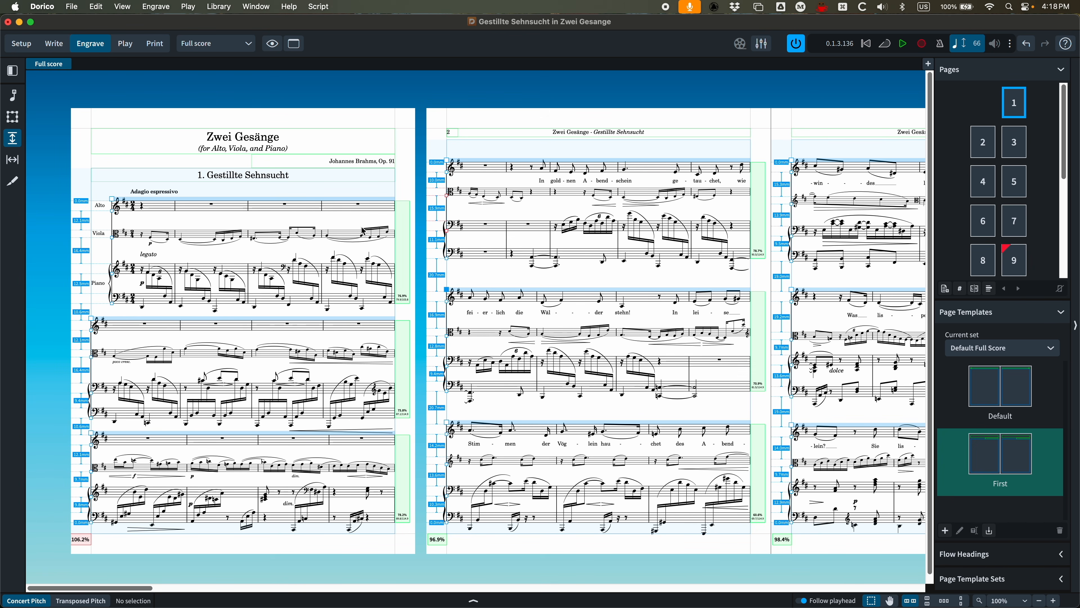
pyautogui.moveTo(457, 180); pyautogui.dragTo(441, 239)
pyautogui.press('BackSpace')
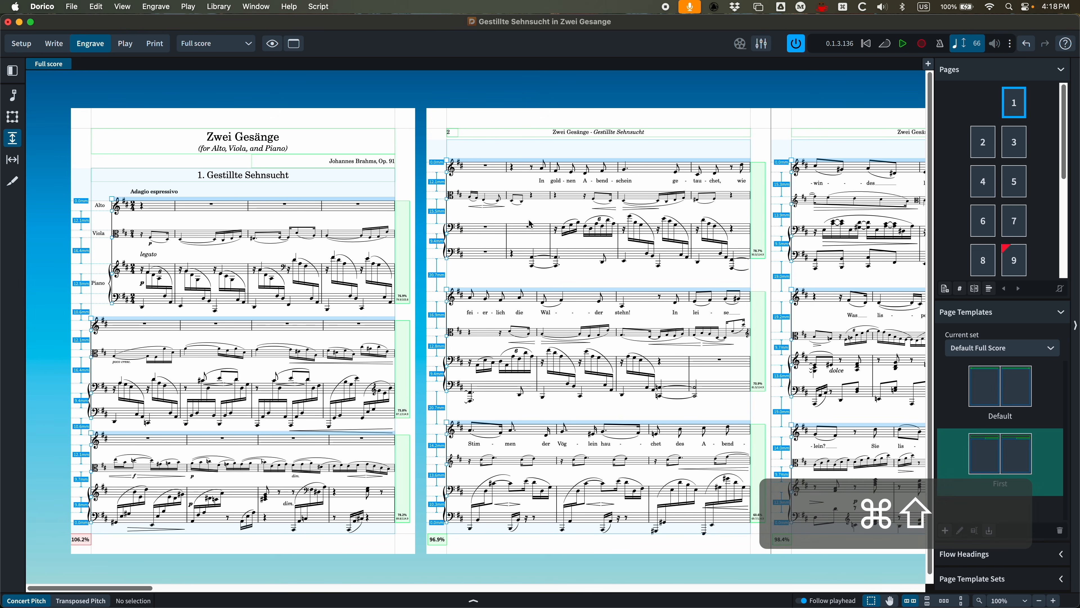
# Open the full score's Layout Options and examine the Minimum Gaps settings for vertical spacing.
pyautogui.press('super+shift+l')
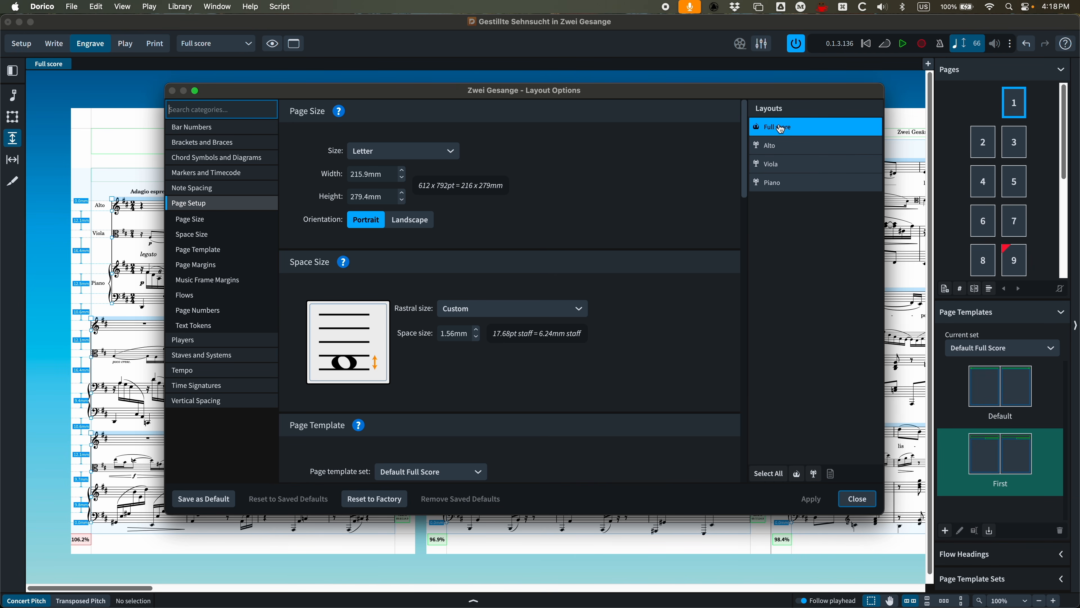
pyautogui.click(207, 400)
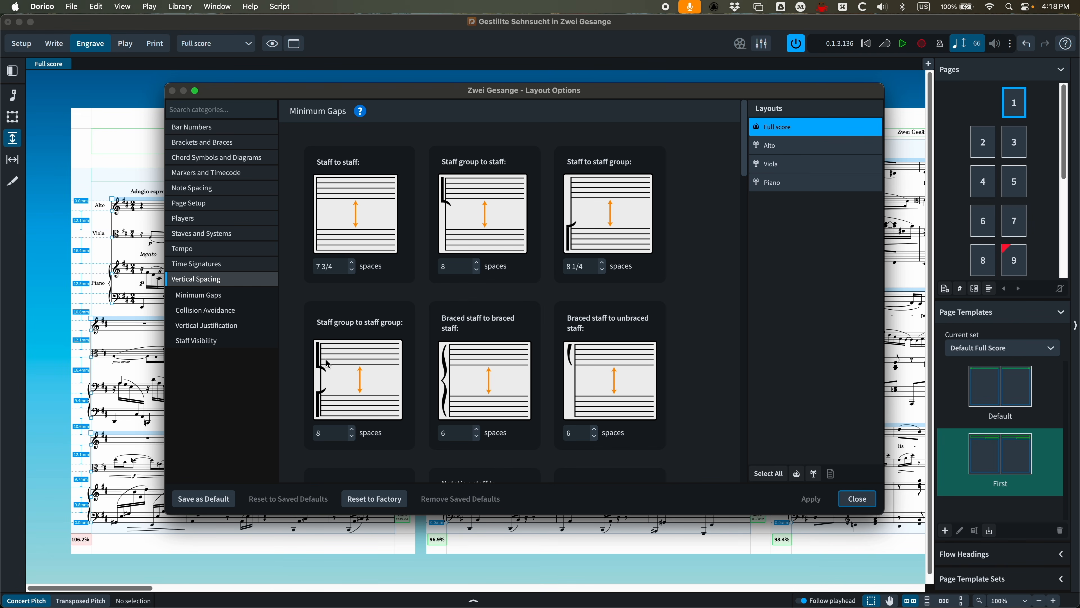
pyautogui.scroll(-5, 523, 354)
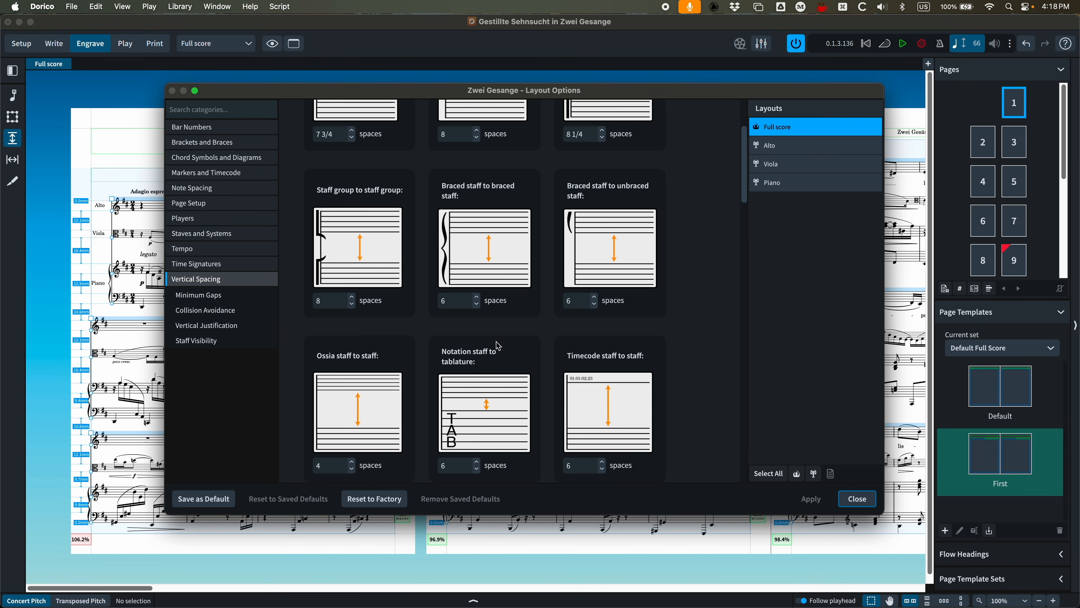
pyautogui.scroll(5, 510, 298)
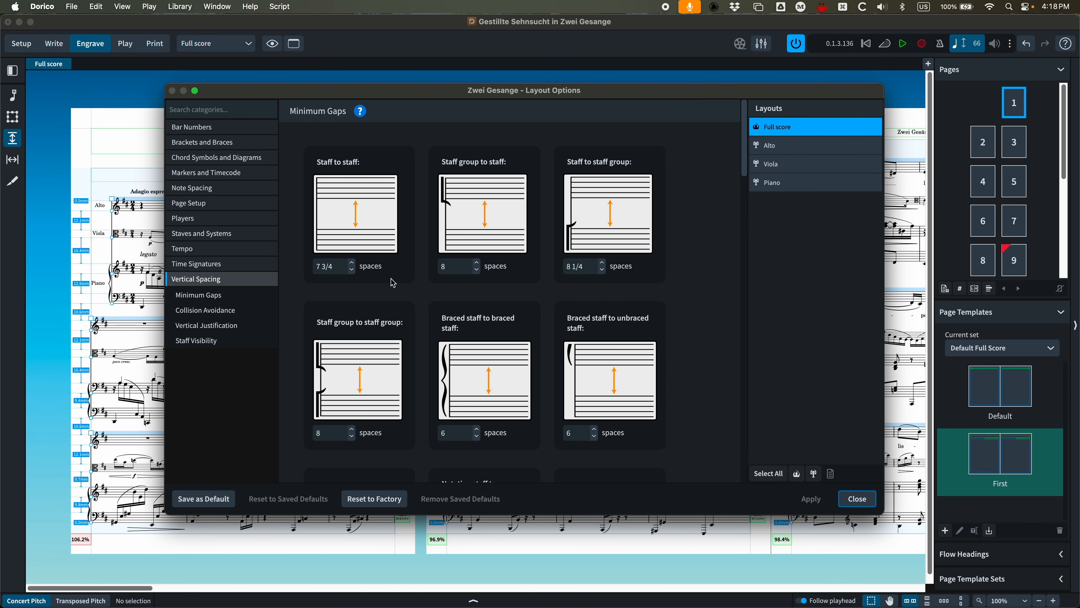
# Examine the inter-system gap, divisi staff, Galley View, Fill View and Collision Avoidance settings under Vertical Spacing.
pyautogui.scroll(-5, 412, 280)
pyautogui.scroll(-5, 412, 280)
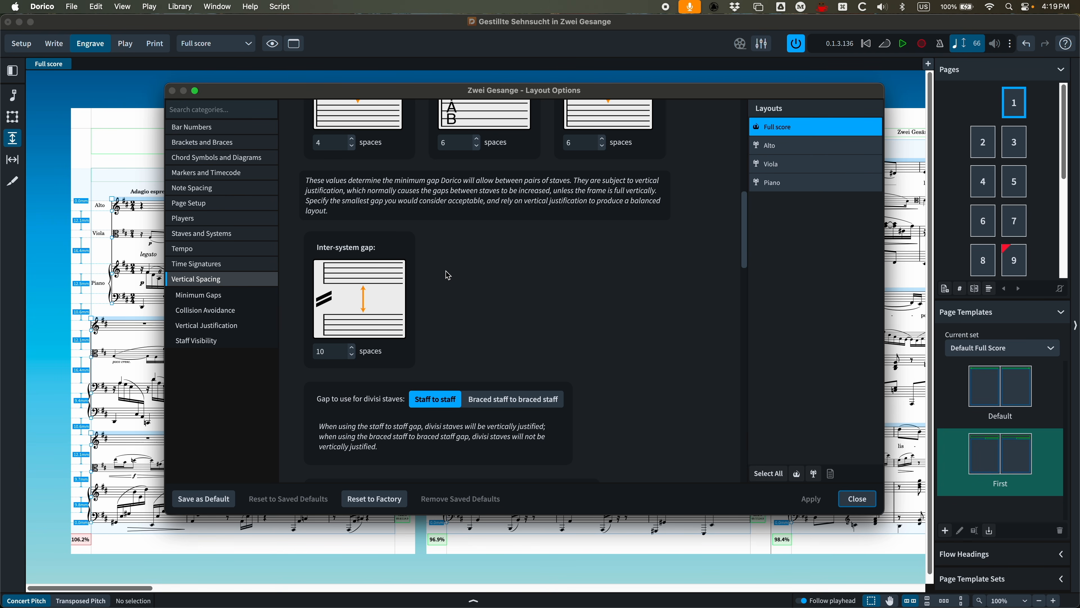
pyautogui.scroll(-10, 449, 275)
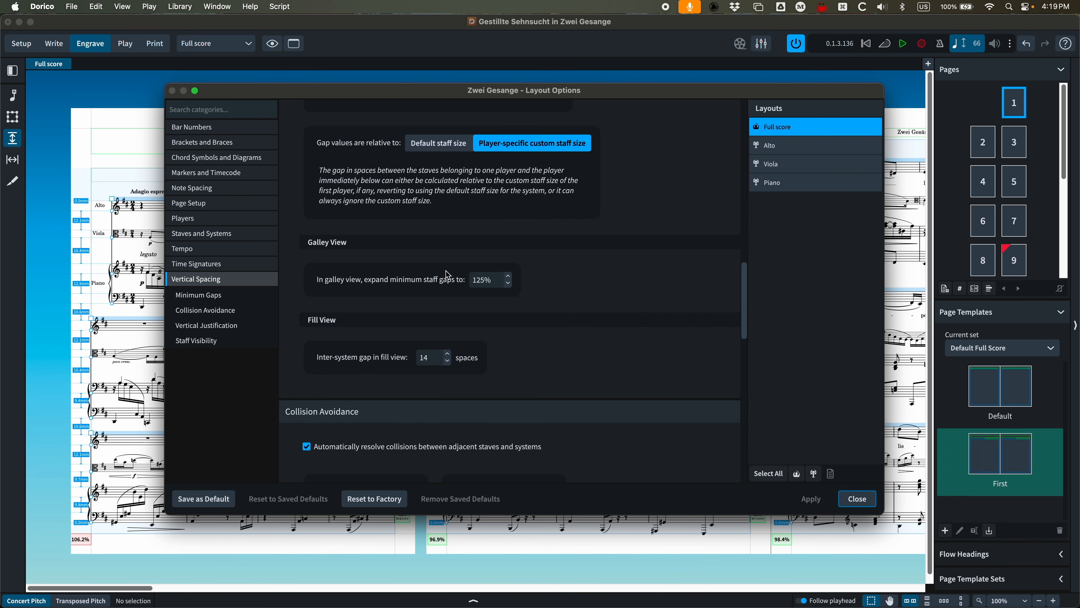
pyautogui.scroll(3, 425, 293)
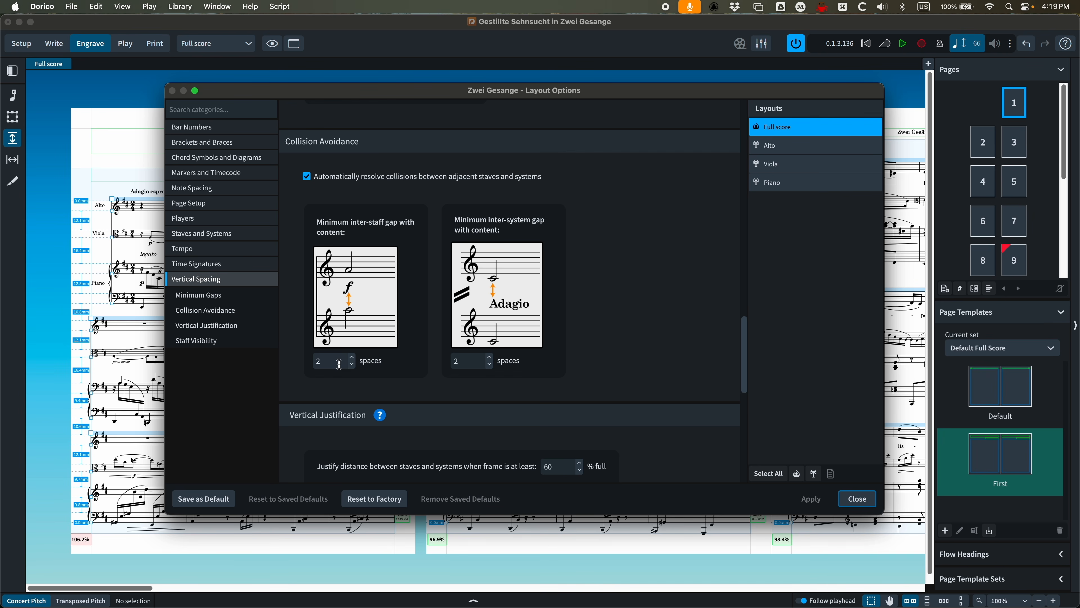
pyautogui.scroll(1, 416, 359)
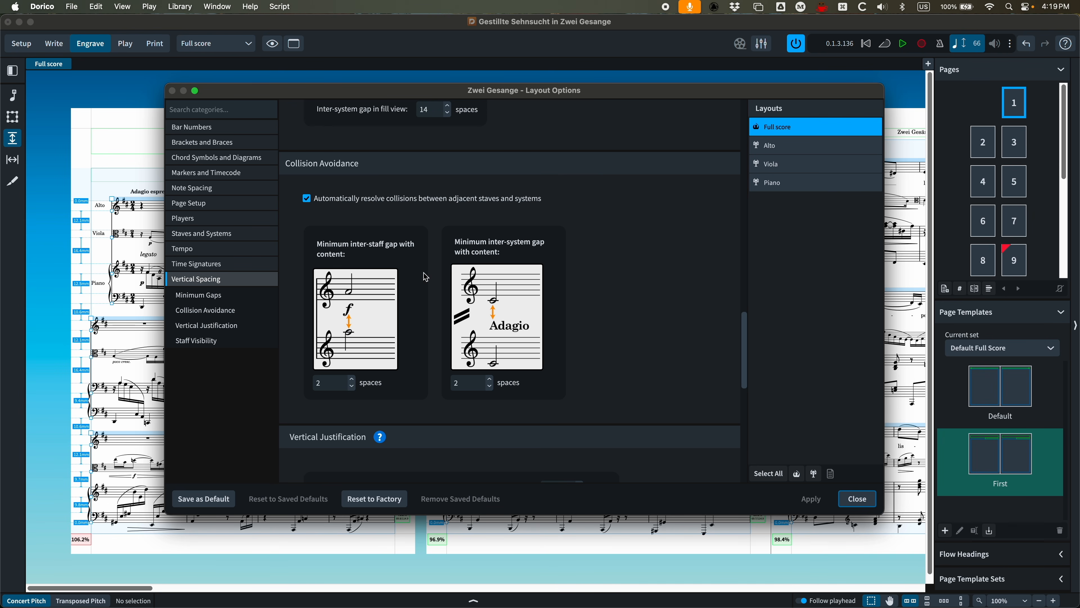
pyautogui.scroll(10, 420, 340)
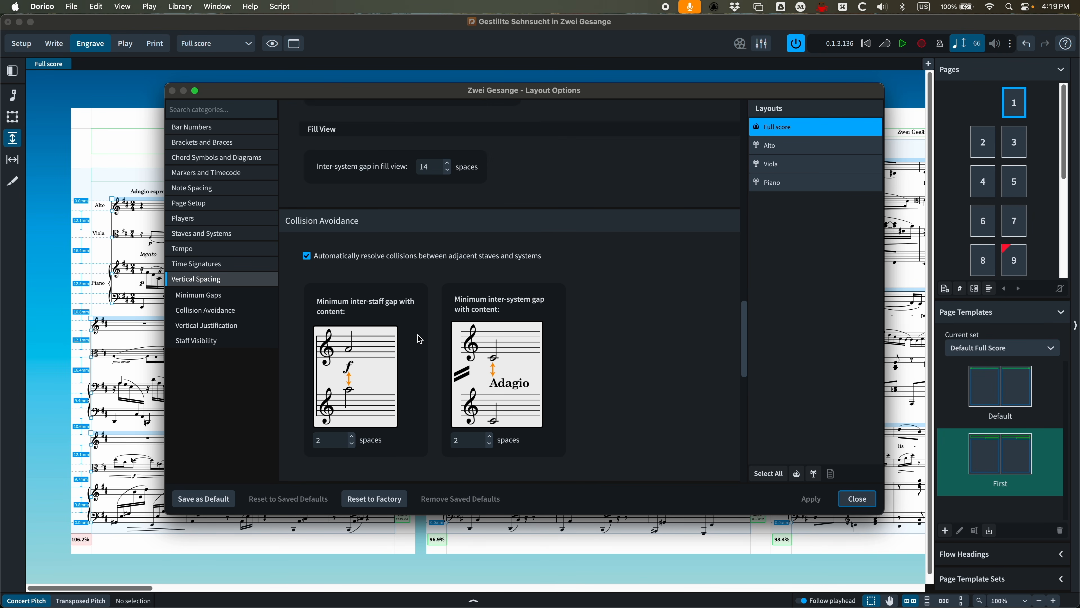
pyautogui.scroll(20, 403, 347)
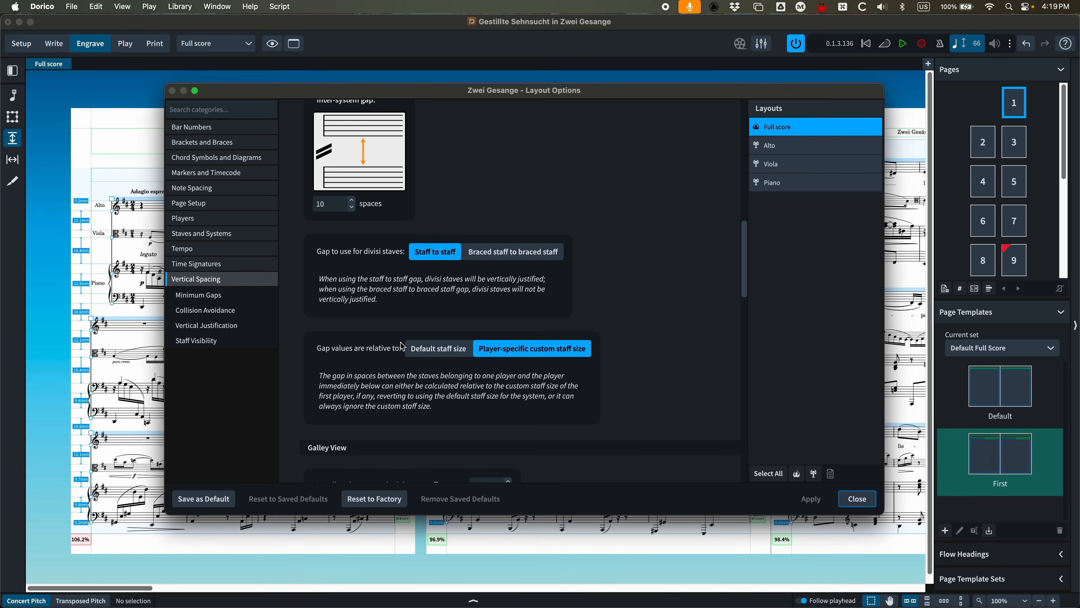
pyautogui.scroll(7, 448, 347)
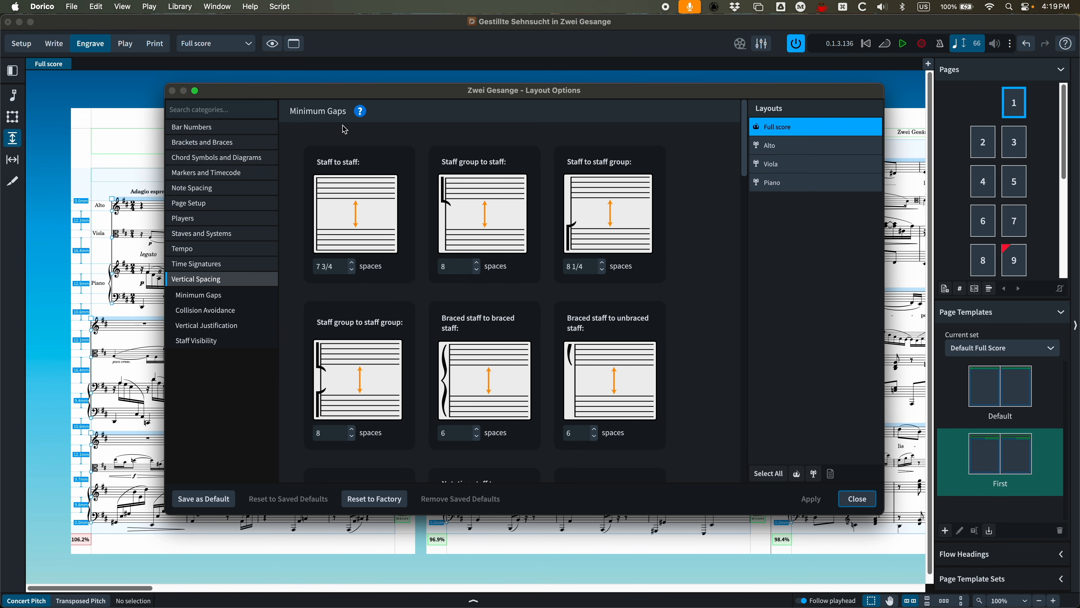
# Review the Minimum Gaps diagrams for staff, group and braced-staff pairs, and close Layout Options.
pyautogui.scroll(-5, 300, 374)
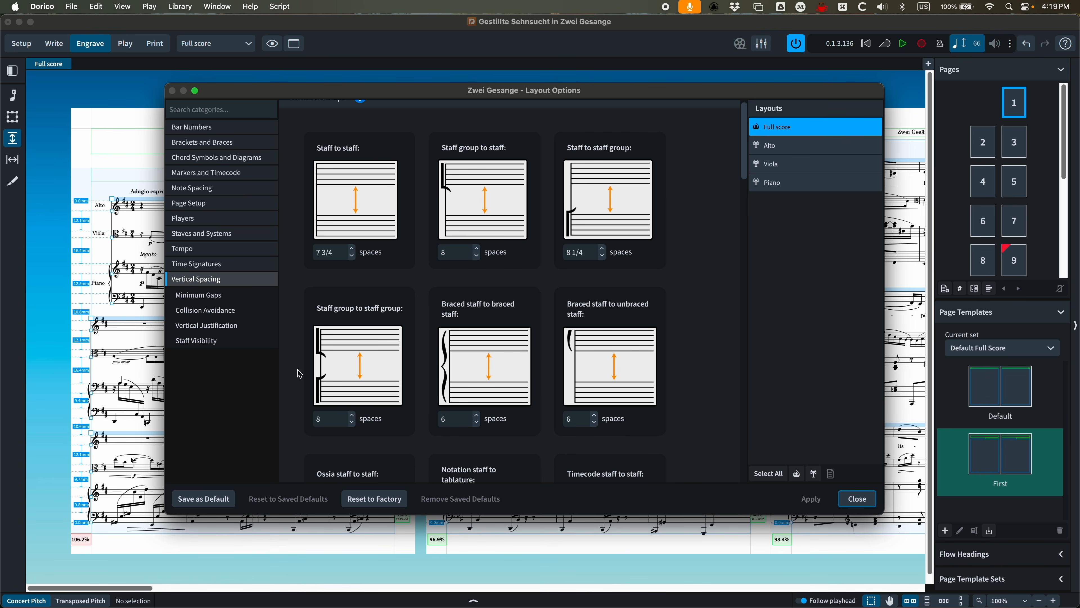
pyautogui.scroll(-1, 300, 373)
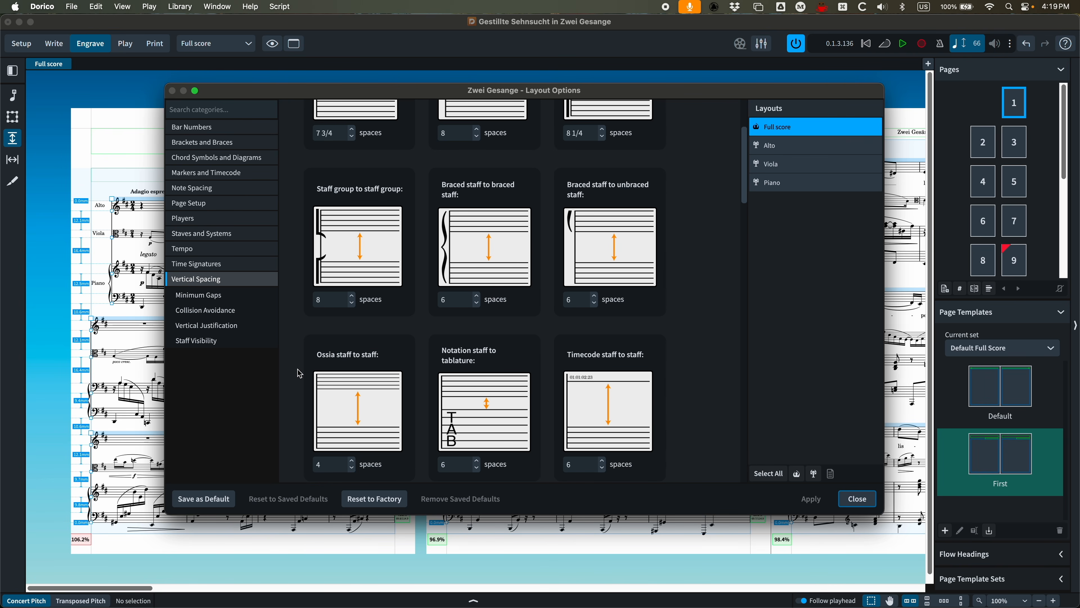
pyautogui.scroll(-5, 300, 374)
pyautogui.scroll(10, 299, 373)
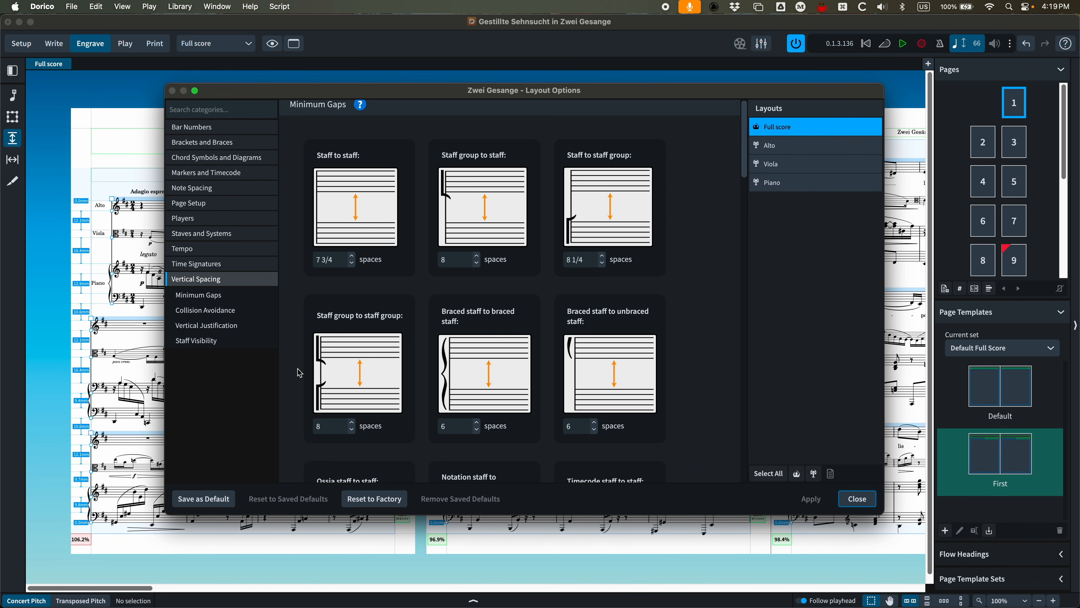
pyautogui.scroll(1, 299, 373)
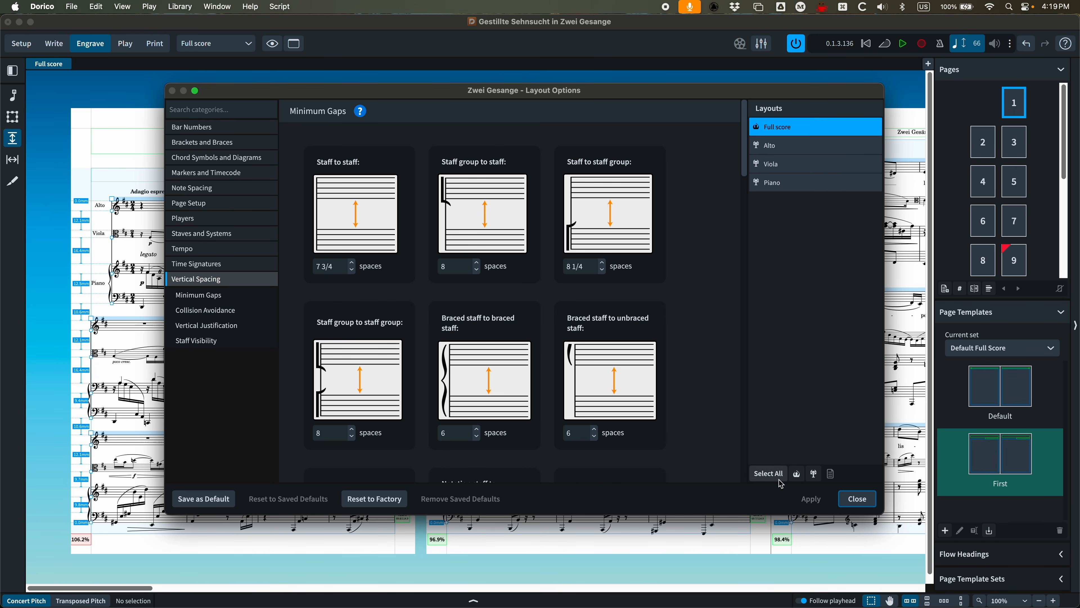
pyautogui.click(863, 499)
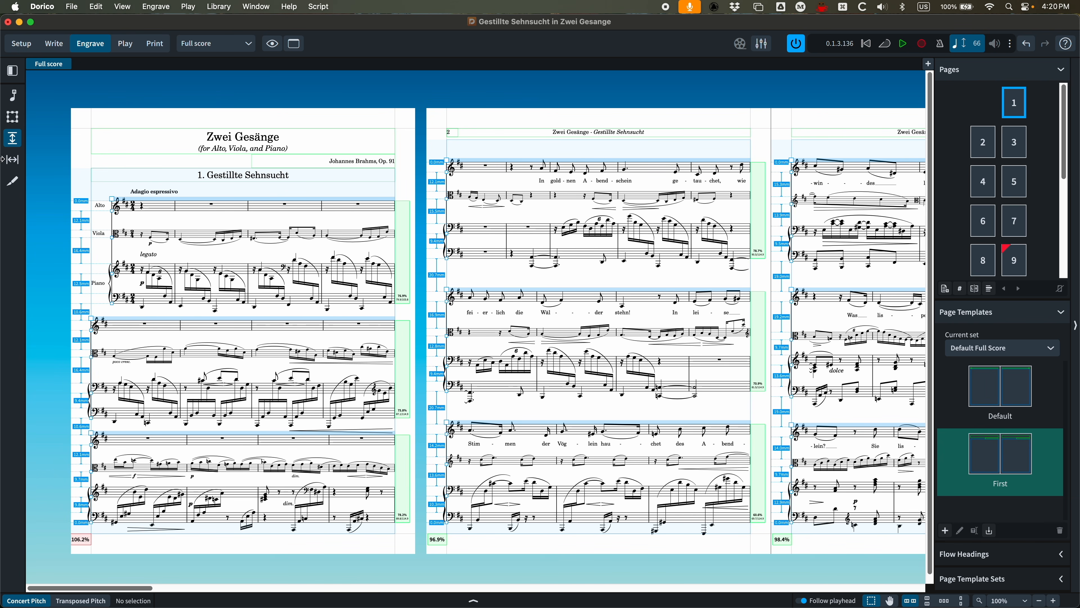
# Activate the Note Spacing tool and enlarge the first page of the full score.
pyautogui.click(12, 161)
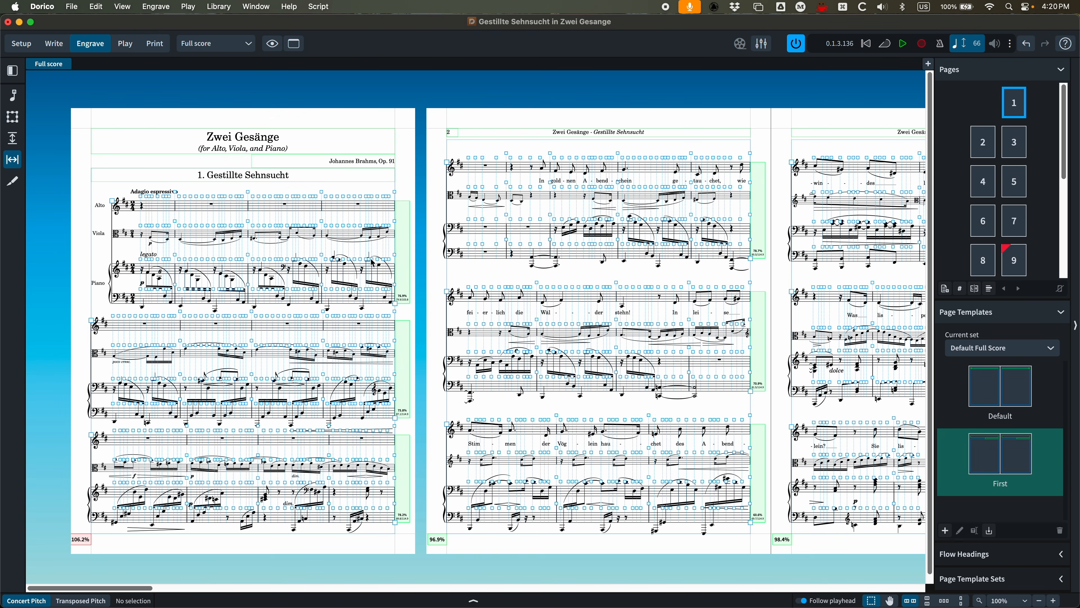
pyautogui.press('super+equal')
pyautogui.press('super+equal')
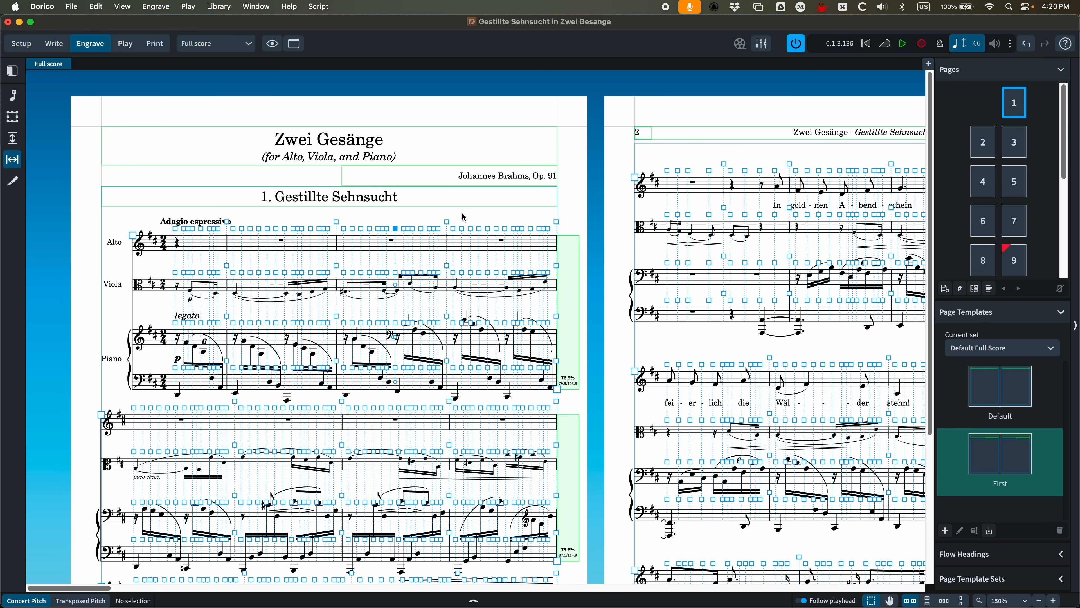
# Nudge the mid-bar note spacing handle in bar 3 of page 1's first system both ways in the default increment.
pyautogui.hotkey('alt', 'Right')
pyautogui.hotkey('alt', 'Right')
pyautogui.hotkey('alt', 'Right')
pyautogui.hotkey('alt', 'Left')
pyautogui.hotkey('alt', 'Left')
pyautogui.hotkey('alt', 'Left')
pyautogui.hotkey('alt', 'Left')
pyautogui.hotkey('alt', 'Left')
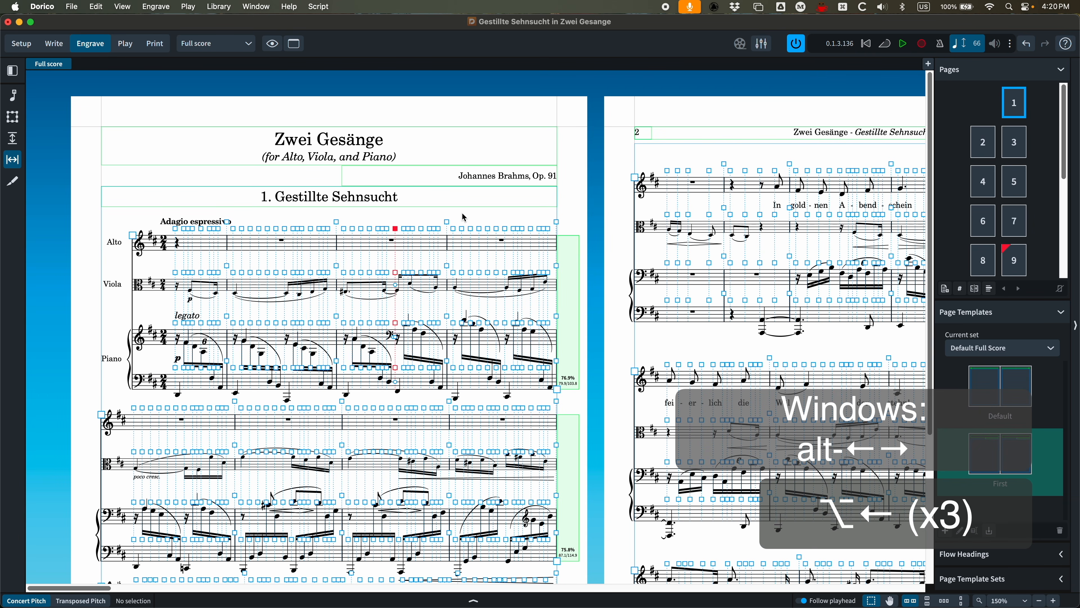
pyautogui.hotkey('alt', 'Left')
pyautogui.hotkey('alt', 'Right')
pyautogui.hotkey('alt', 'Right')
pyautogui.hotkey('alt', 'Right')
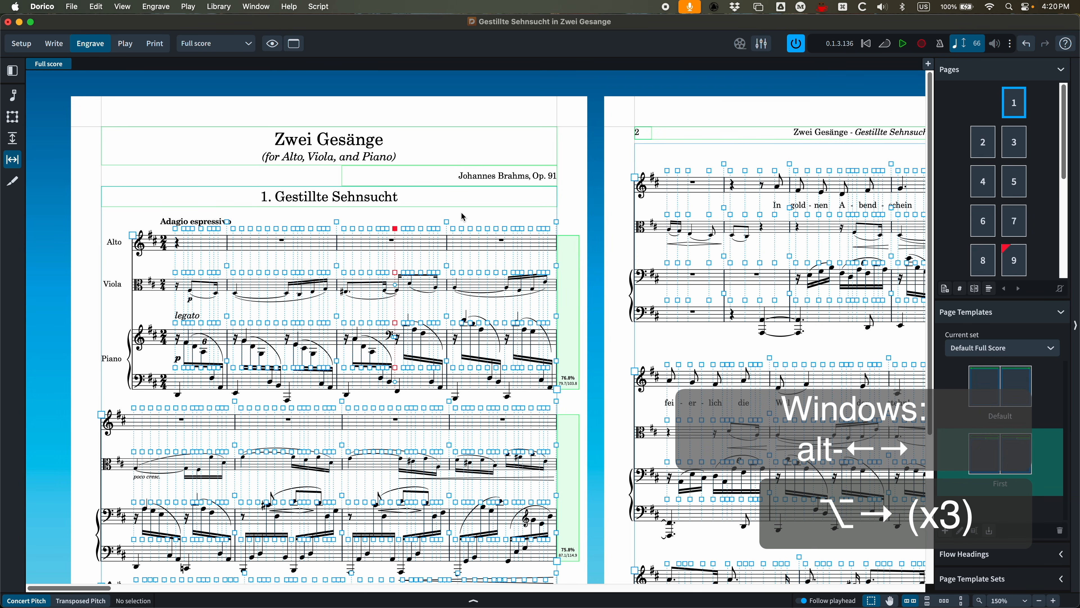
# Move the same bar 3 spacing handle both ways using the alternative nudge increments.
pyautogui.hotkey('alt', 'shift', 'Right')
pyautogui.hotkey('alt', 'shift', 'Left')
pyautogui.hotkey('alt', 'shift', 'Left')
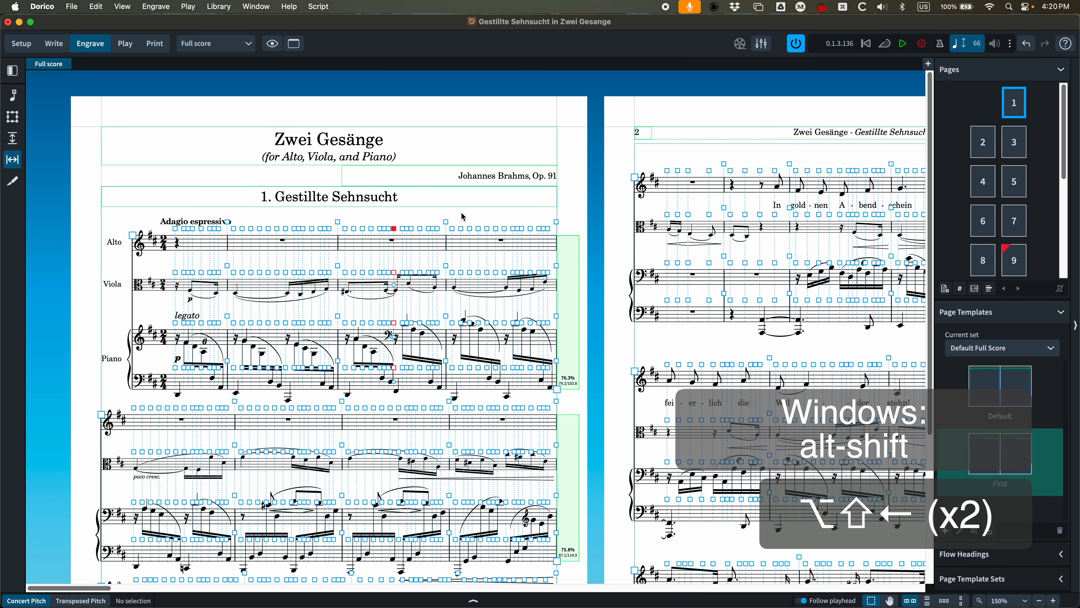
pyautogui.hotkey('alt', 'shift', 'Right')
pyautogui.press('alt+super+Right')
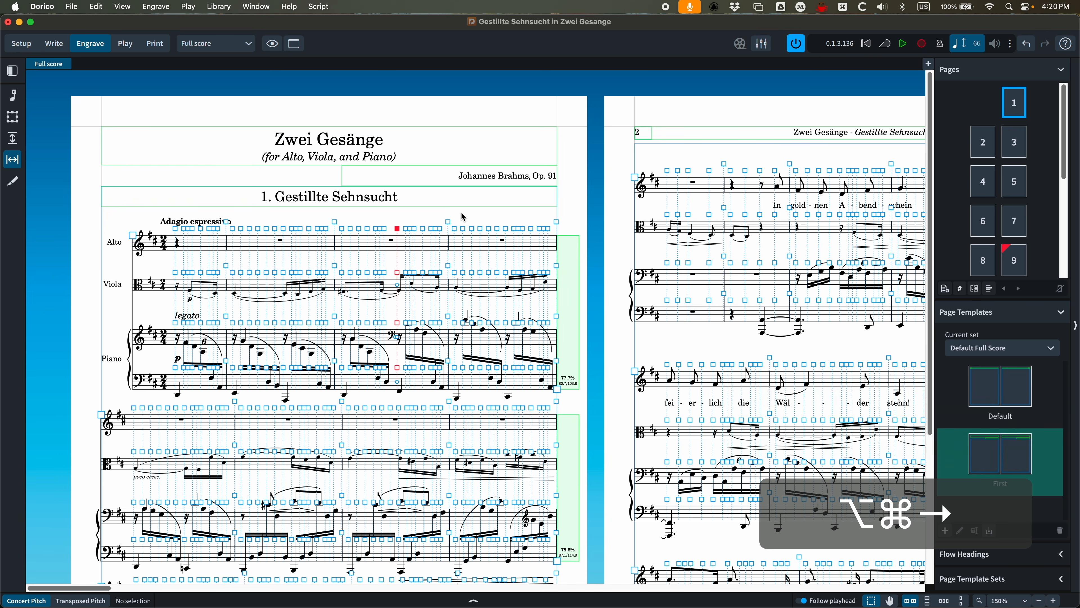
pyautogui.press('alt+super+Left')
pyautogui.press('alt+super+Right')
pyautogui.press('alt+super+Right')
pyautogui.press('alt+super+Left')
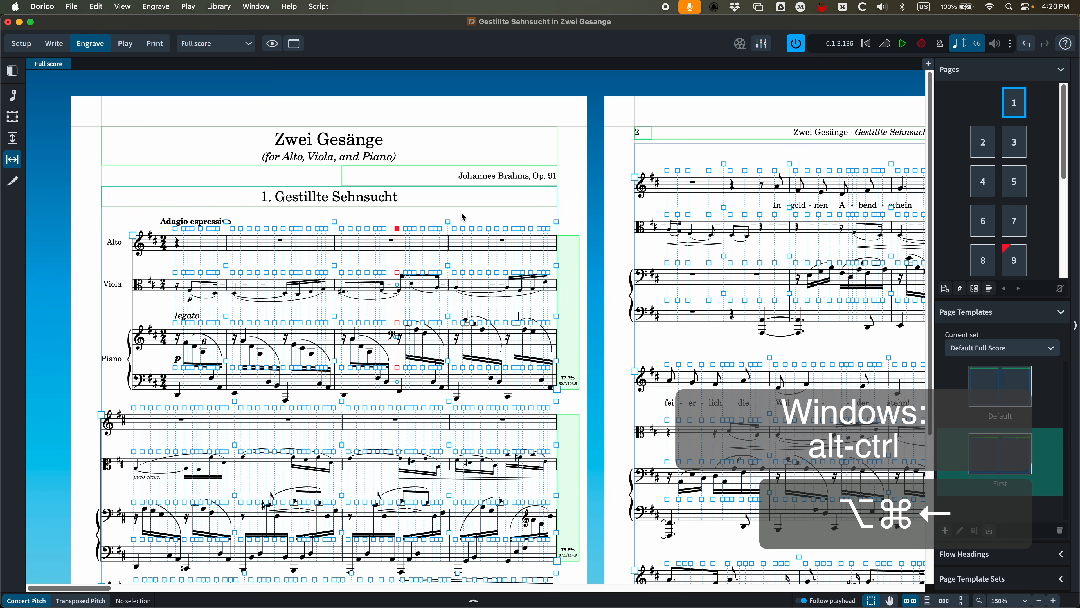
# Shift the bar 3 spacing handle back towards its starting point in default increments.
pyautogui.hotkey('alt', 'Left')
pyautogui.hotkey('alt', 'Left')
pyautogui.hotkey('alt', 'Left')
pyautogui.hotkey('alt', 'Left')
pyautogui.hotkey('alt', 'Left')
pyautogui.hotkey('alt', 'Right')
pyautogui.hotkey('alt', 'Right')
pyautogui.hotkey('alt', 'Right')
pyautogui.hotkey('alt', 'Right')
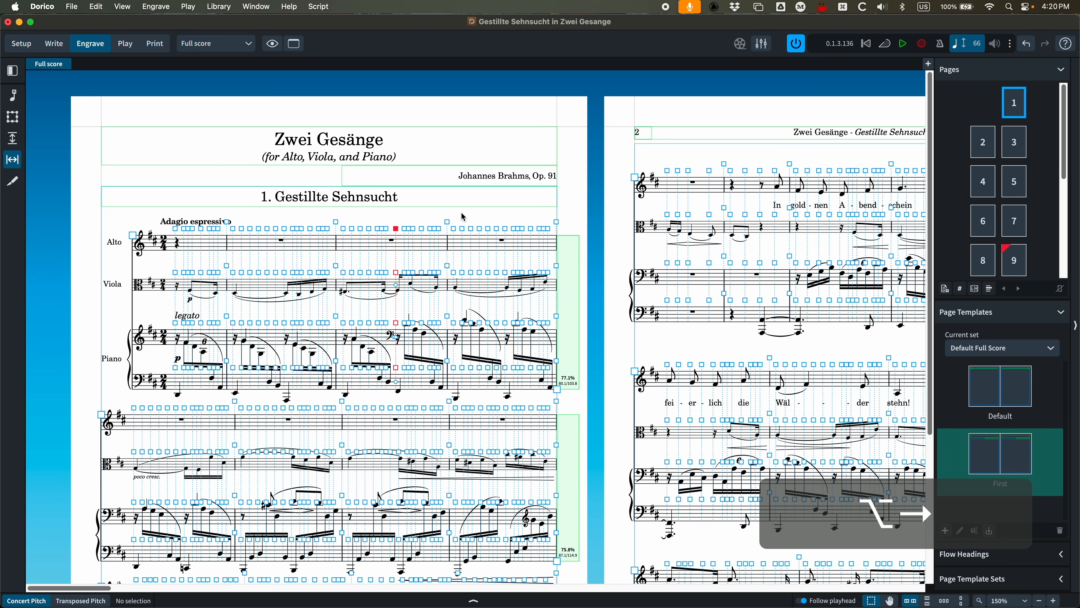
pyautogui.hotkey('alt', 'Left')
pyautogui.hotkey('alt', 'Left')
pyautogui.hotkey('alt', 'Left')
pyautogui.hotkey('alt', 'Left')
pyautogui.hotkey('alt', 'Left')
pyautogui.hotkey('alt', 'Left')
pyautogui.hotkey('alt', 'Left')
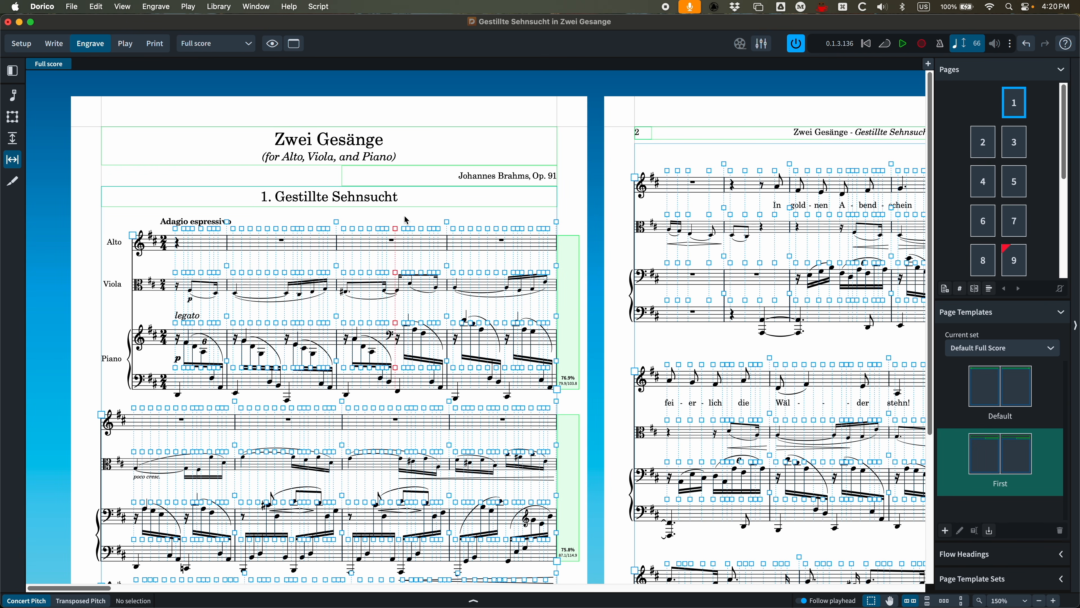
# Reset the adjusted bar 3 spacing handle to its default position.
pyautogui.click(395, 230)
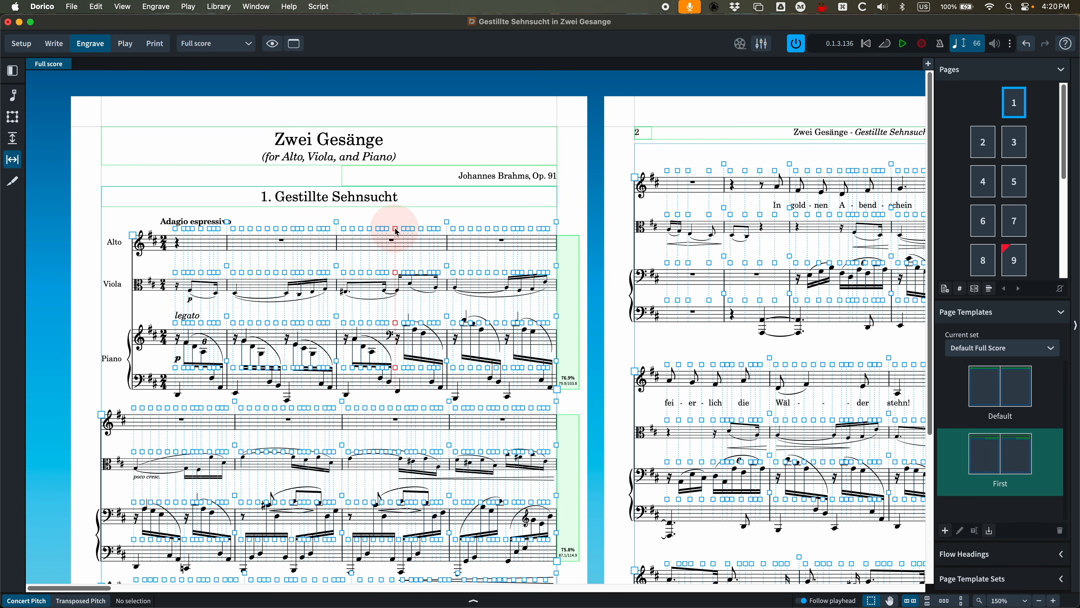
pyautogui.press('BackSpace')
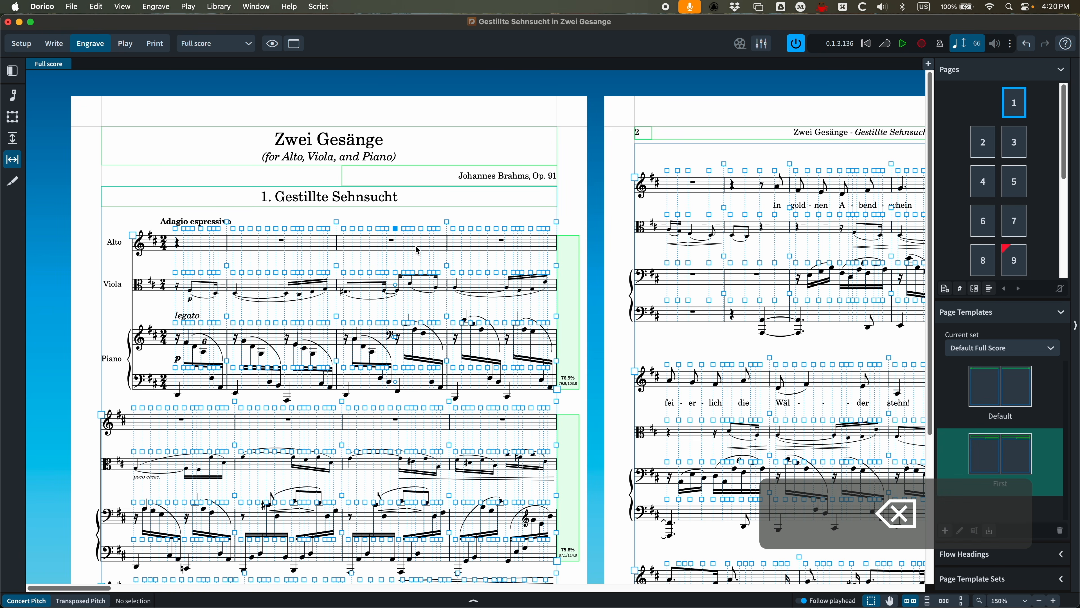
pyautogui.click(417, 206)
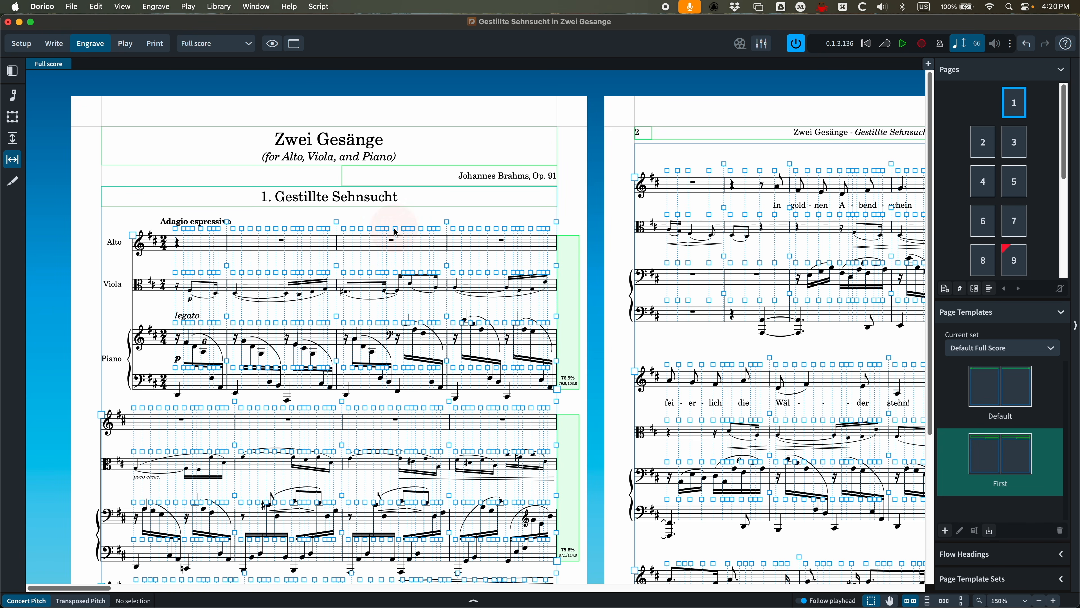
# Switch to Finale and display the beat chart for the second measure of the second system with the Measure Tool.
pyautogui.press('super+Tab')
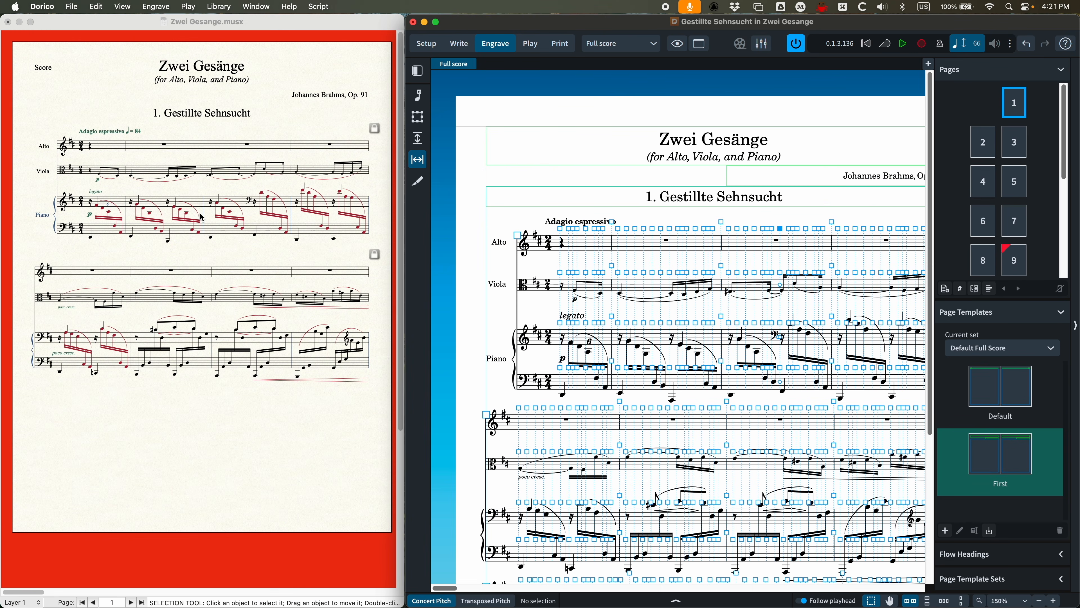
pyautogui.click(213, 123)
pyautogui.click(82, 562)
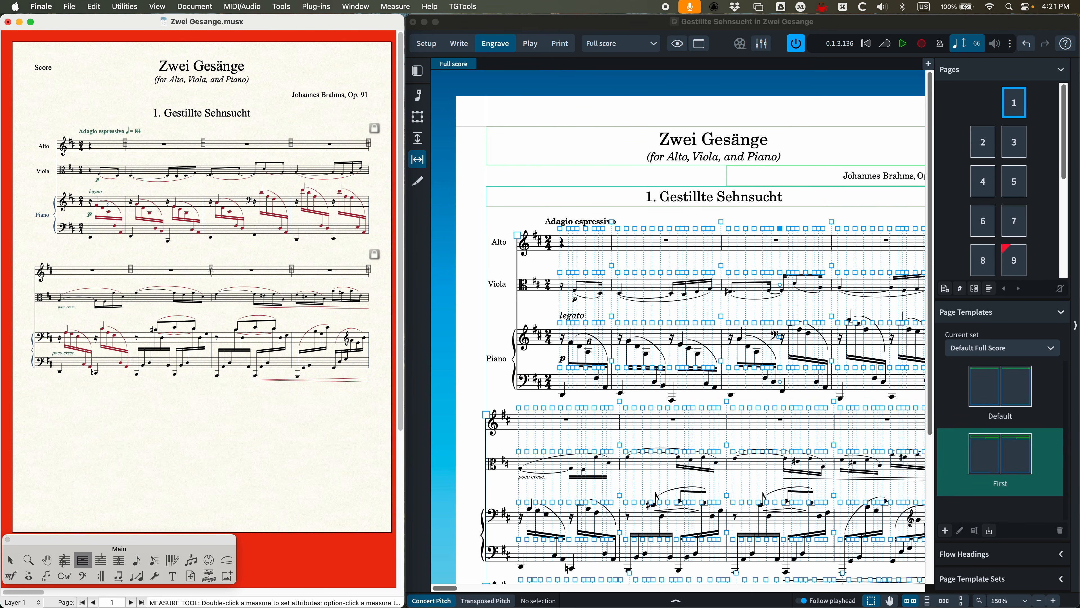
pyautogui.click(211, 276)
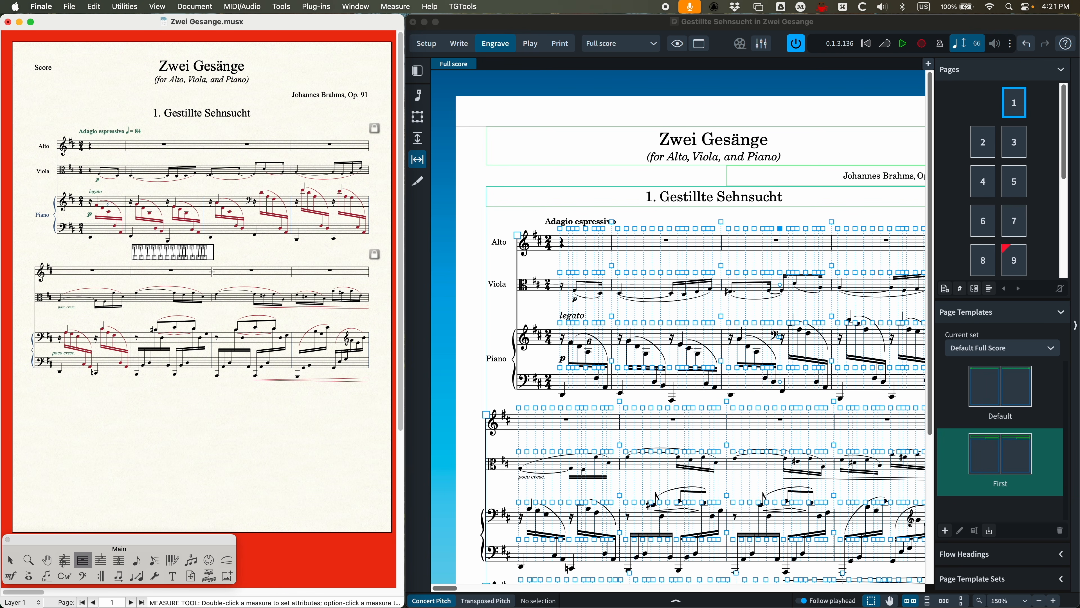
# Examine the beat chart's individual handles above the second system.
pyautogui.click(161, 256)
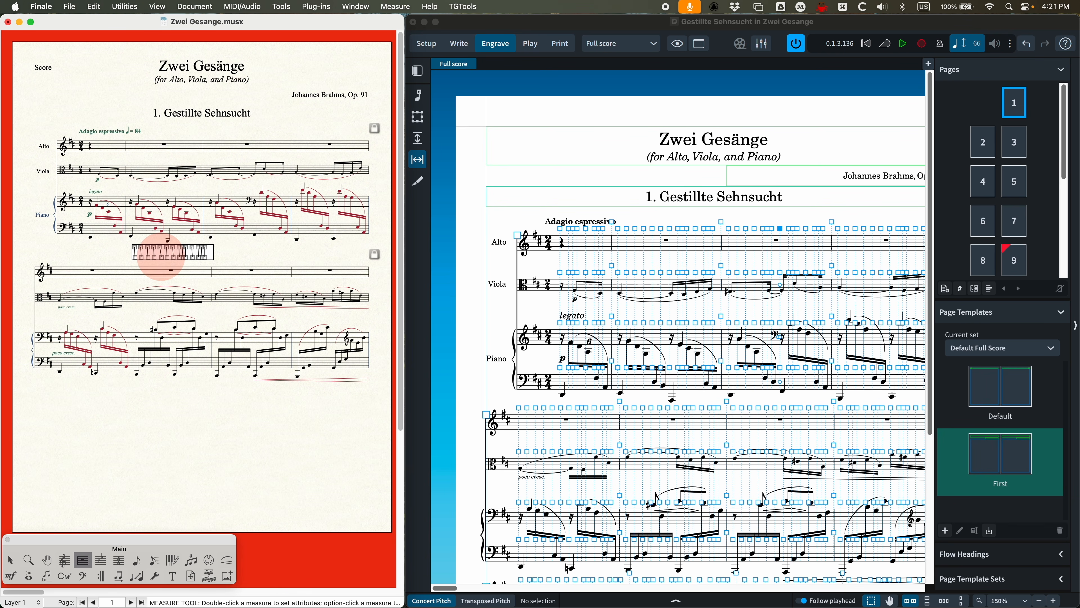
pyautogui.click(161, 258)
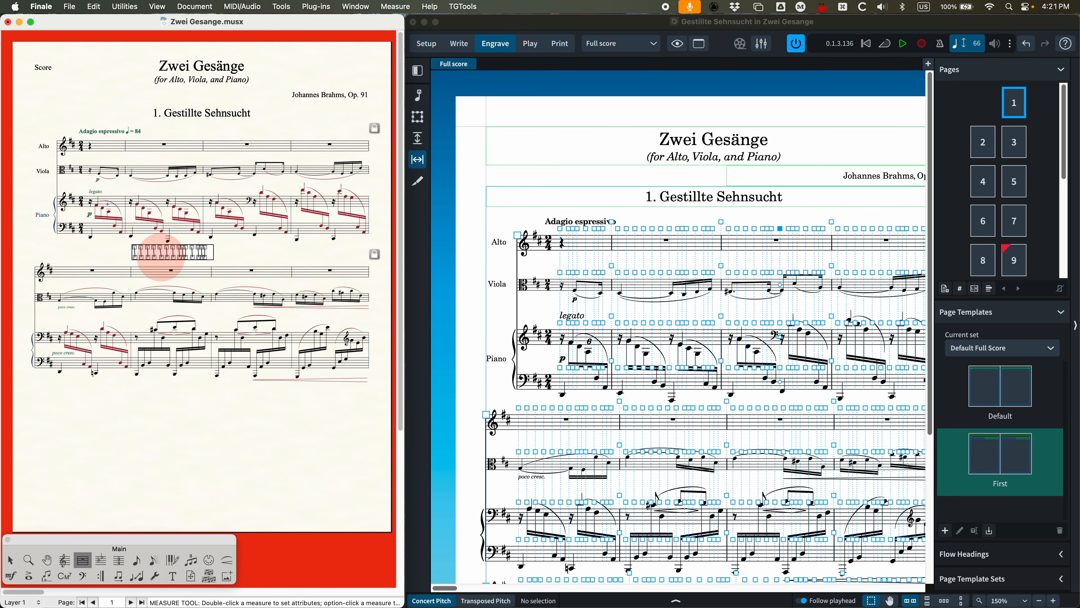
pyautogui.click(136, 258)
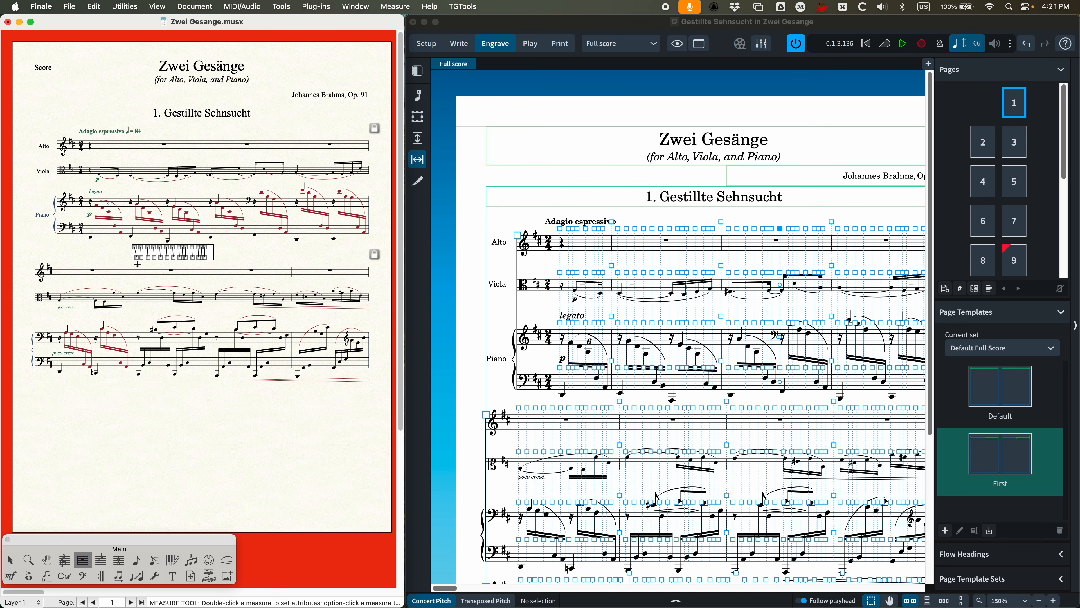
pyautogui.click(136, 258)
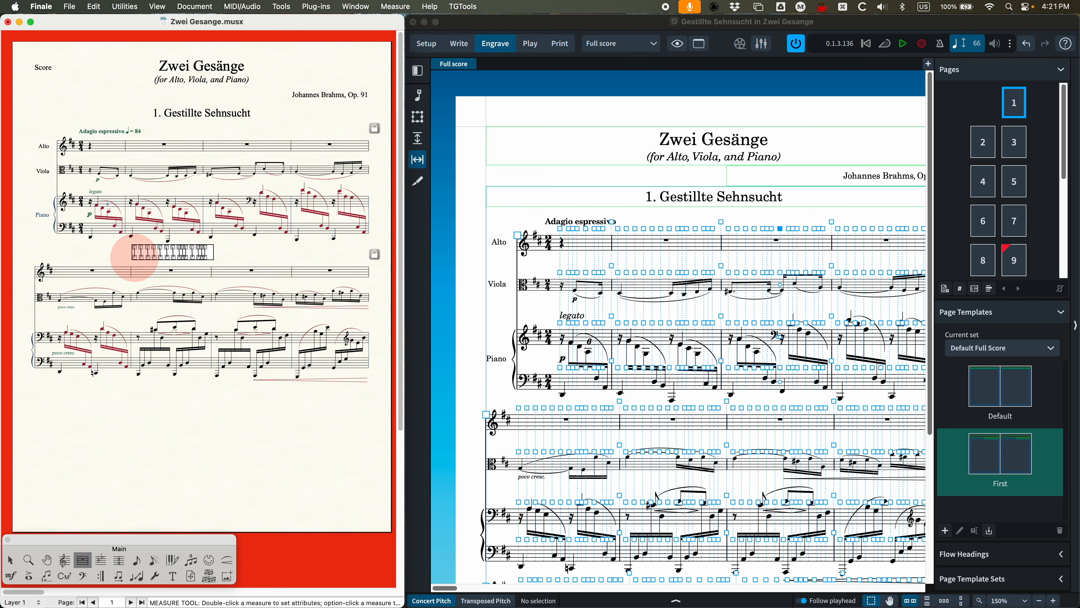
# Restore Finale's Selection Tool and switch back to Dorico with its score window maximized.
pyautogui.click(12, 560)
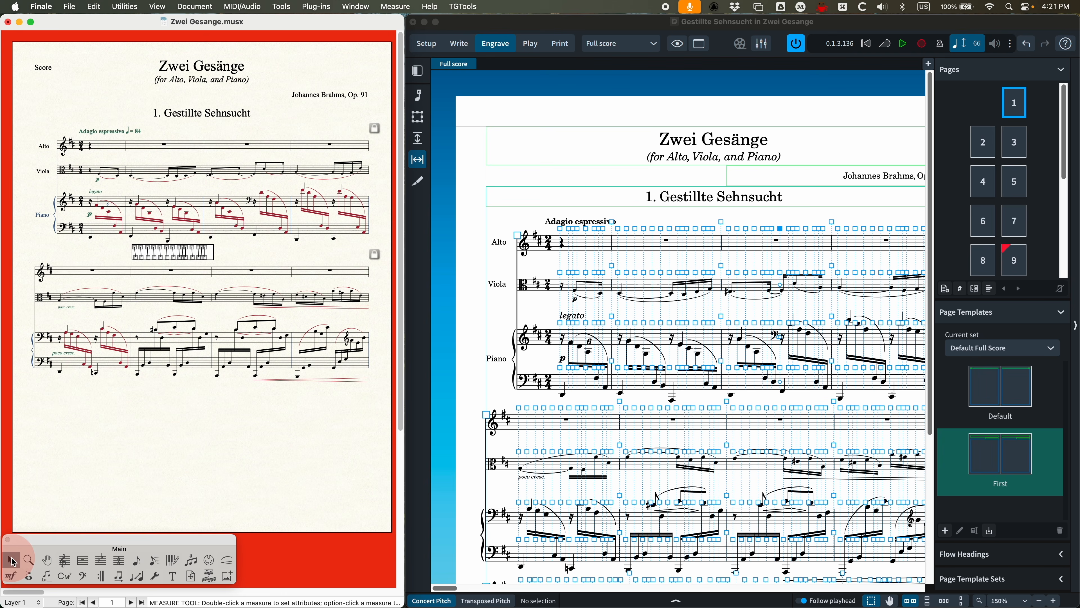
pyautogui.click(586, 115)
pyautogui.doubleClick(576, 22)
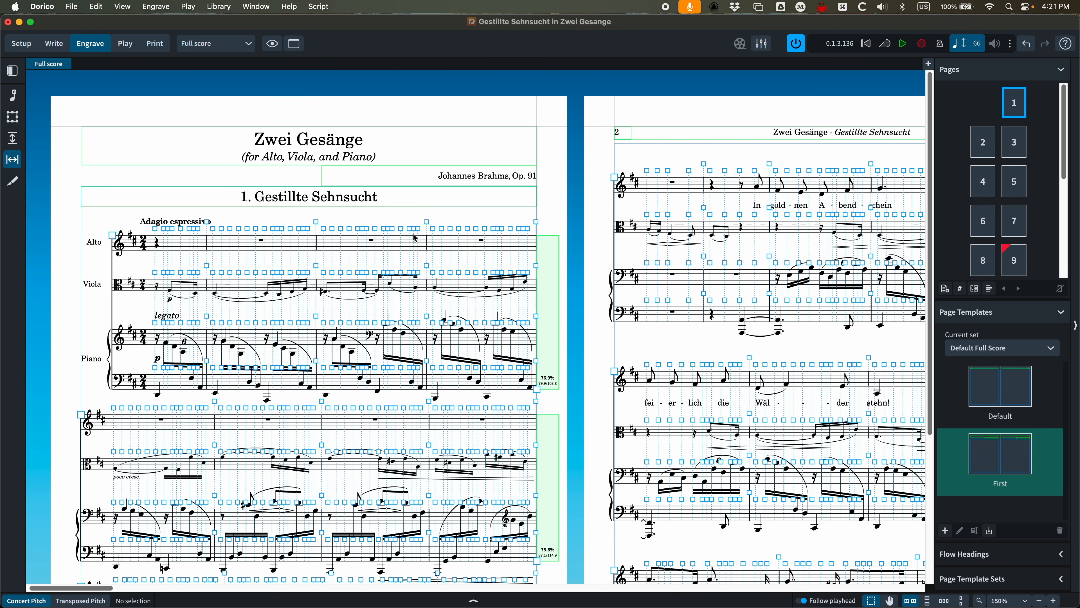
# Nudge the mid-bar 3 spacing handle of the first system two increments to the right and reset it to default.
pyautogui.click(385, 234)
pyautogui.hotkey('alt', 'Right')
pyautogui.hotkey('alt', 'Right')
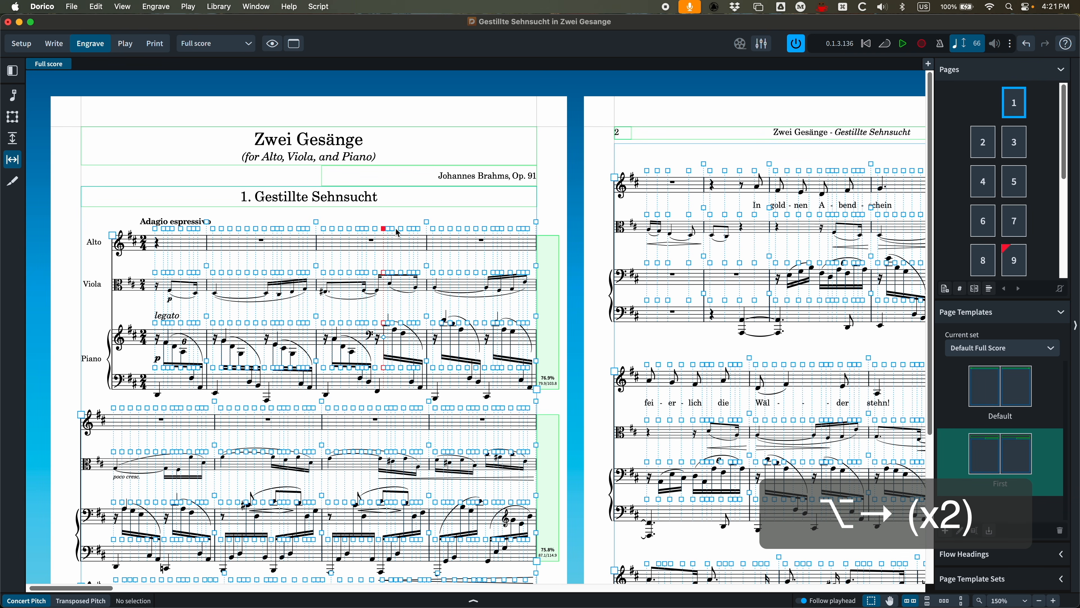
pyautogui.press('BackSpace')
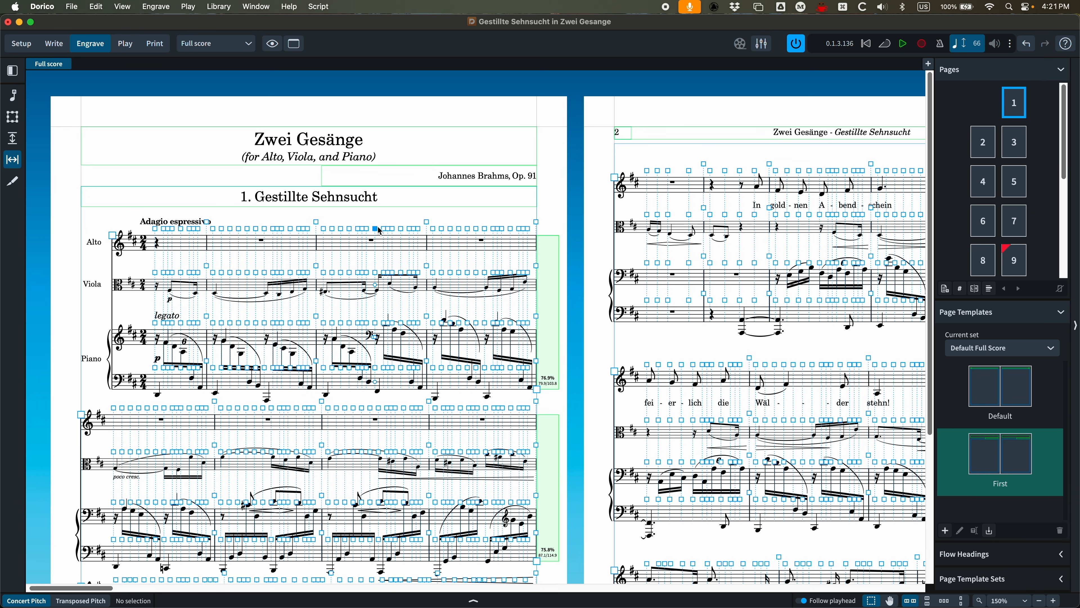
# Nudge the viola's circular note spacing handle in the first system's third measure seven increments to the right and reset it to default.
pyautogui.press('super+equal')
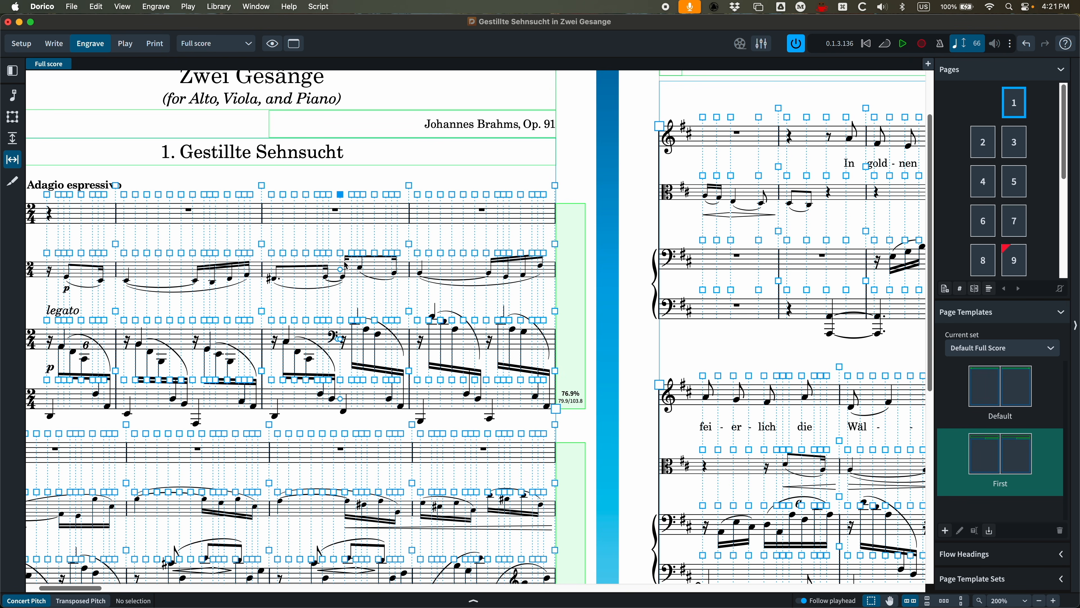
pyautogui.click(341, 271)
pyautogui.hscroll(-3, 351, 290)
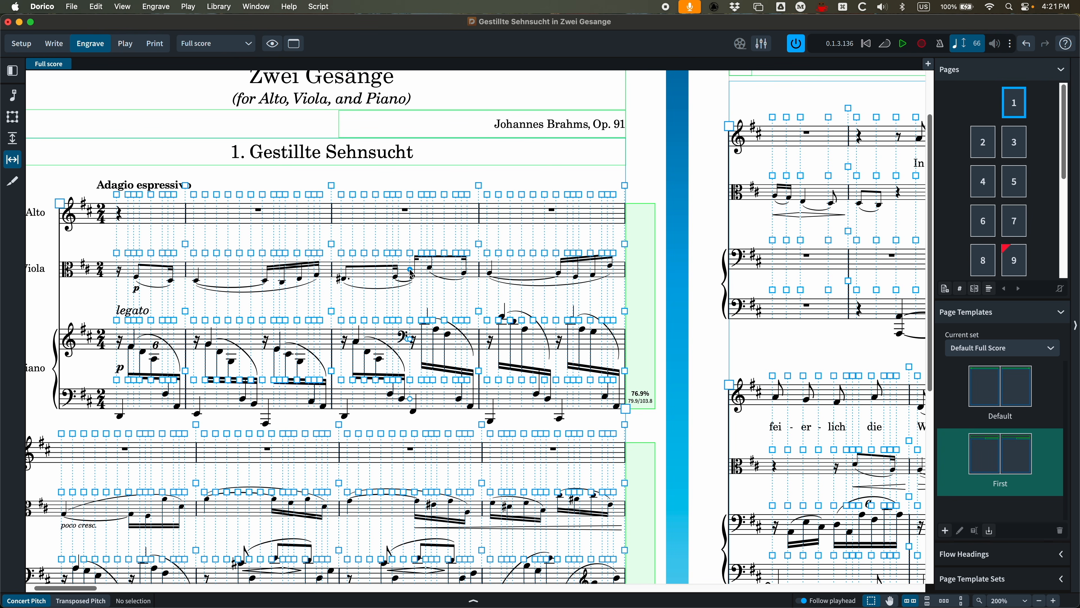
pyautogui.hotkey('alt', 'Right')
pyautogui.hotkey('alt', 'Right')
pyautogui.hotkey('alt', 'Right')
pyautogui.hotkey('alt', 'Right')
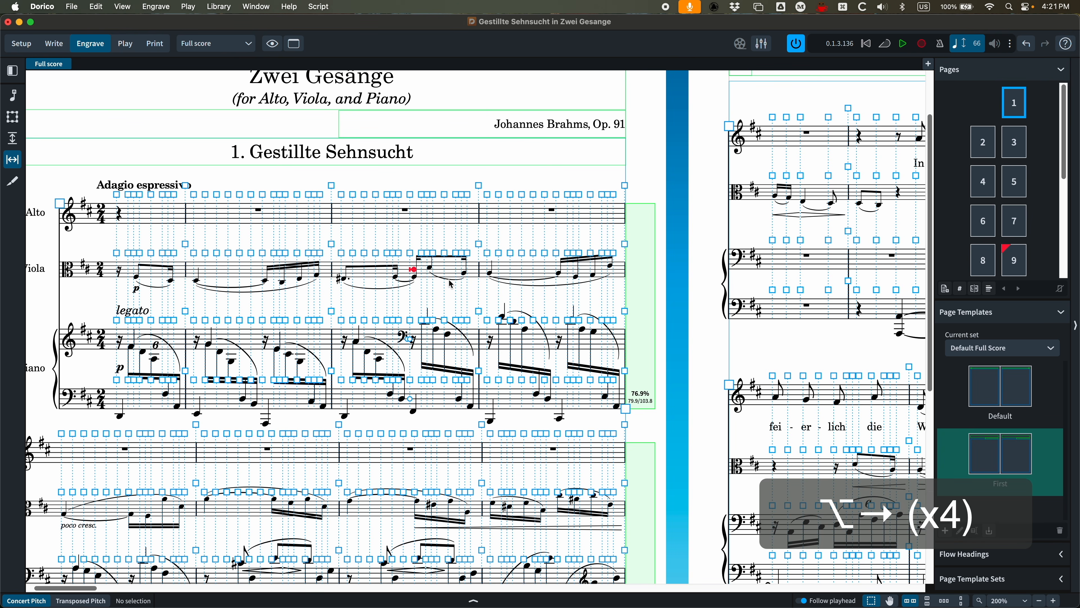
pyautogui.hotkey('alt', 'Right')
pyautogui.hotkey('alt', 'Right')
pyautogui.hotkey('alt', 'Right')
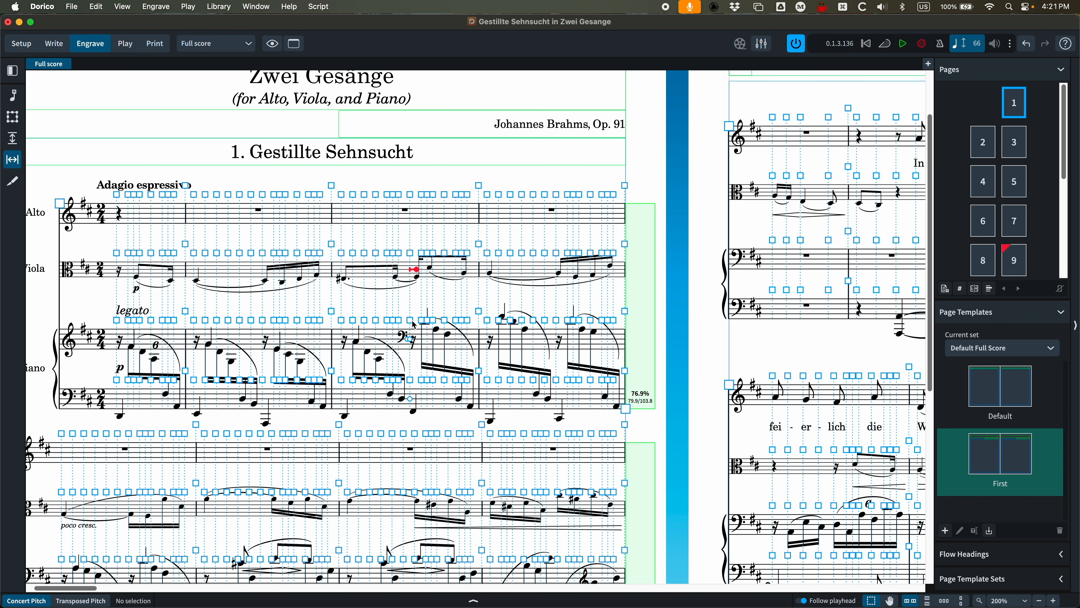
pyautogui.press('BackSpace')
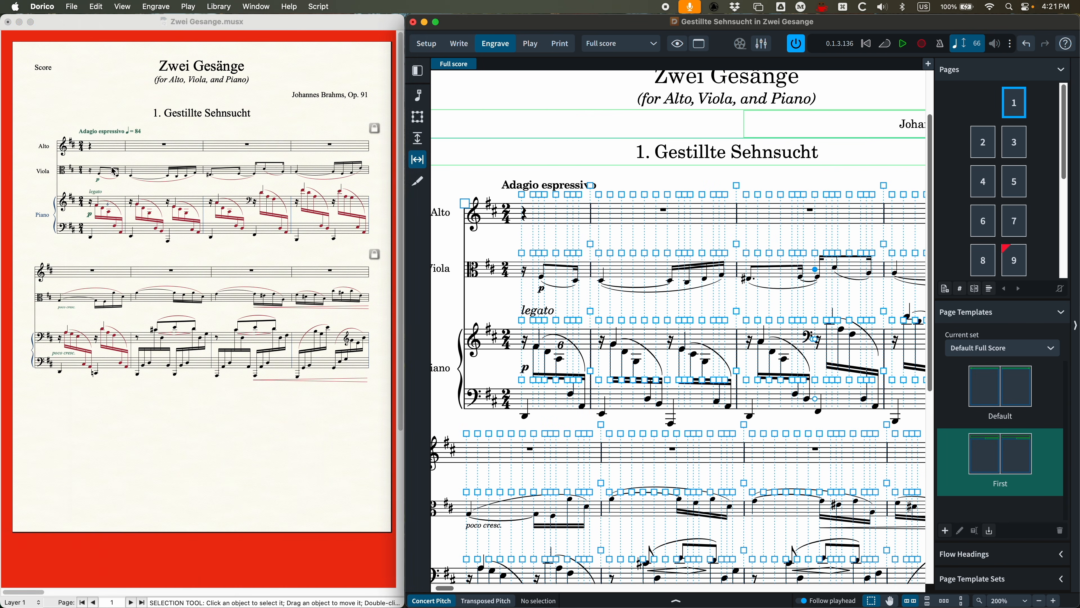
# Switch to Finale and shift a viola note in the second system's third measure about 0.33 right with the Note Position Tool, then reset it.
pyautogui.click(114, 171)
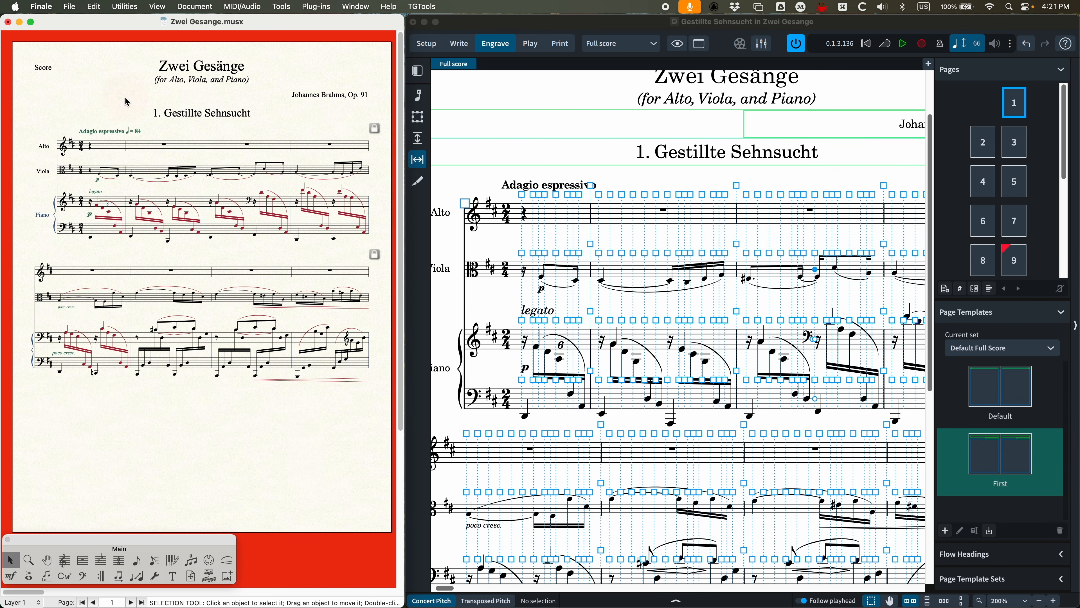
pyautogui.press('super+equal')
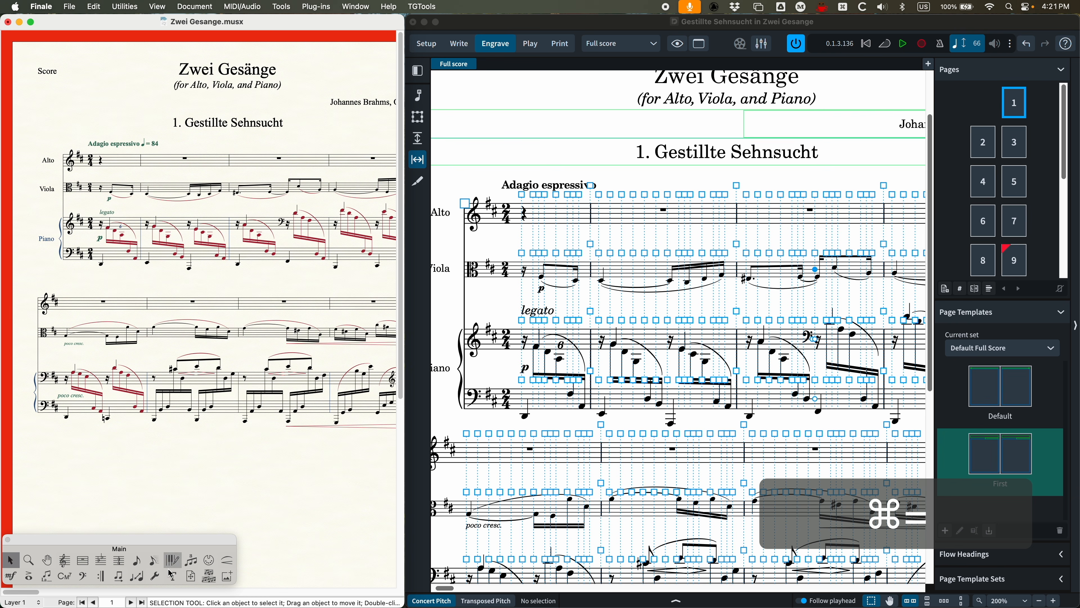
pyautogui.click(154, 576)
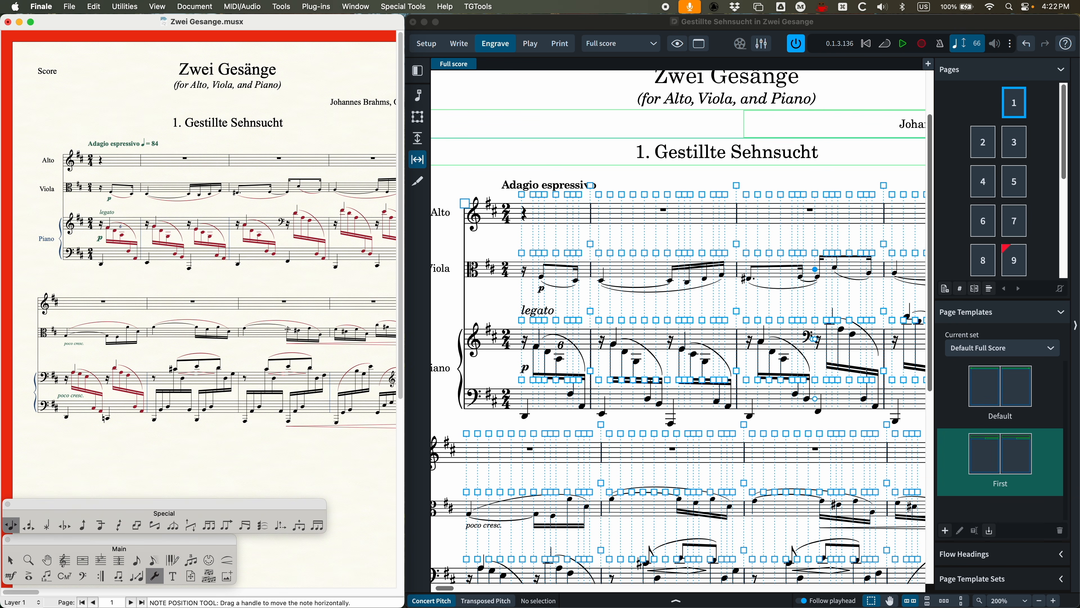
pyautogui.click(252, 330)
pyautogui.moveTo(245, 321); pyautogui.dragTo(255, 321)
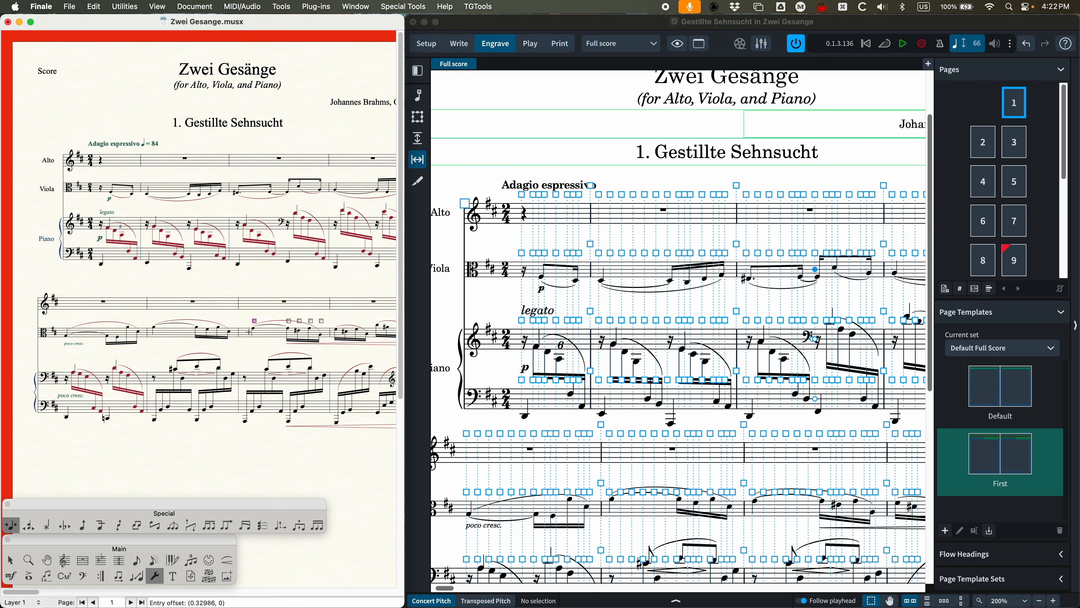
pyautogui.press('BackSpace')
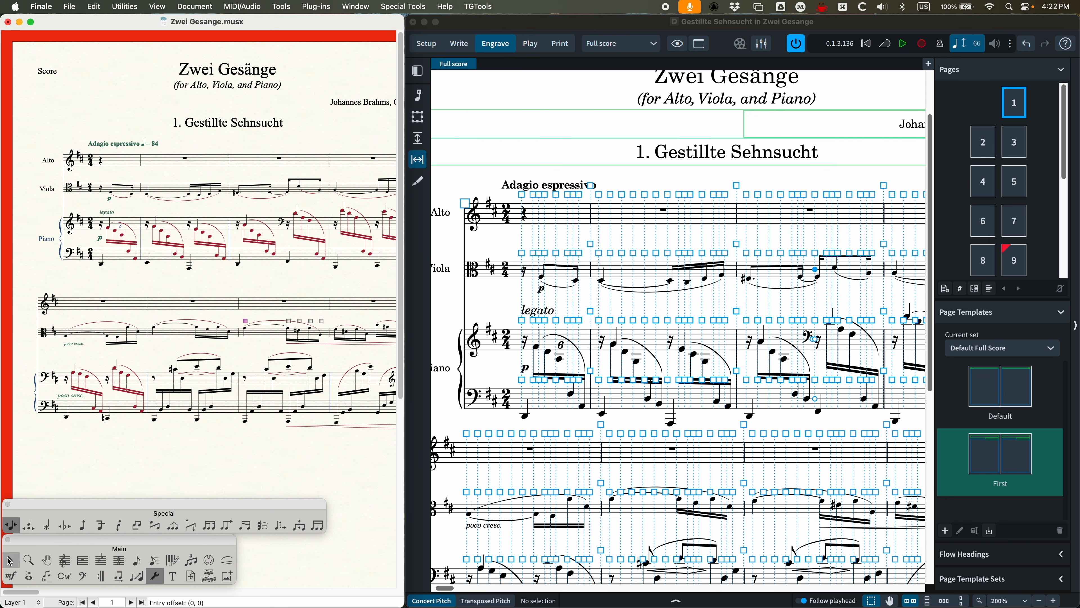
# Switch back to Dorico with its window maximized and compare the column handle with the viola's circular handle in the third measure.
pyautogui.click(639, 24)
pyautogui.doubleClick(639, 23)
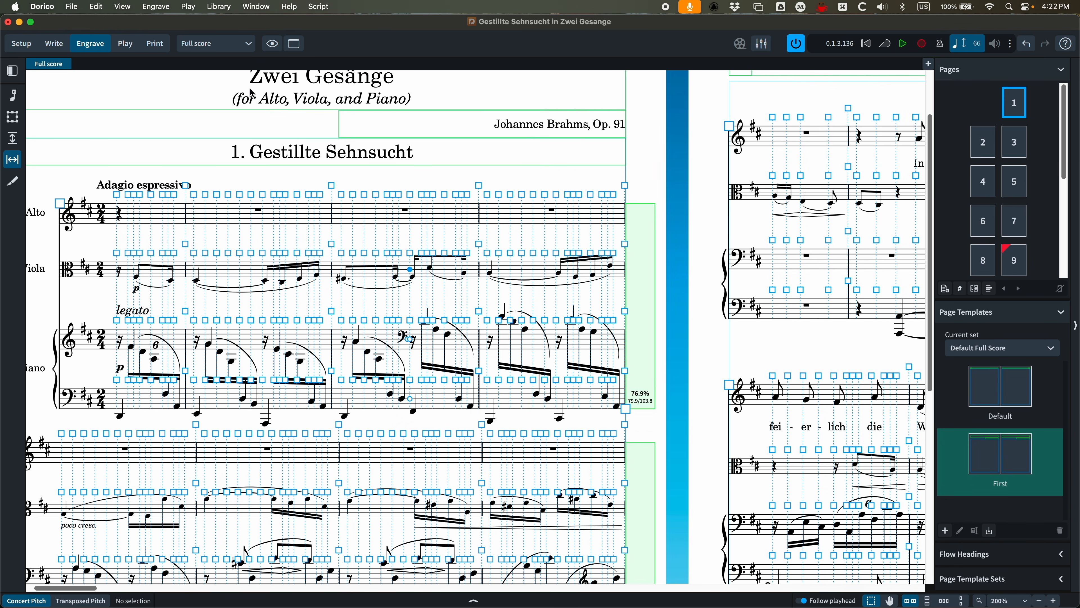
pyautogui.click(422, 194)
pyautogui.click(410, 269)
pyautogui.press('super+minus')
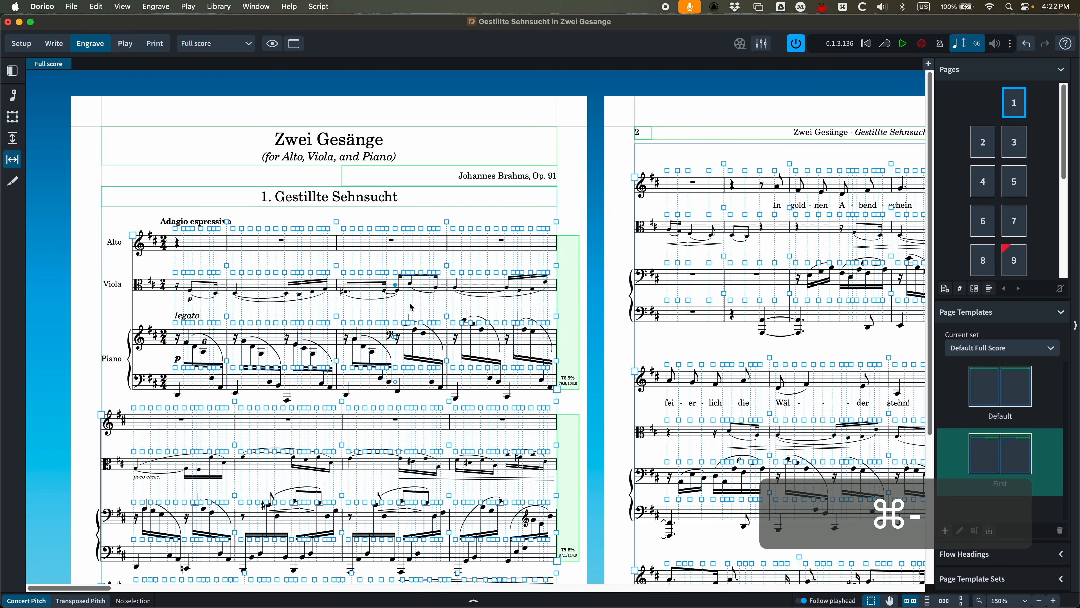
pyautogui.press('super+minus')
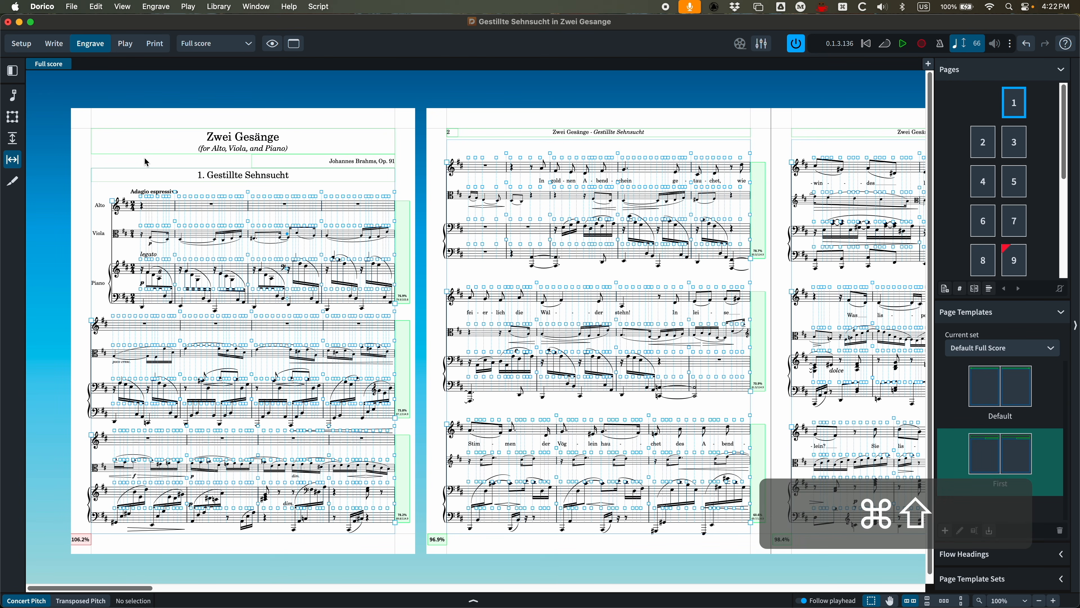
# Review the full score's Note Spacing settings in Layout Options and close the dialog.
pyautogui.press('super+shift+l')
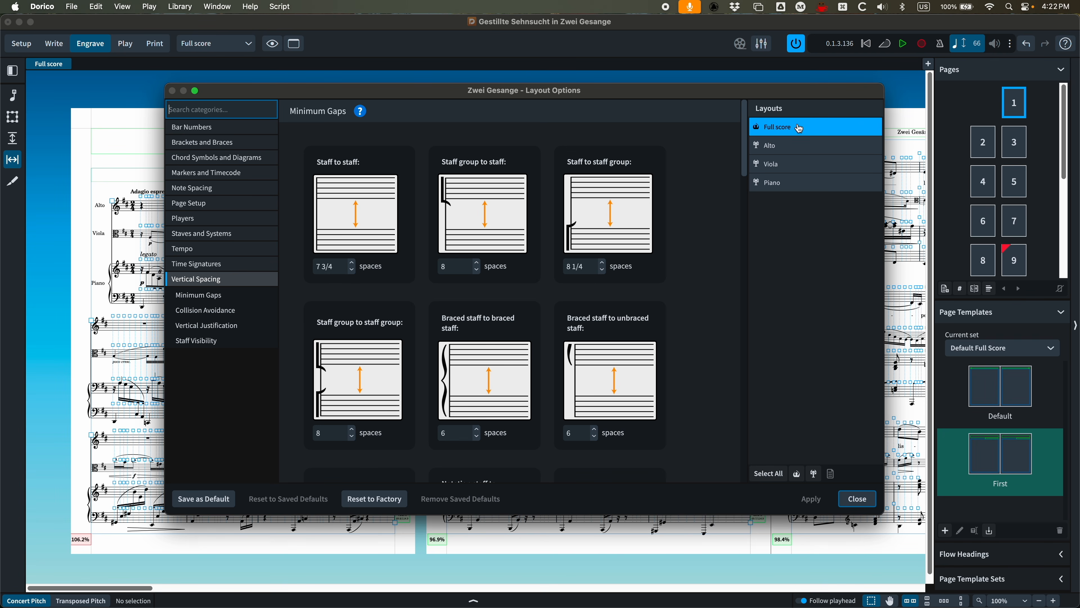
pyautogui.click(187, 191)
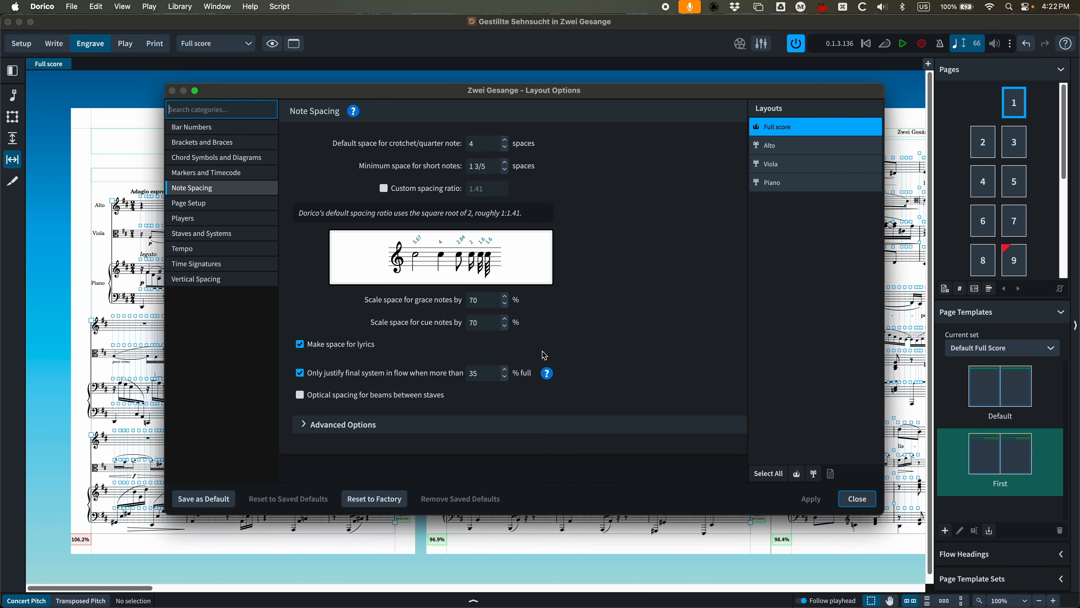
pyautogui.click(857, 499)
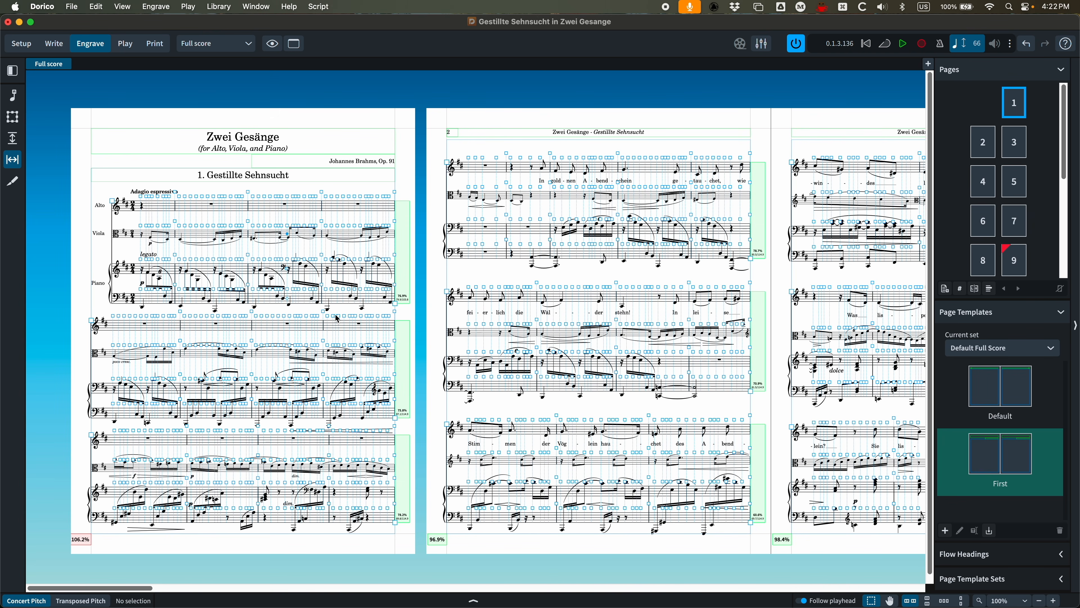
# Insert a note spacing change at the viola's first note in the fourth measure, raising the default quarter-note space by one increment.
pyautogui.click(12, 97)
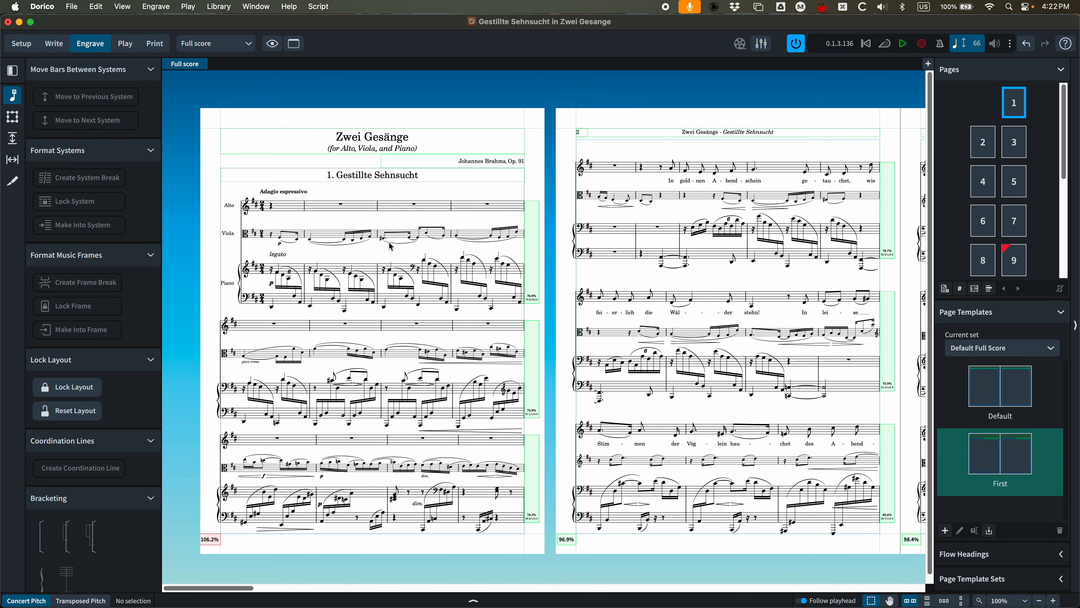
pyautogui.click(462, 239)
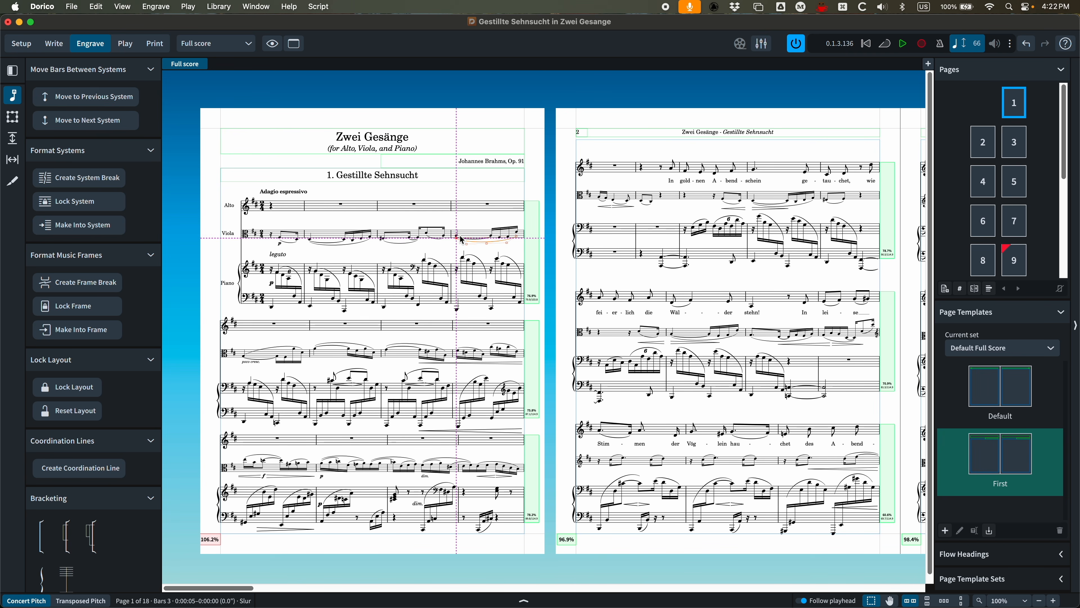
pyautogui.press('super+equal')
pyautogui.press('super+equal')
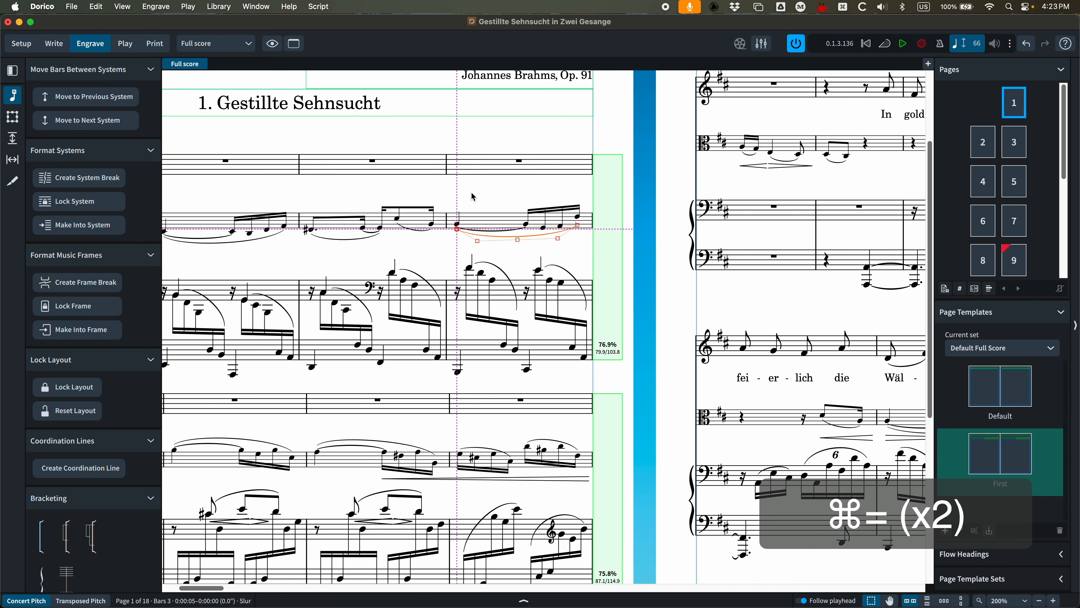
pyautogui.click(458, 224)
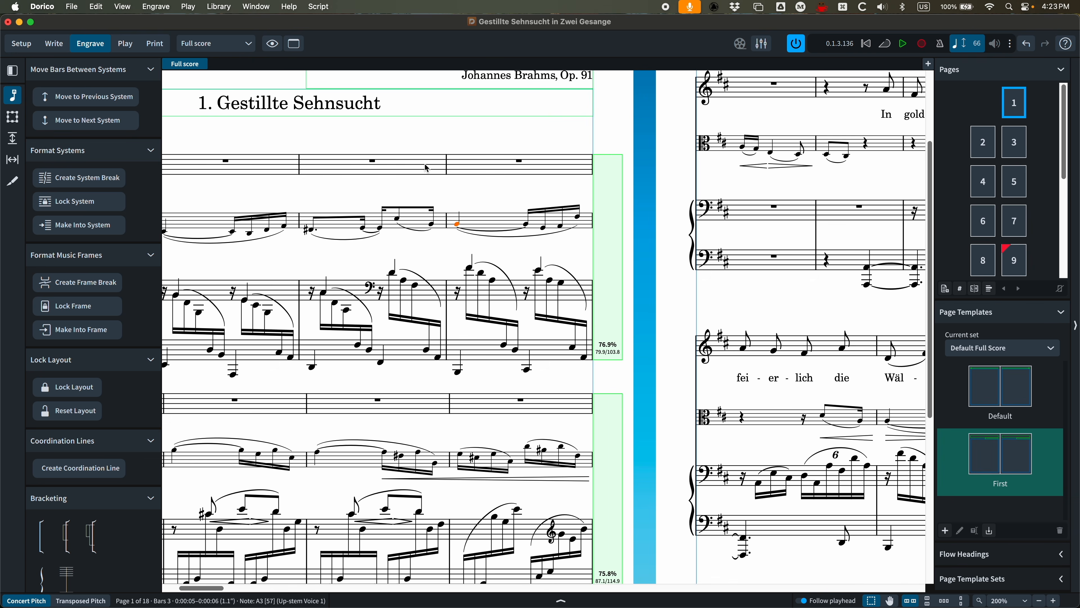
pyautogui.click(158, 6)
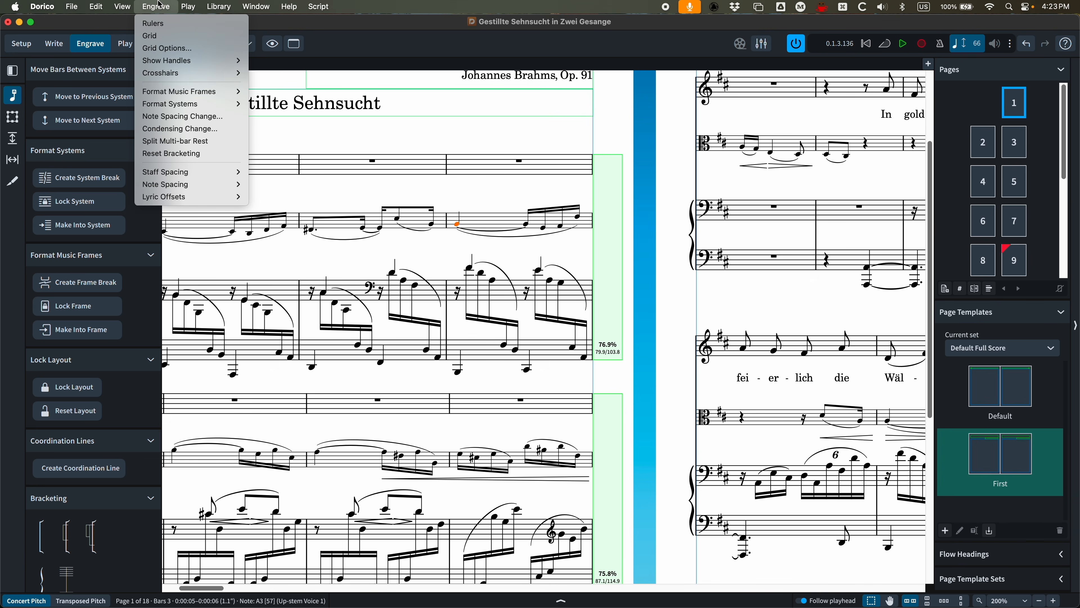
pyautogui.click(167, 120)
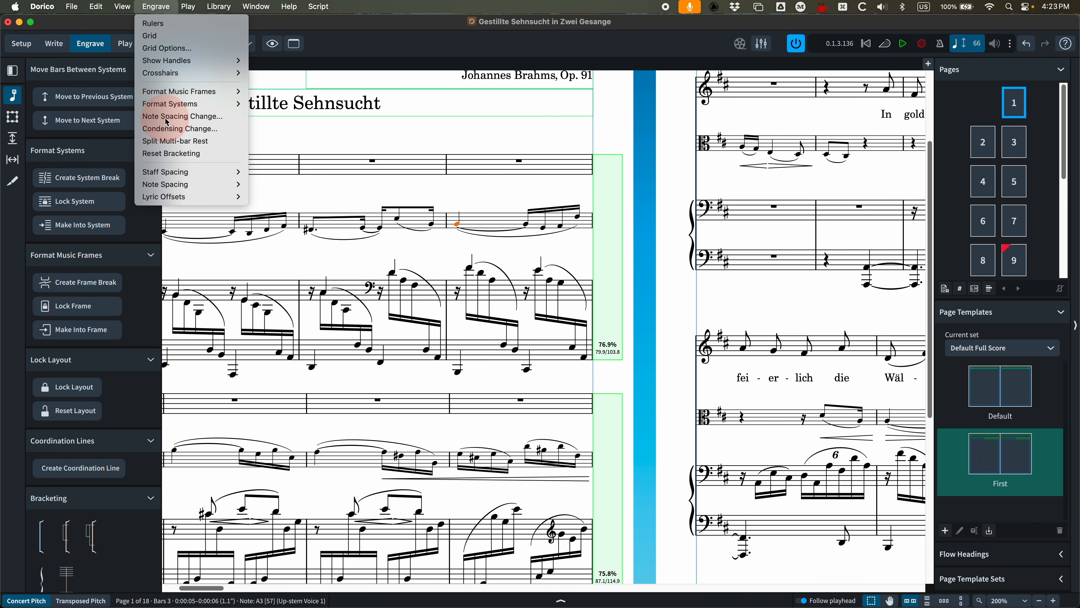
pyautogui.moveTo(422, 143); pyautogui.dragTo(409, 113)
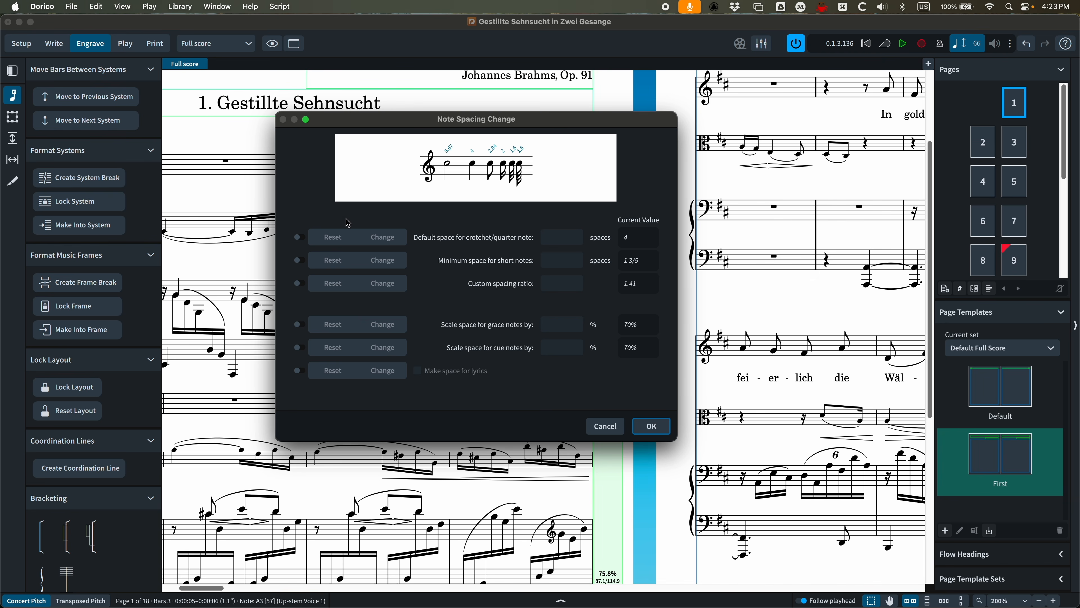
pyautogui.click(299, 238)
pyautogui.click(383, 237)
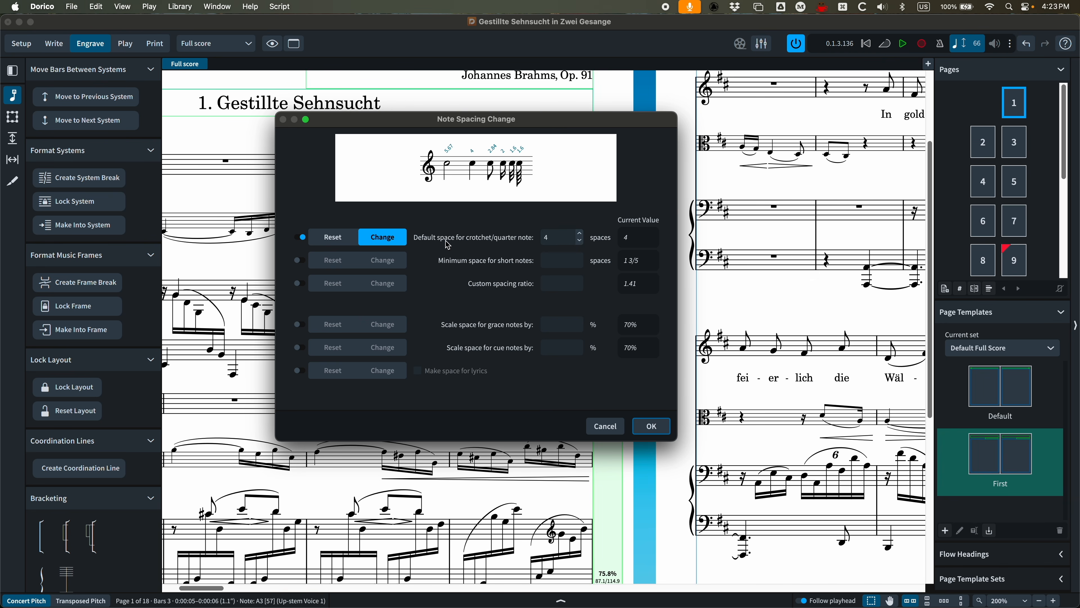
pyautogui.click(580, 233)
pyautogui.click(647, 429)
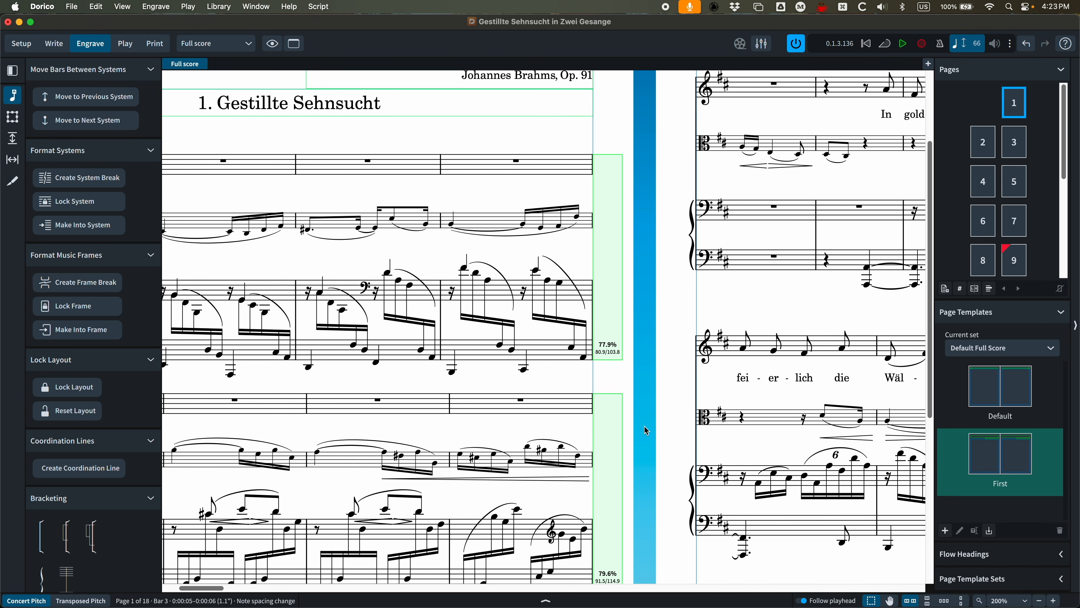
# Display signposts in the score.
pyautogui.scroll(2, 519, 302)
pyautogui.hscroll(-3, 519, 302)
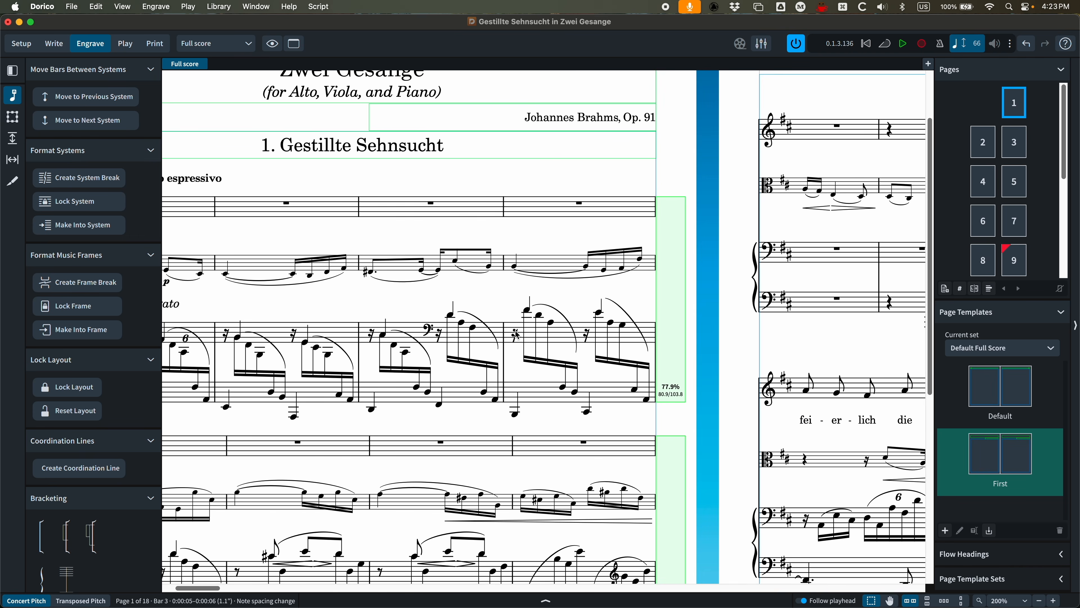
pyautogui.click(273, 43)
pyautogui.click(289, 96)
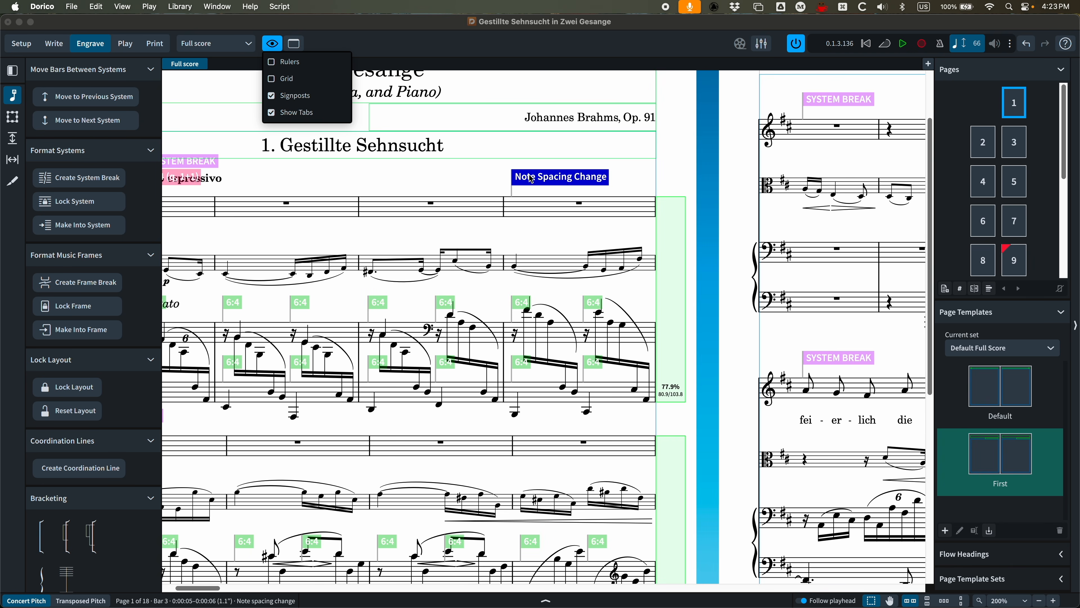
pyautogui.click(662, 168)
# Delete the note spacing change at the first system's fourth measure using its signpost.
pyautogui.click(553, 188)
pyautogui.hscroll(-3, 638, 181)
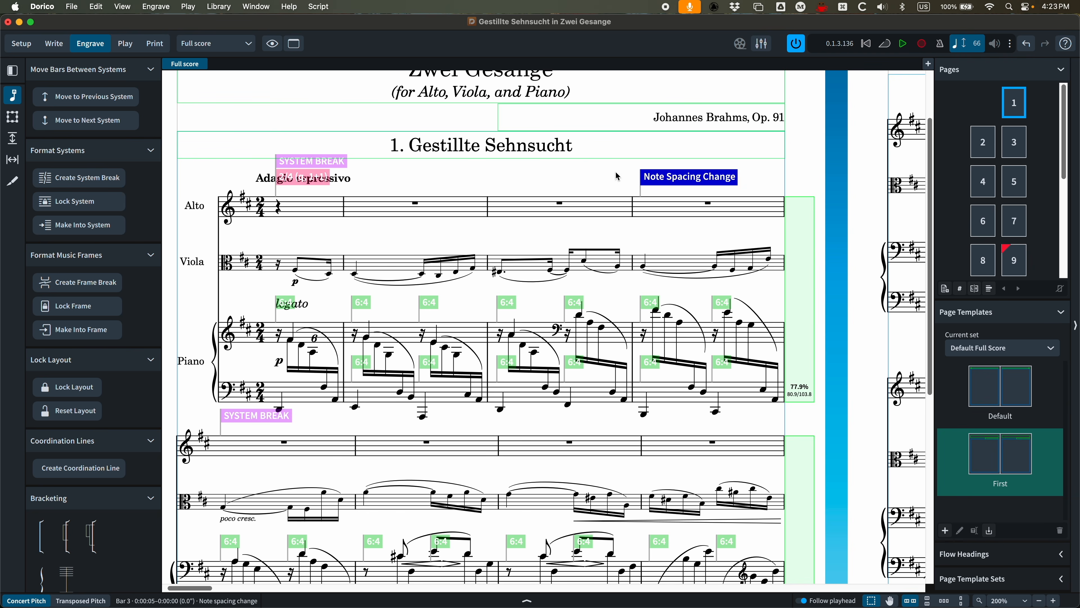
pyautogui.press('BackSpace')
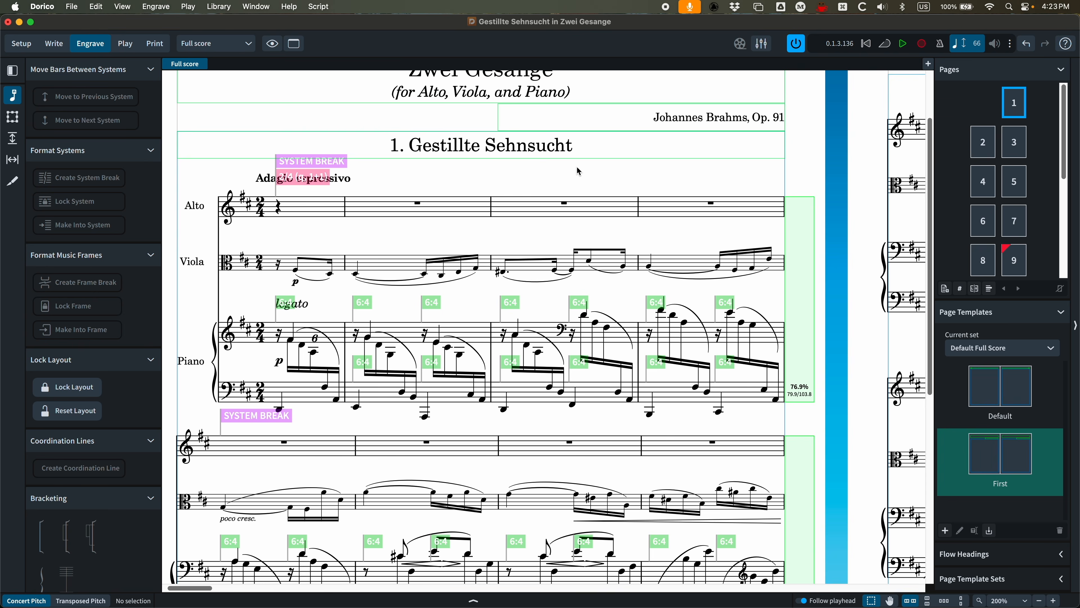
# Activate the Note Spacing tool briefly and switch to Graphic Slices in Engrave mode.
pyautogui.press('super+minus')
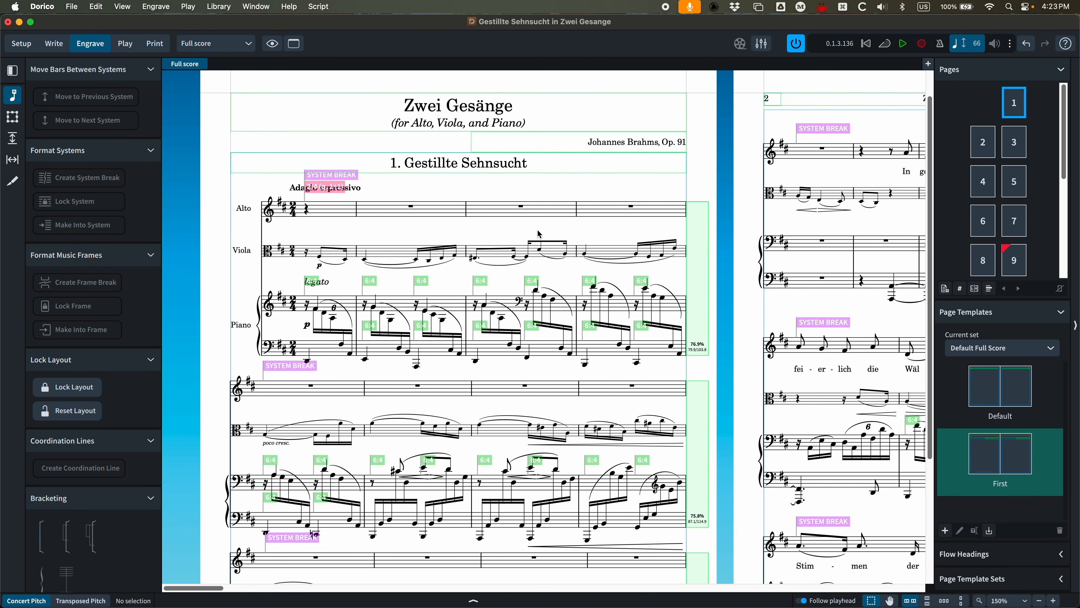
pyautogui.click(12, 160)
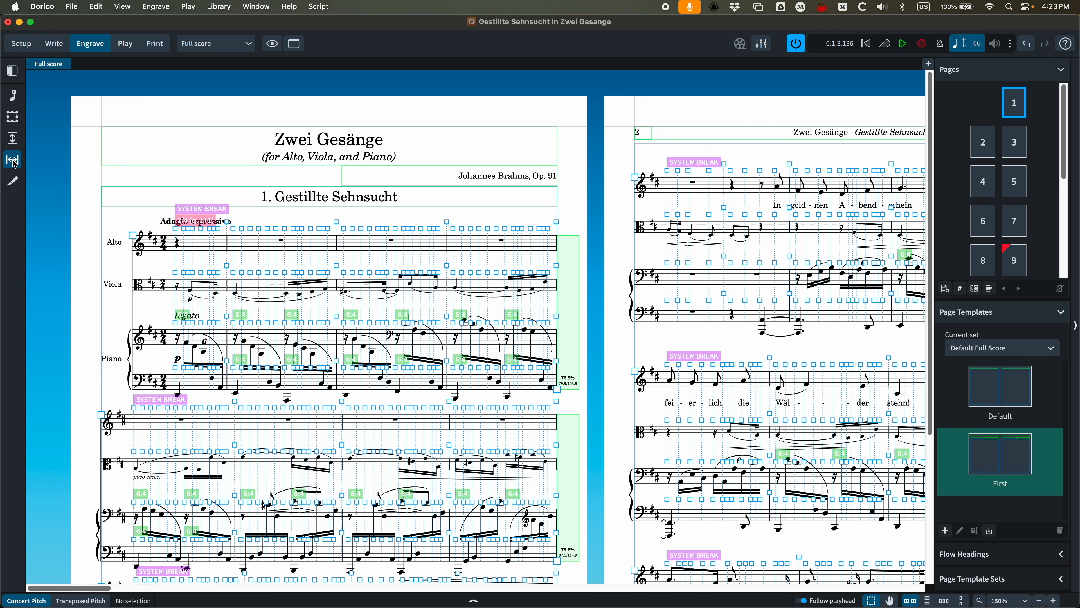
pyautogui.click(15, 180)
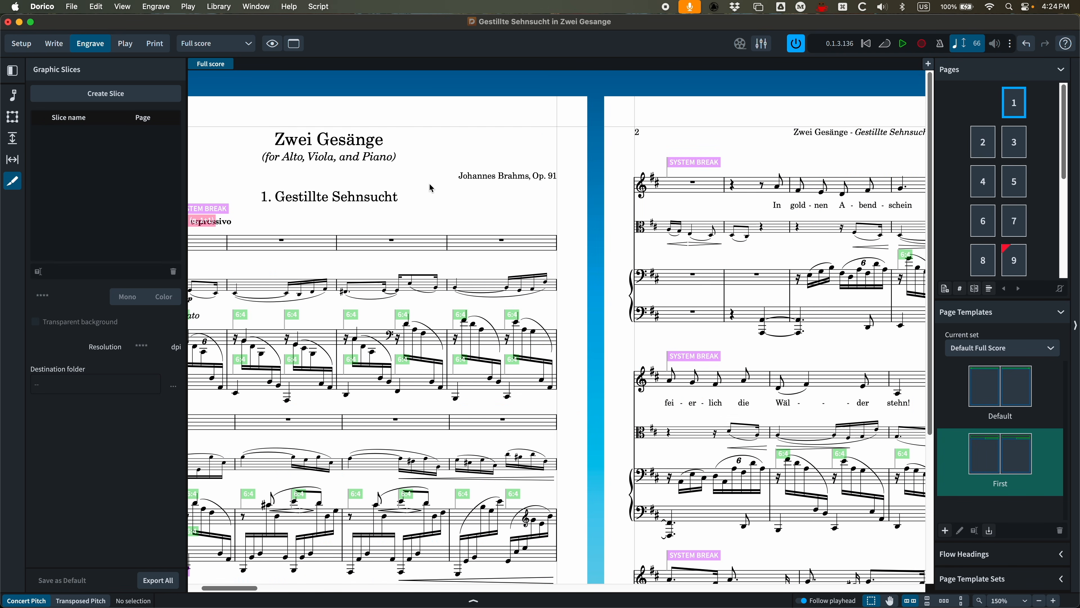
# Place the Dorico window beside Finale, switch to Finale and activate its Graphics Tool.
pyautogui.hotkey('ctrl', 'alt', 'Right')
pyautogui.click(147, 286)
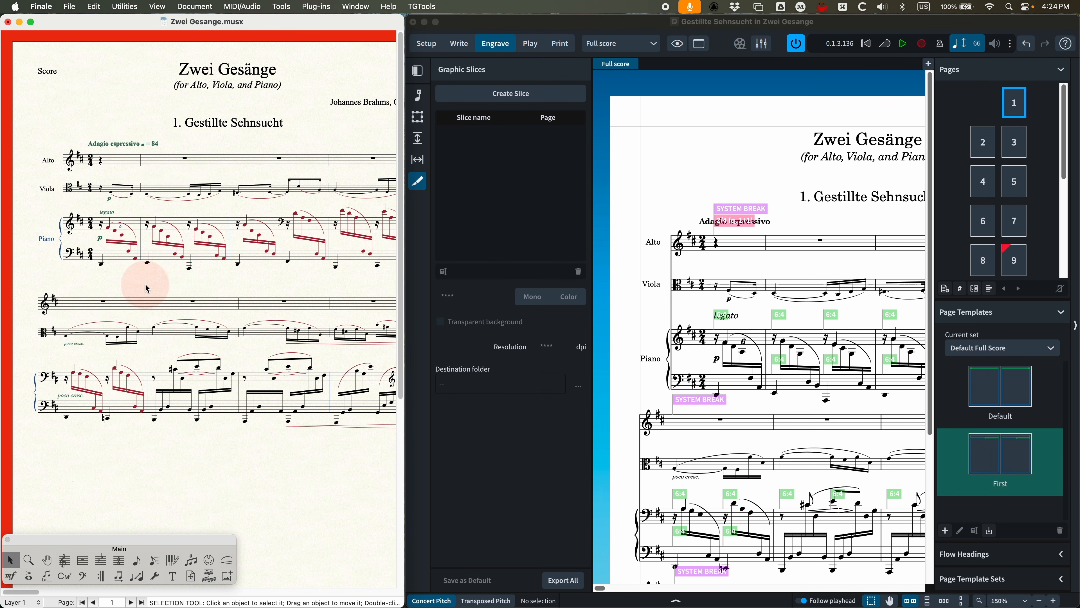
pyautogui.click(229, 581)
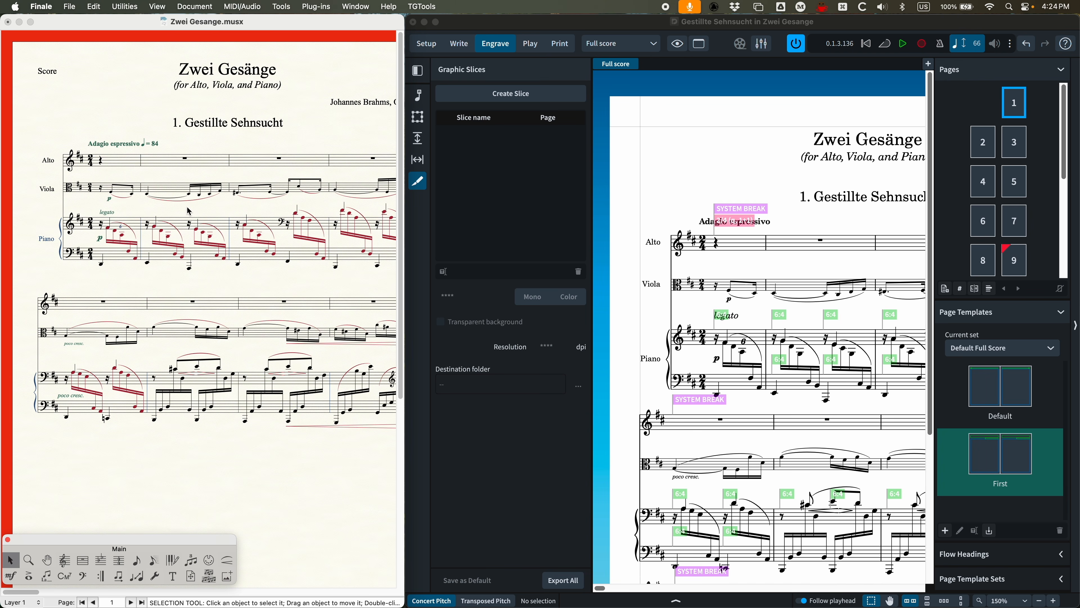
pyautogui.click(228, 577)
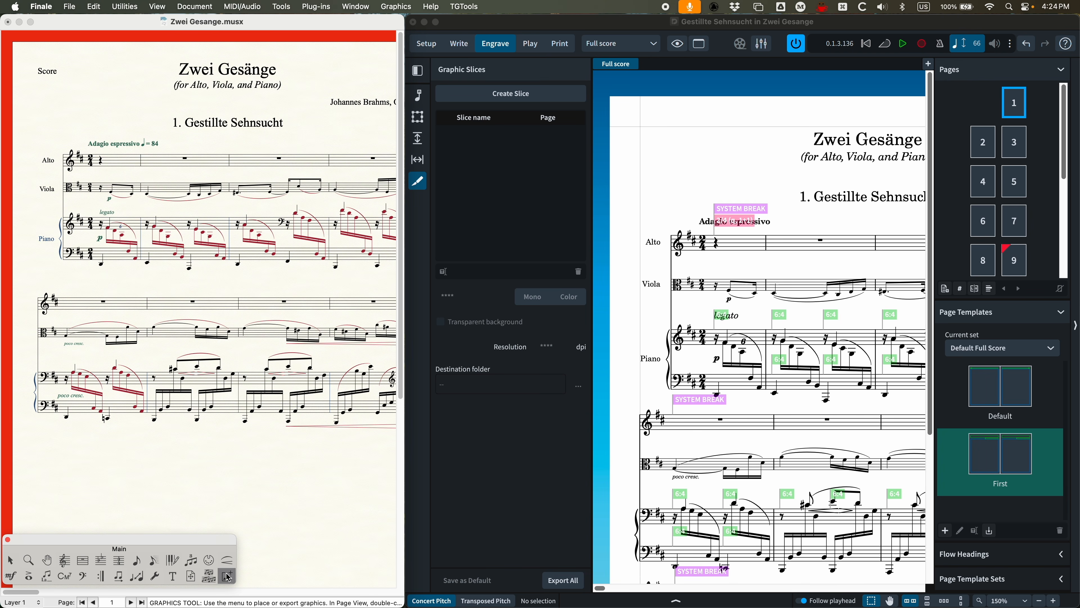
# Outline the viola's first two measures in Finale and examine the file type and resolution options for exporting the selection, without exporting.
pyautogui.doubleClick(94, 175)
pyautogui.moveTo(95, 175); pyautogui.dragTo(229, 204)
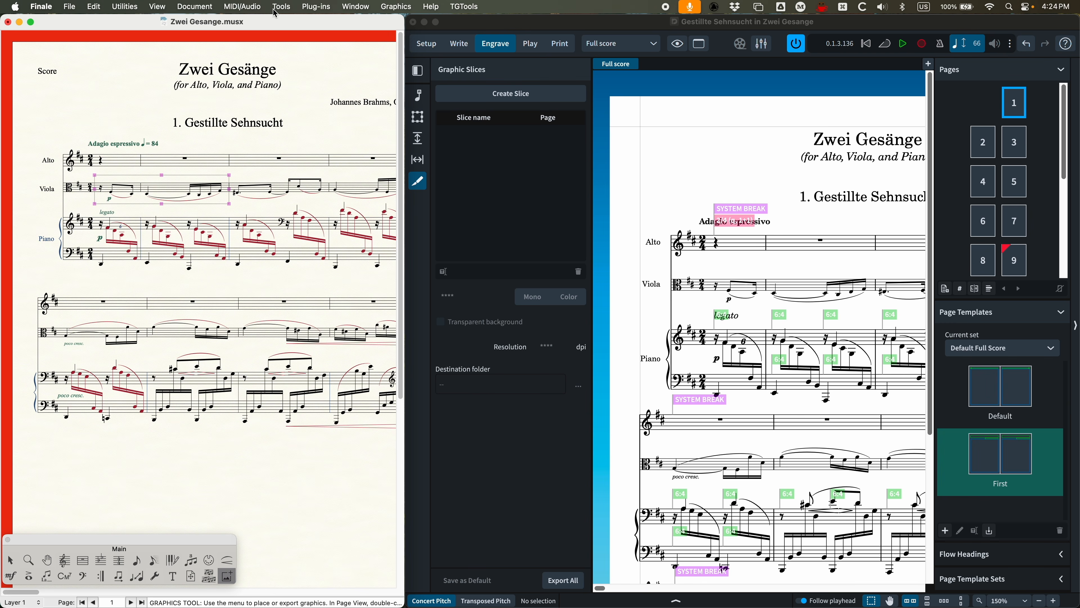
pyautogui.click(395, 6)
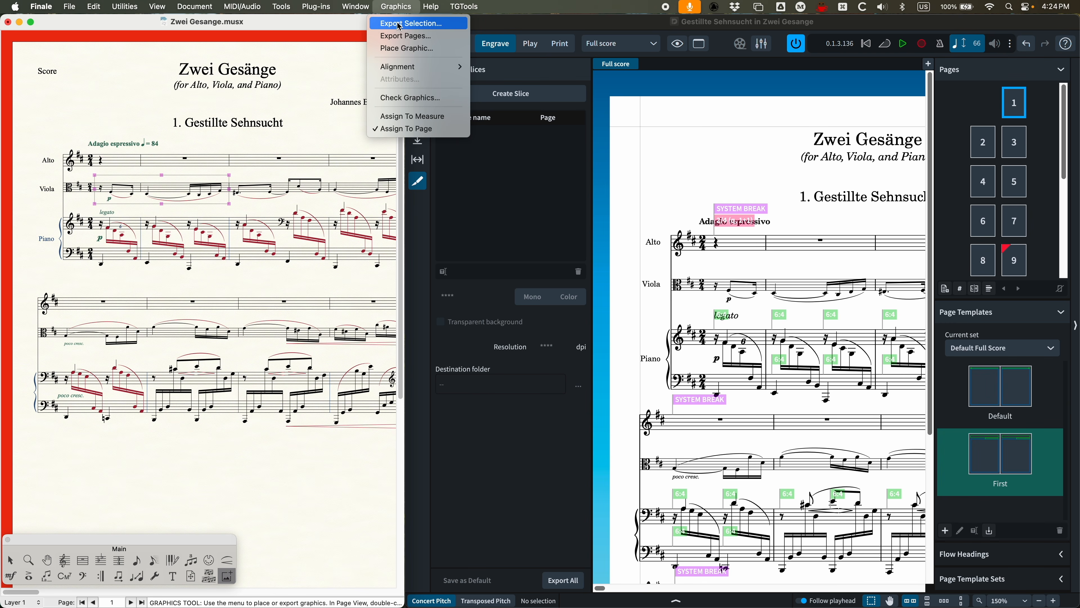
pyautogui.click(408, 26)
pyautogui.click(524, 151)
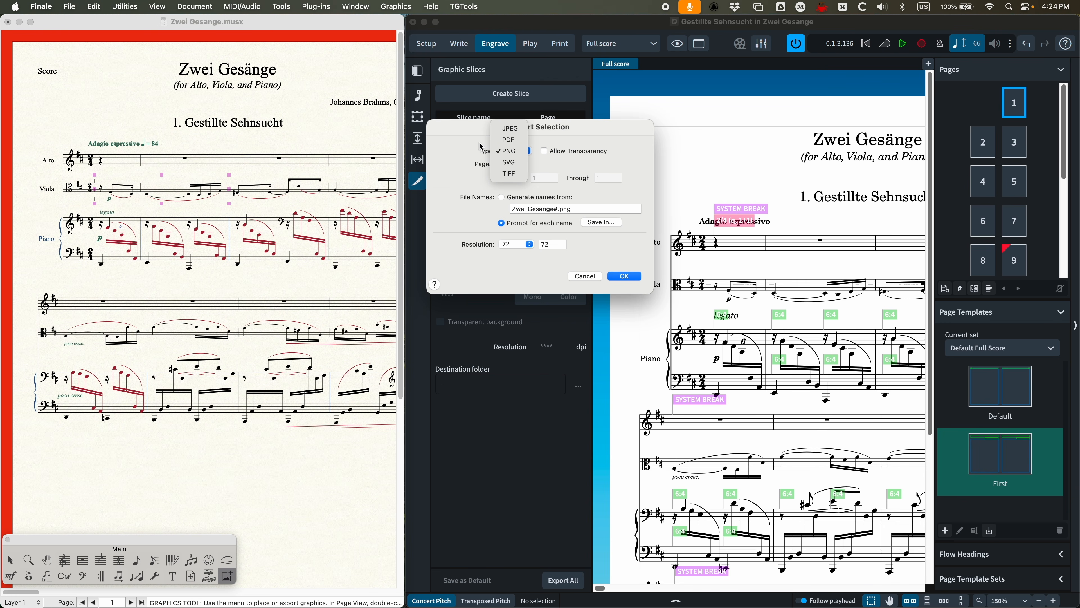
pyautogui.click(457, 156)
pyautogui.click(508, 245)
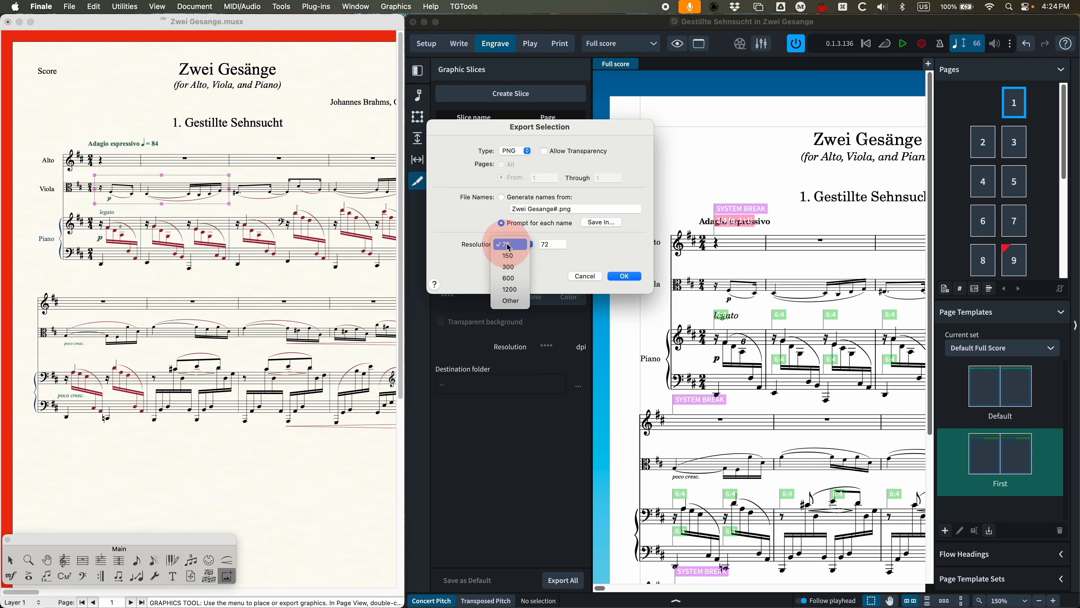
pyautogui.click(450, 230)
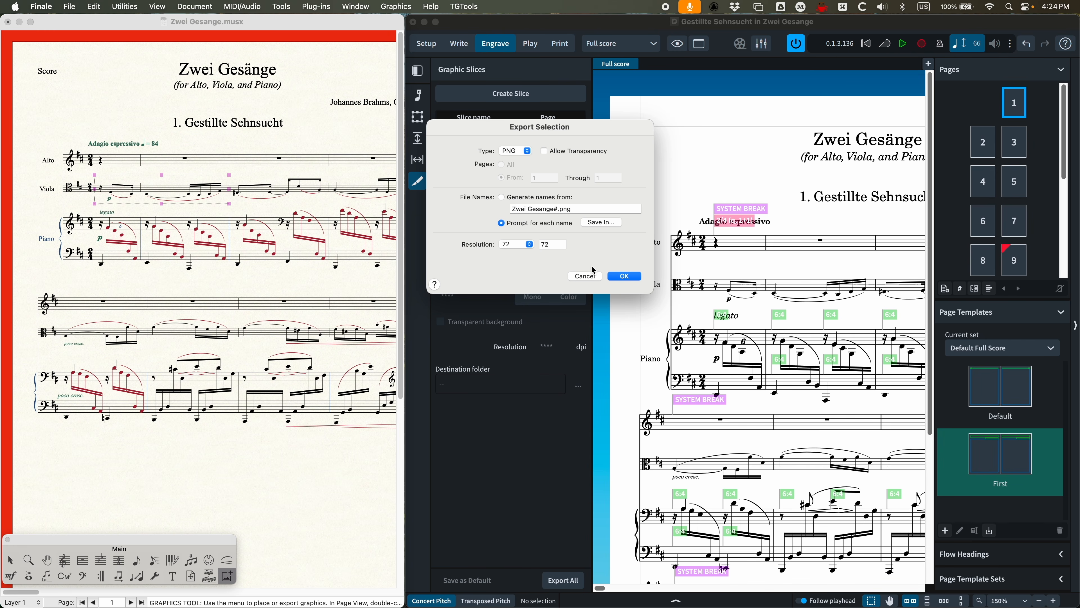
pyautogui.click(585, 277)
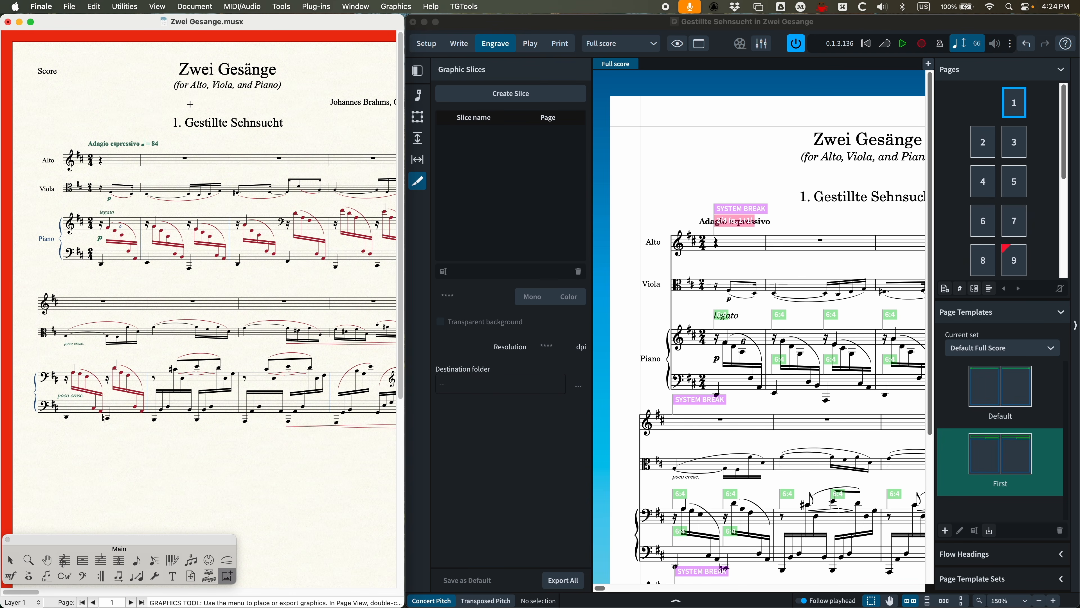
# Switch back to Dorico and enlarge its window to fill the screen.
pyautogui.doubleClick(548, 25)
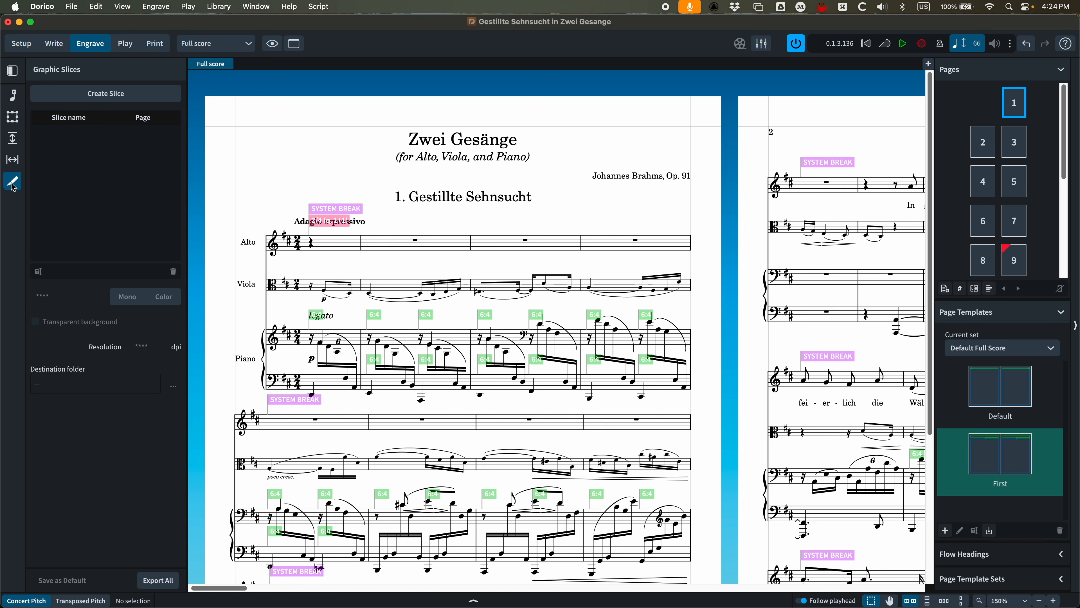
# Create a graphic slice about 101 by 16 mm around the viola's first two measures and name it Viola mm1-2.
pyautogui.click(111, 96)
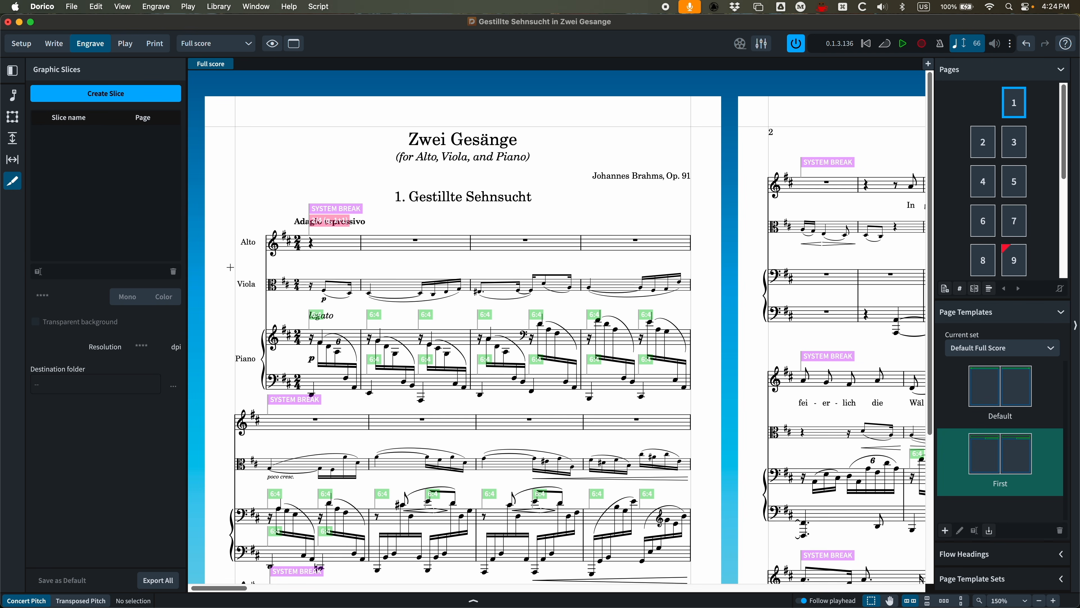
pyautogui.moveTo(231, 267); pyautogui.dragTo(474, 305)
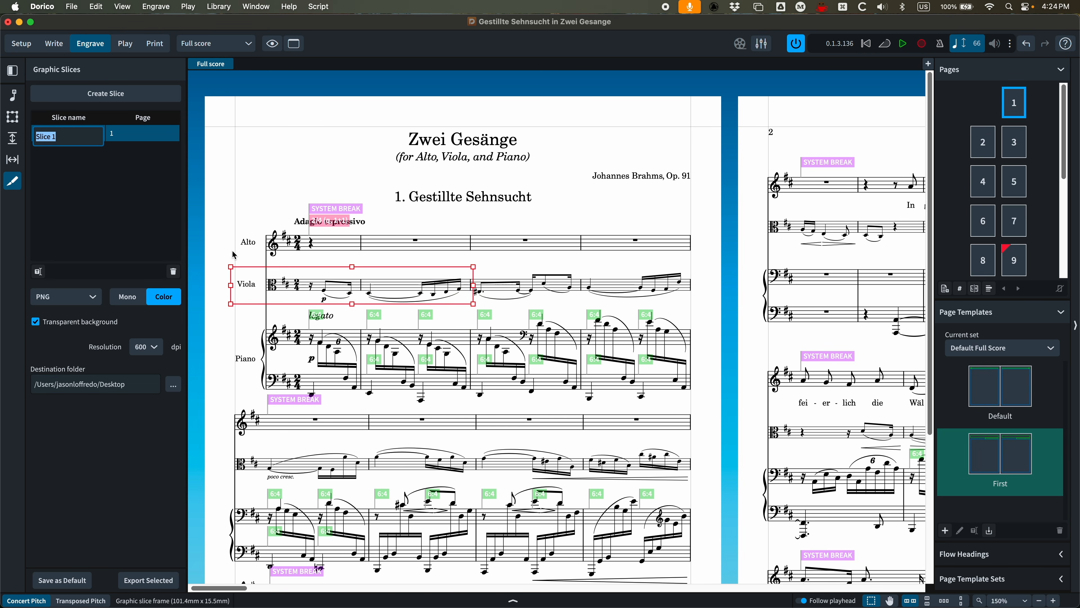
pyautogui.click(354, 306)
pyautogui.moveTo(354, 305); pyautogui.dragTo(355, 305)
pyautogui.click(44, 139)
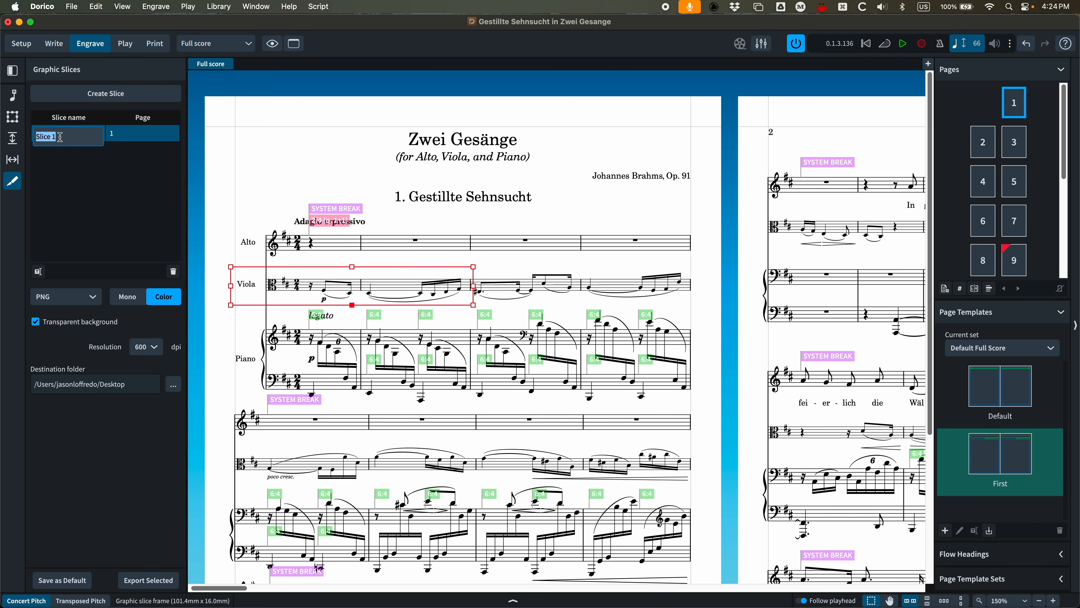
pyautogui.write('Viol')
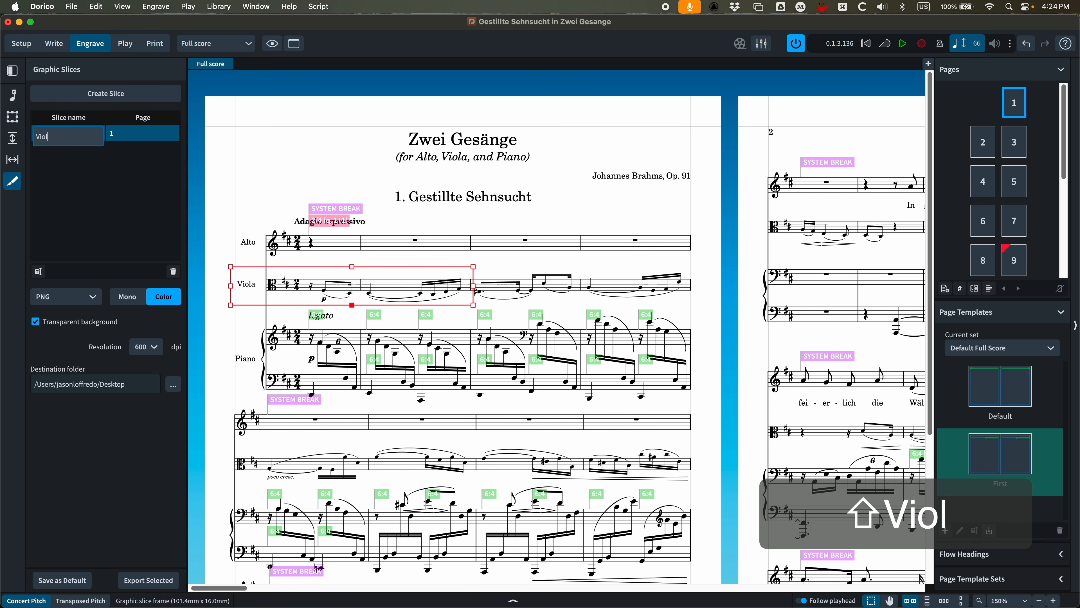
pyautogui.write('a mm1-2')
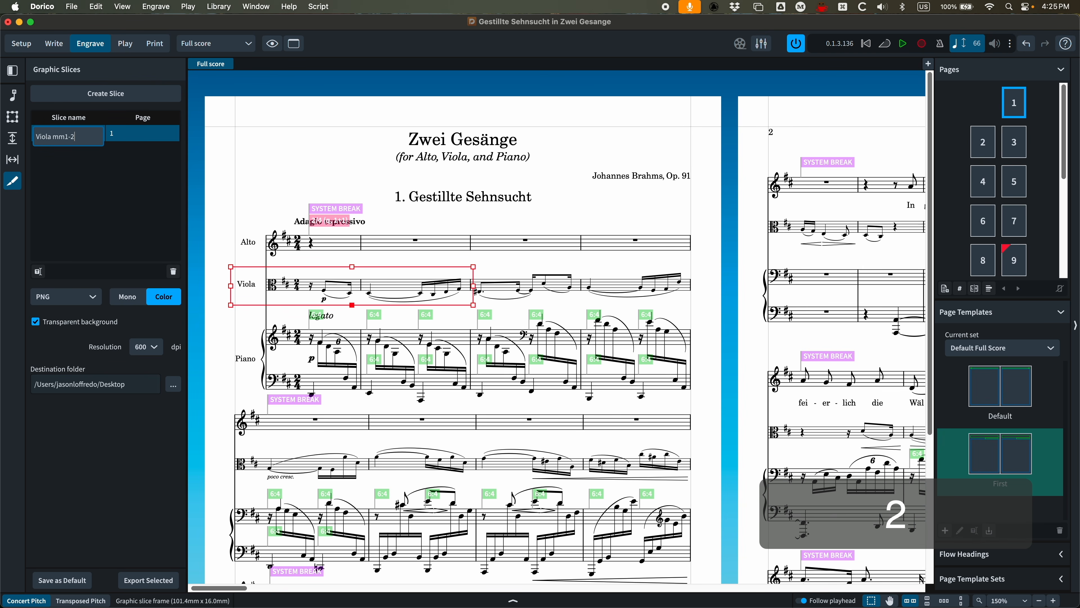
pyautogui.press('Return')
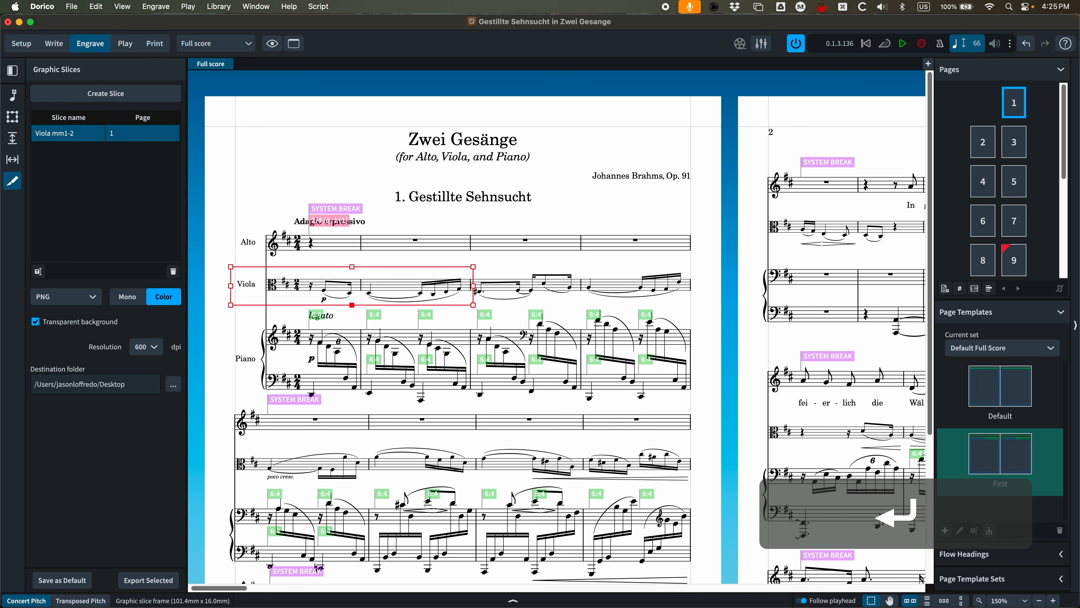
# Create a second graphic slice about 48 by 39 mm around the piano's third measure and name it Piano m3.
pyautogui.click(317, 152)
pyautogui.click(117, 99)
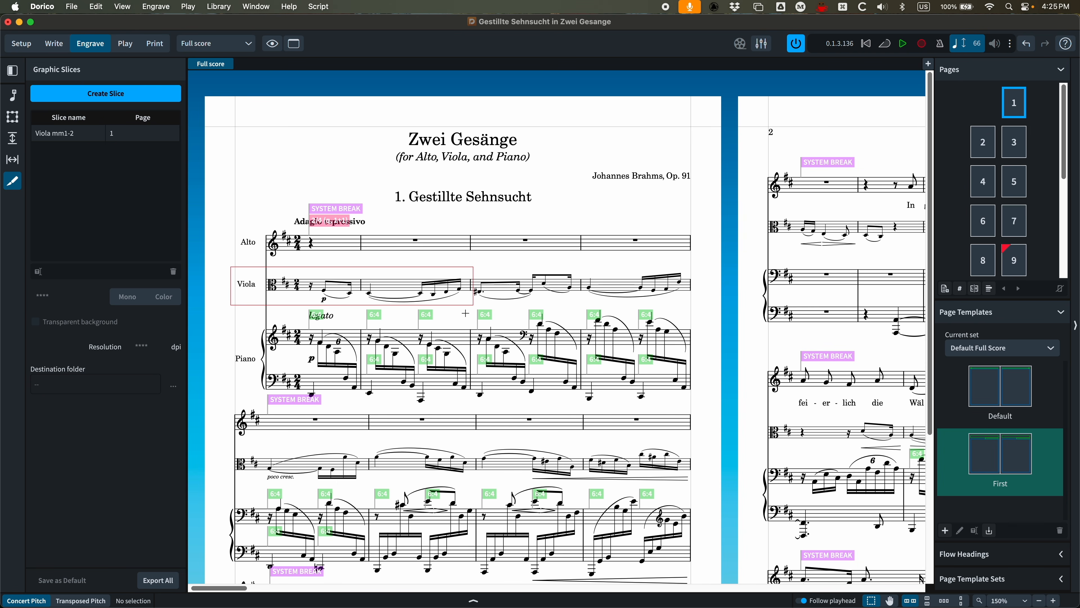
pyautogui.moveTo(466, 314); pyautogui.dragTo(584, 404)
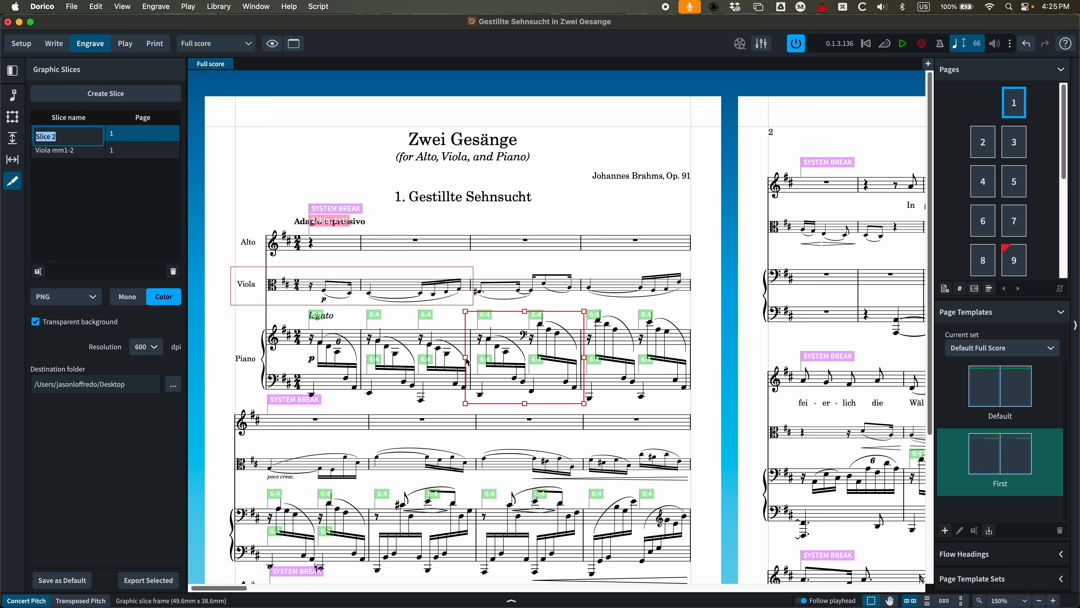
pyautogui.moveTo(469, 361); pyautogui.dragTo(468, 362)
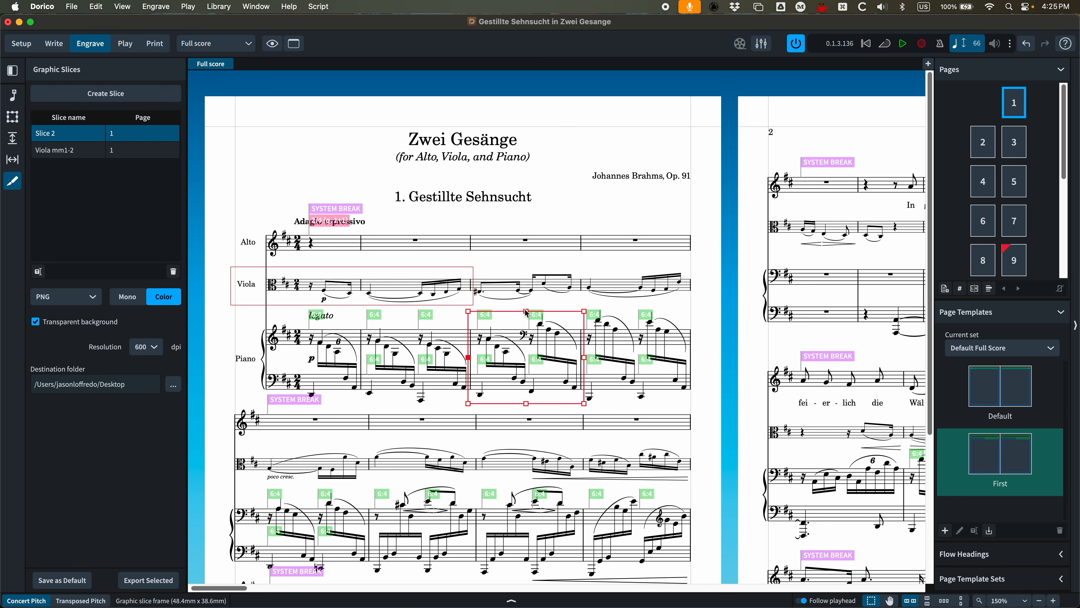
pyautogui.click(528, 314)
pyautogui.doubleClick(57, 135)
pyautogui.write('Piano m3')
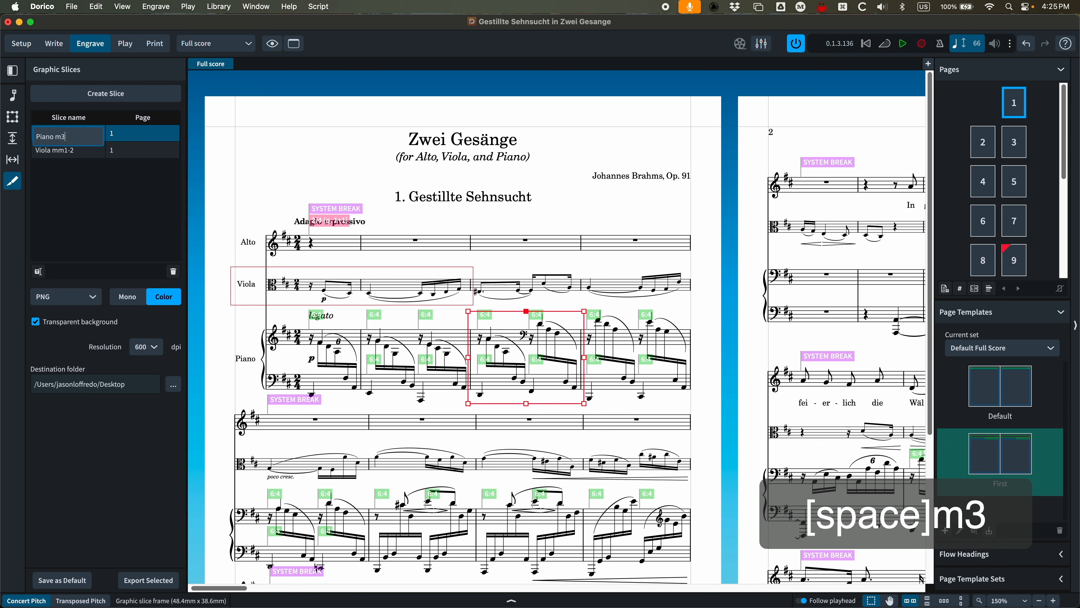
pyautogui.press('Return')
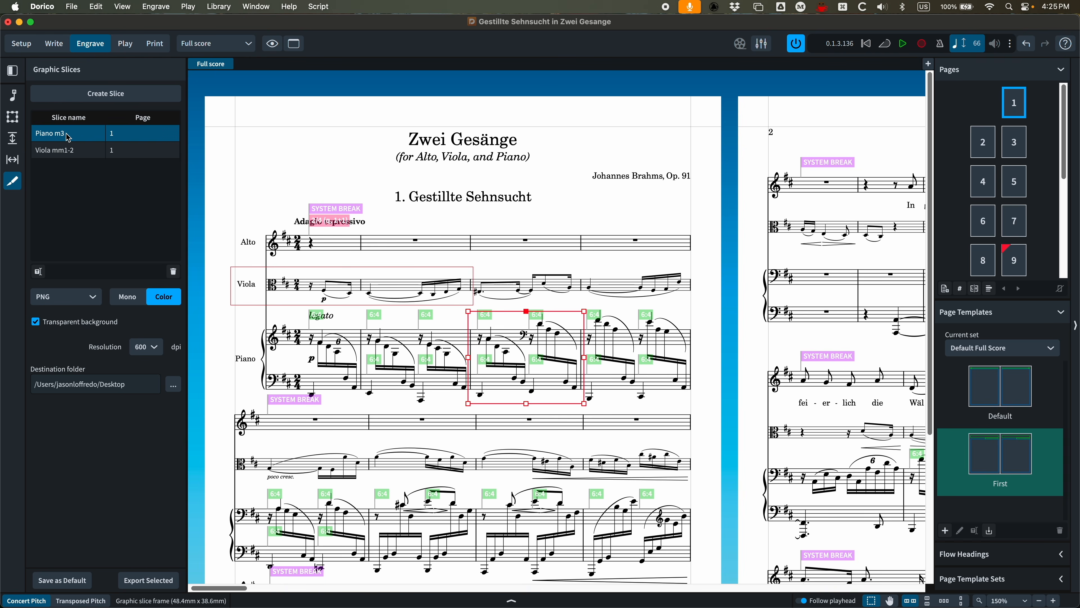
# Set both graphic slices together to PNG format in mono and raise their resolution.
pyautogui.keyDown('shift'); pyautogui.click(68, 151); pyautogui.keyUp('shift')
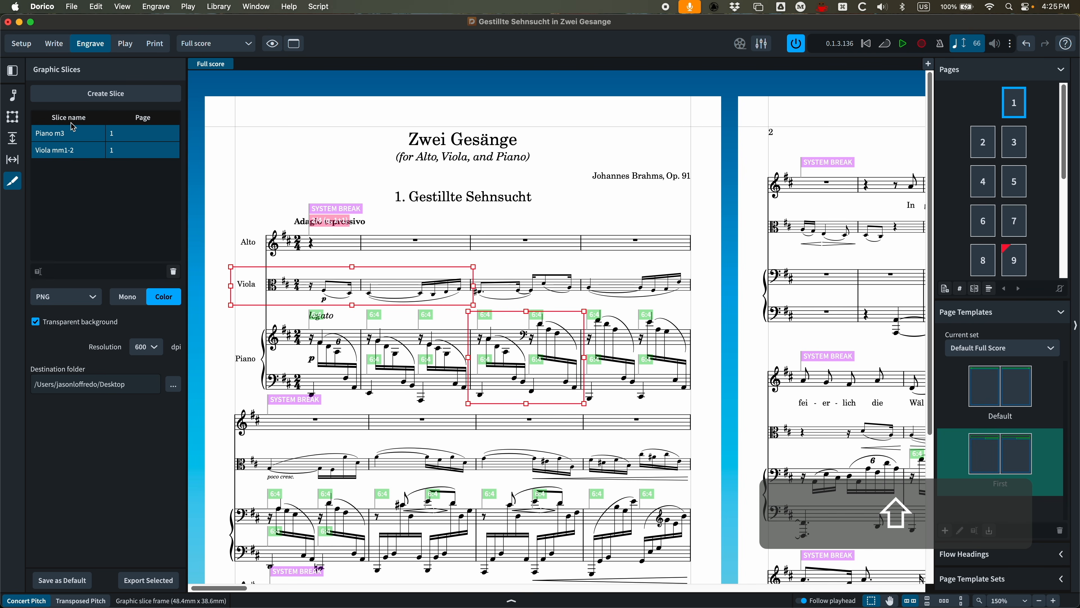
pyautogui.click(92, 299)
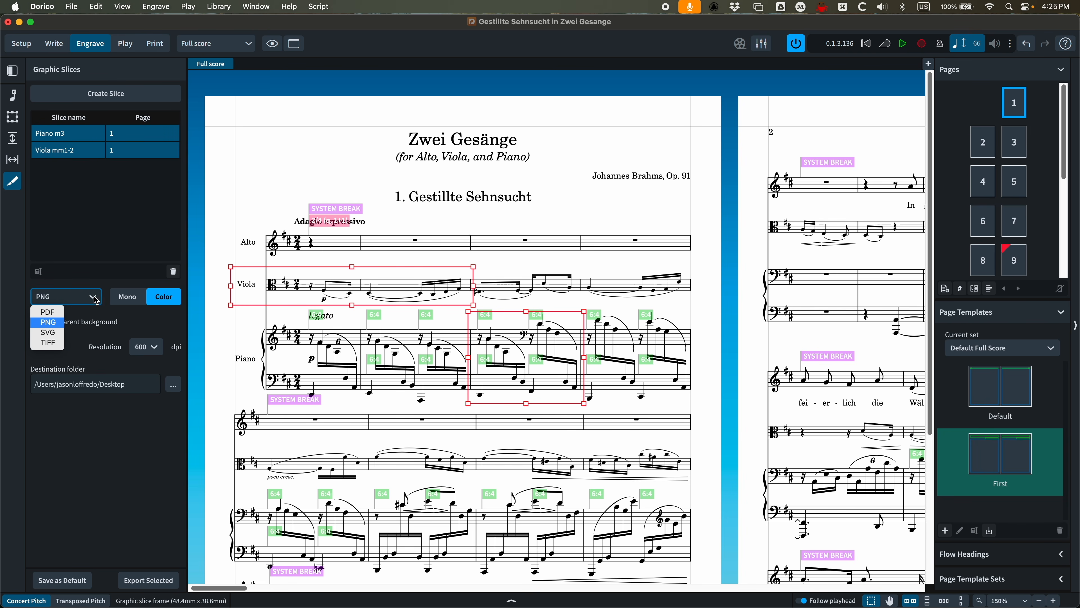
pyautogui.click(51, 324)
pyautogui.click(128, 297)
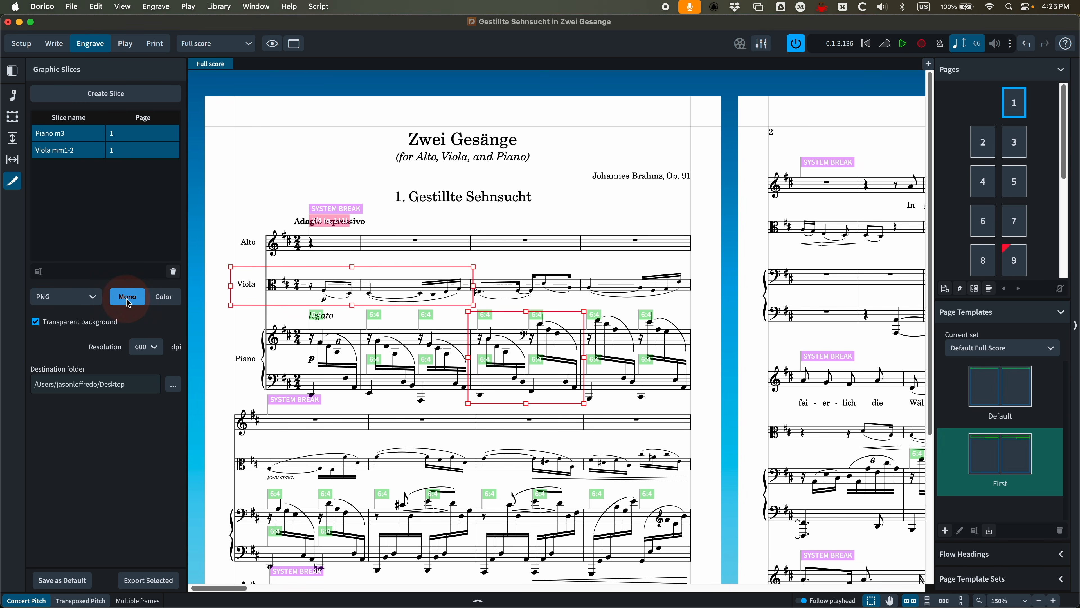
pyautogui.click(152, 349)
pyautogui.click(149, 406)
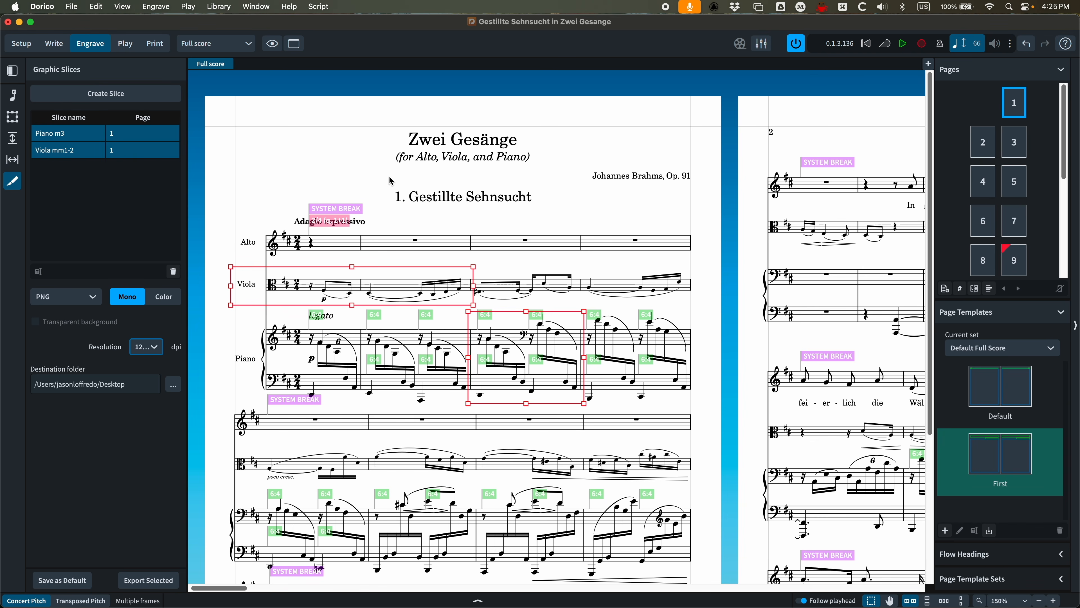
# Delete both graphic slices, Piano m3 and Viola mm1-2.
pyautogui.click(80, 183)
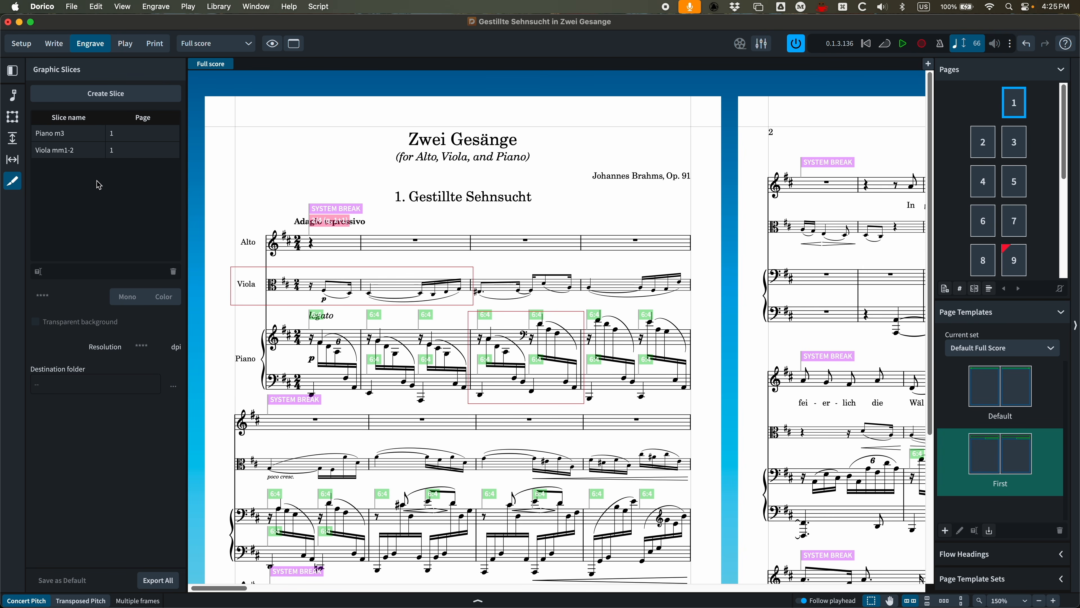
pyautogui.click(60, 134)
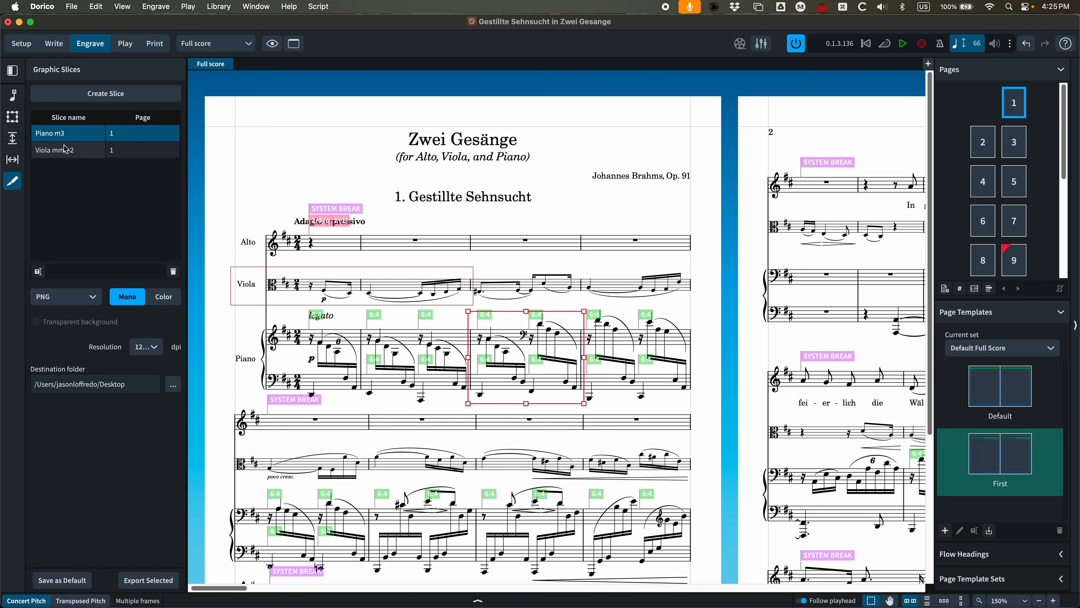
pyautogui.keyDown('shift'); pyautogui.click(66, 151); pyautogui.keyUp('shift')
pyautogui.click(173, 271)
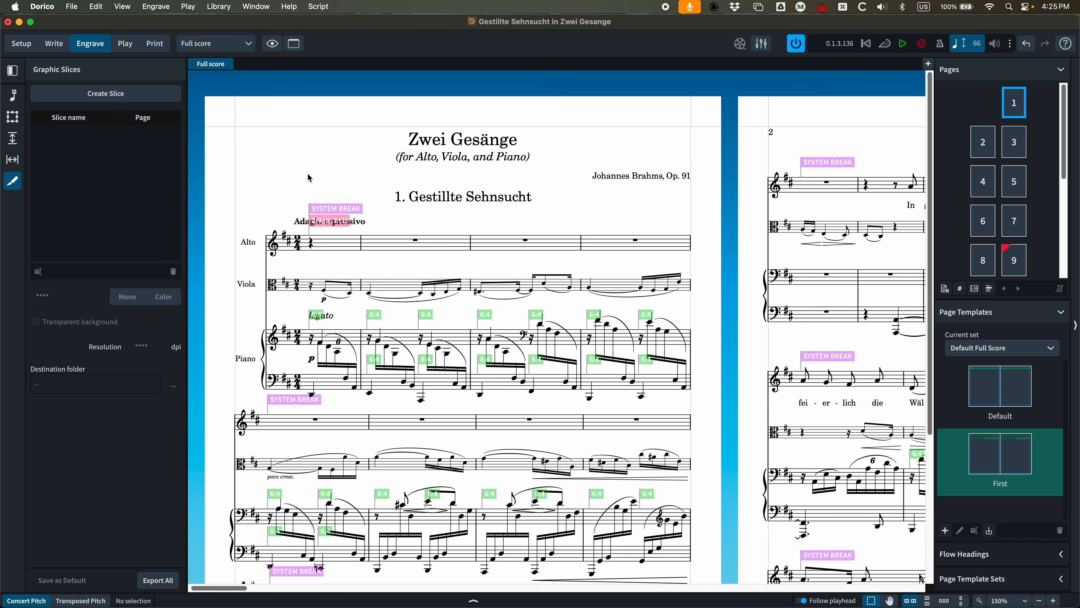
# Leave Graphic Slices by switching to Write mode and returning to Engrave mode at the score's first page.
pyautogui.click(54, 43)
pyautogui.click(93, 44)
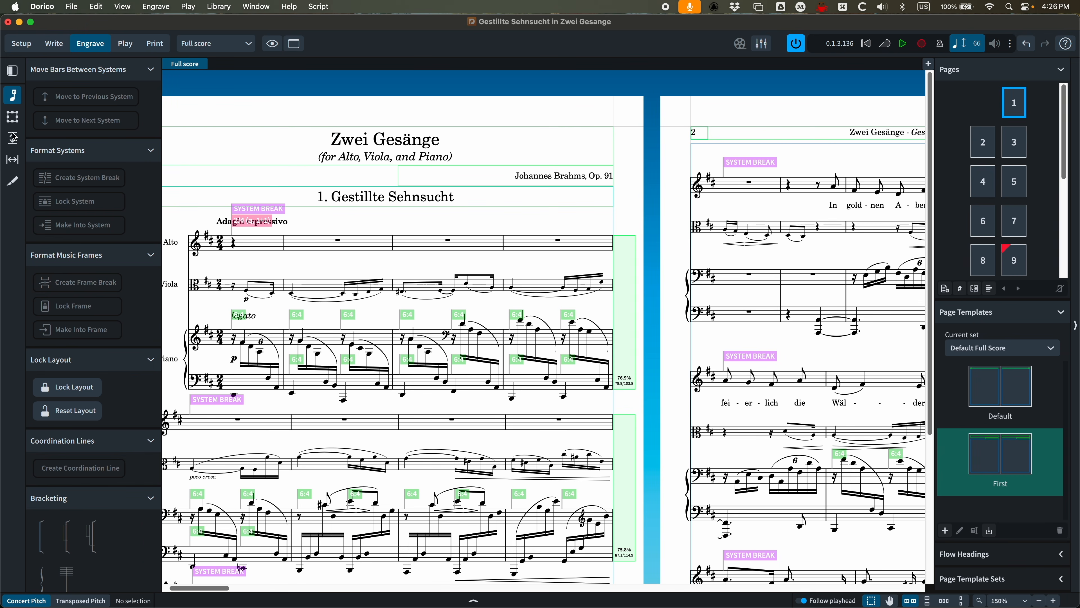
pyautogui.hscroll(-3, 345, 188)
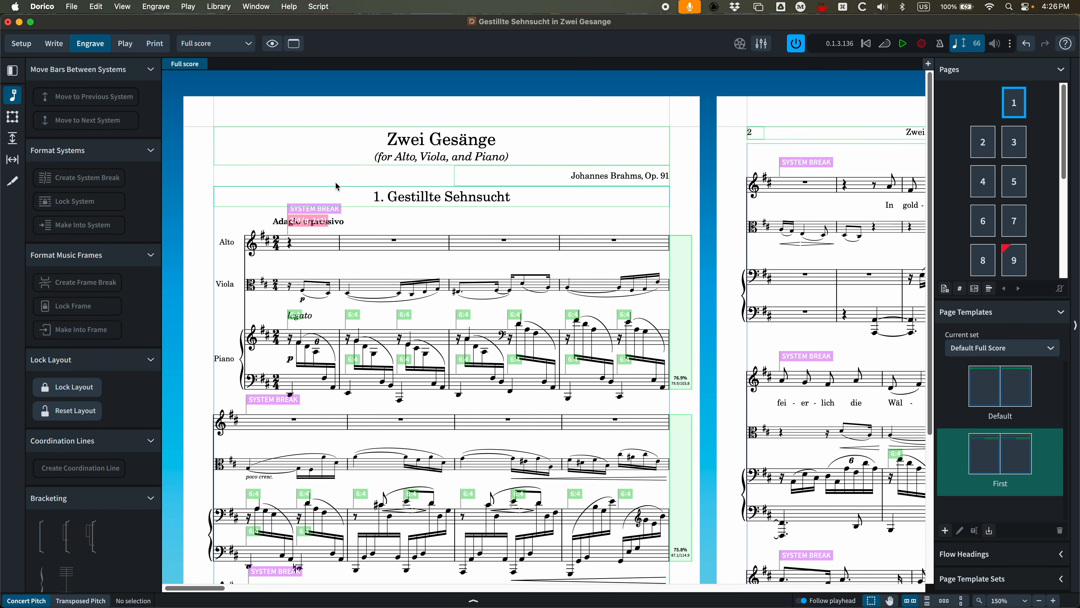